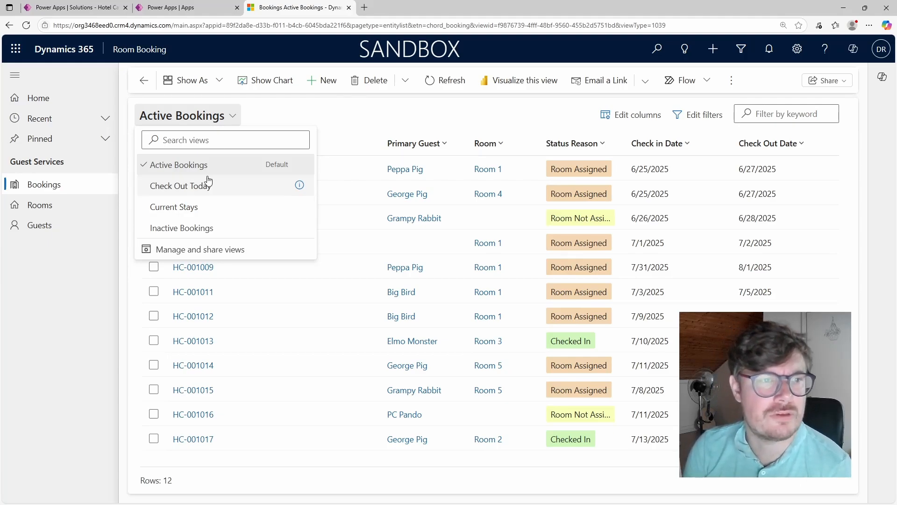
- Sort the active bookings by booking number from Z to A and back to A to Z
left_click(126, 295)
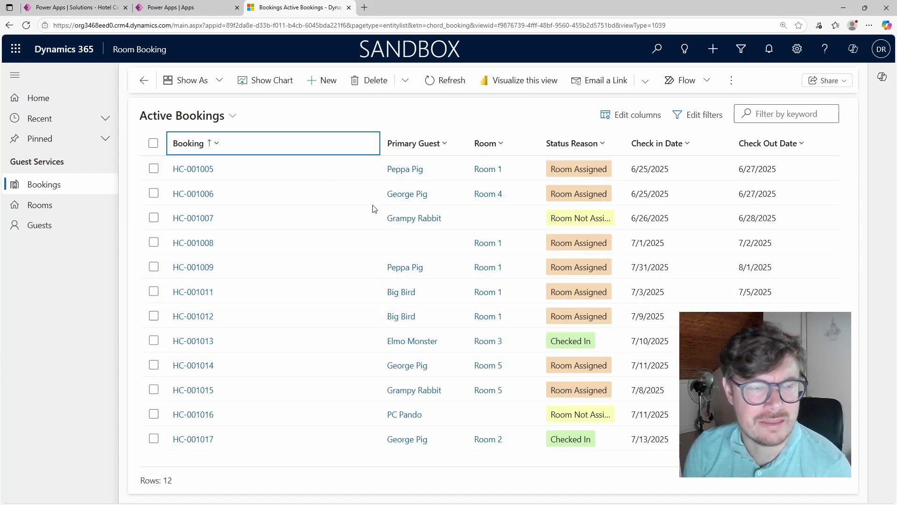
left_click(413, 231)
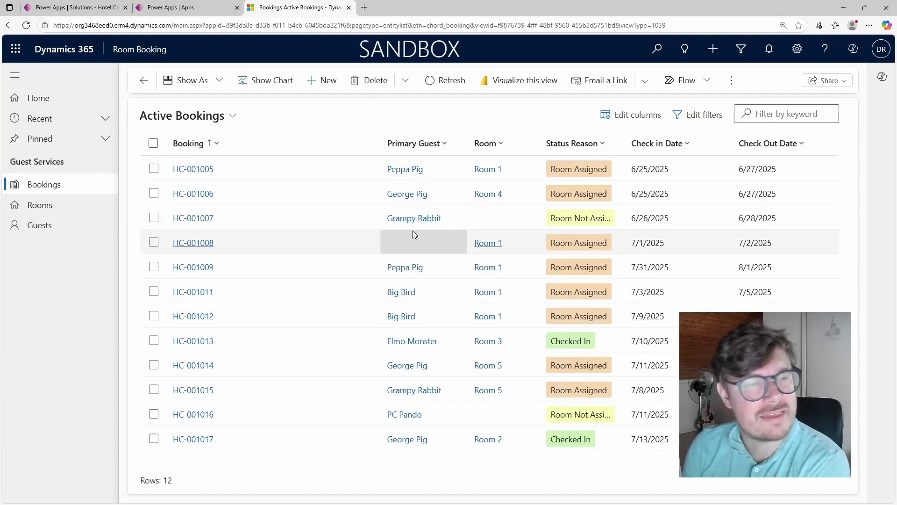
left_click(202, 149)
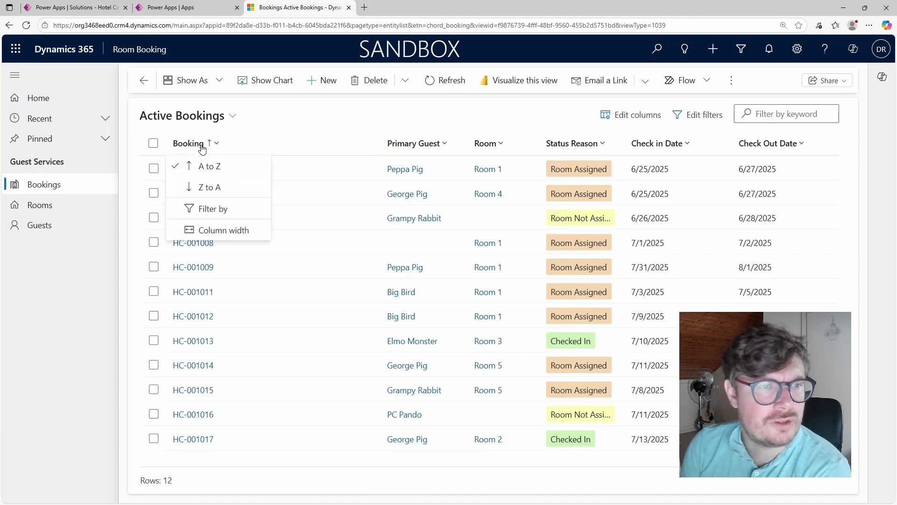
left_click(214, 186)
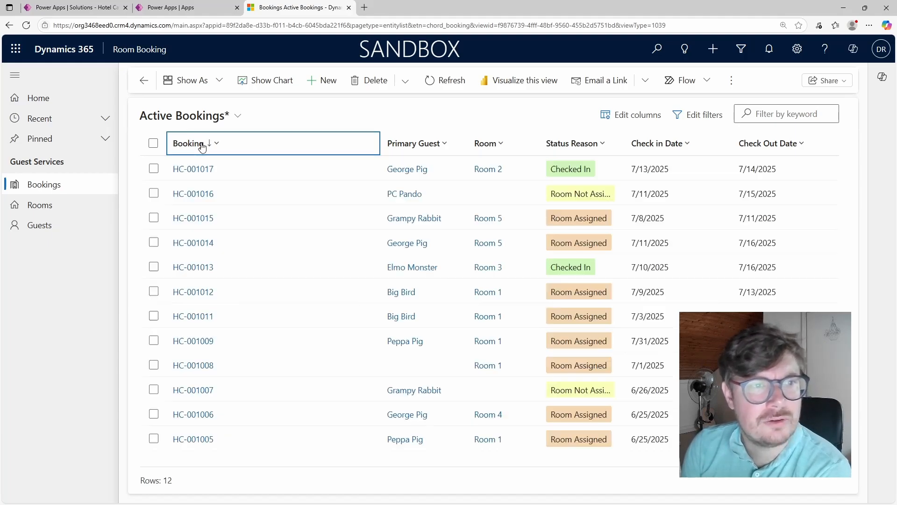
left_click(202, 146)
left_click(204, 165)
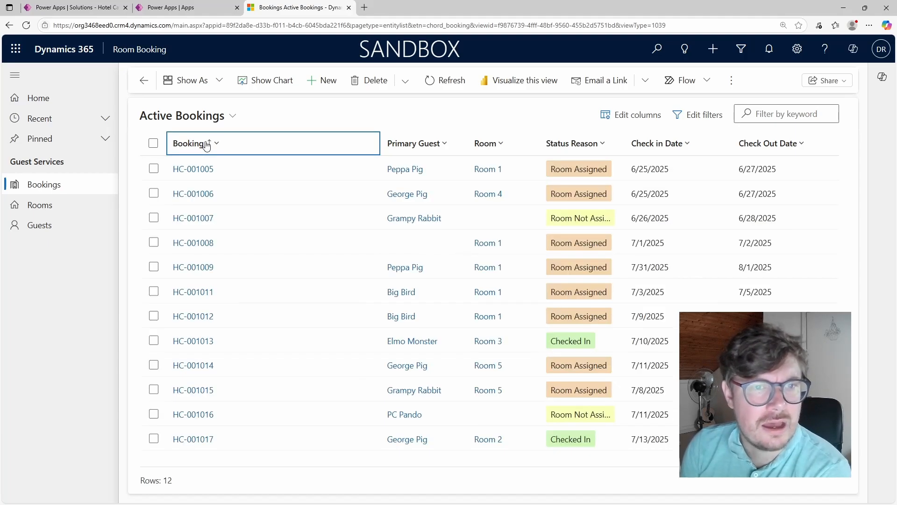
- Filter the active bookings to those whose Primary Guest equals Peppa Pig
left_click(412, 143)
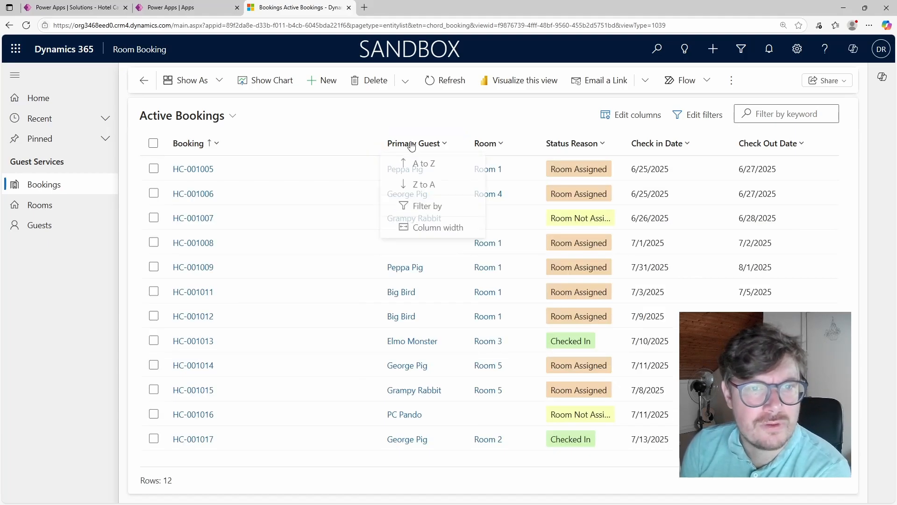
left_click(435, 208)
left_click(444, 203)
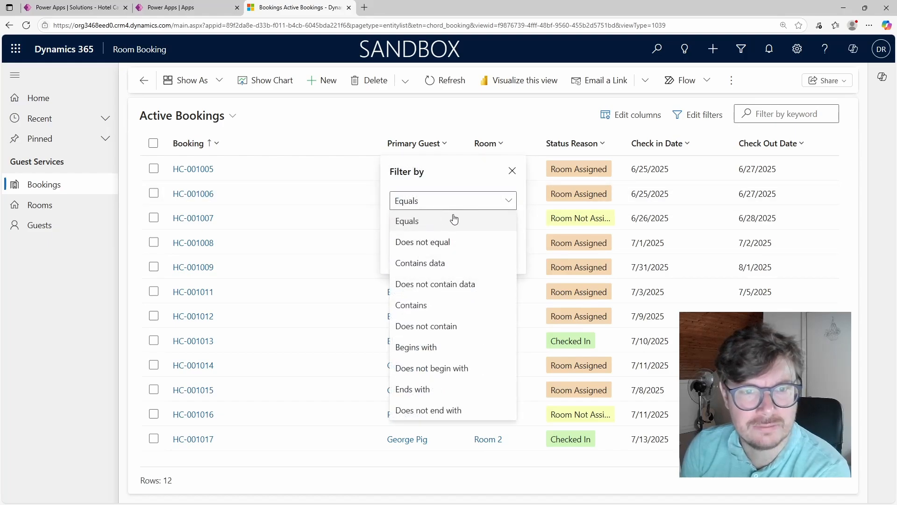
left_click(454, 219)
left_click(442, 226)
type("è")
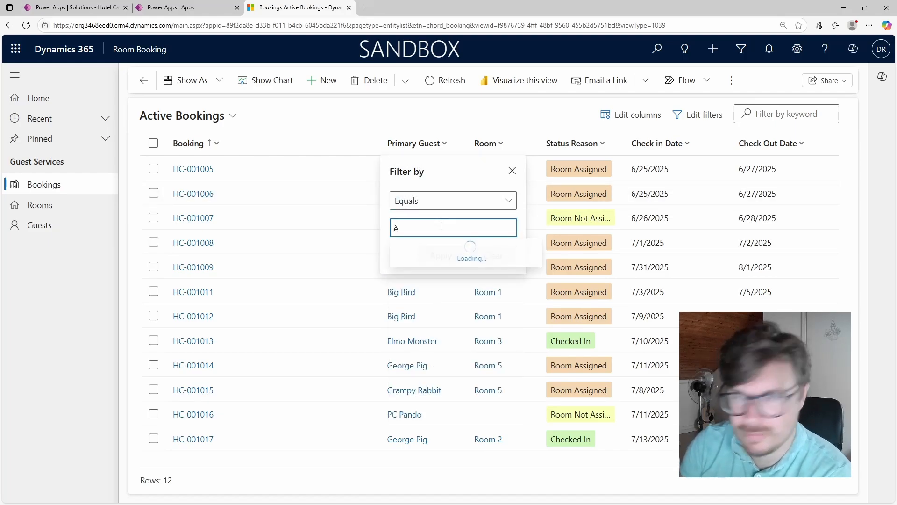
type("ù")
key("BackSpace")
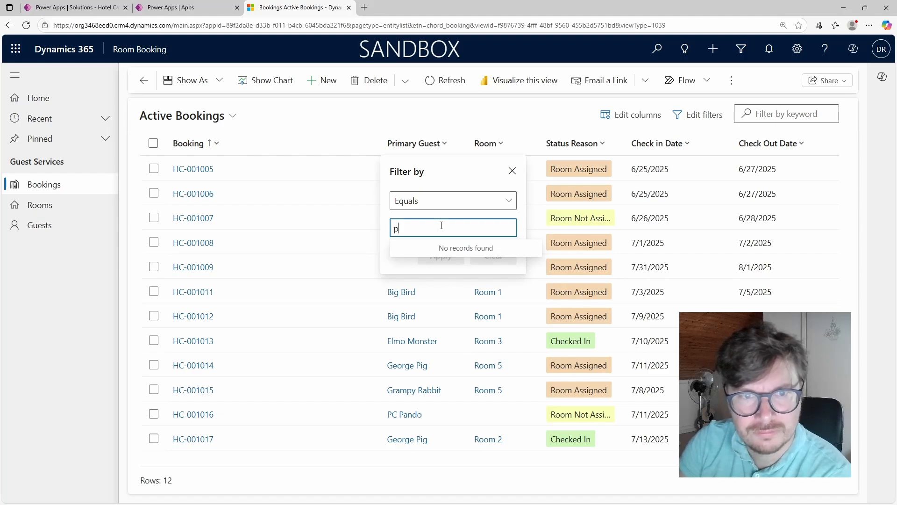
left_click(428, 248)
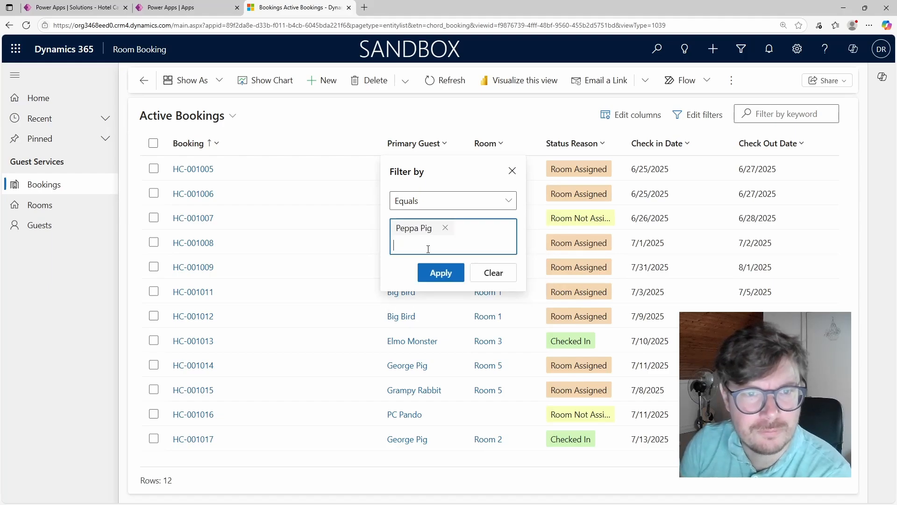
left_click(440, 273)
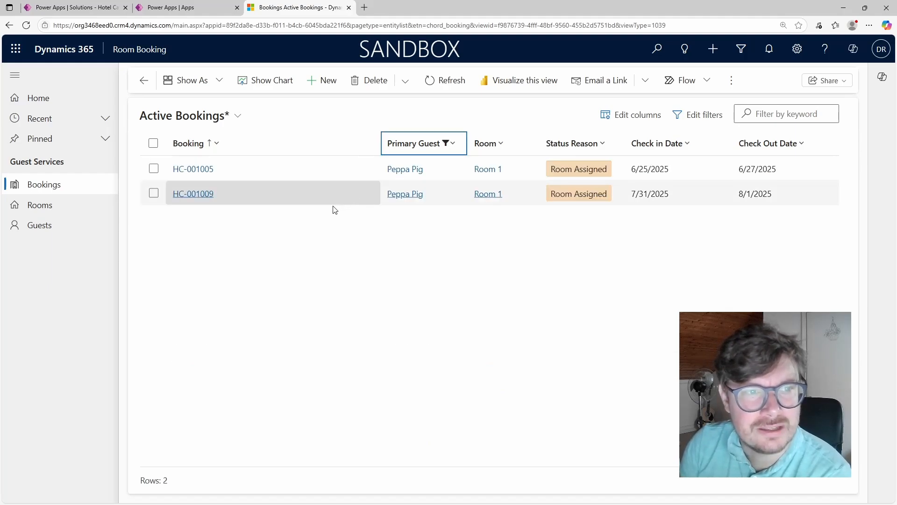
- Clear the Primary Guest filter and sort the active bookings by Room from Z to A
left_click(450, 144)
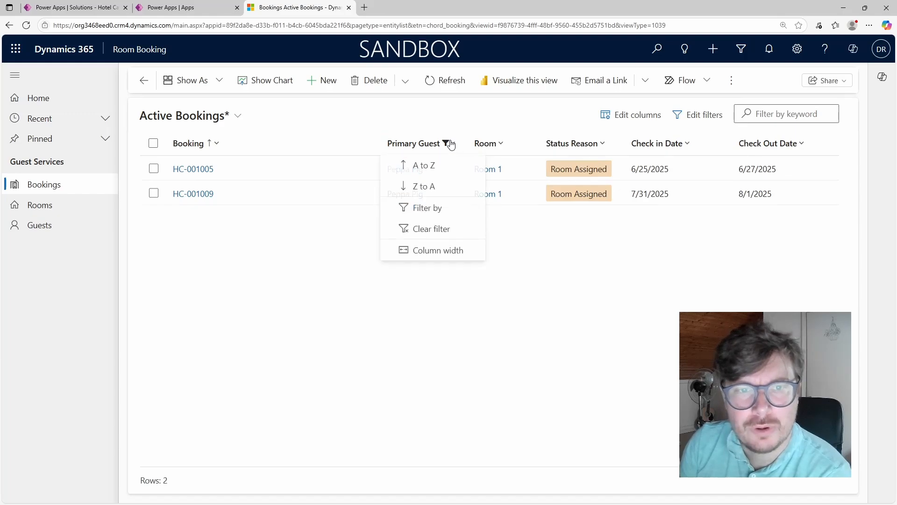
left_click(447, 231)
left_click(488, 143)
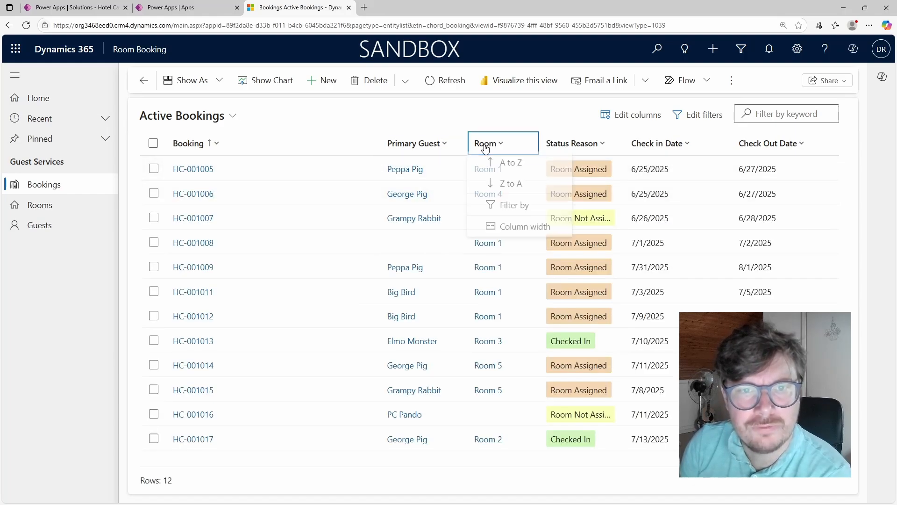
left_click(508, 186)
left_click(487, 144)
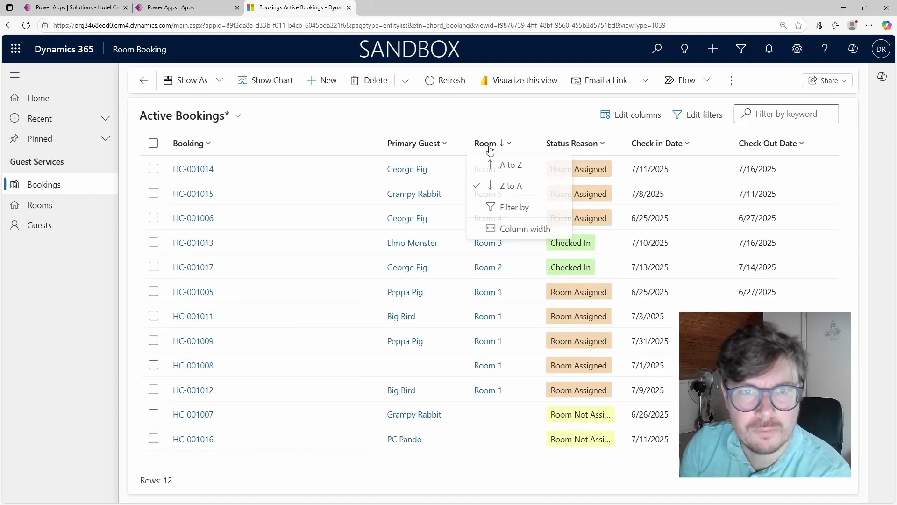
left_click(489, 149)
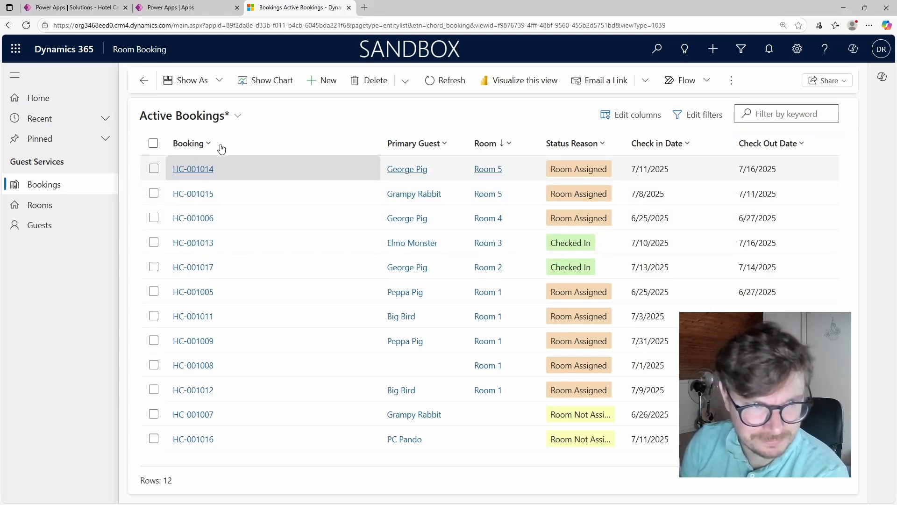
- Examine the Check Out Today, Current Stays and Inactive Bookings views and return to the Active Bookings view
left_click(220, 117)
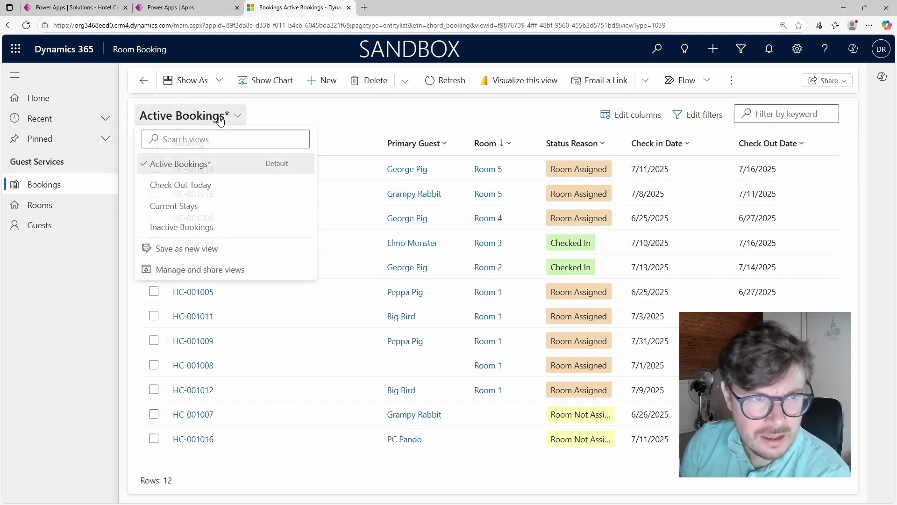
left_click(220, 187)
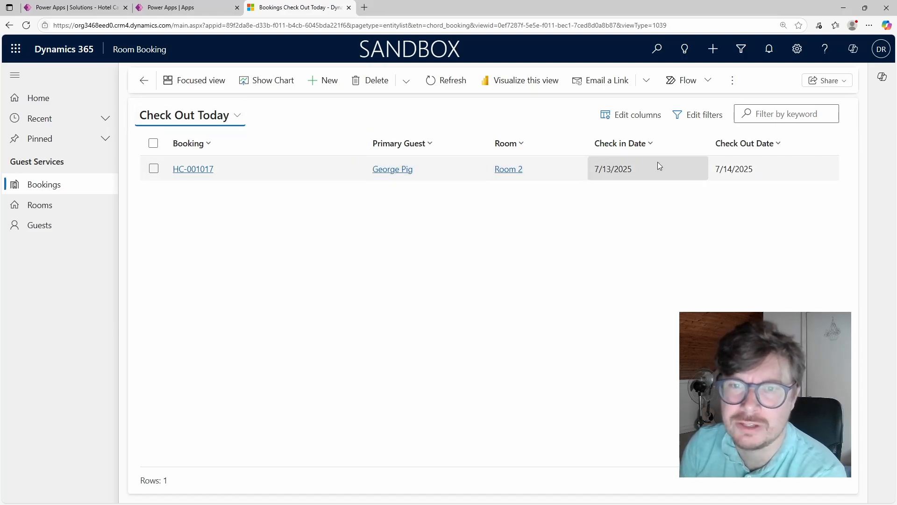
left_click(200, 121)
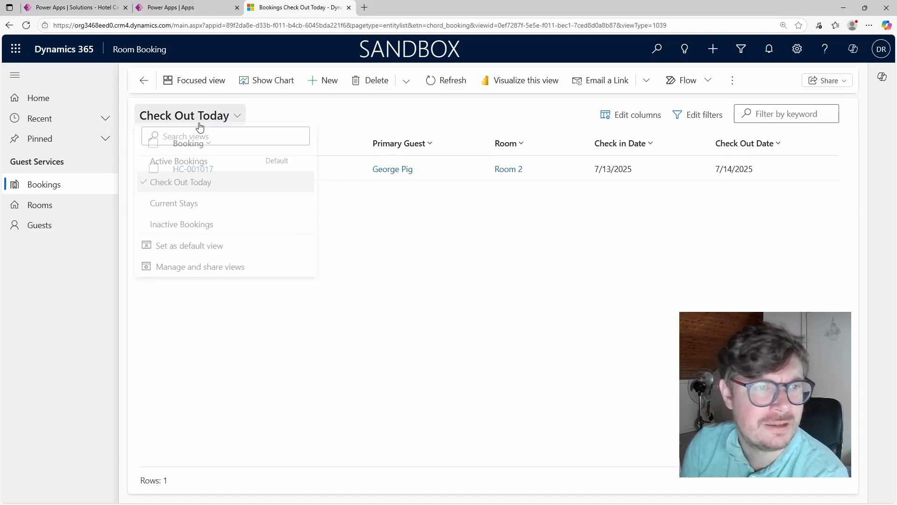
left_click(187, 207)
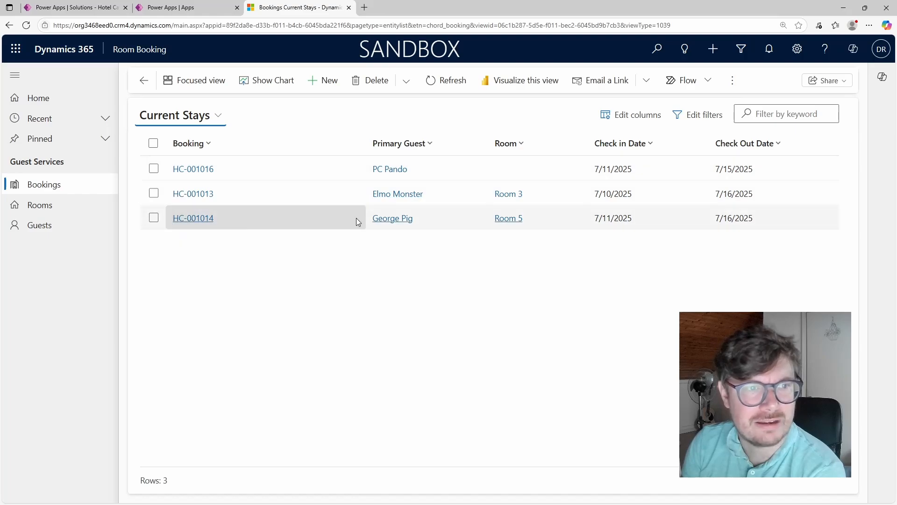
left_click(212, 117)
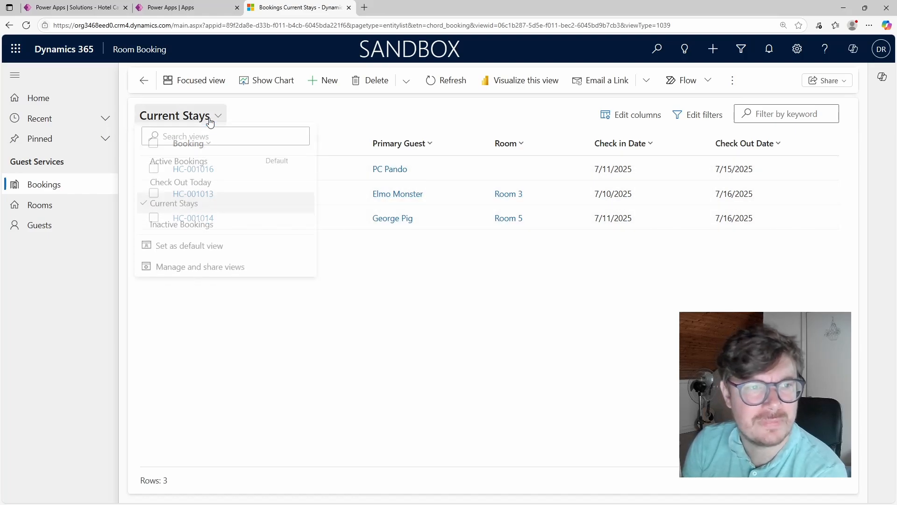
left_click(210, 229)
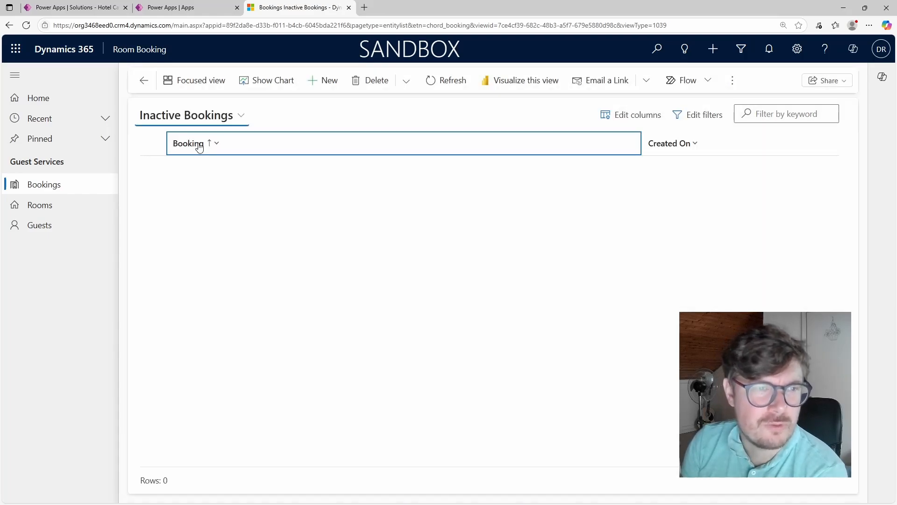
left_click(194, 117)
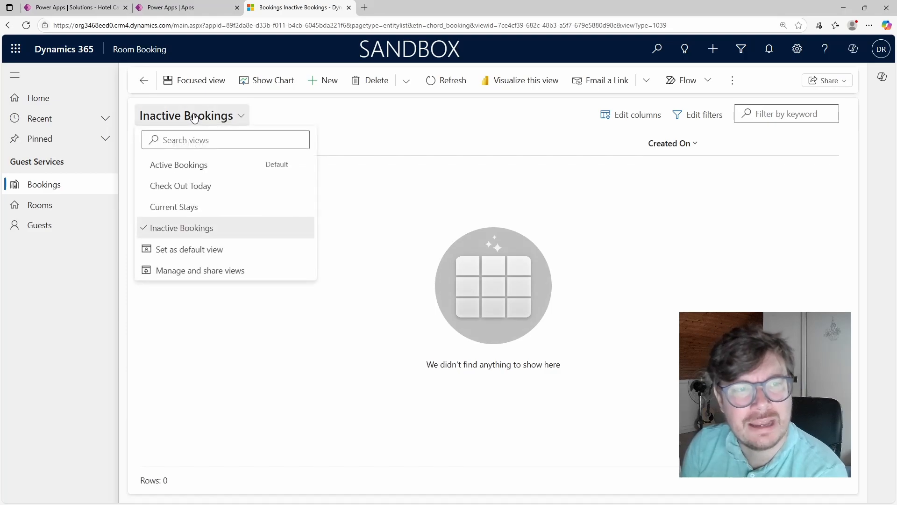
left_click(188, 167)
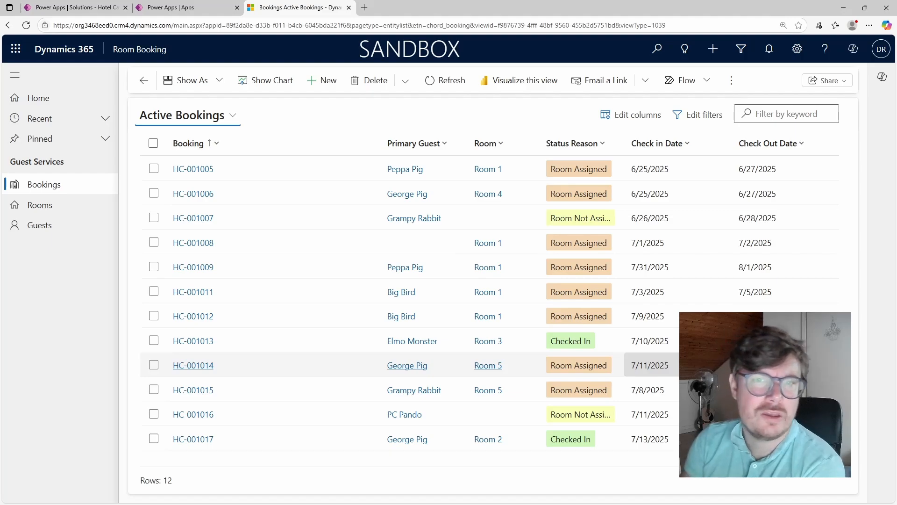
- Add a condition group below the Status condition in the bookings' filters and set its logic to Or
left_click(698, 123)
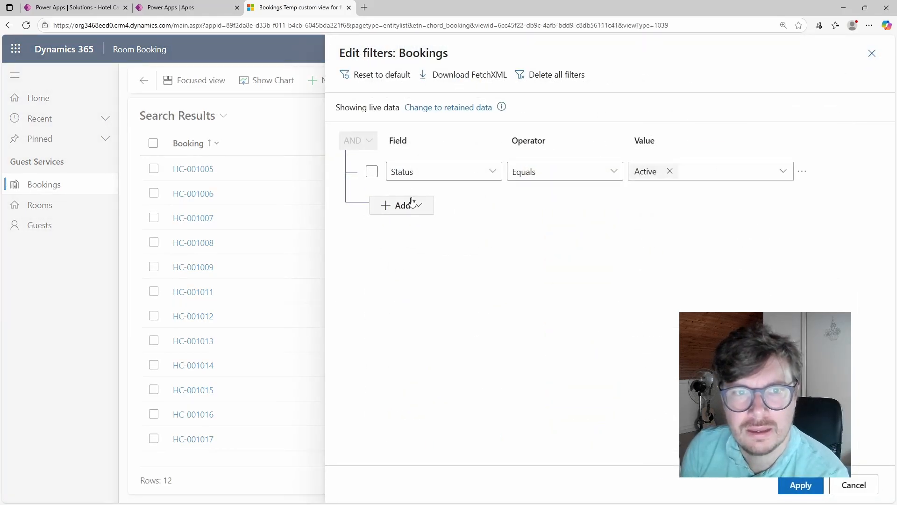
left_click(412, 203)
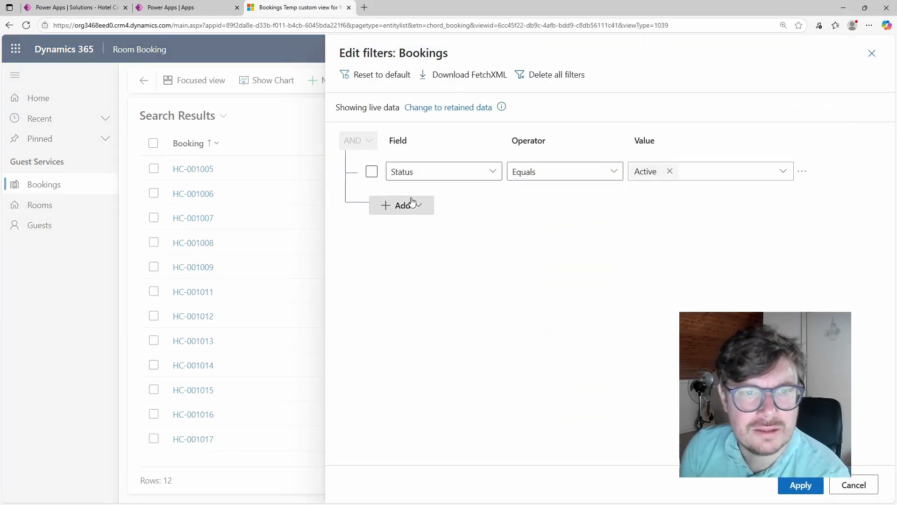
left_click(413, 248)
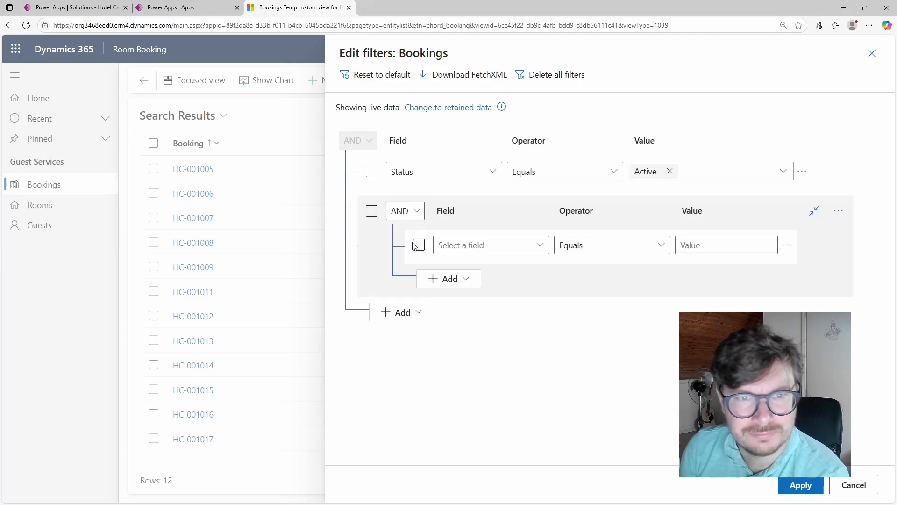
left_click(376, 213)
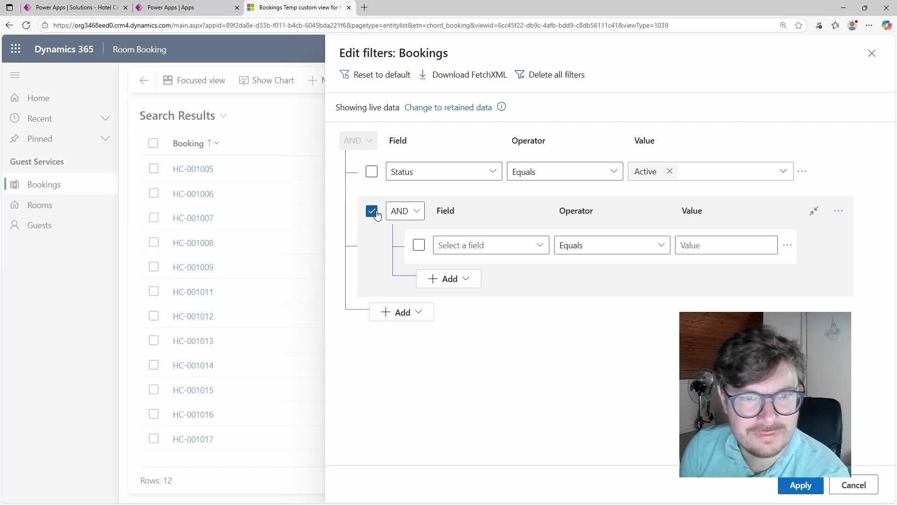
left_click(417, 219)
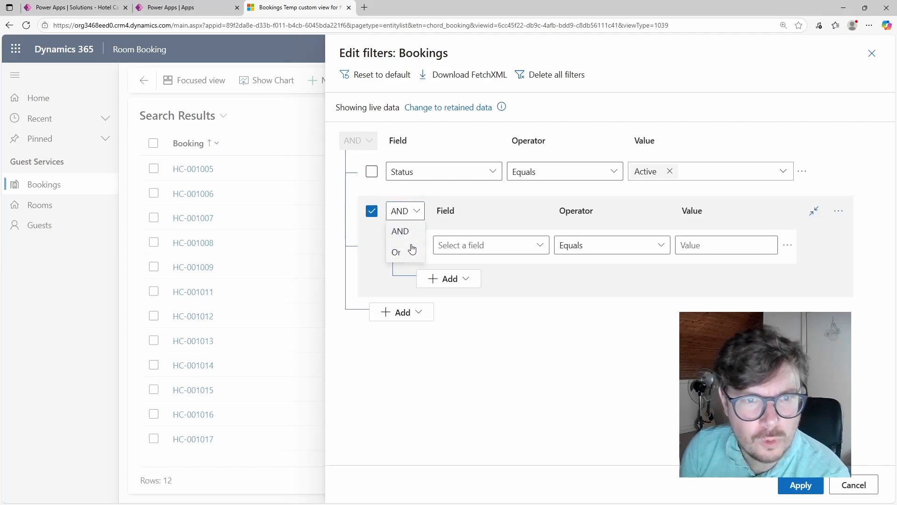
left_click(411, 249)
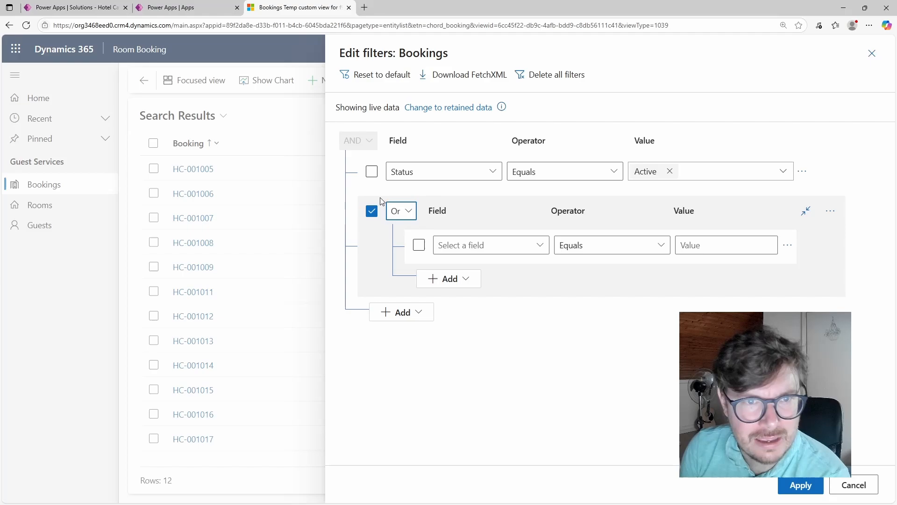
- Select the Or group's empty condition and add a second condition row to the group
left_click(420, 247)
left_click(433, 281)
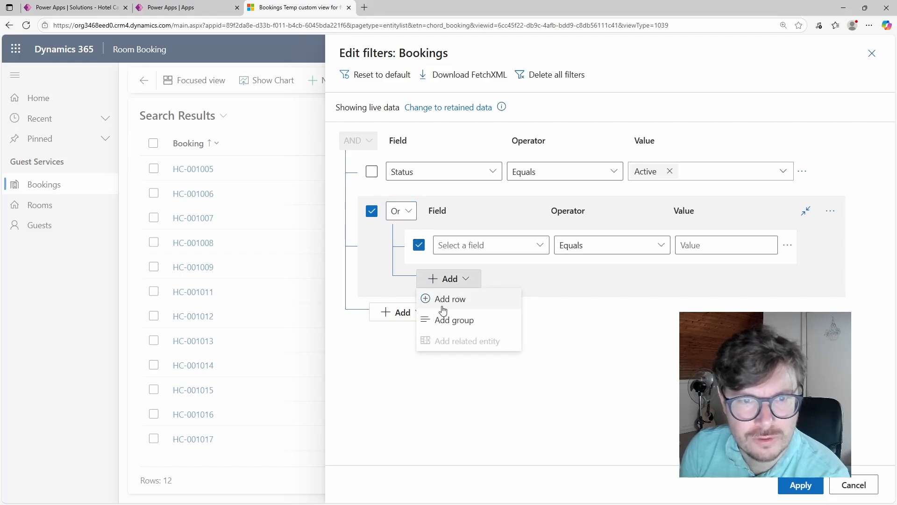
left_click(443, 301)
- Set the Or group's first condition to Primary Guest equals George Pig
left_click(538, 247)
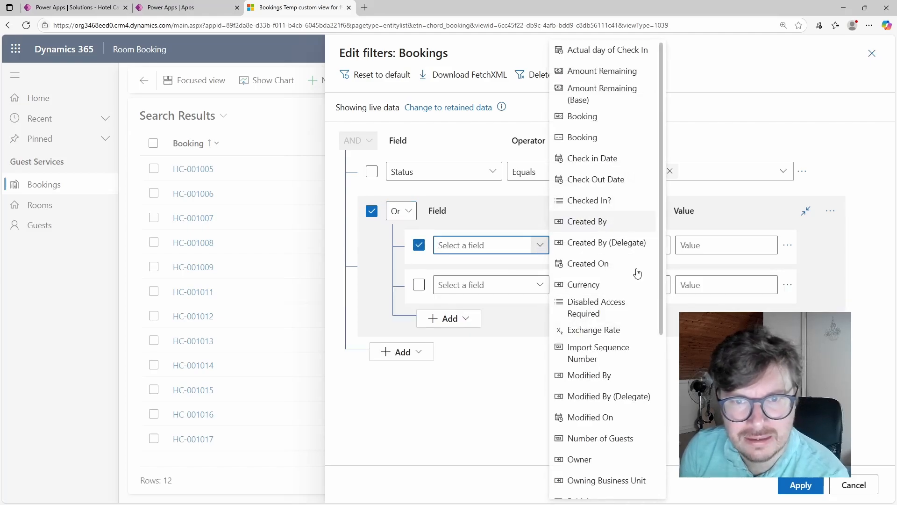
scroll(615, 426, "down", 5)
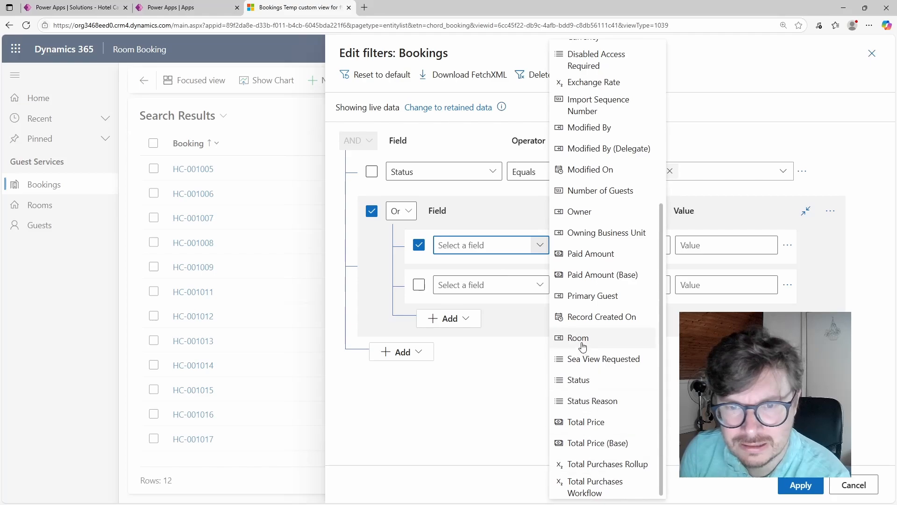
left_click(589, 297)
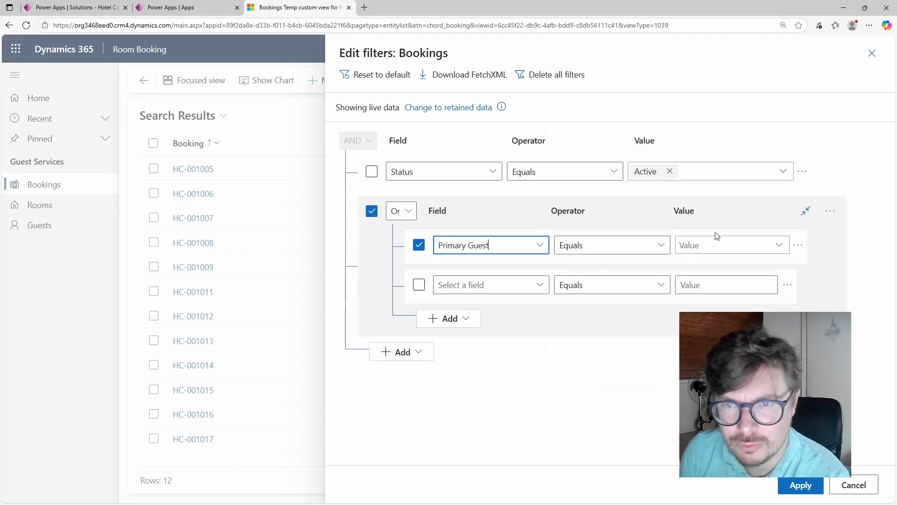
left_click(779, 248)
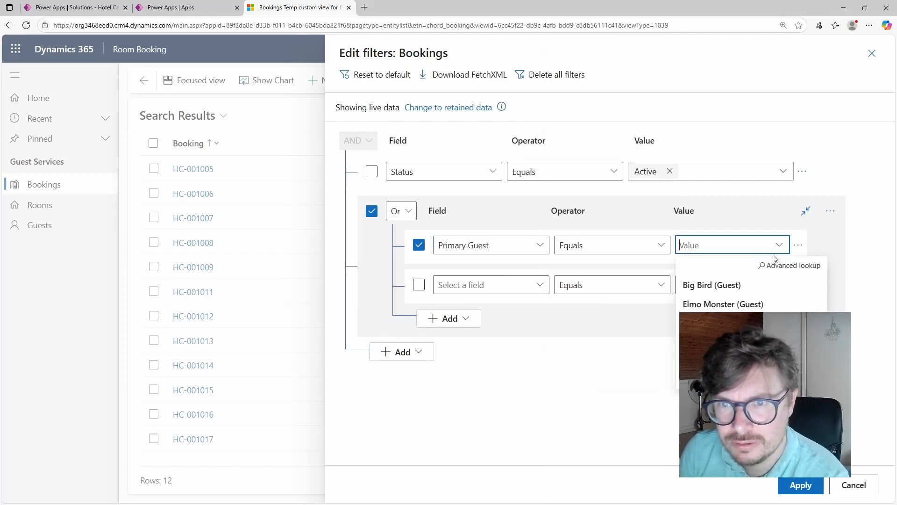
left_click(747, 322)
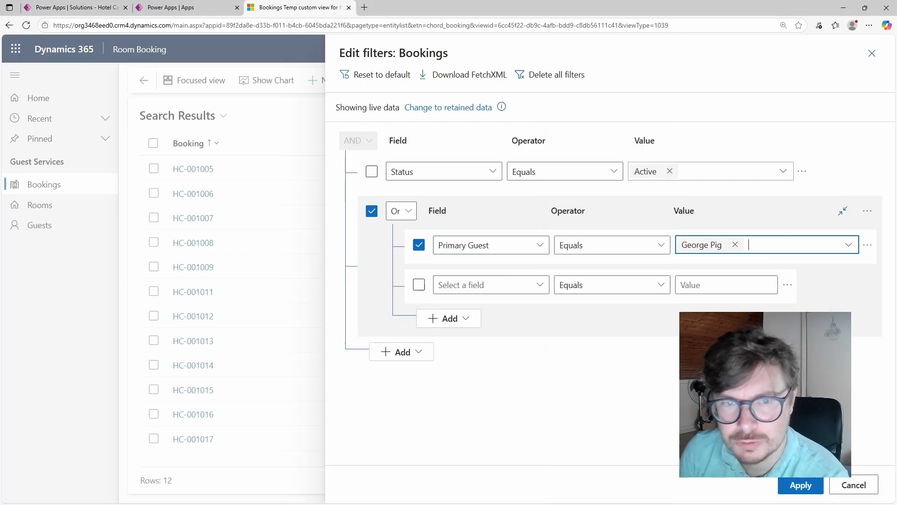
- Set the Or group's second condition to Room equals Room 3 and apply the filters to the bookings
left_click(419, 285)
left_click(541, 285)
scroll(599, 437, "down", 5)
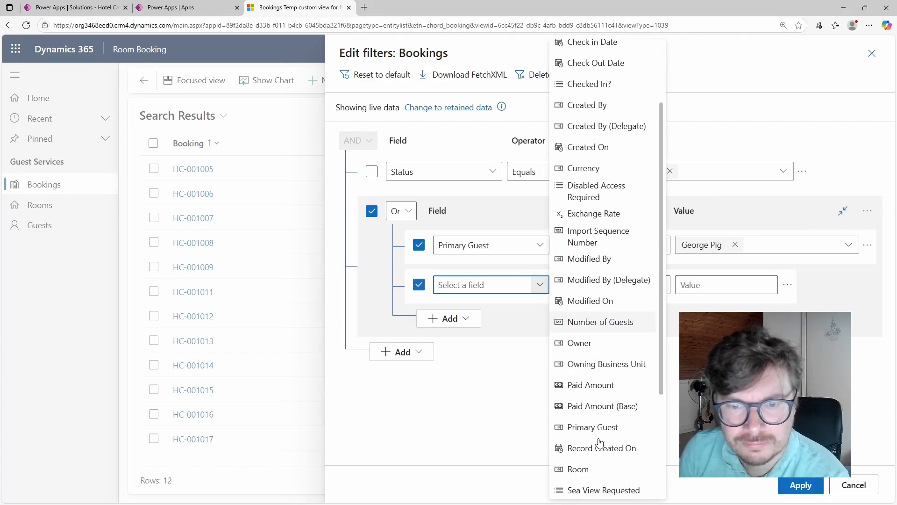
left_click(588, 338)
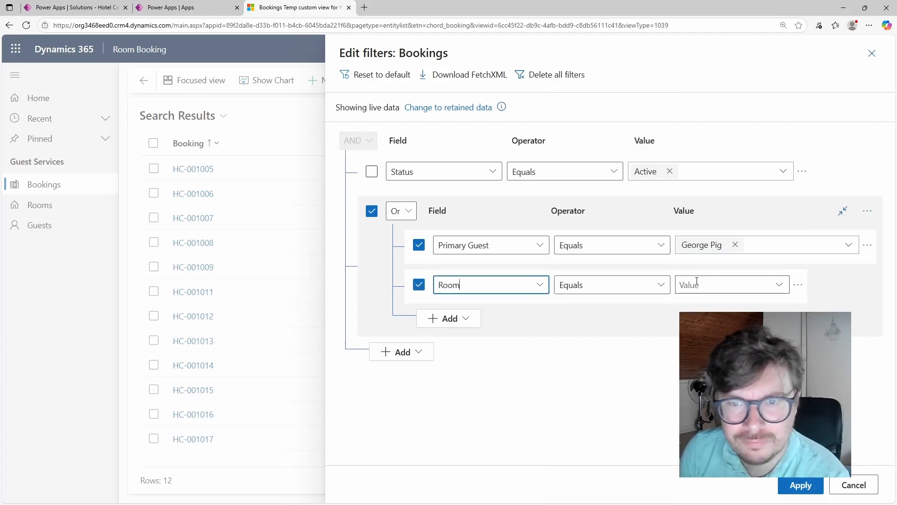
left_click(780, 285)
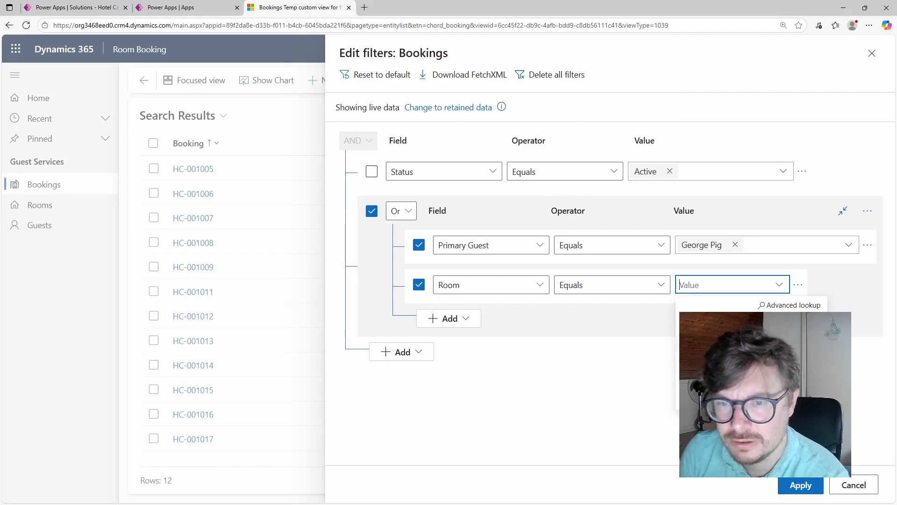
left_click(715, 362)
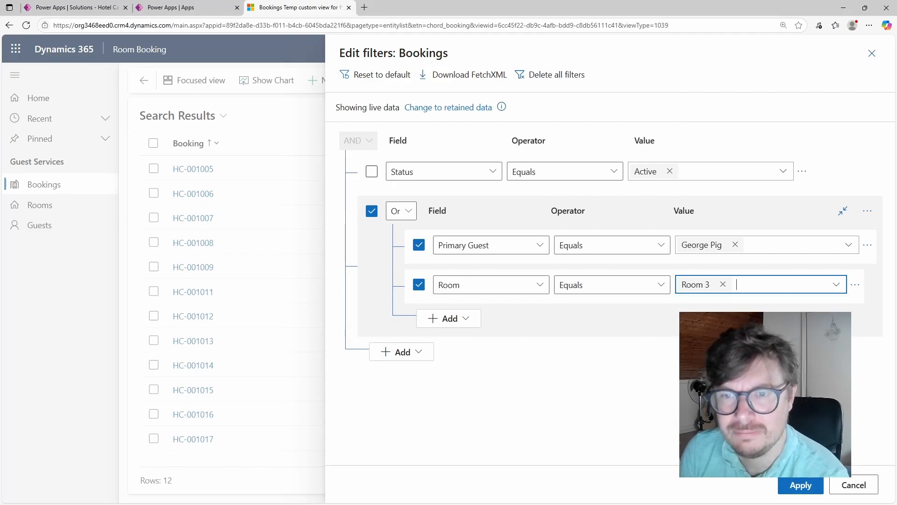
left_click(799, 485)
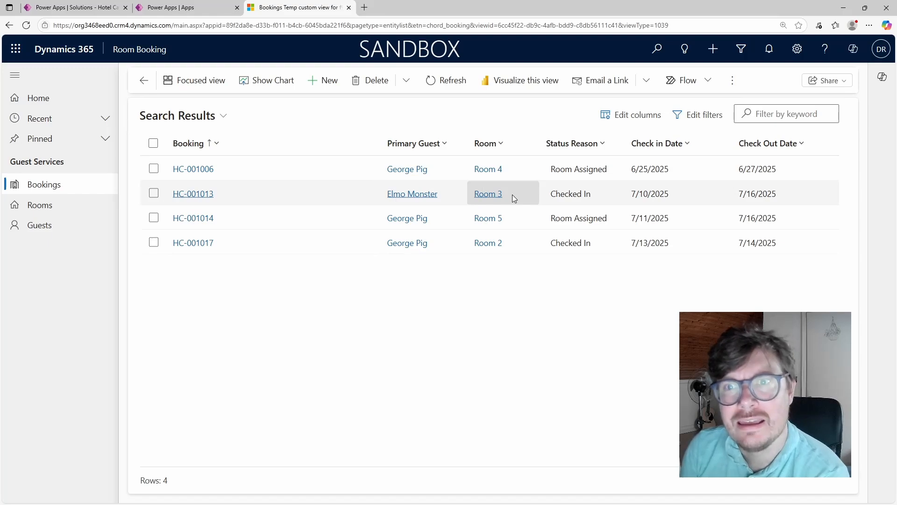
- Reset the bookings' filters to their defaults and apply the change
left_click(700, 123)
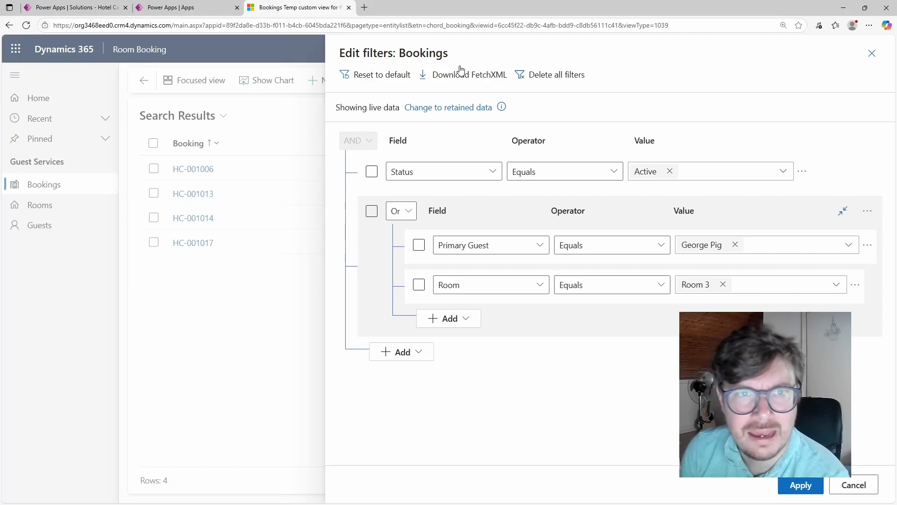
left_click(373, 76)
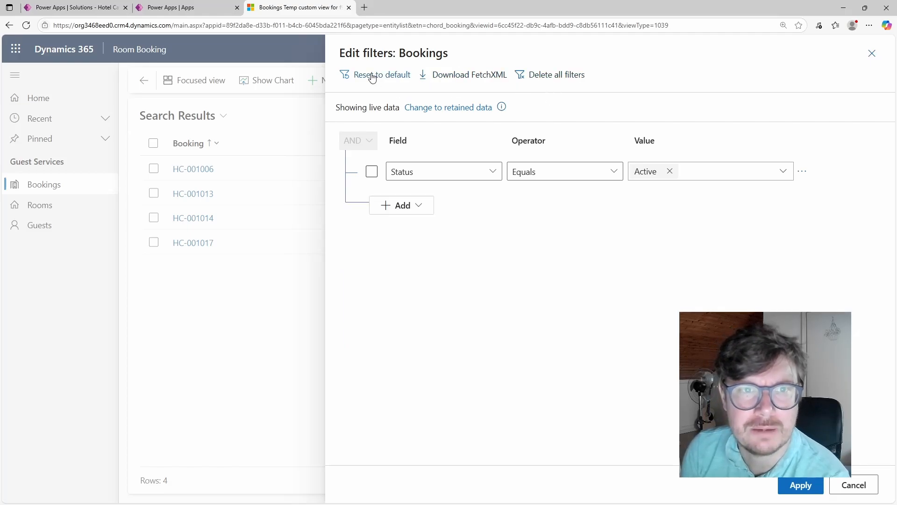
left_click(804, 492)
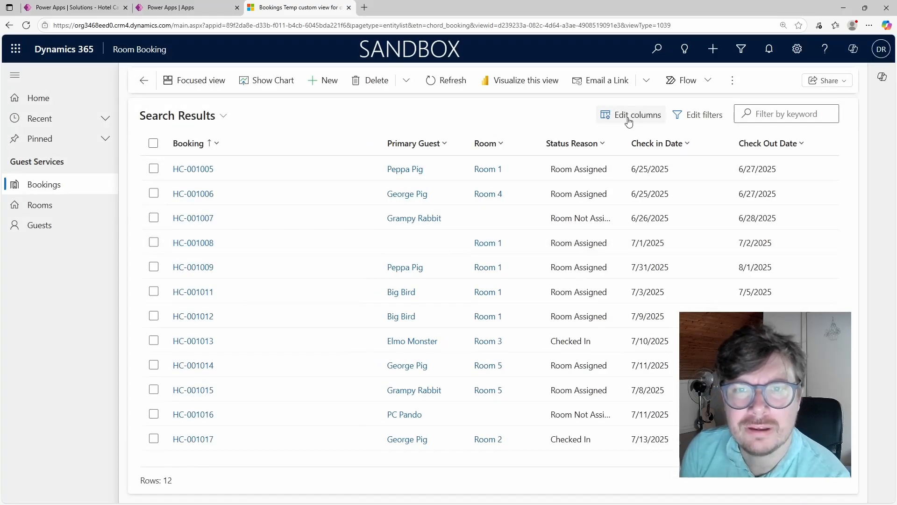
- Add the Checked In? and Disabled Access Required columns to the bookings list and apply the column changes
left_click(629, 117)
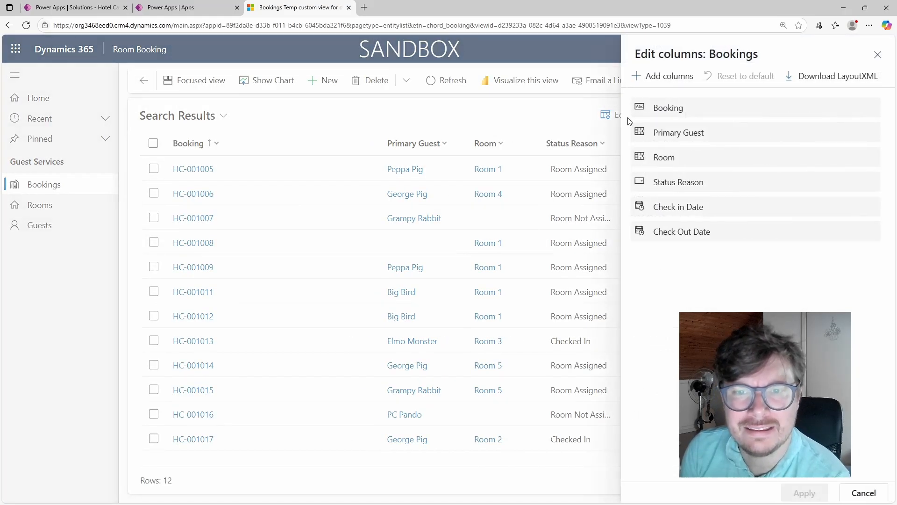
left_click(662, 76)
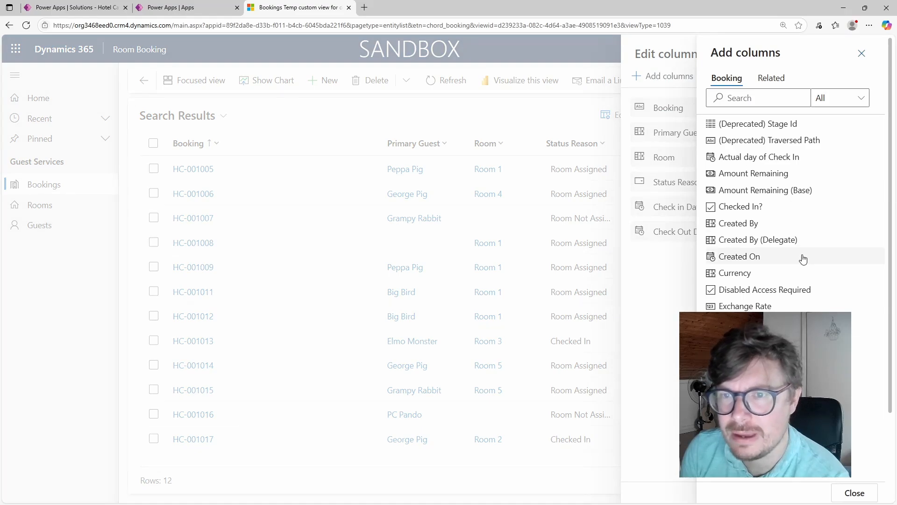
scroll(803, 259, "down", 1)
left_click(762, 166)
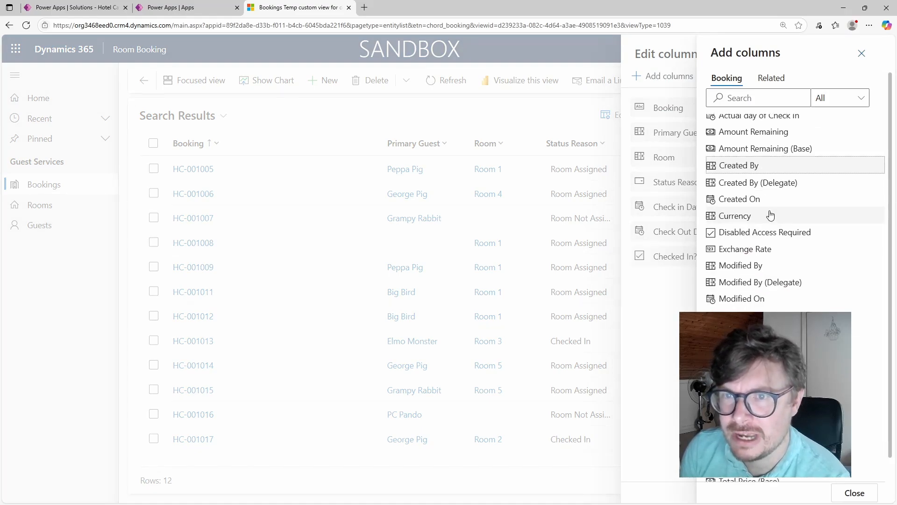
left_click(765, 231)
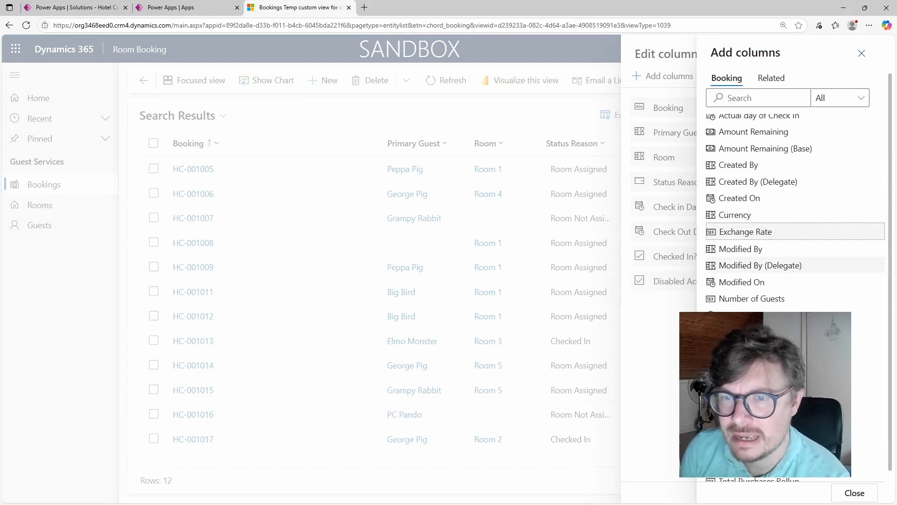
left_click(853, 493)
left_click(813, 494)
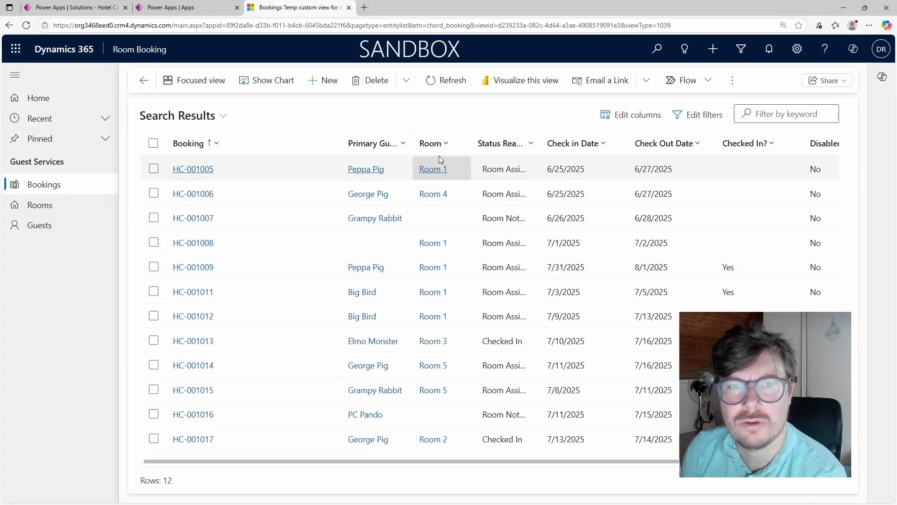
- Sort the bookings by Primary Guest from Z to A and look over the available views and view-saving options
left_click(374, 145)
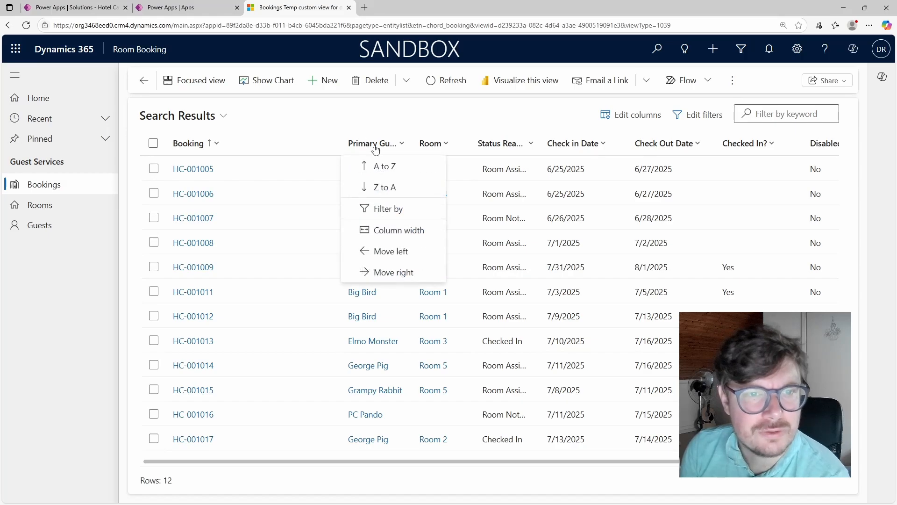
left_click(399, 193)
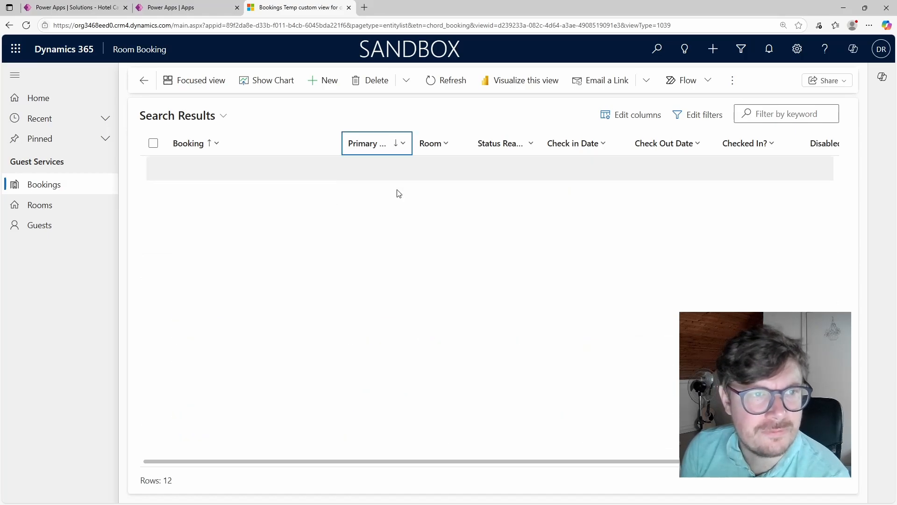
left_click(208, 118)
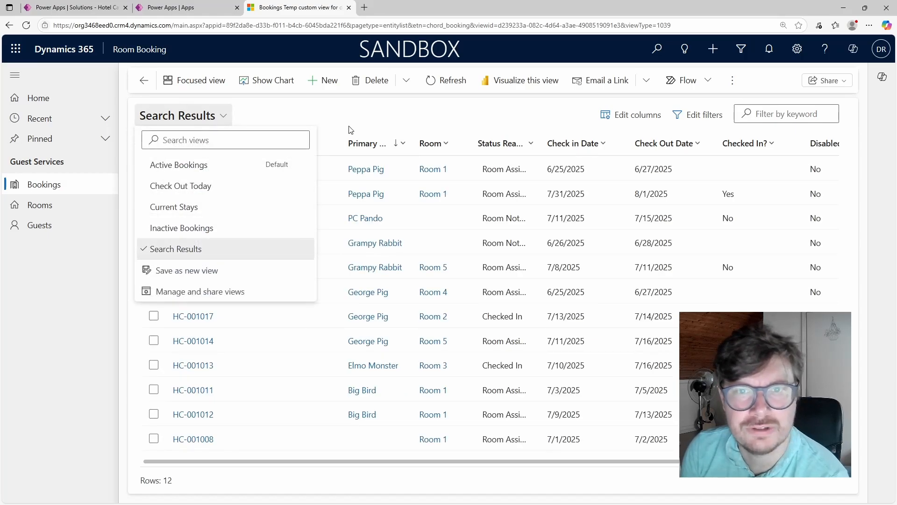
left_click(379, 126)
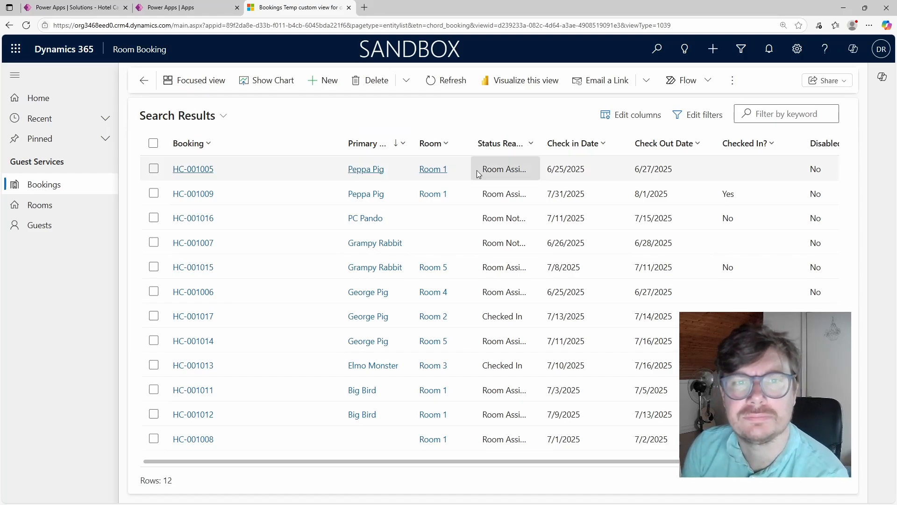
- Open a blank new booking form, examine its Information fields and the Primary Guest lookup, and return to the bookings list
left_click(329, 83)
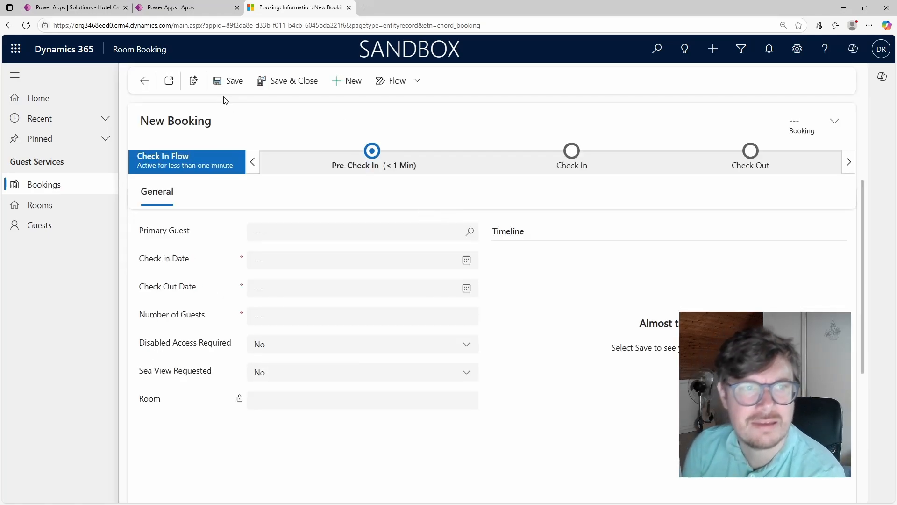
scroll(313, 232, "down", 2)
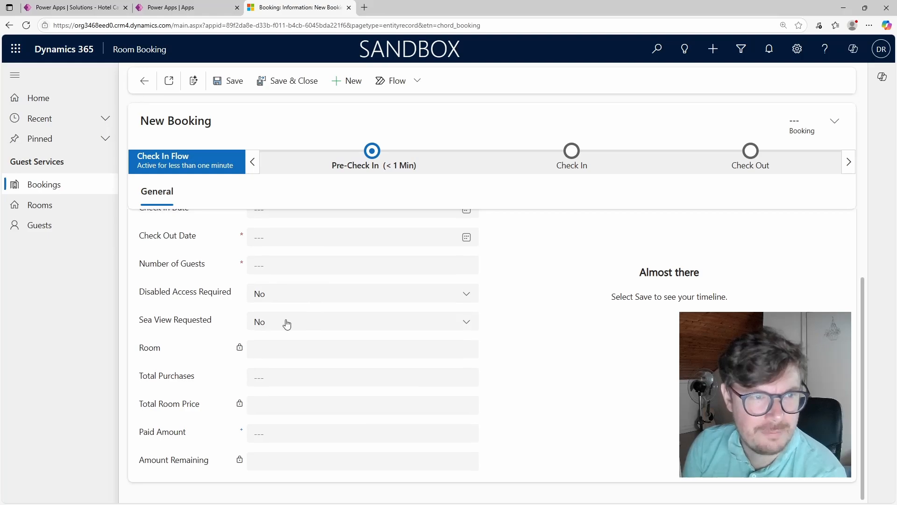
scroll(283, 319, "up", 2)
left_click(280, 265)
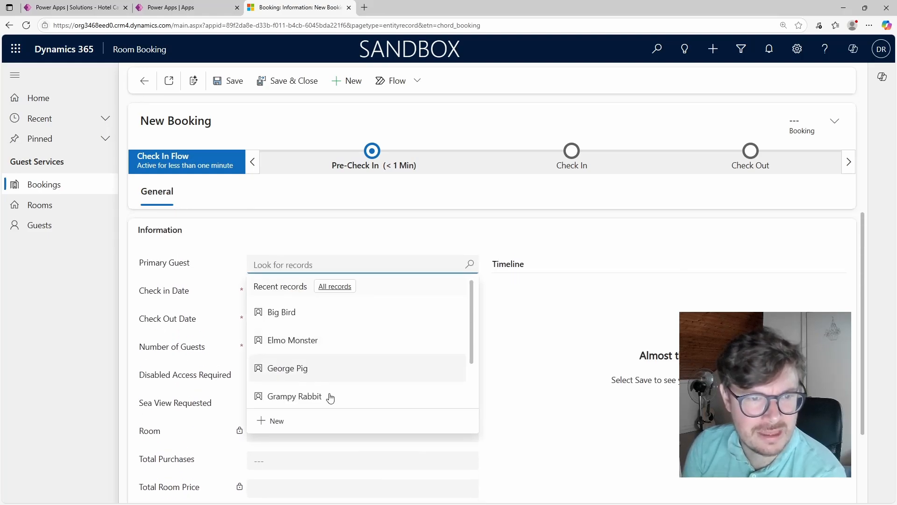
left_click(222, 234)
scroll(222, 236, "down", 2)
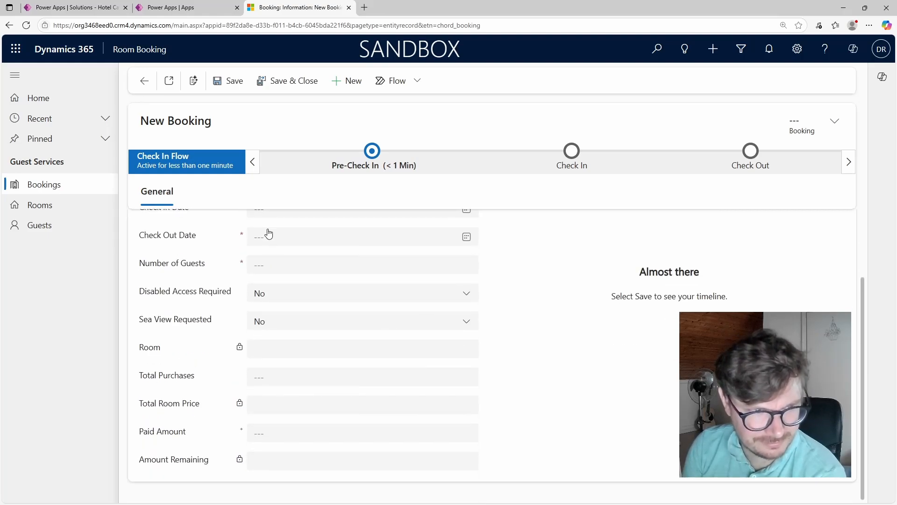
scroll(269, 234, "up", 2)
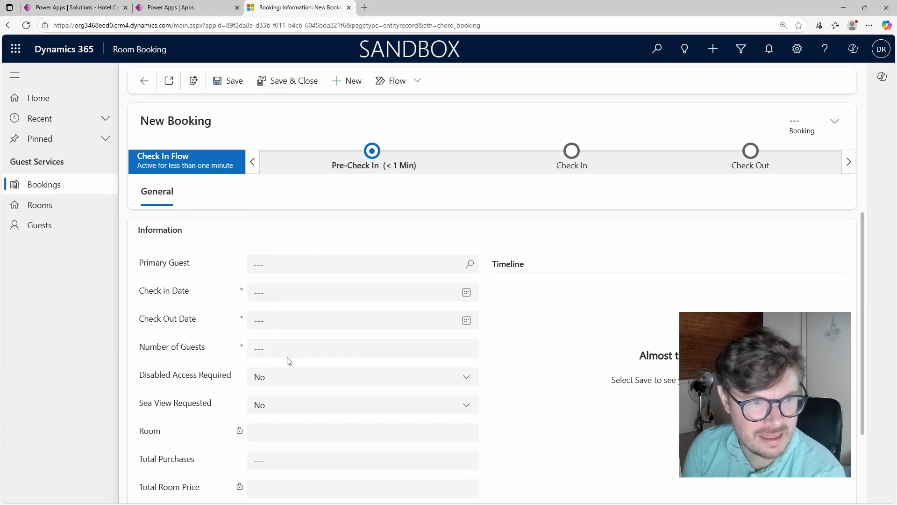
scroll(287, 361, "down", 1)
scroll(294, 343, "down", 1)
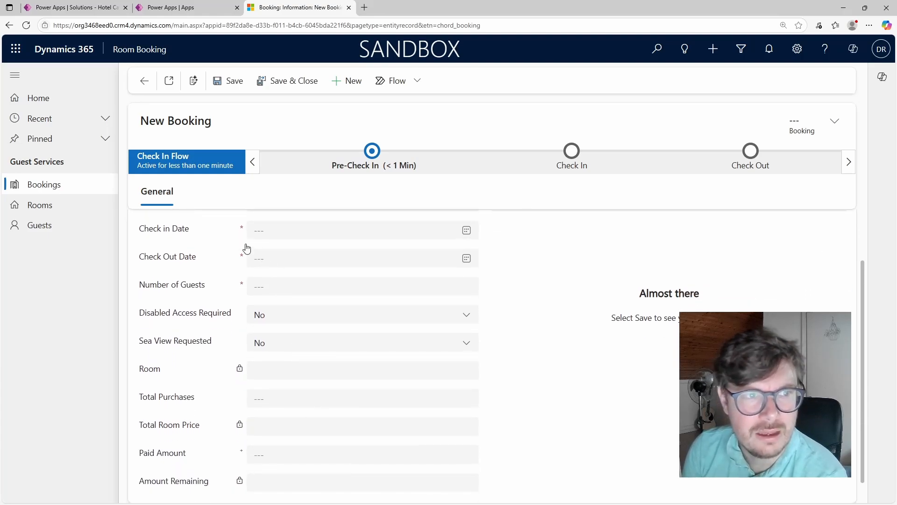
scroll(363, 344, "down", 1)
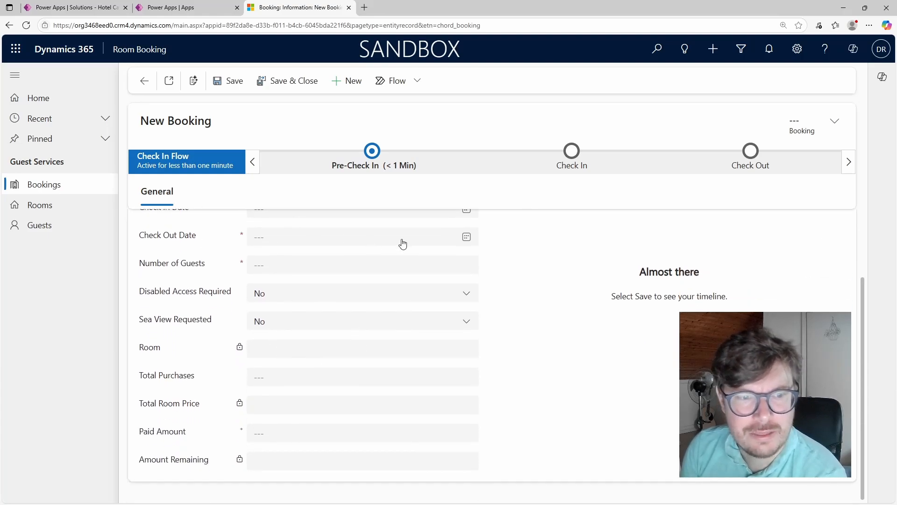
scroll(329, 300, "up", 3)
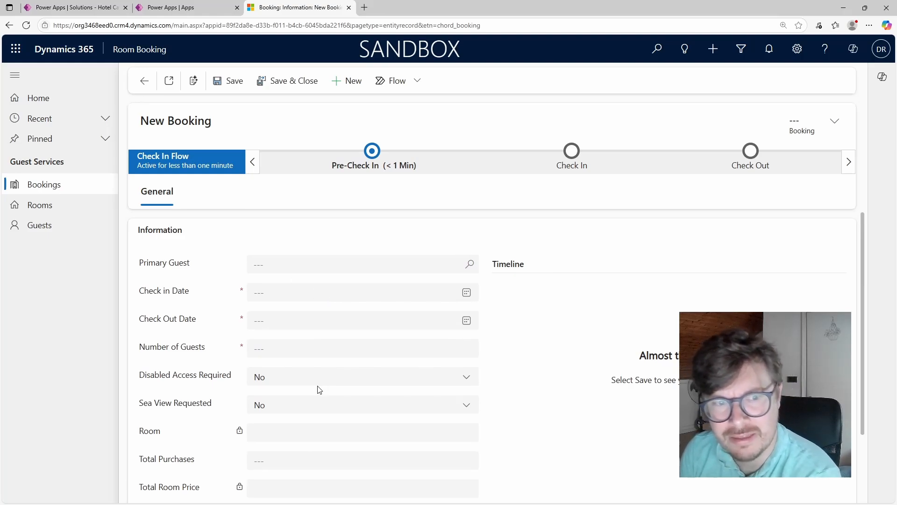
scroll(320, 389, "down", 1)
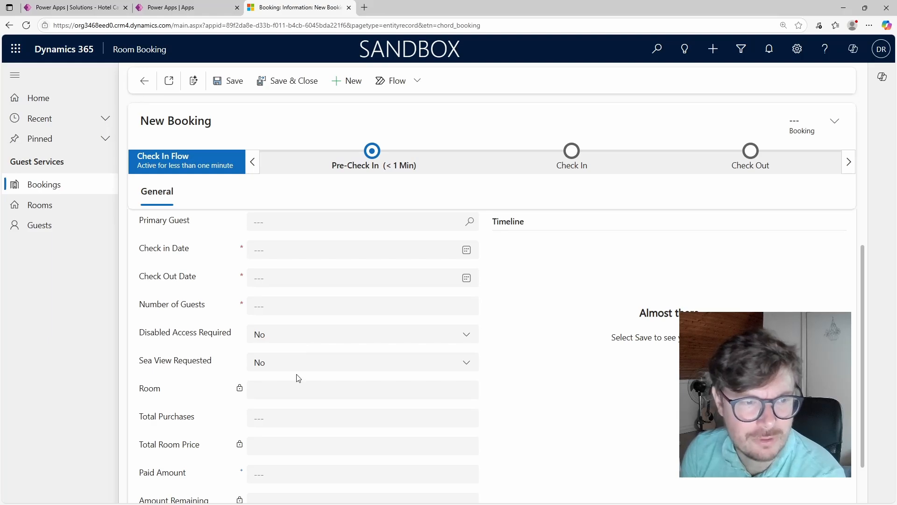
left_click(145, 82)
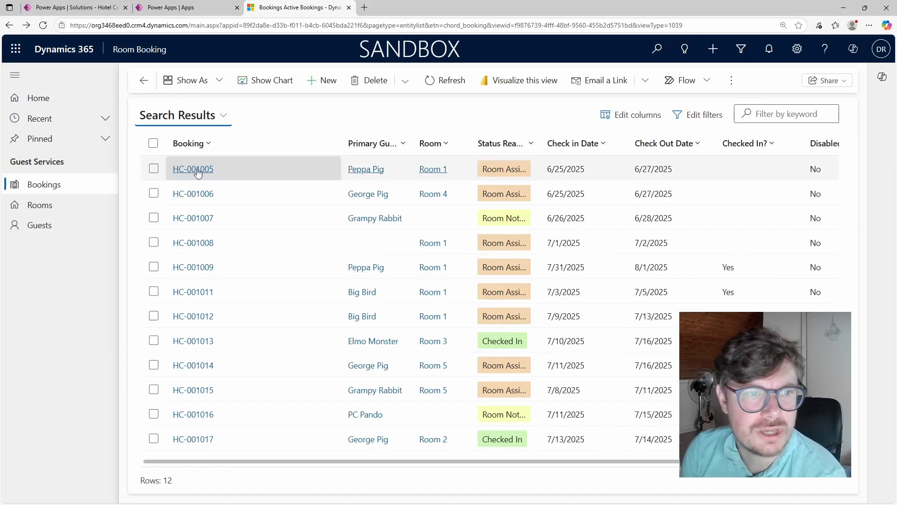
- Open the first booking in the list and examine its guest, date, room and payment details
left_click(197, 171)
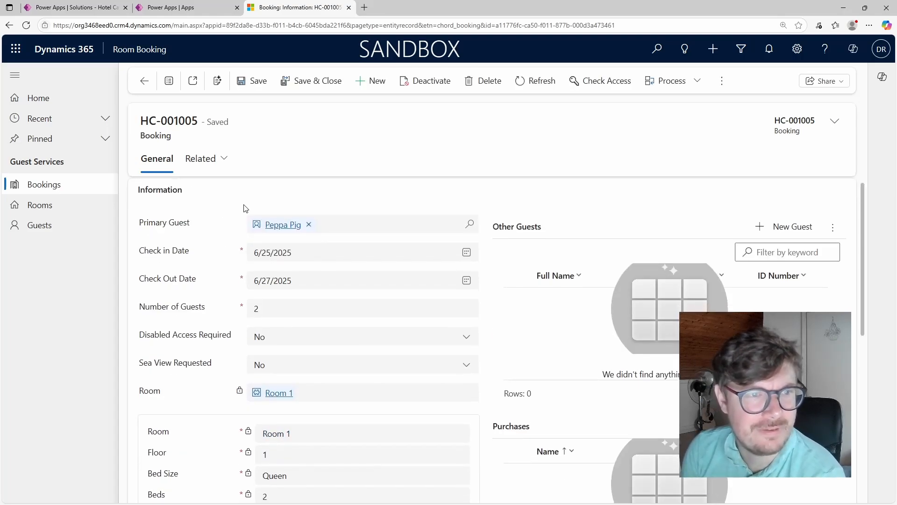
scroll(243, 290, "down", 4)
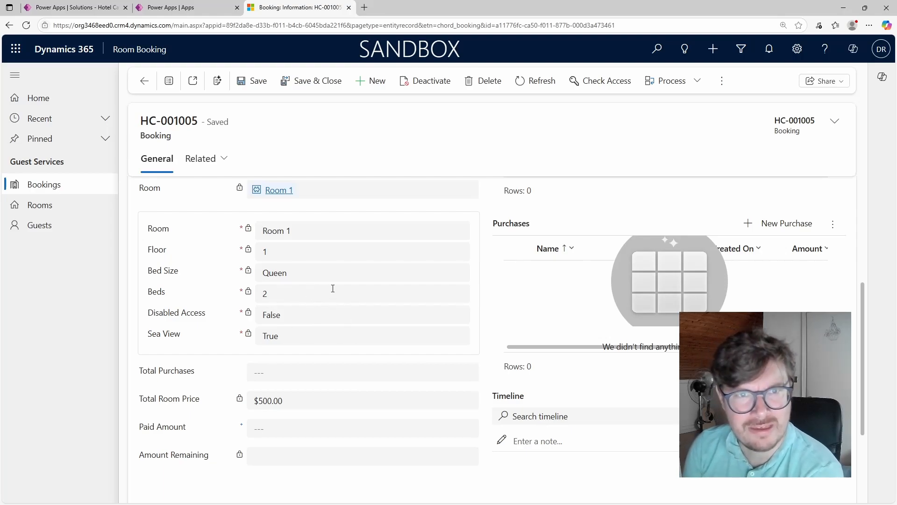
scroll(332, 288, "down", 1)
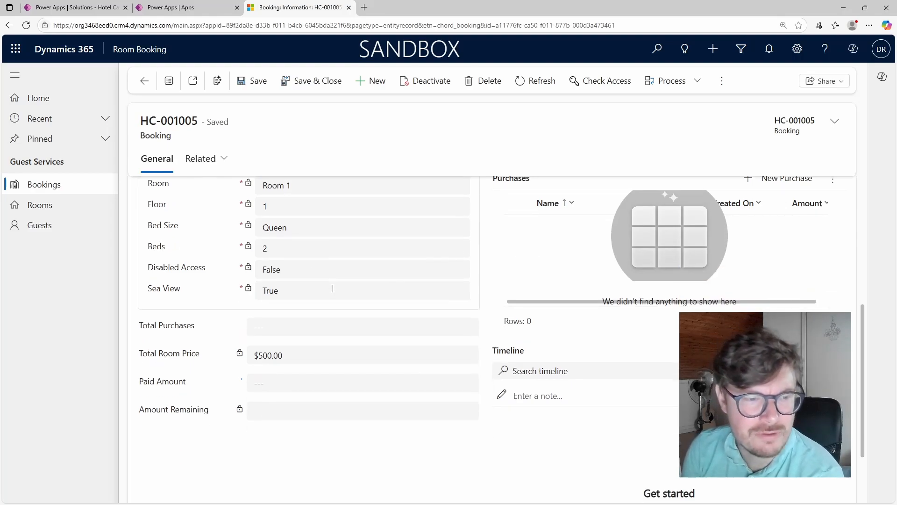
scroll(367, 395, "up", 3)
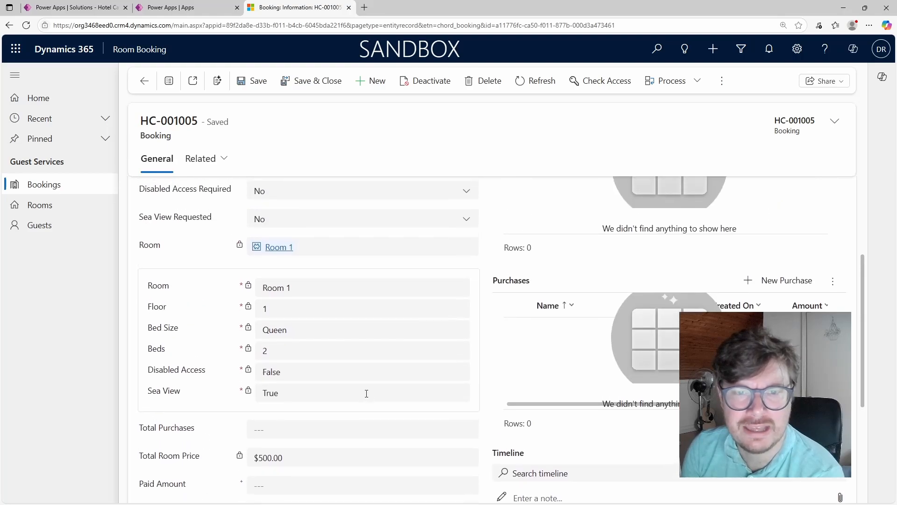
scroll(567, 311, "up", 3)
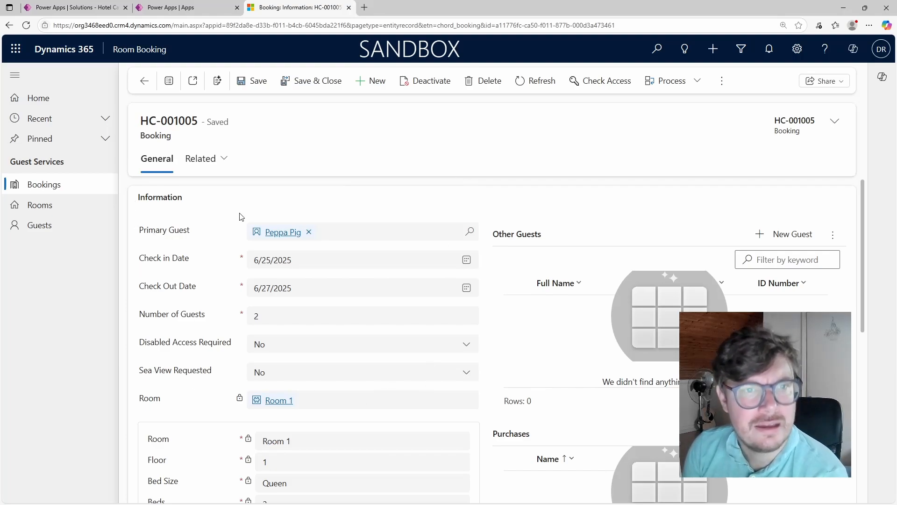
- Switch to the Hotel California solution in Power Apps and look over the Booking table's columns
left_click(192, 6)
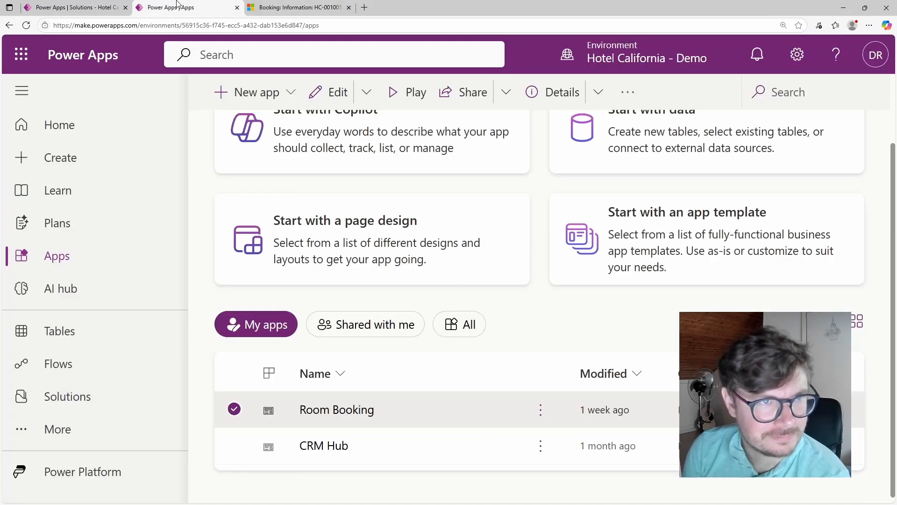
left_click(92, 5)
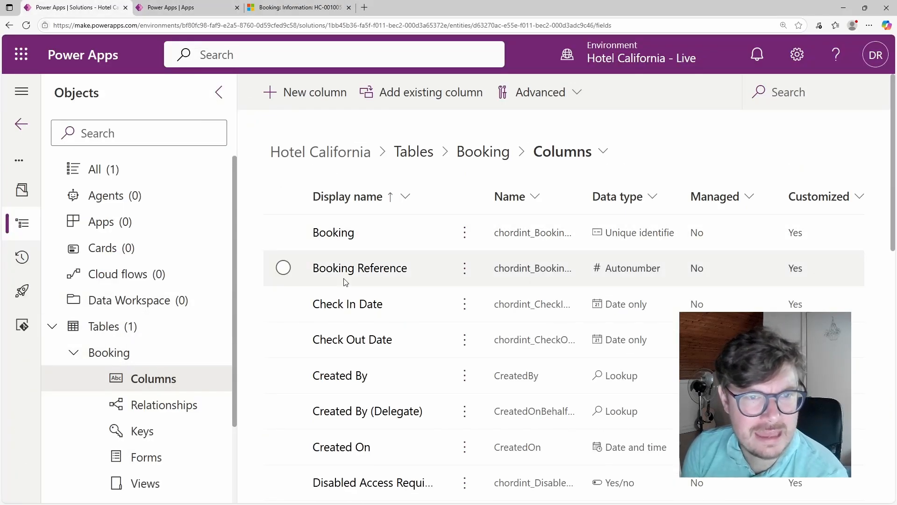
scroll(345, 282, "down", 3)
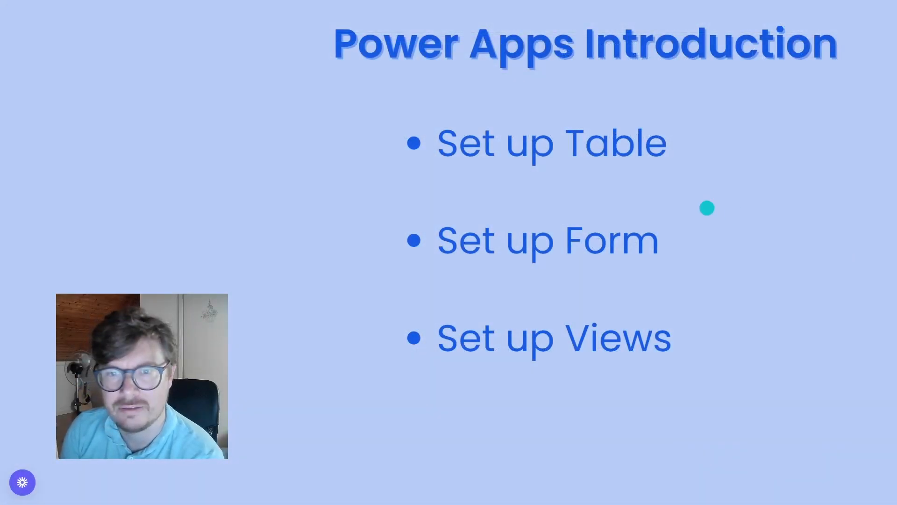
left_click(727, 257)
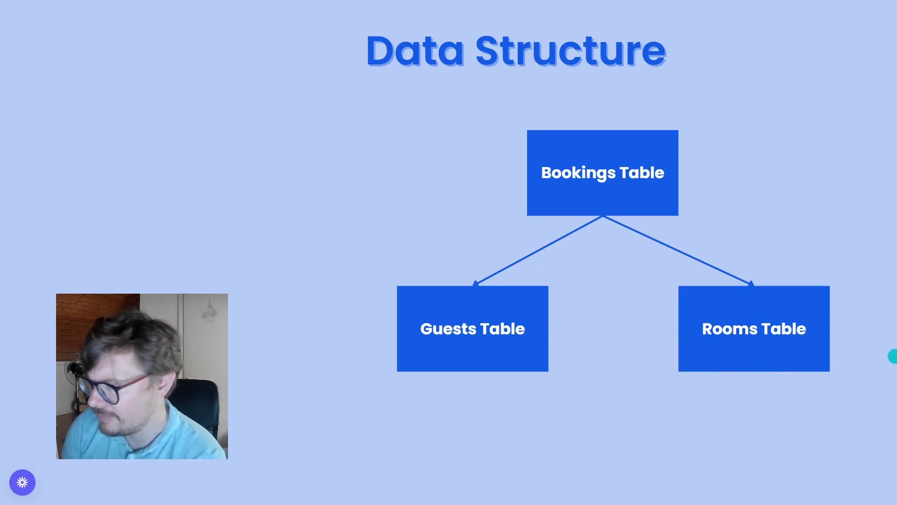
mouse_move(815, 471)
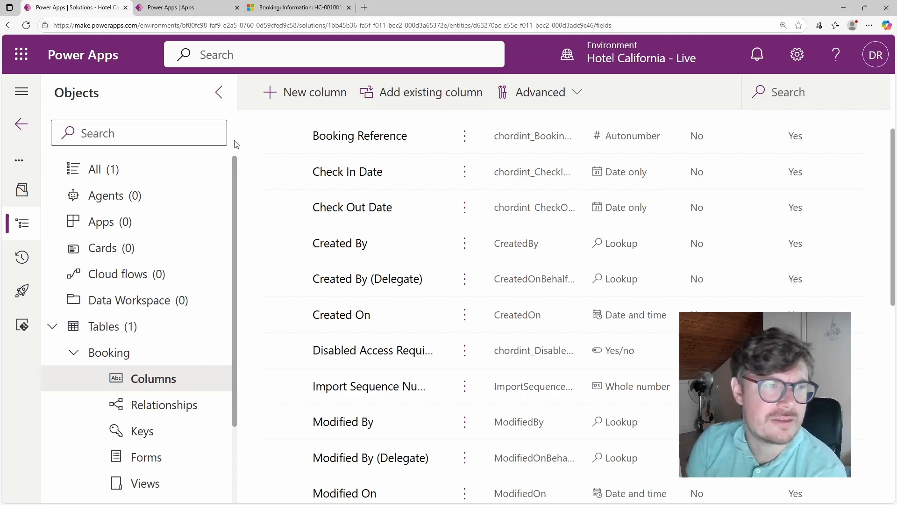
- Leave the Hotel California solution and look through the environment's recommended tables, from Account through Booking and Contact to Organization
left_click(21, 128)
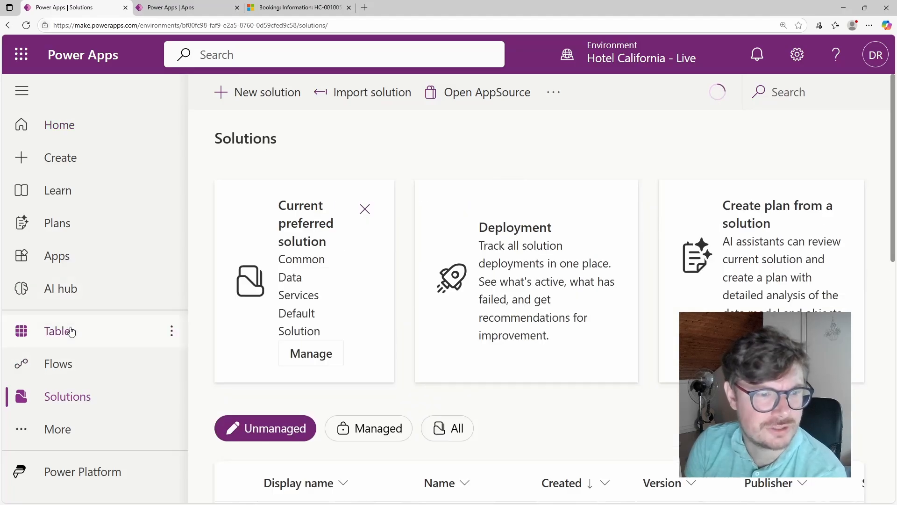
left_click(69, 331)
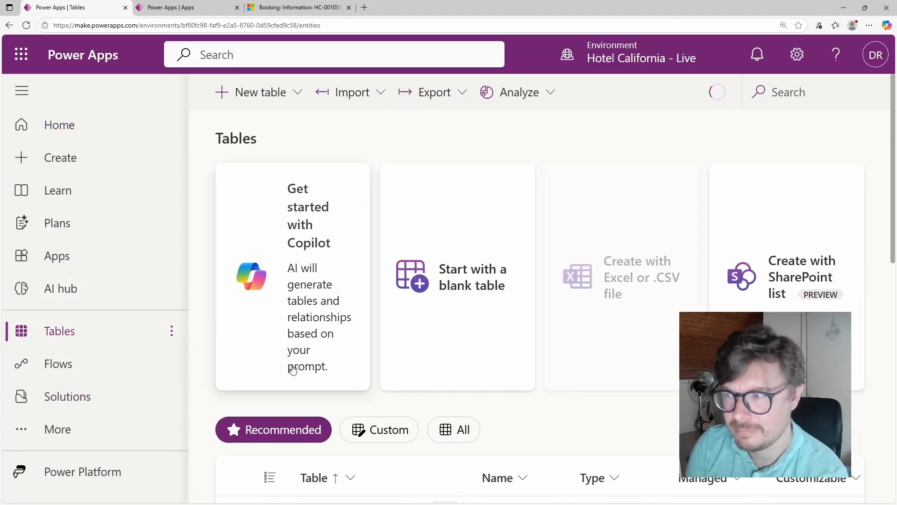
scroll(348, 371, "down", 3)
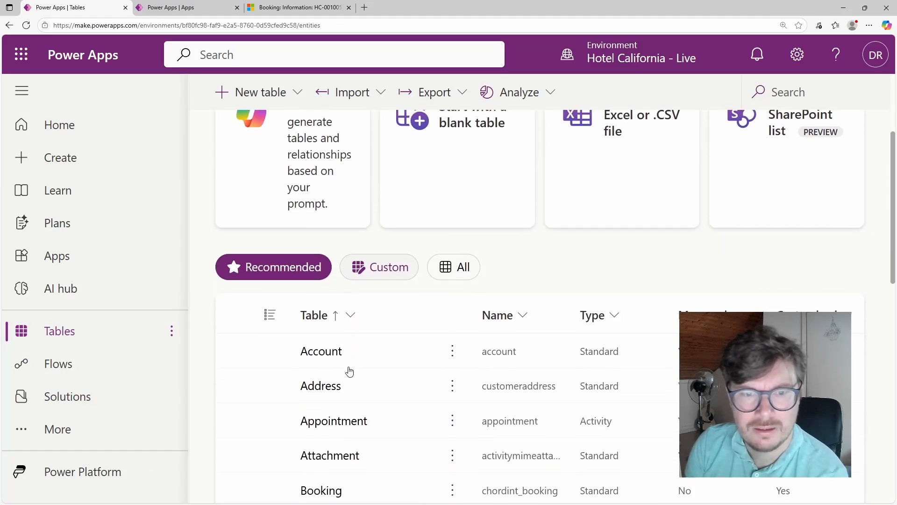
scroll(350, 371, "down", 3)
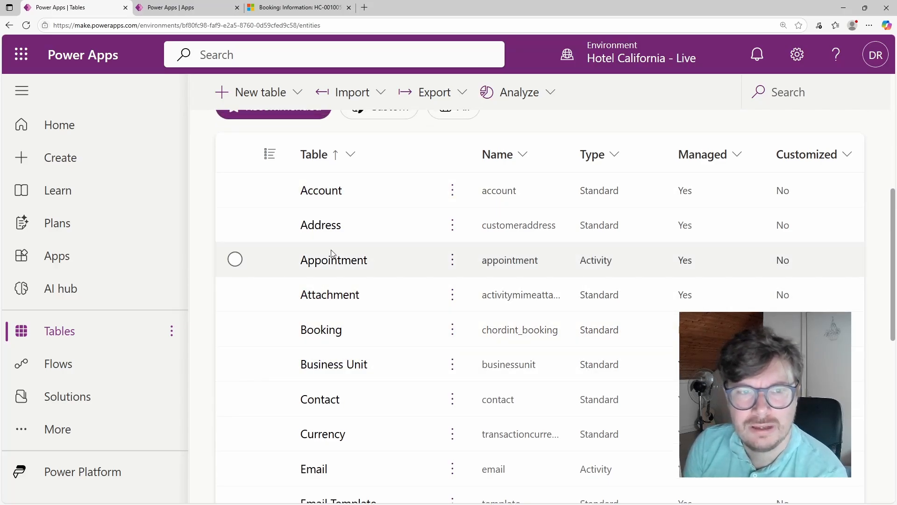
scroll(331, 240, "down", 2)
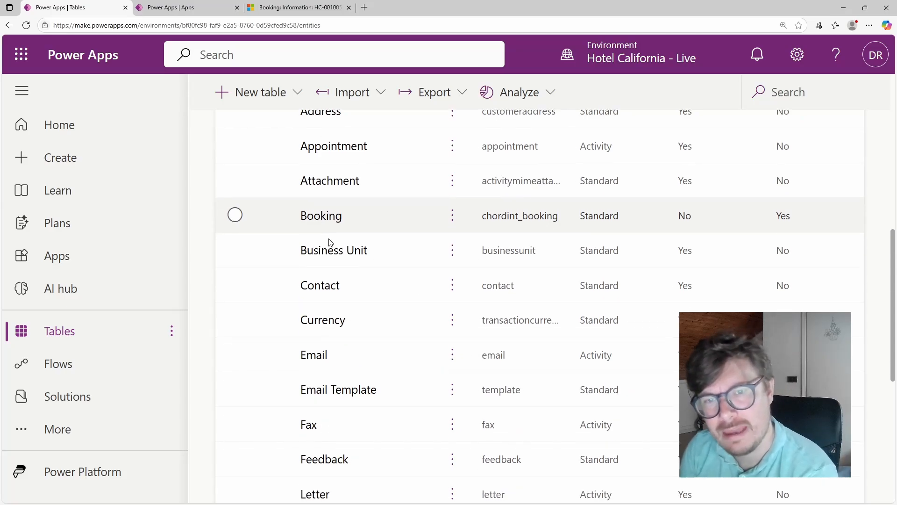
scroll(331, 242, "up", 5)
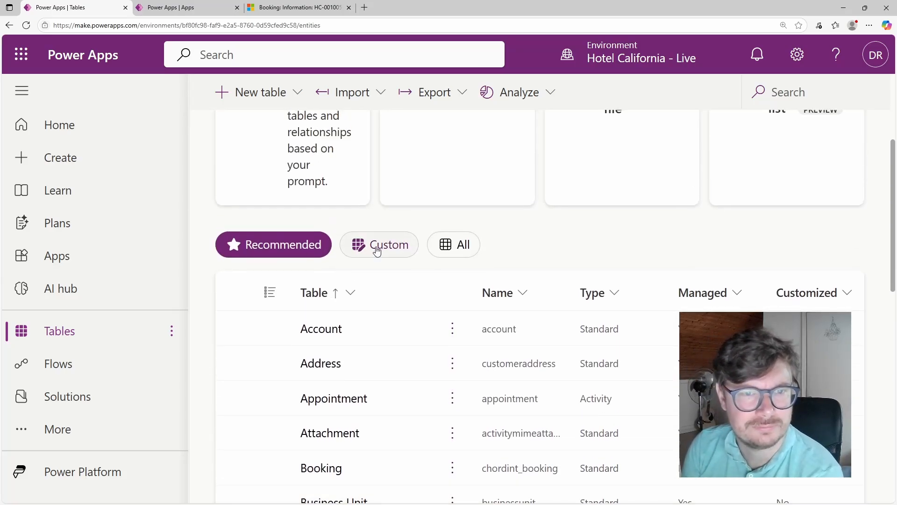
scroll(417, 328, "down", 5)
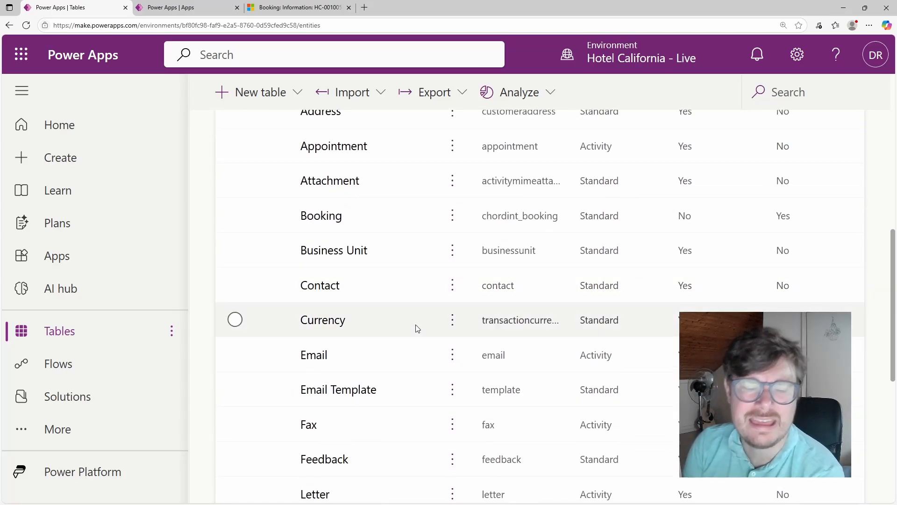
scroll(417, 329, "down", 1)
scroll(417, 328, "down", 1)
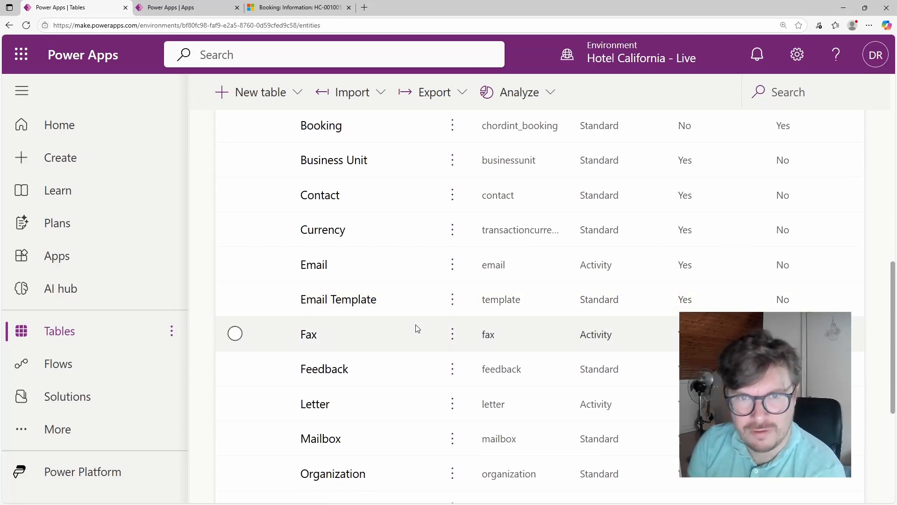
scroll(418, 329, "down", 5)
scroll(417, 330, "up", 6)
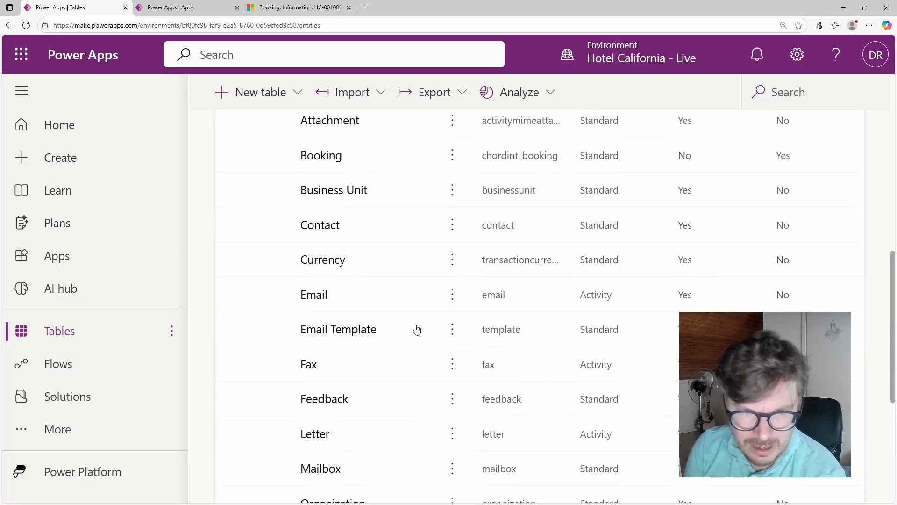
scroll(418, 330, "up", 5)
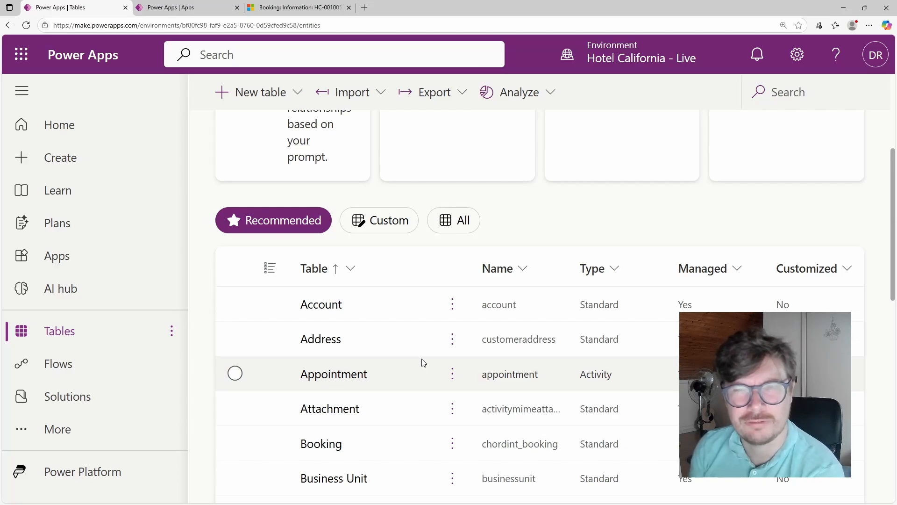
scroll(423, 362, "down", 4)
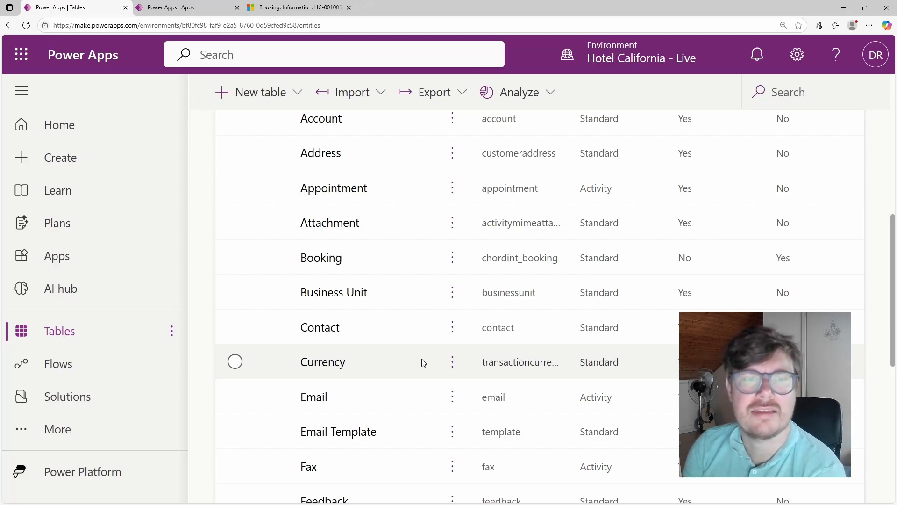
- Open the Contact table and examine its properties, schema and data experience sections
left_click(318, 337)
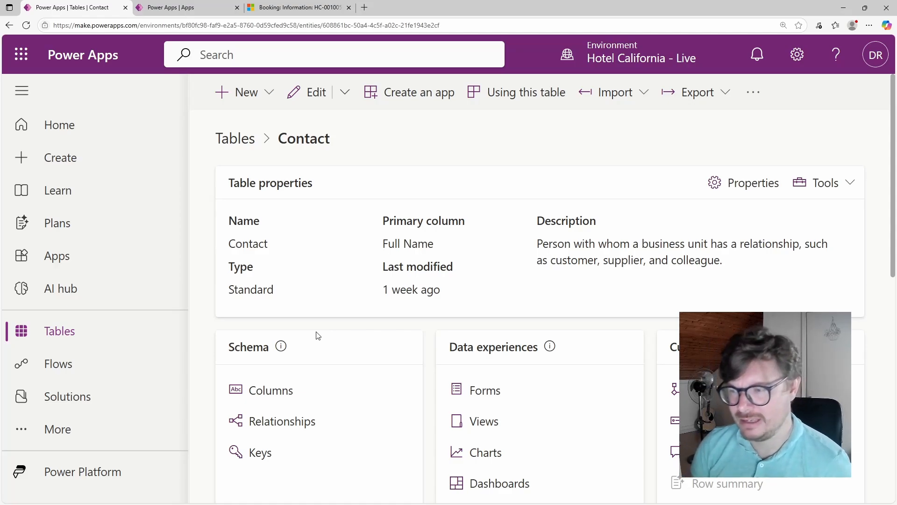
scroll(318, 335, "down", 1)
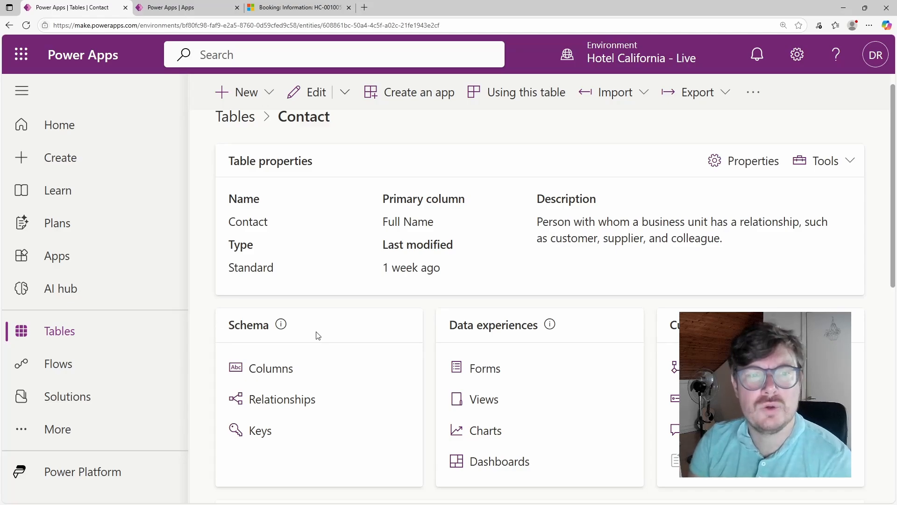
scroll(309, 335, "down", 1)
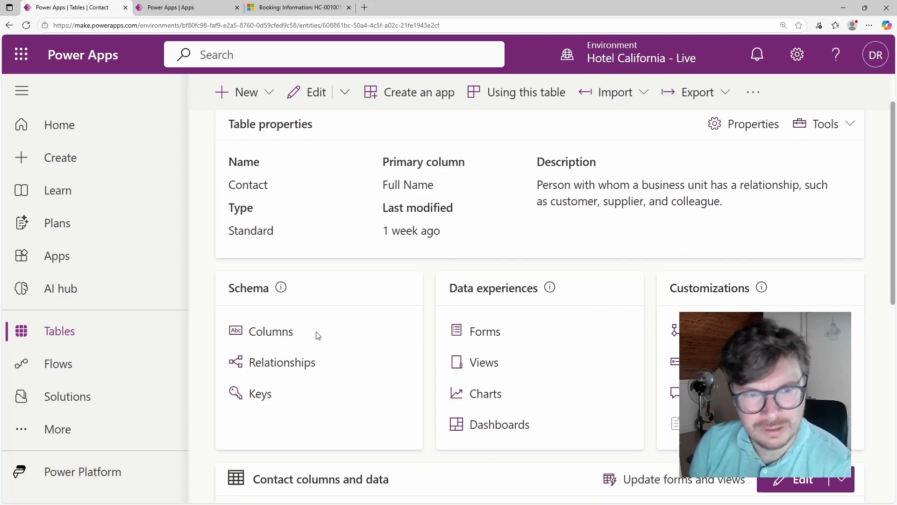
- Open the Contact table's columns and examine the built-in address, phone, email, name and marketing fields with their data types
left_click(271, 331)
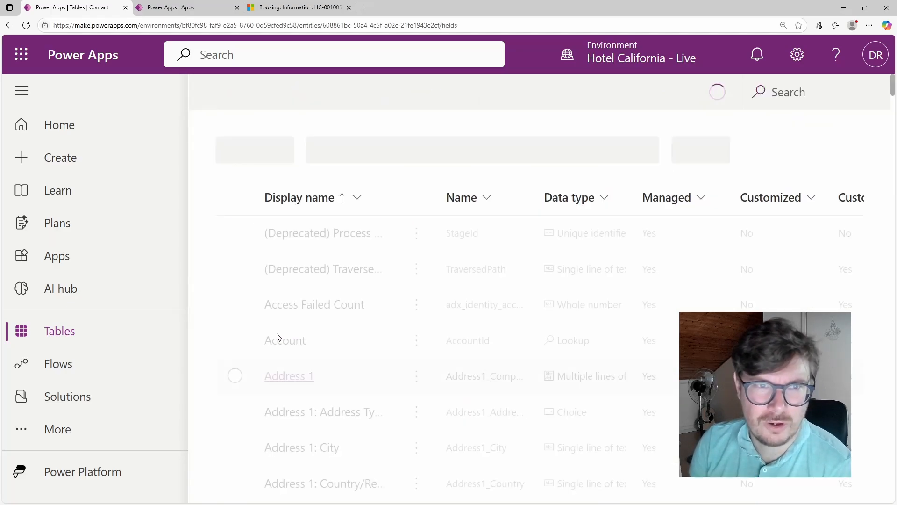
scroll(356, 320, "down", 1)
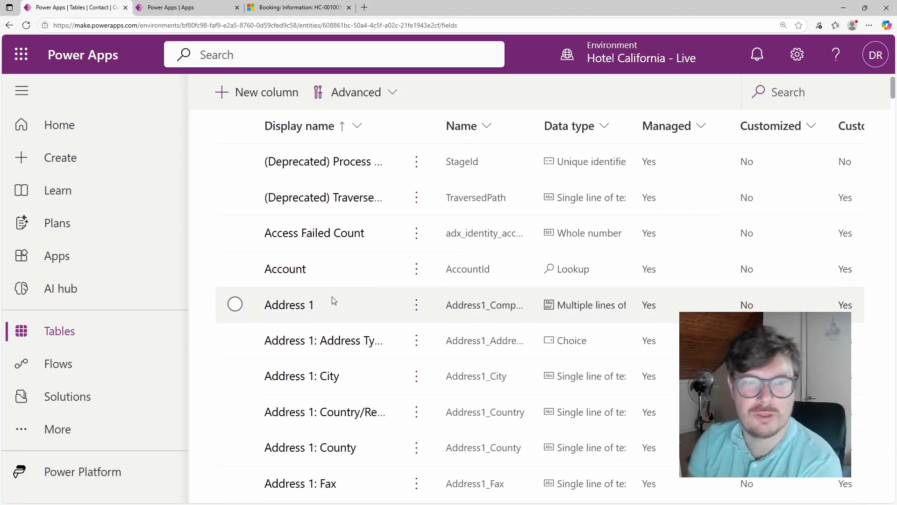
scroll(306, 234, "down", 2)
scroll(346, 350, "down", 3)
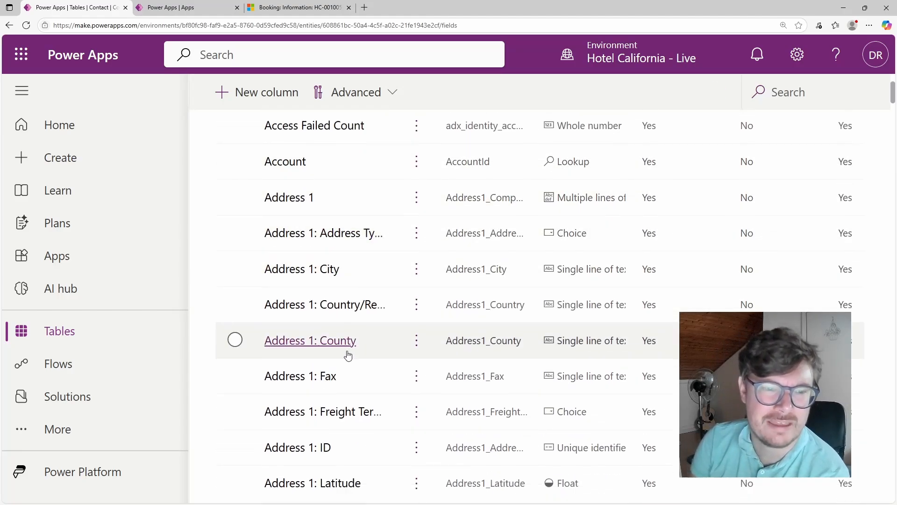
scroll(343, 211, "down", 3)
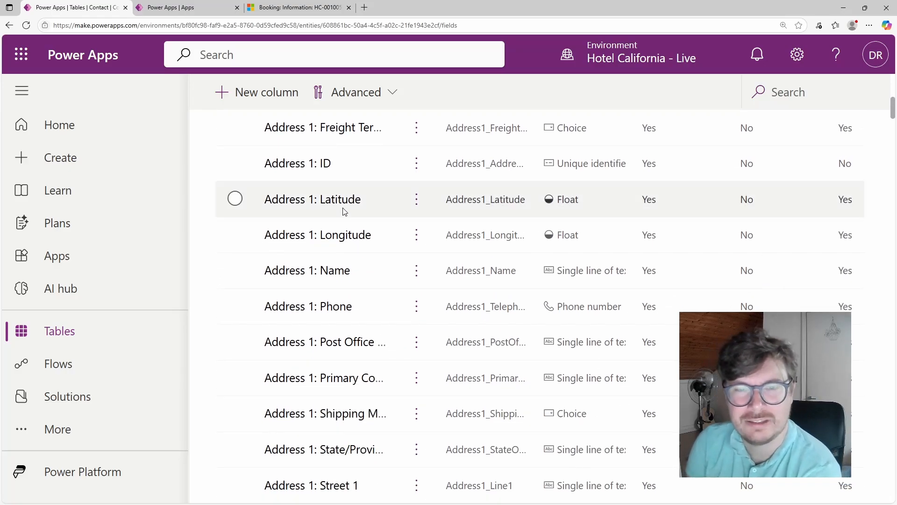
scroll(345, 211, "down", 15)
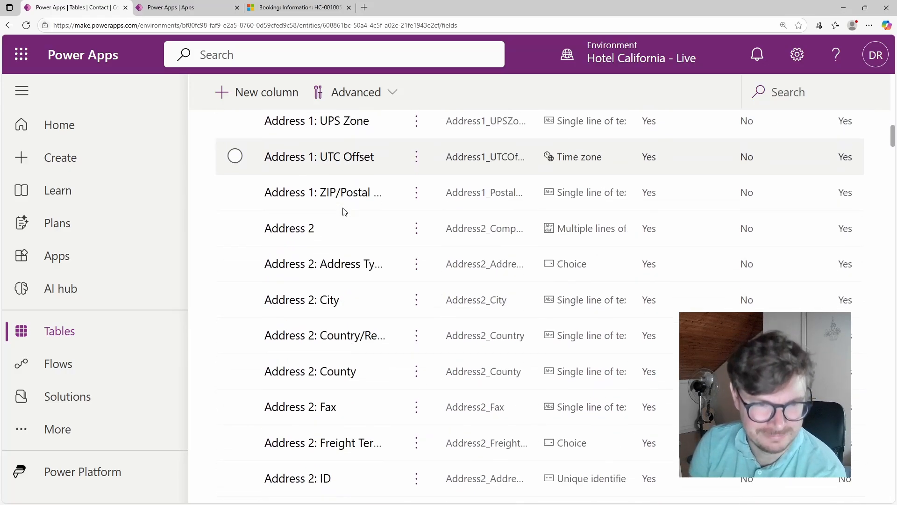
scroll(345, 211, "down", 18)
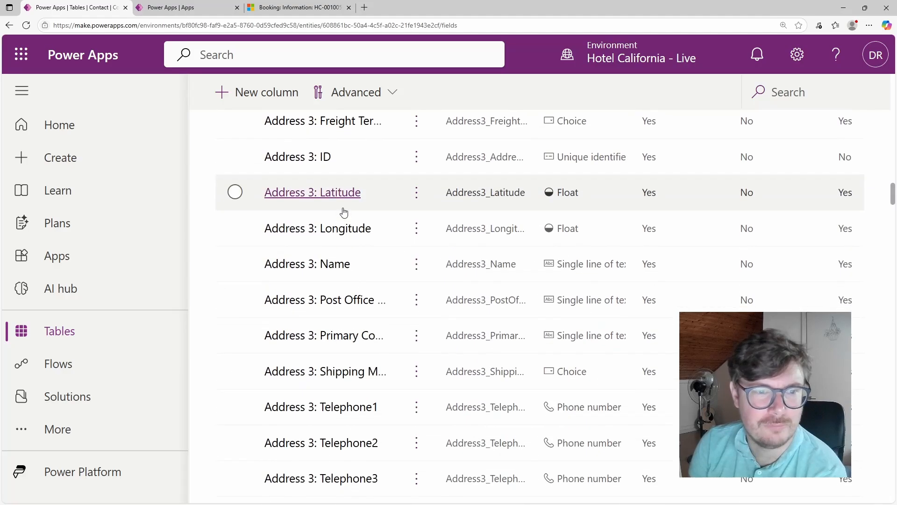
scroll(345, 212, "down", 10)
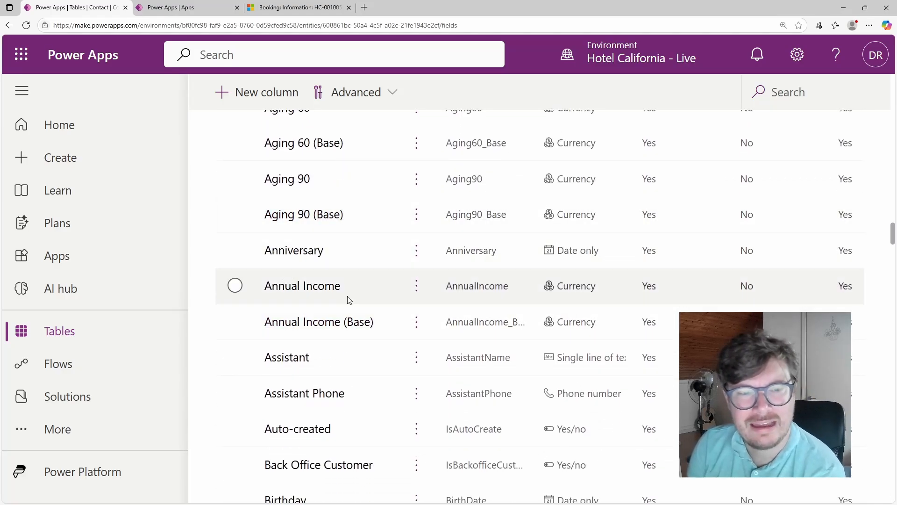
scroll(348, 300, "down", 8)
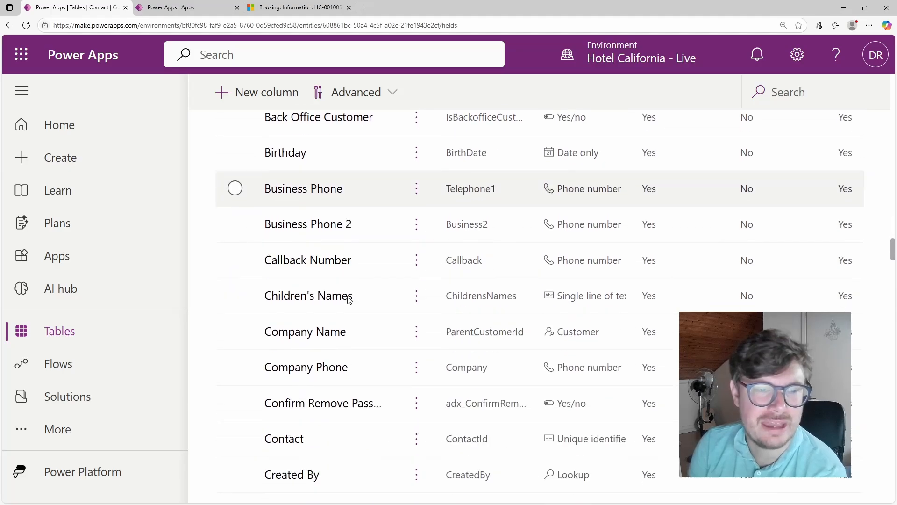
scroll(348, 300, "down", 8)
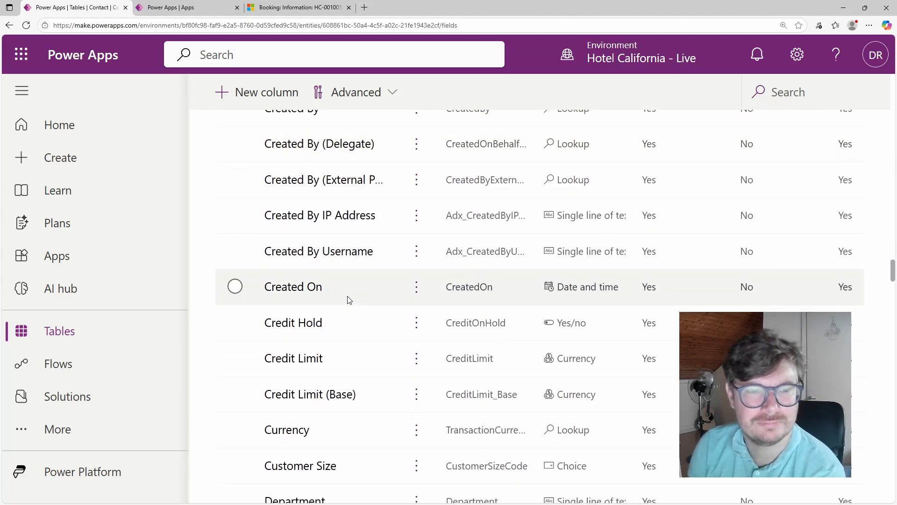
scroll(349, 299, "down", 8)
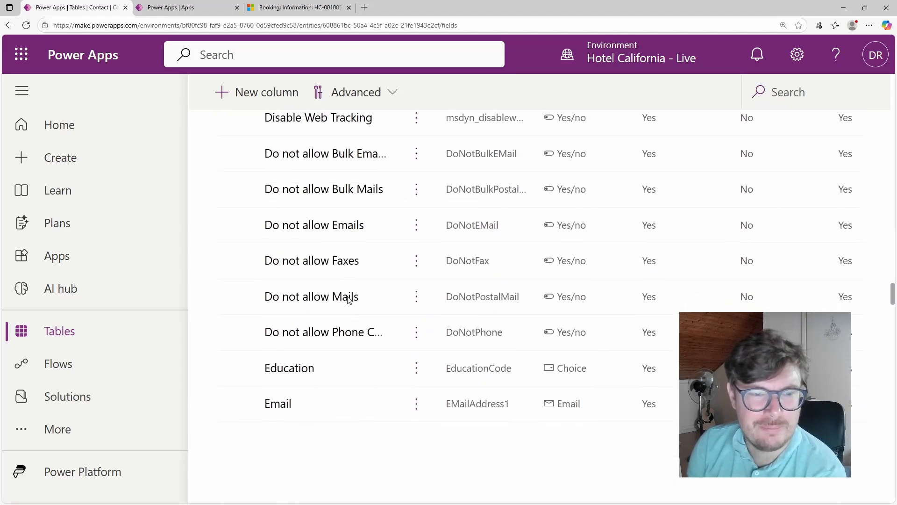
scroll(384, 294, "down", 7)
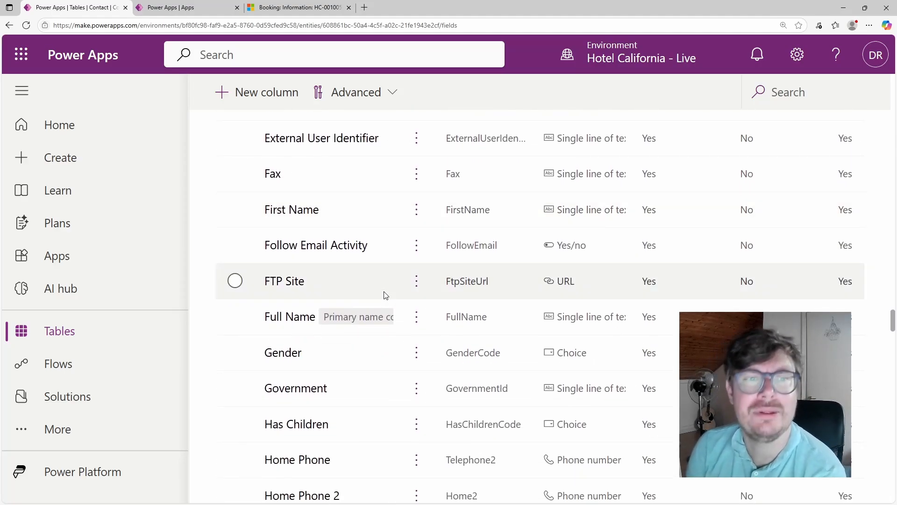
scroll(384, 294, "down", 4)
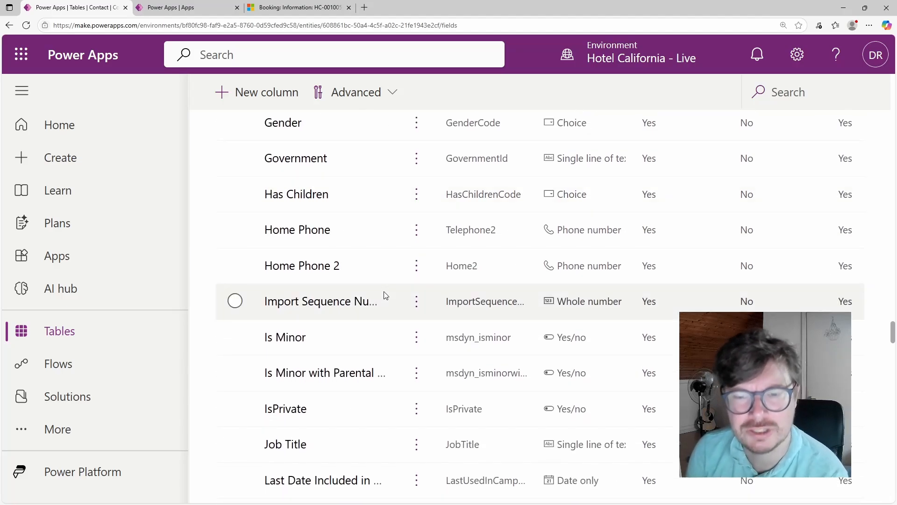
scroll(385, 294, "down", 11)
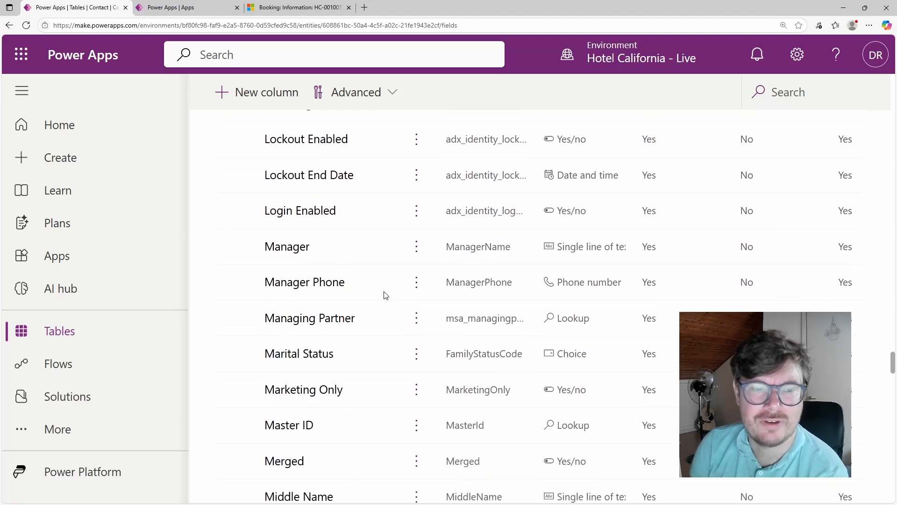
scroll(384, 294, "down", 1)
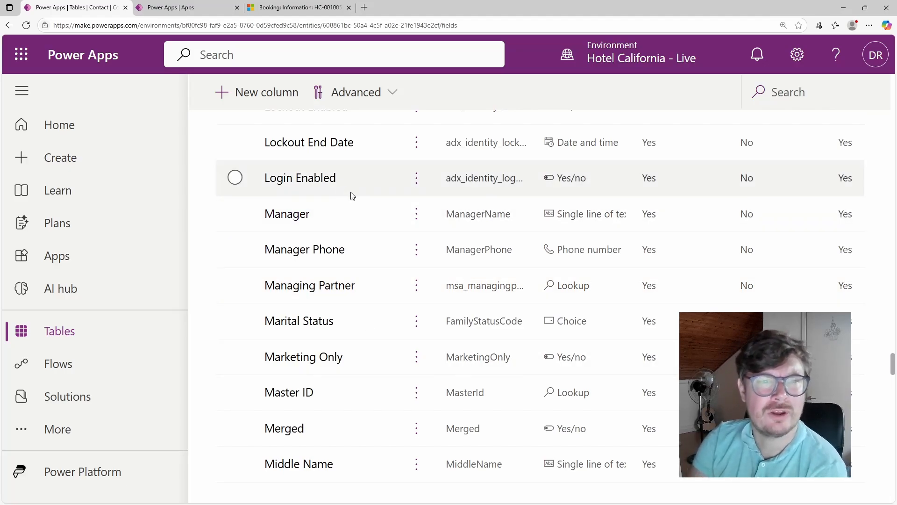
scroll(232, 285, "up", 1)
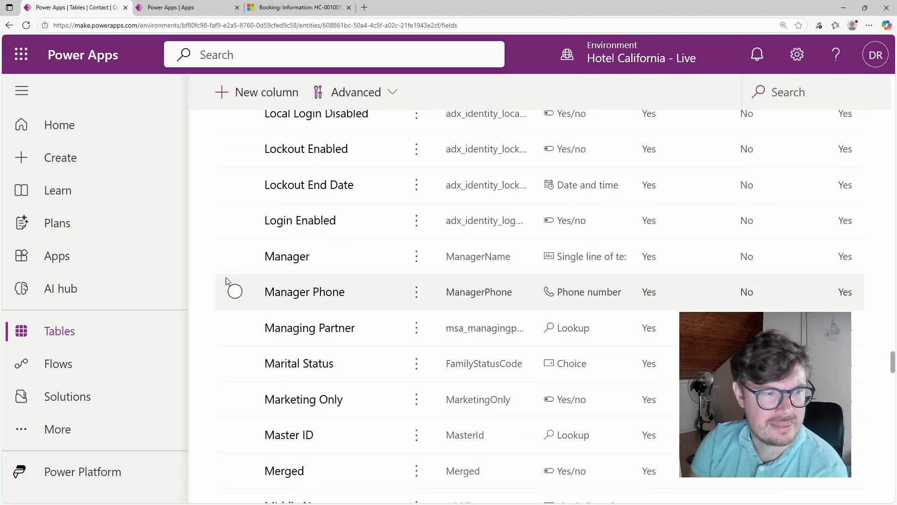
- Reopen the unmanaged Hotel California solution and expand its Tables group to show the Booking table
left_click(85, 397)
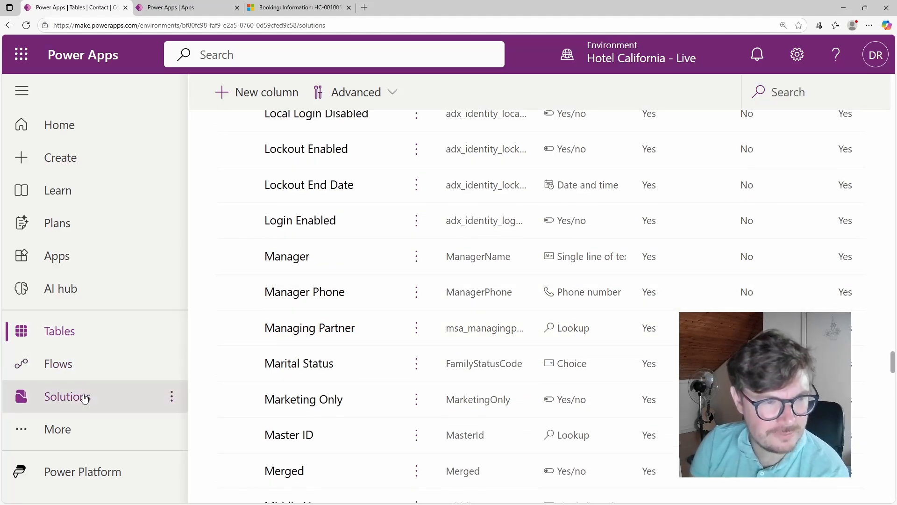
scroll(276, 324, "down", 3)
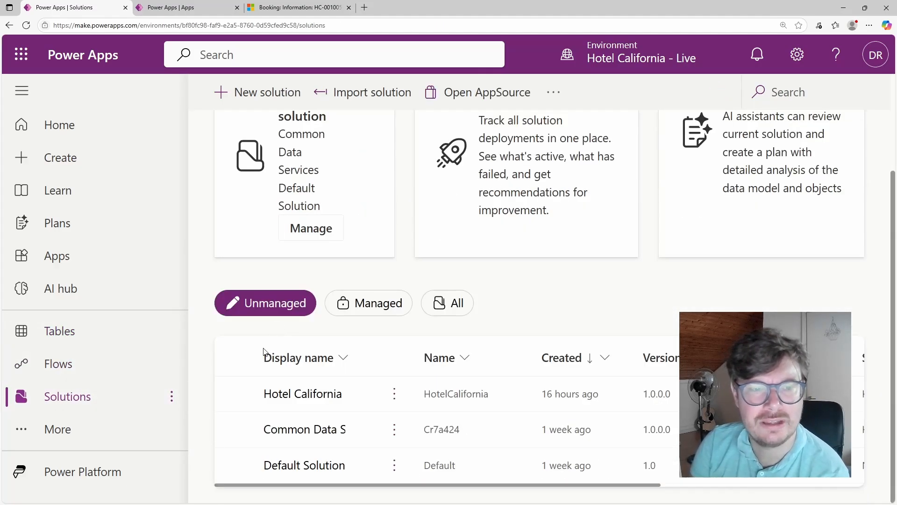
left_click(294, 395)
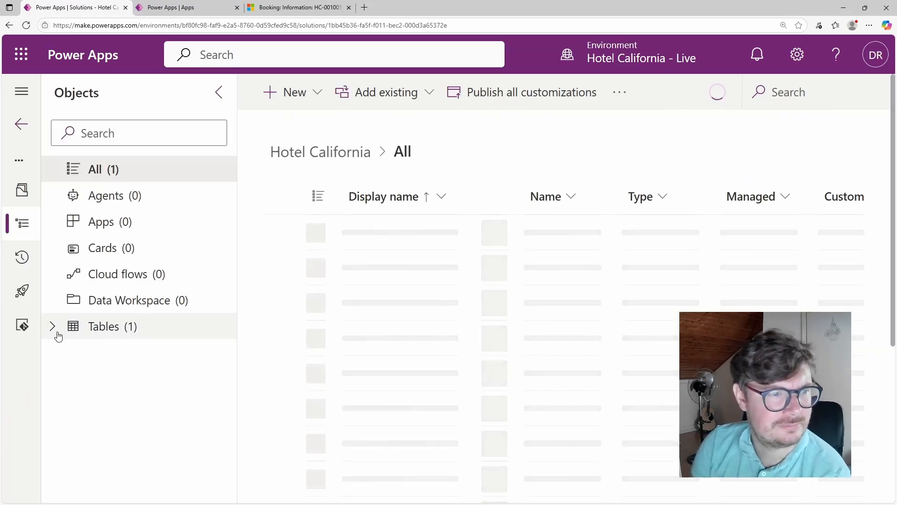
left_click(55, 331)
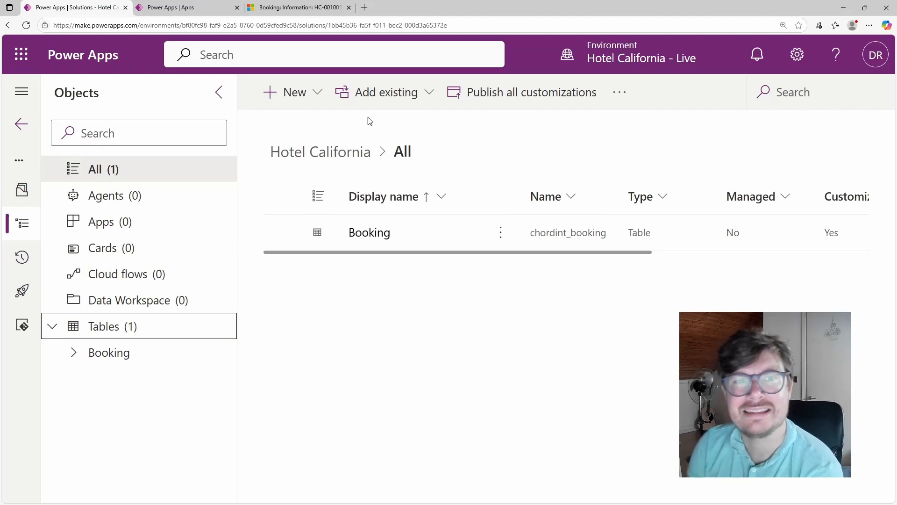
- Add the existing Contact table to the Hotel California solution without including all objects or table metadata
left_click(402, 92)
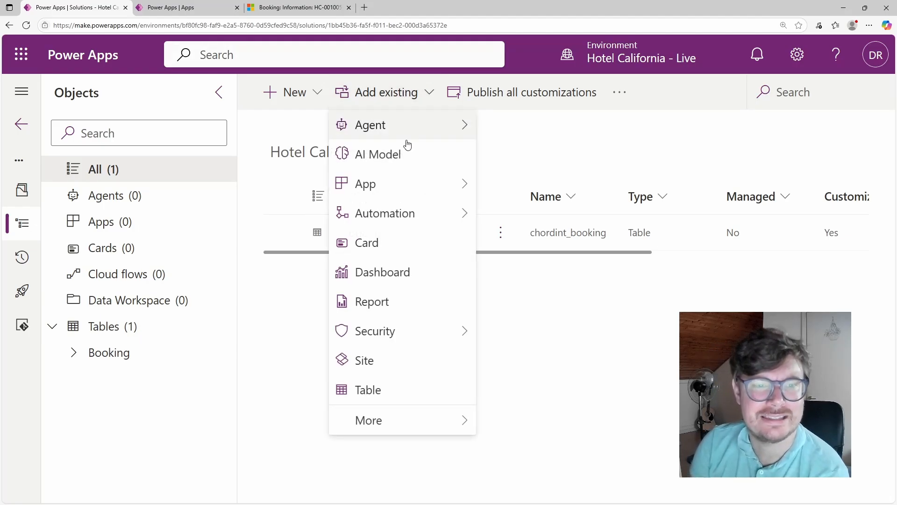
left_click(423, 389)
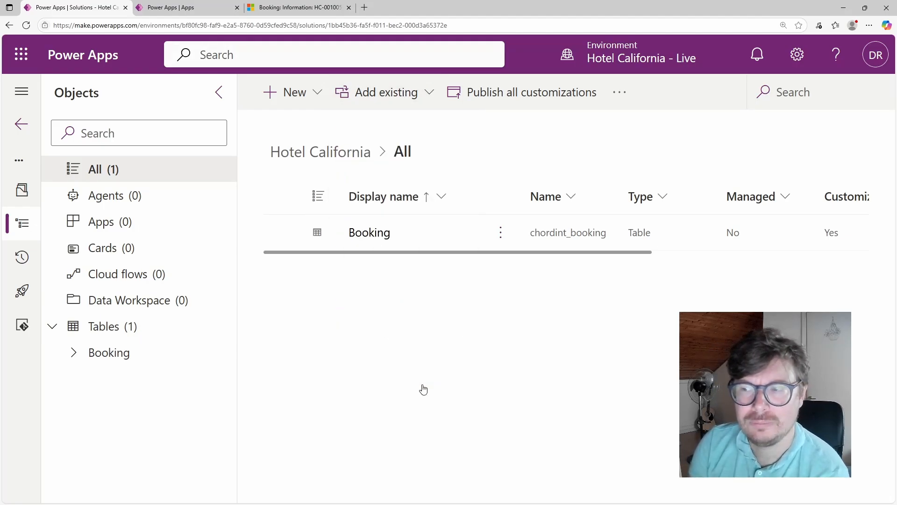
scroll(305, 338, "down", 1)
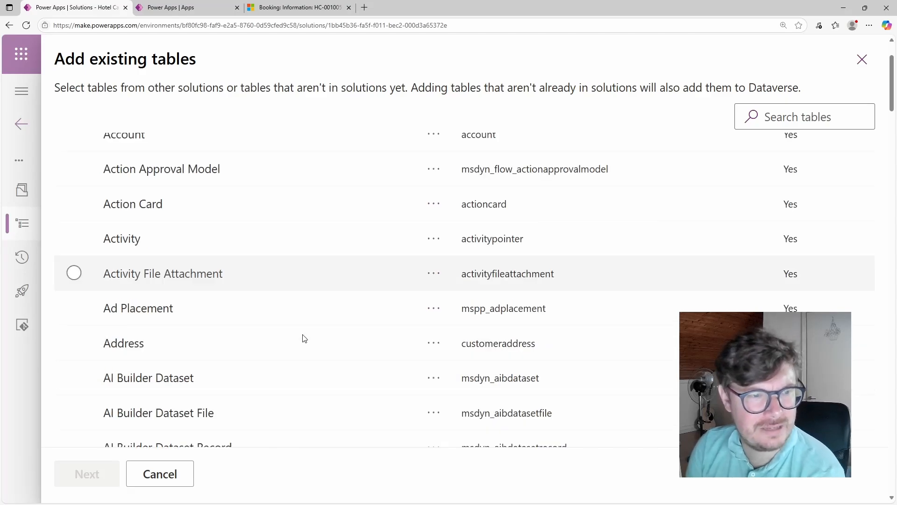
scroll(305, 338, "down", 15)
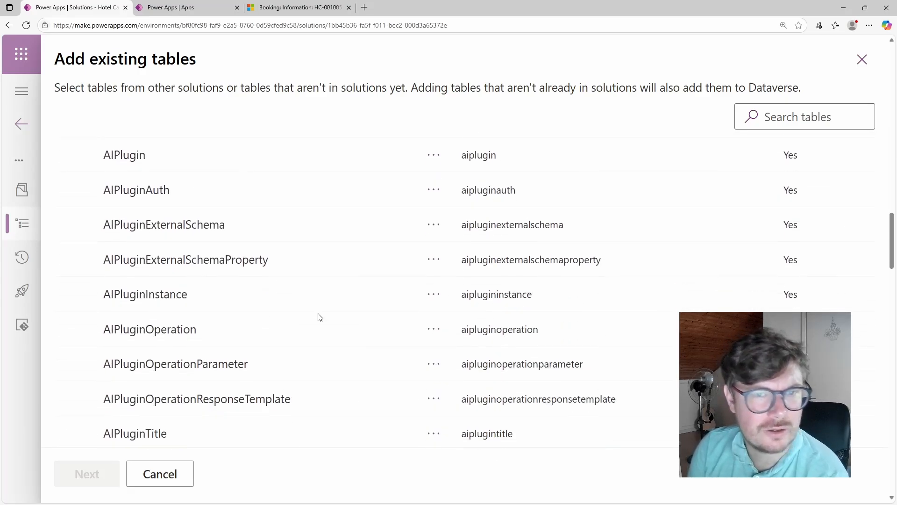
left_click(787, 121)
type("c")
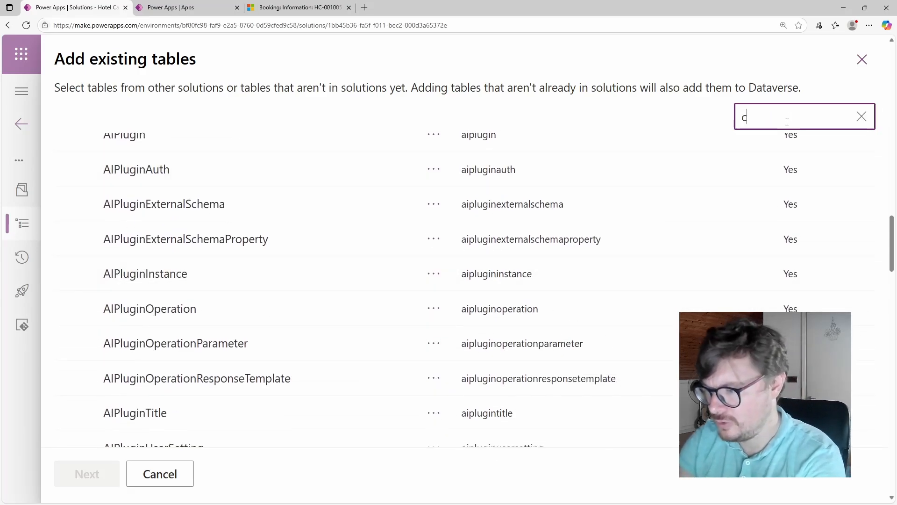
type("ontact")
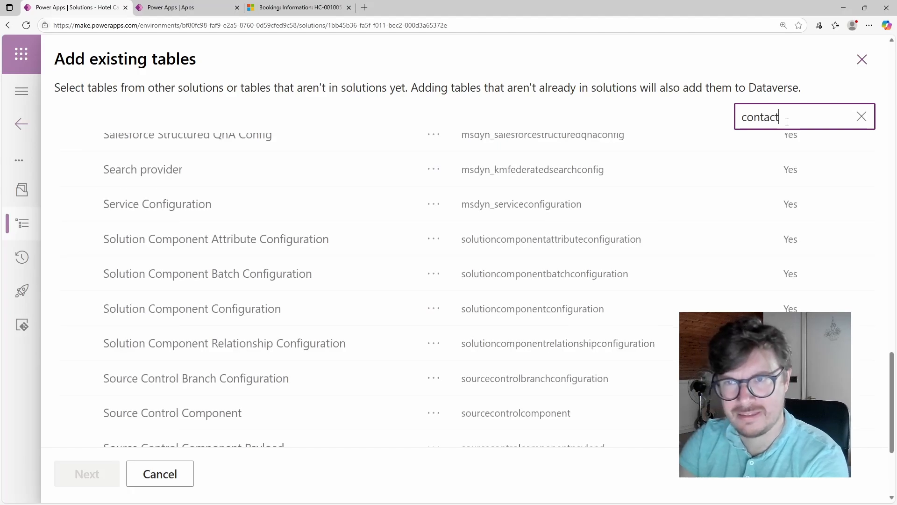
left_click(74, 198)
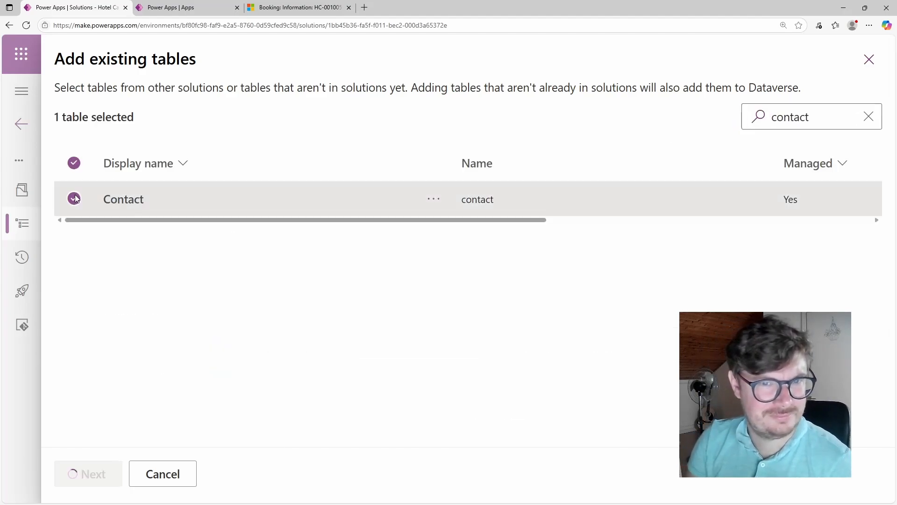
left_click(93, 475)
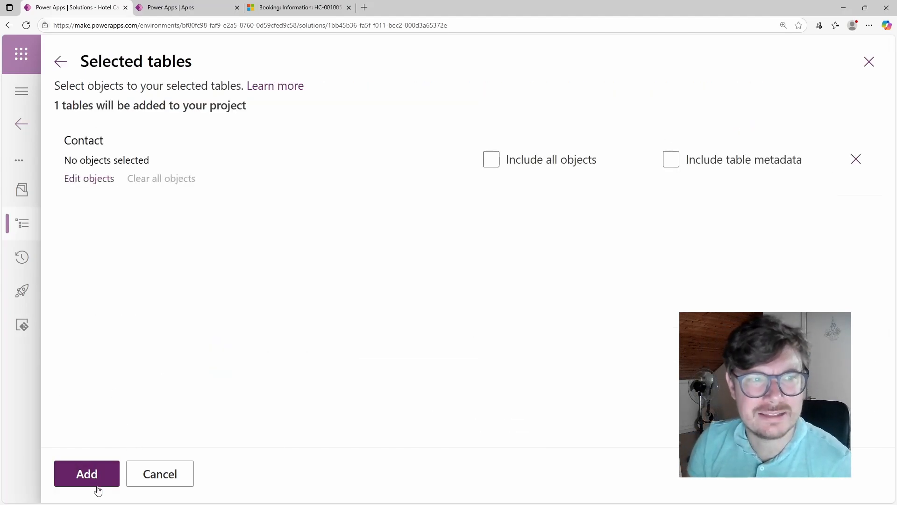
left_click(96, 473)
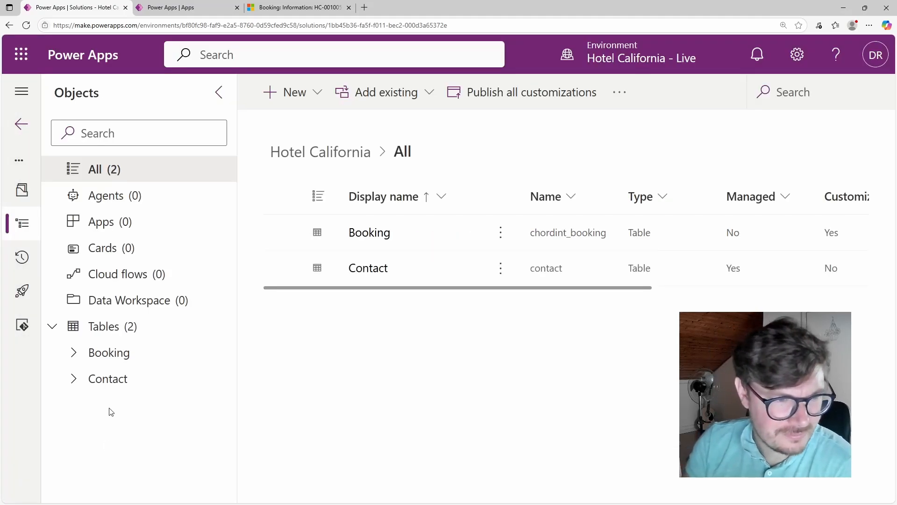
- Open the Contact table's properties from the solution and change its display name to Guest
left_click(97, 382)
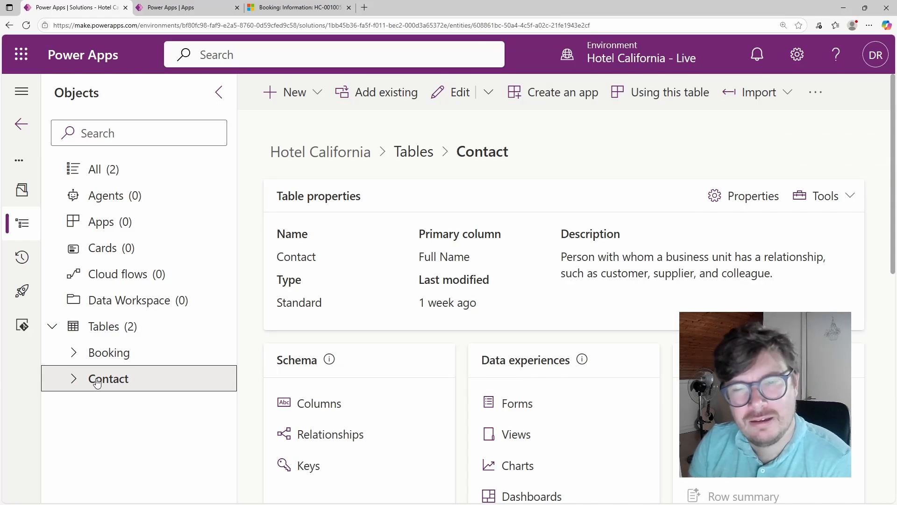
left_click(749, 201)
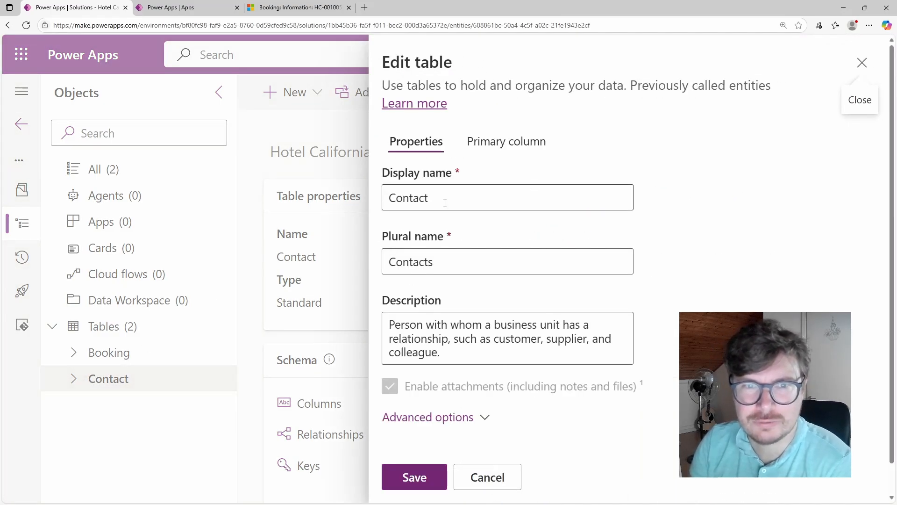
double_click(445, 204)
type("Guest")
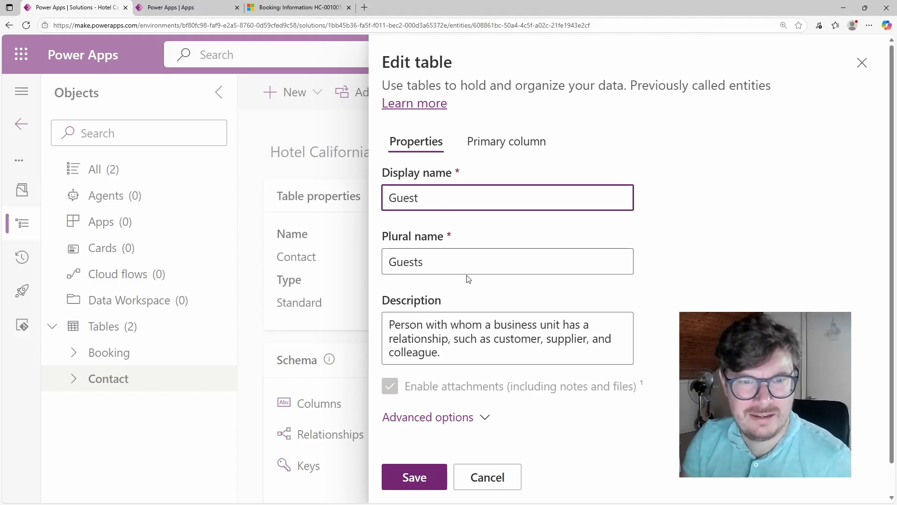
- Review the table's advanced options, including schema name, logical name, ownership and row settings, and save the table changes
scroll(467, 279, "down", 1)
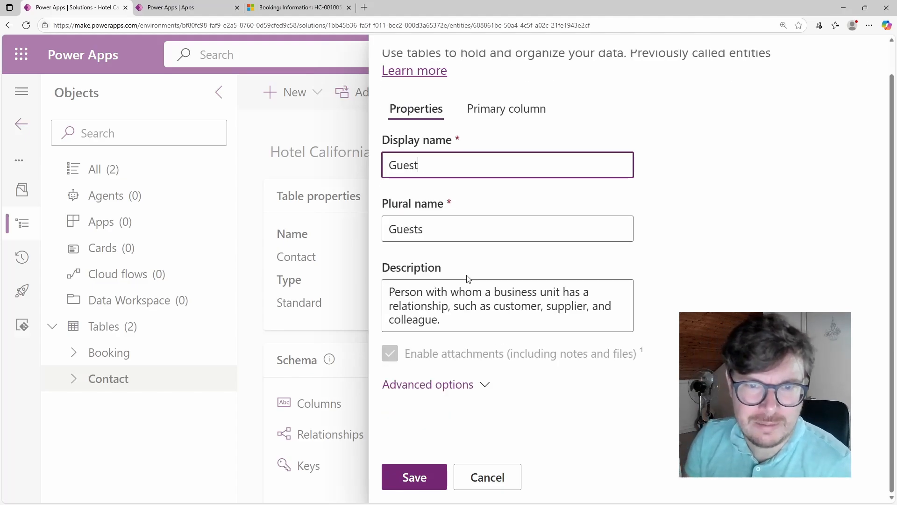
left_click(451, 394)
scroll(451, 396, "down", 2)
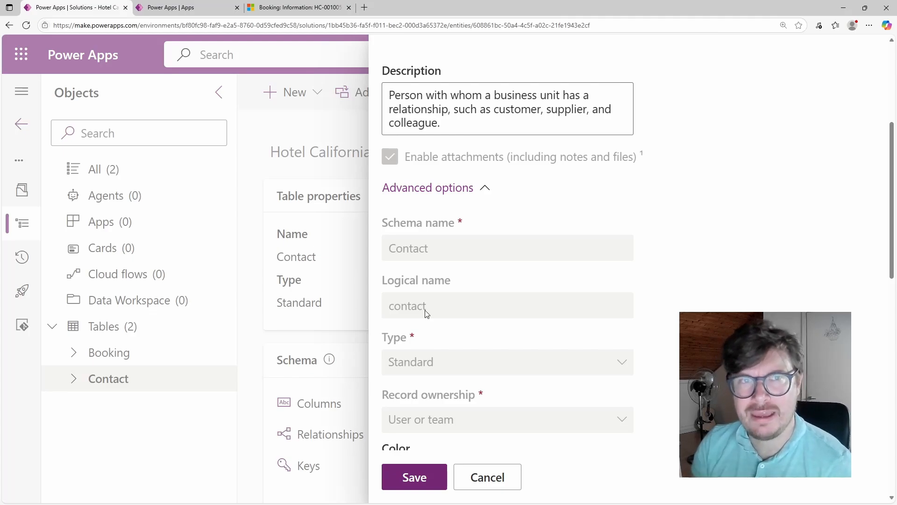
scroll(426, 313, "down", 10)
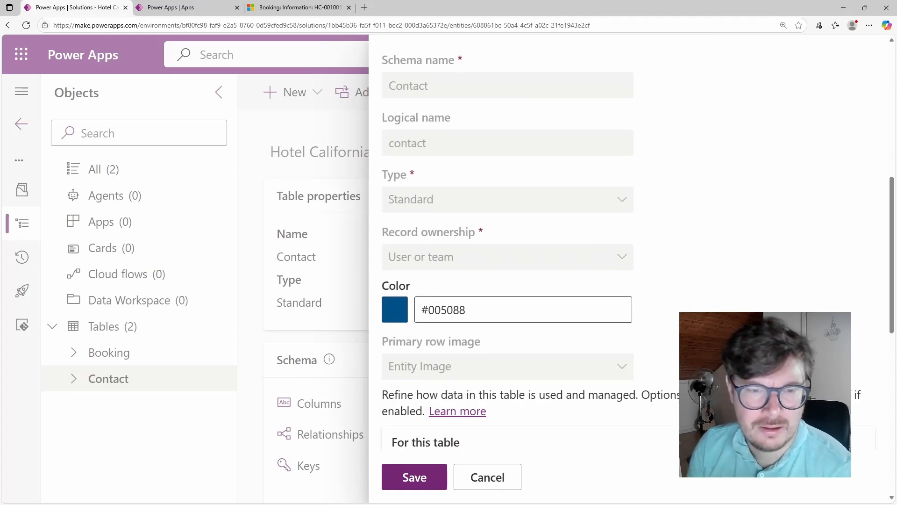
scroll(425, 313, "down", 4)
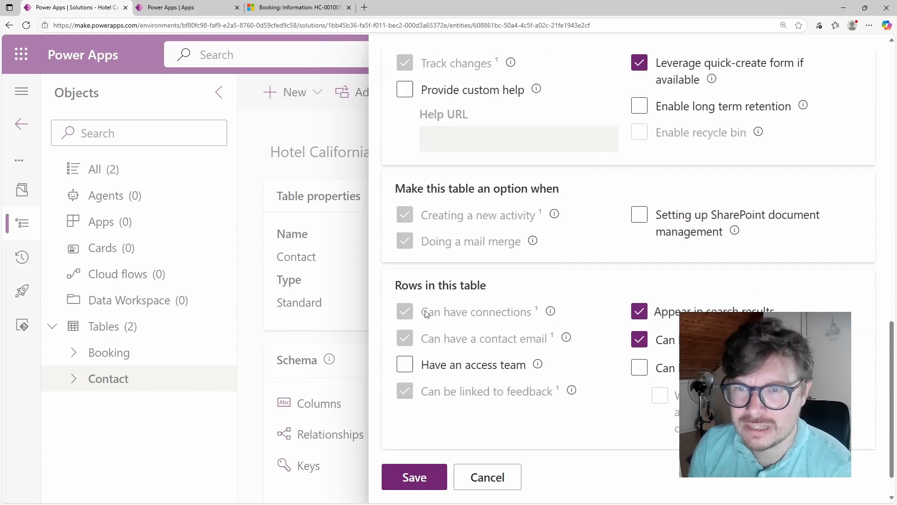
left_click(414, 478)
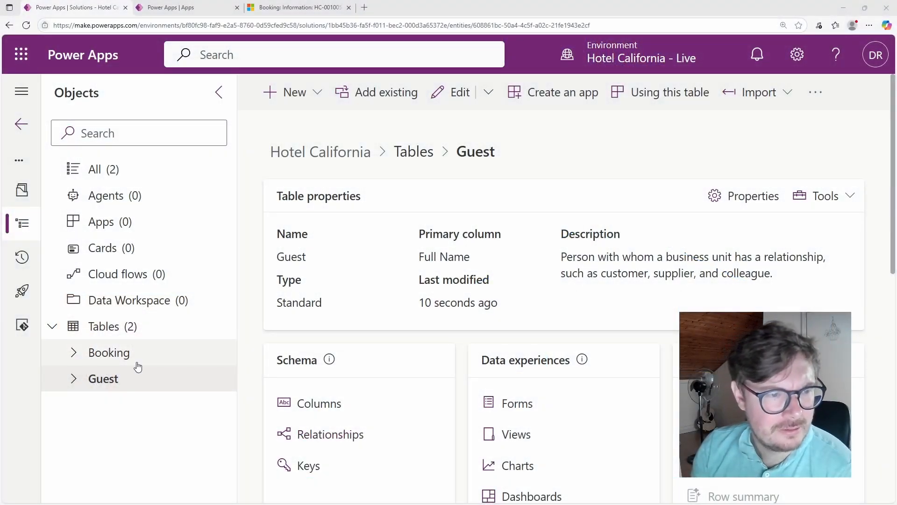
- Start a new column in the Booking table with the display name Primary Guest
left_click(137, 365)
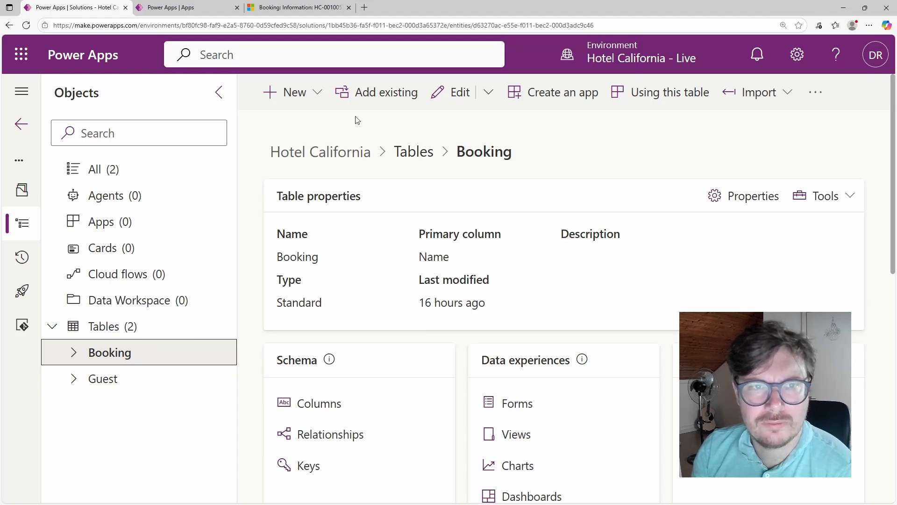
left_click(300, 96)
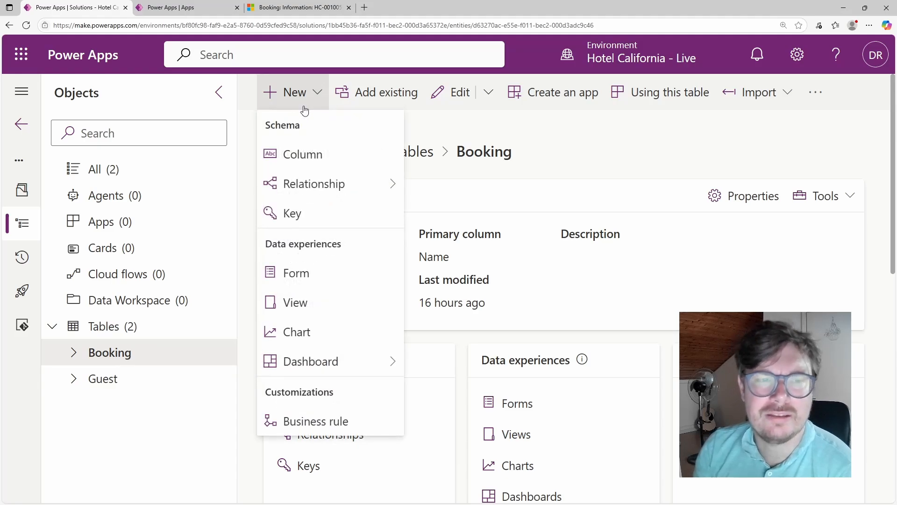
mouse_move(302, 184)
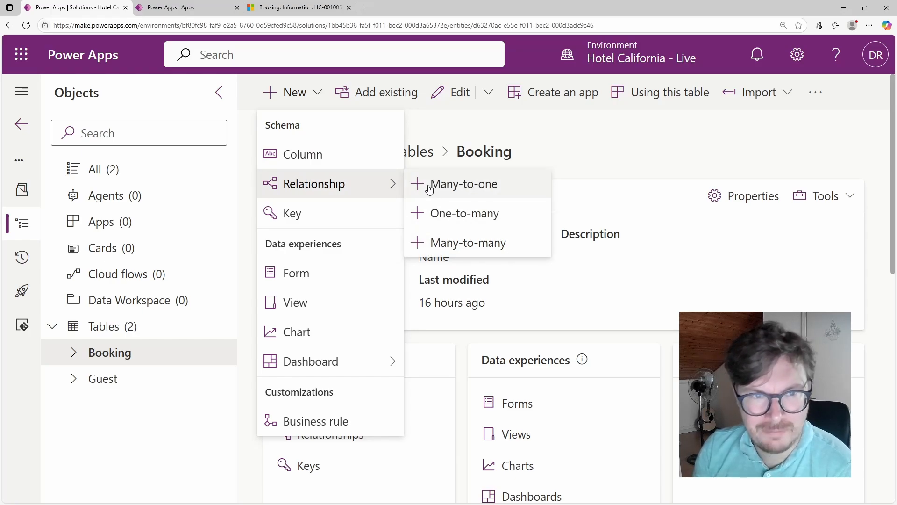
left_click(329, 161)
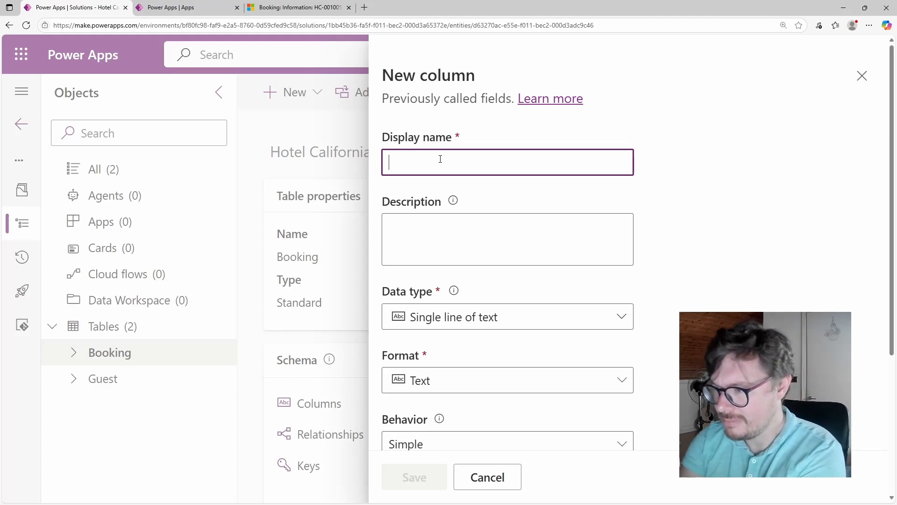
type("Primar")
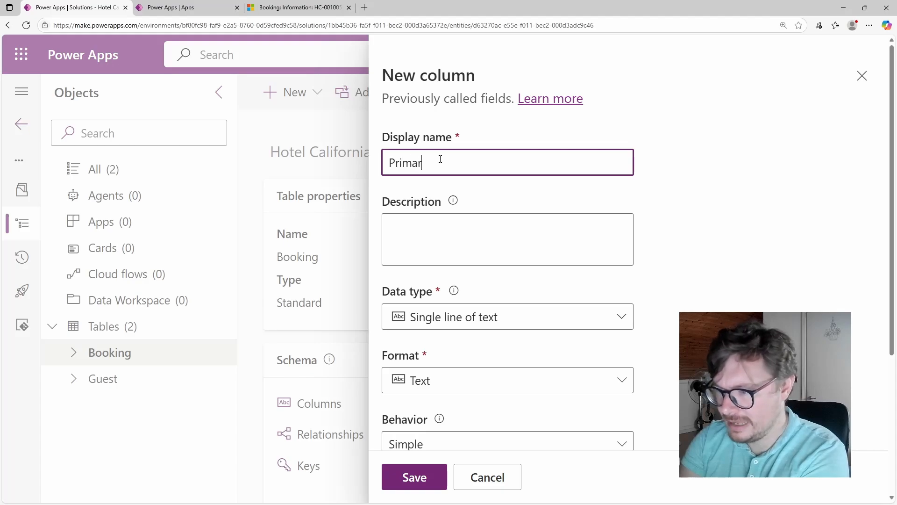
type("y Guest")
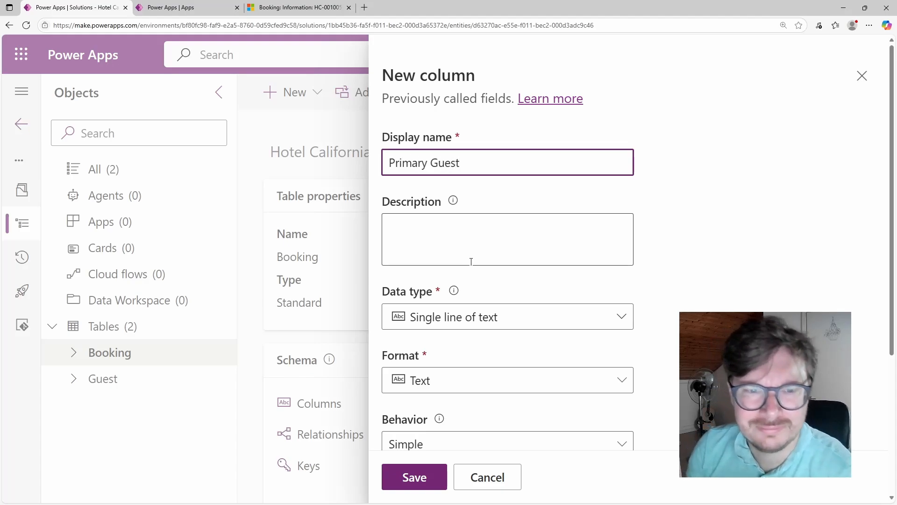
- Set the Primary Guest column's data type to Lookup
scroll(472, 259, "down", 2)
left_click(572, 227)
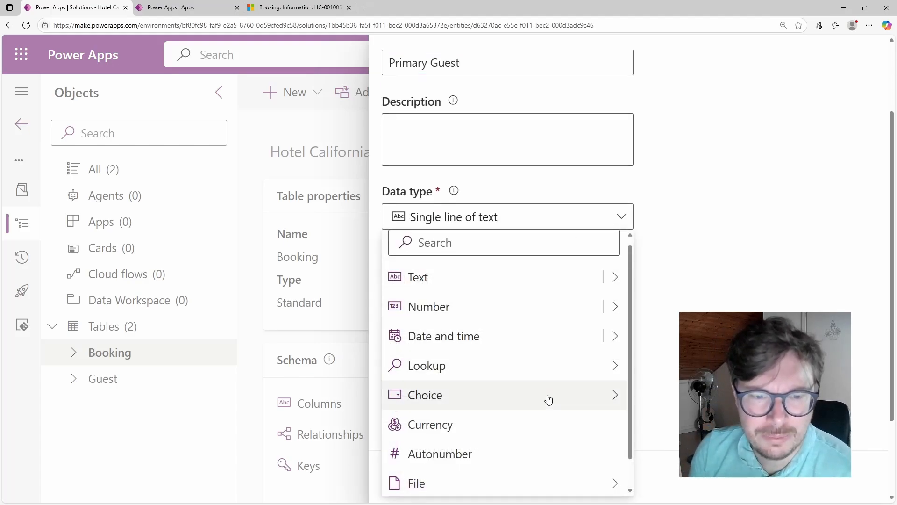
scroll(548, 398, "down", 1)
mouse_move(511, 336)
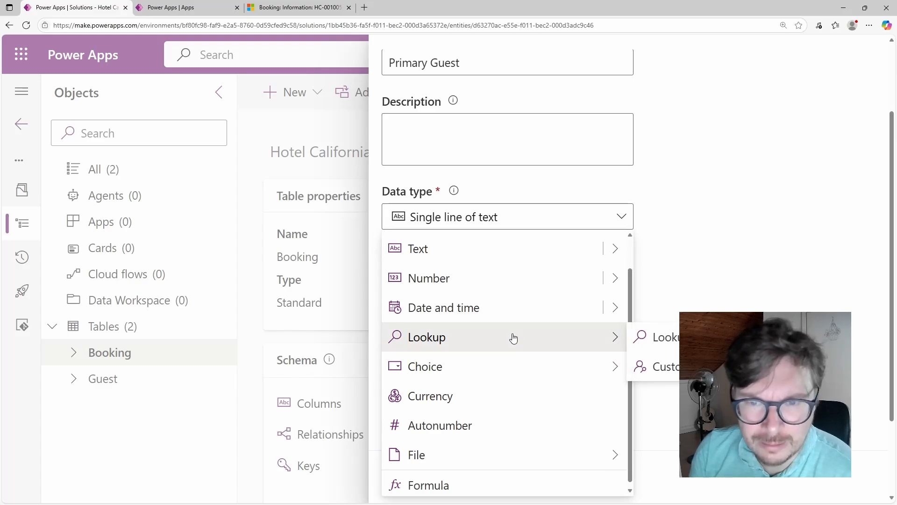
left_click(659, 340)
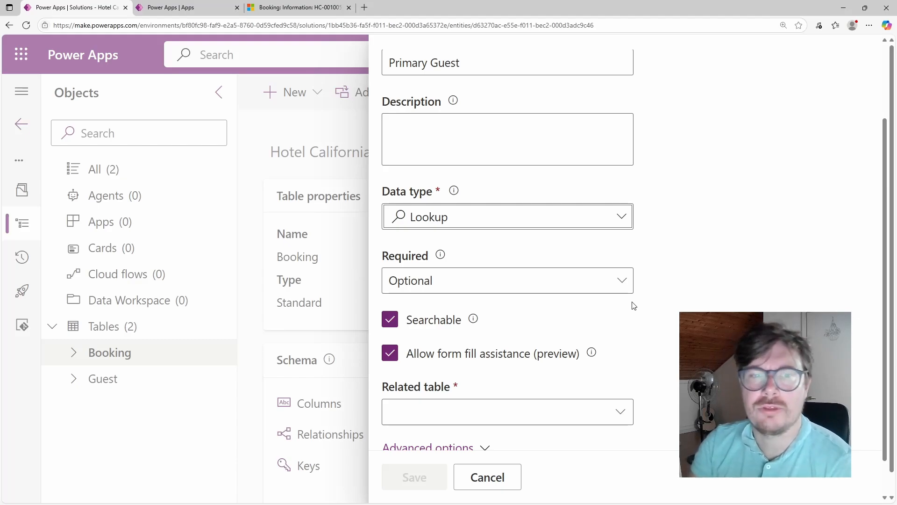
- Make the Primary Guest lookup Business required and set Guest as its related table
left_click(558, 283)
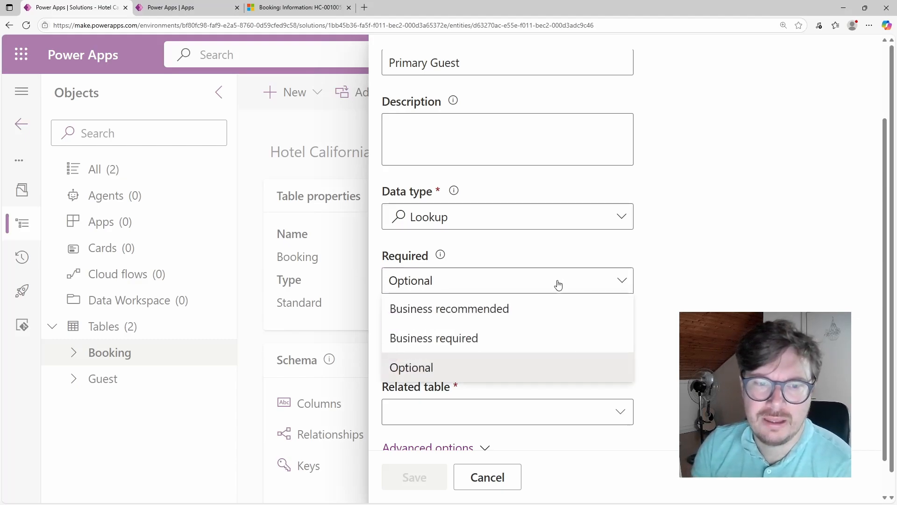
left_click(525, 338)
scroll(527, 339, "down", 1)
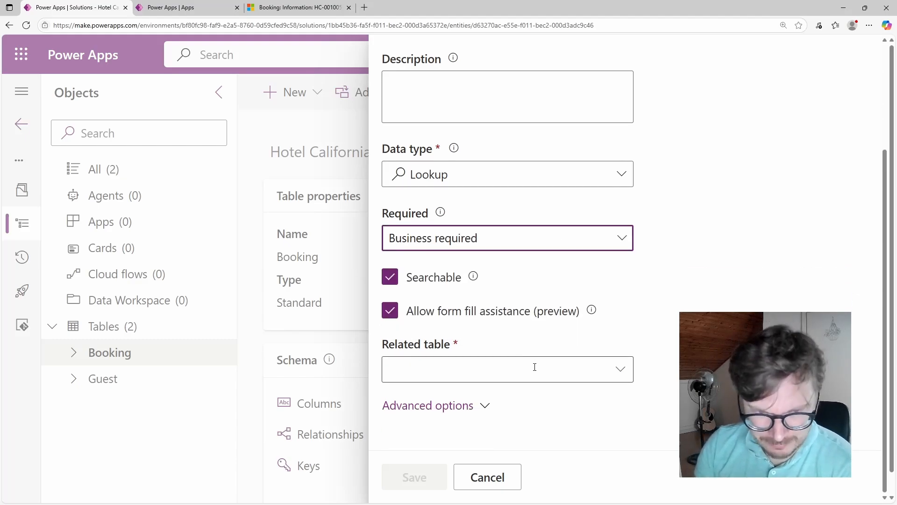
left_click(618, 372)
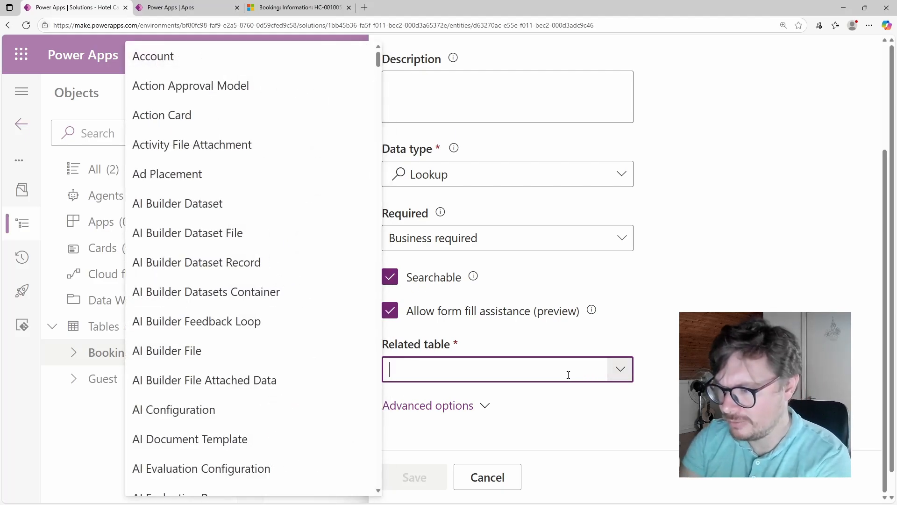
type("Guest")
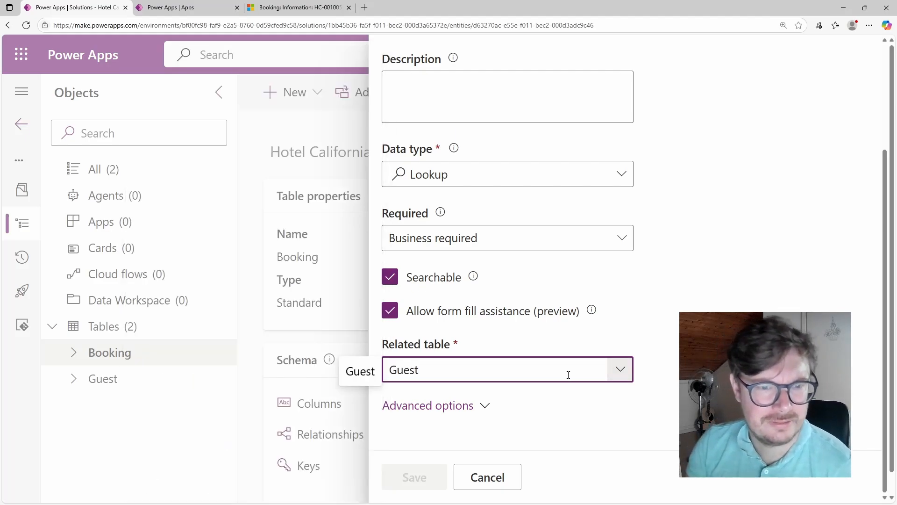
left_click(361, 371)
- Check the lookup's schema and relationship names in the advanced options, and save the Primary Guest column to the Booking table
scroll(458, 324, "up", 3)
scroll(459, 324, "down", 3)
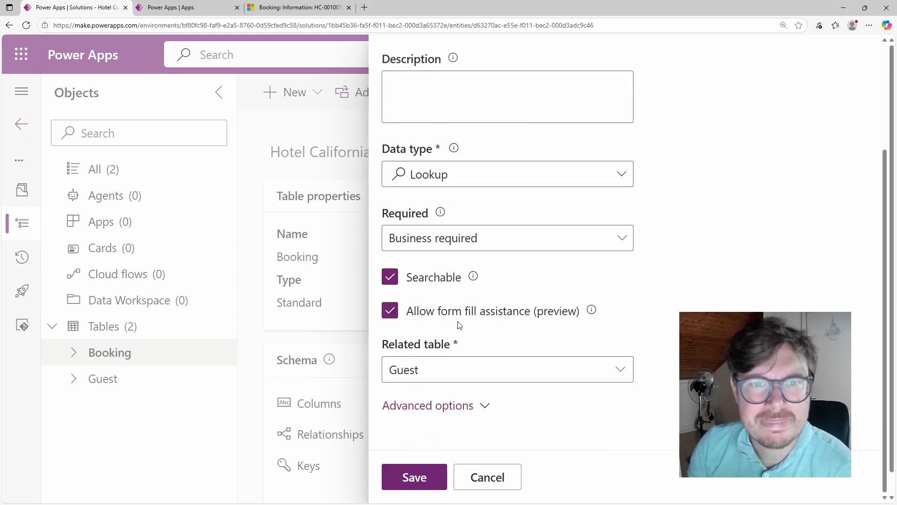
left_click(446, 407)
scroll(446, 412, "down", 3)
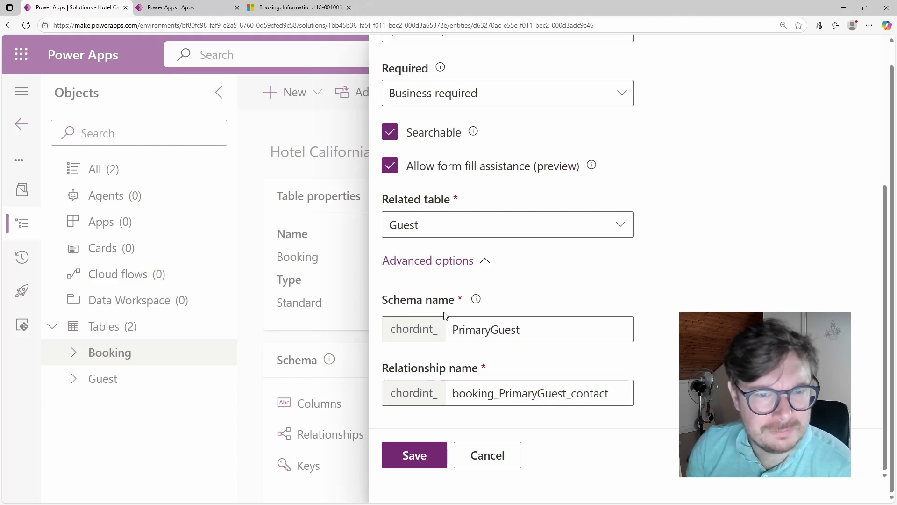
scroll(447, 316, "up", 6)
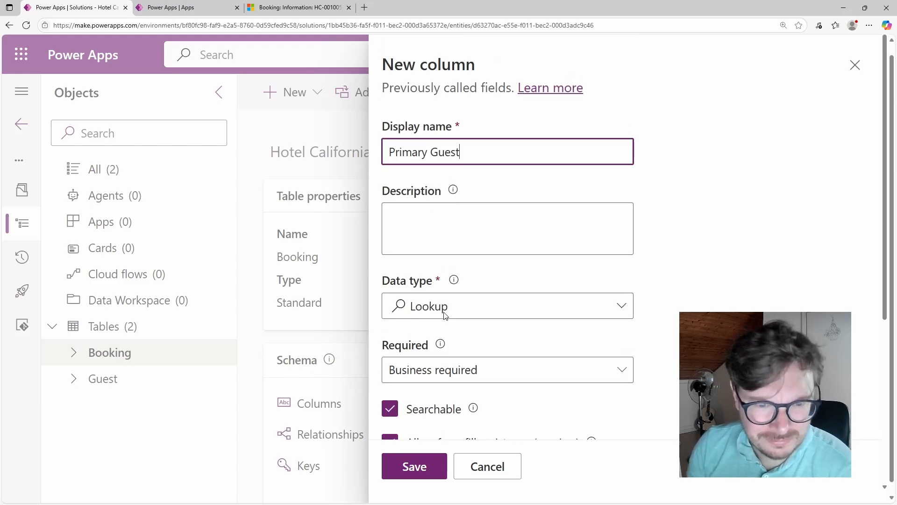
left_click(420, 467)
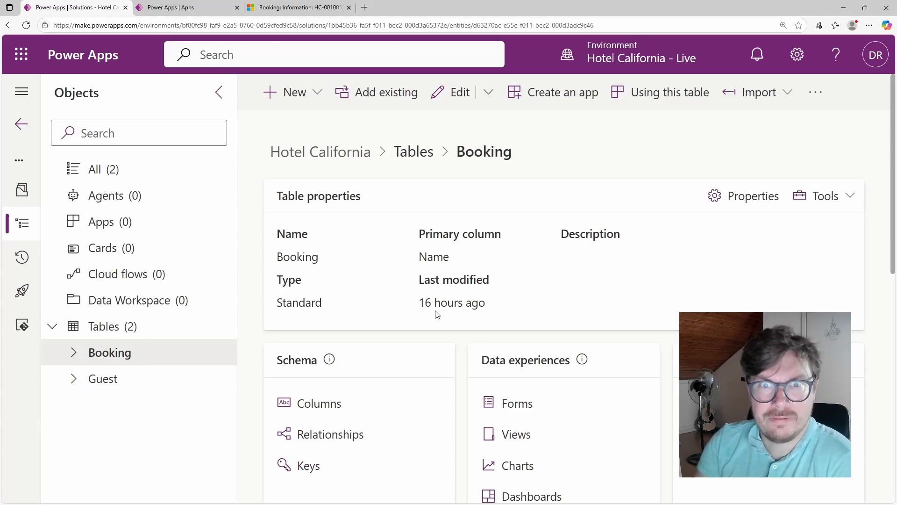
scroll(437, 315, "down", 2)
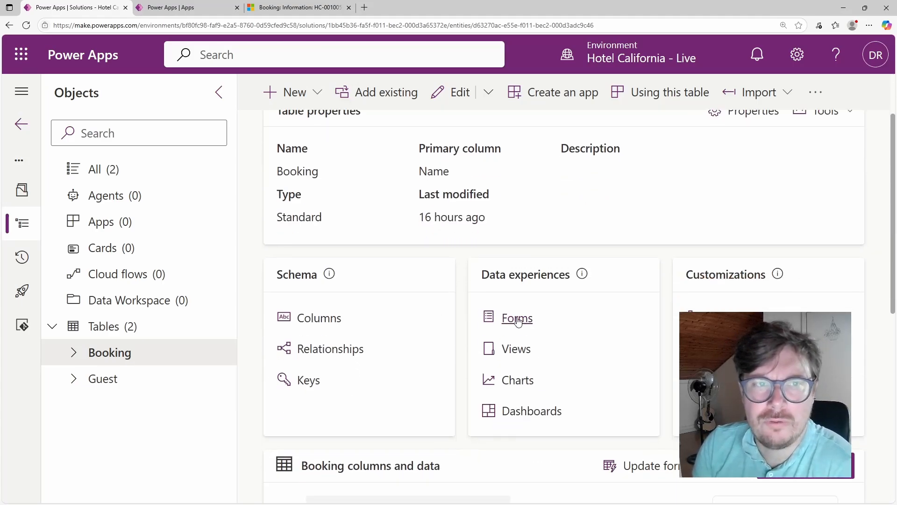
- Review the field layout of the existing booking record in the Room Booking app and return to the Booking table
left_click(294, 7)
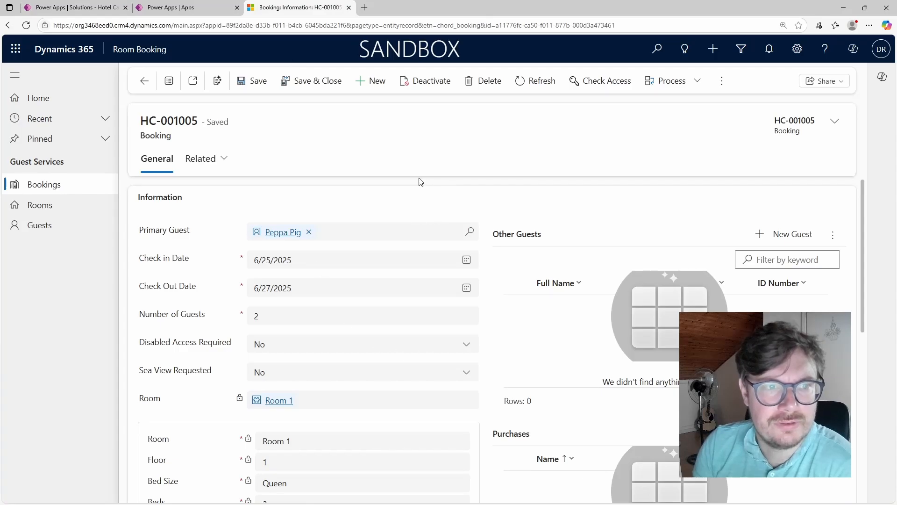
scroll(524, 313, "down", 1)
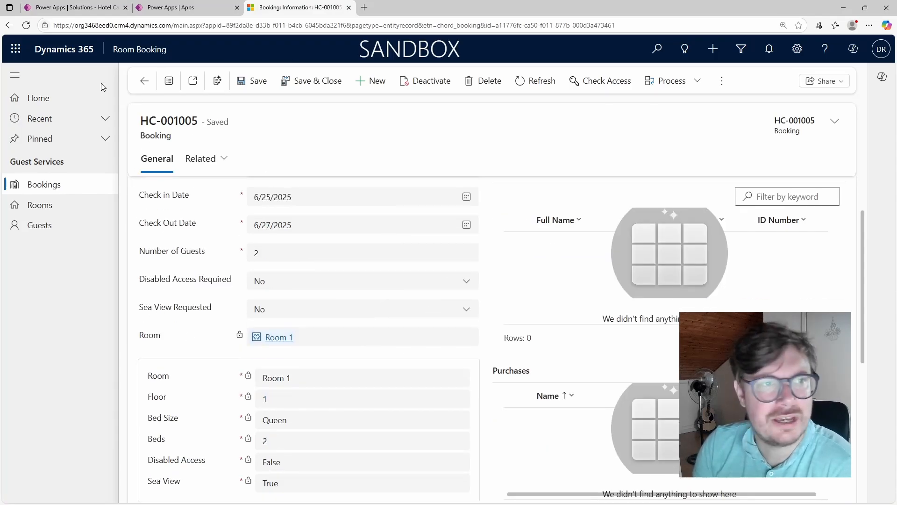
left_click(76, 3)
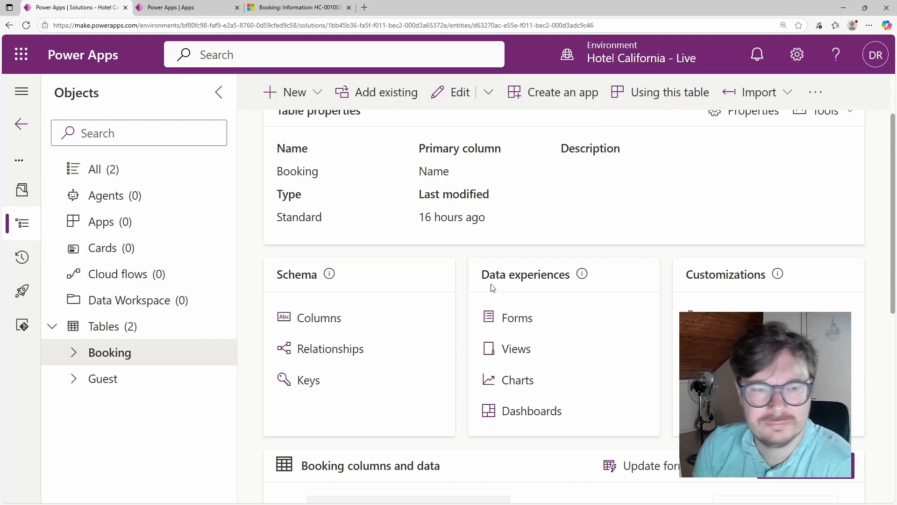
- Open the Booking table's Information form of type Main for editing
left_click(522, 323)
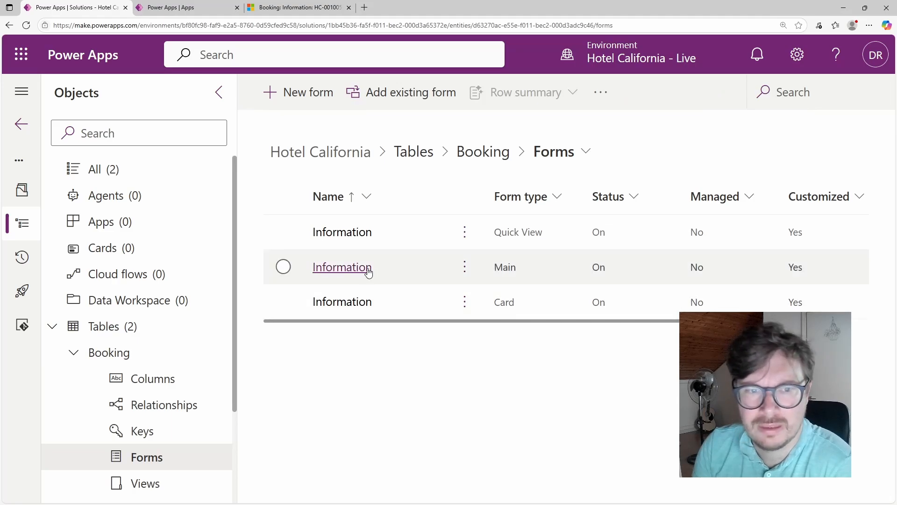
left_click(366, 273)
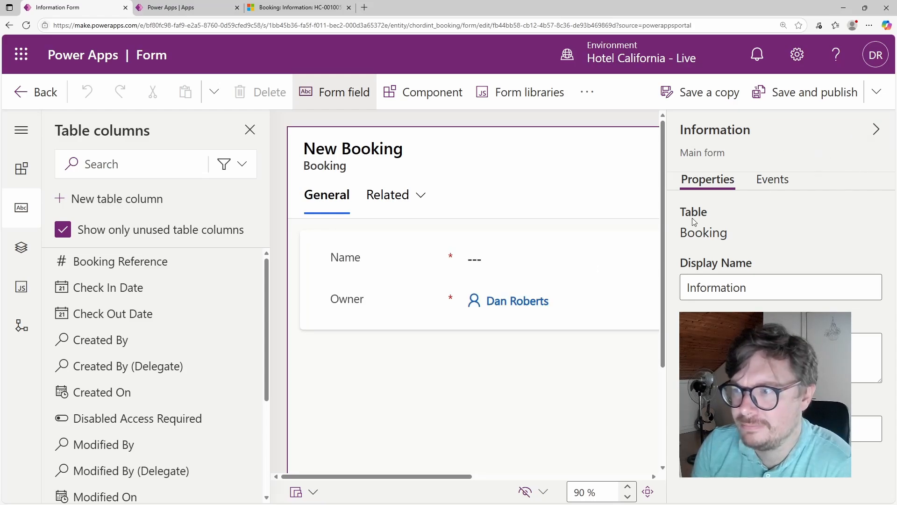
left_click(876, 129)
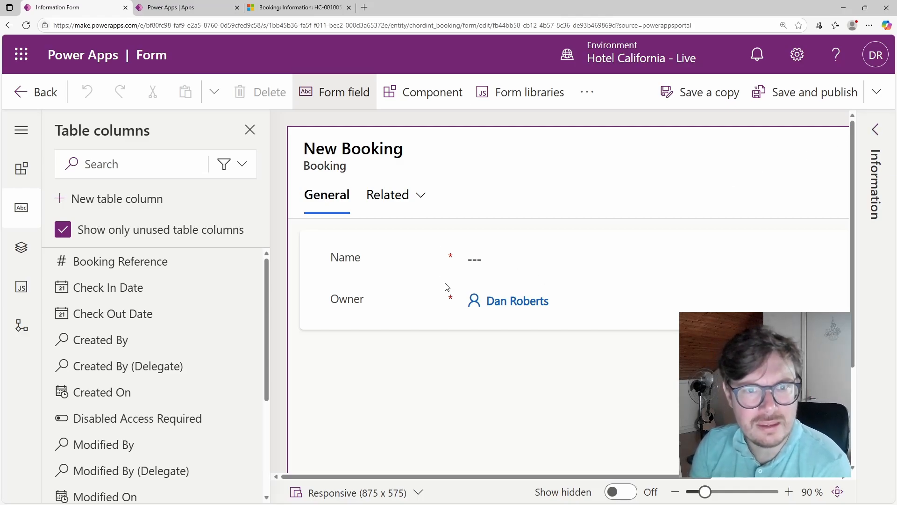
scroll(367, 260, "down", 1)
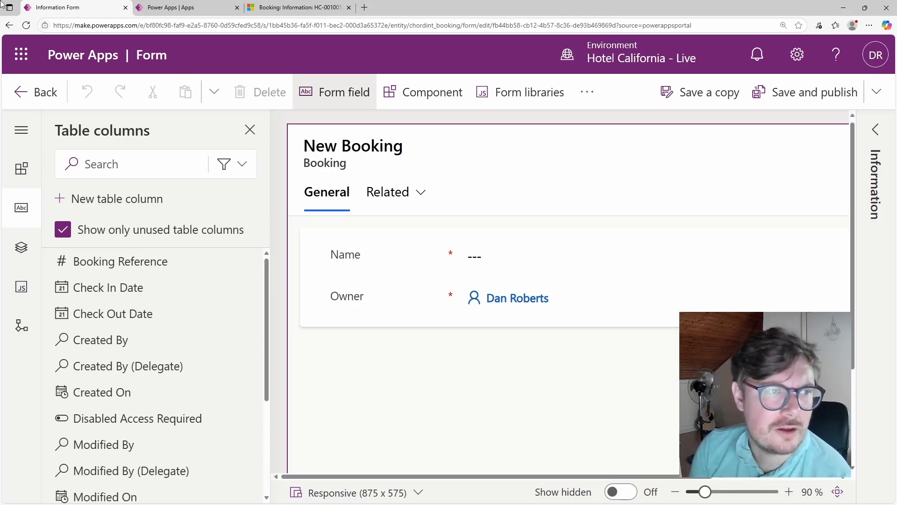
left_click(29, 96)
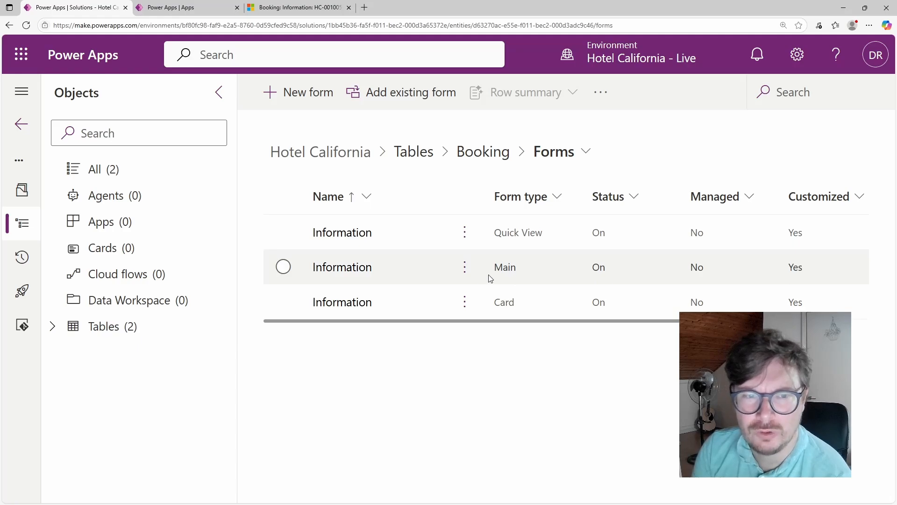
left_click(284, 268)
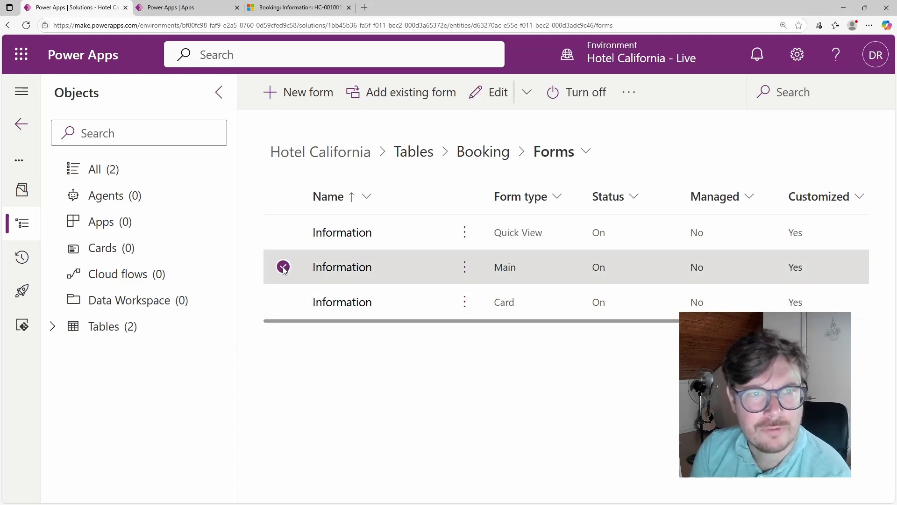
left_click(505, 95)
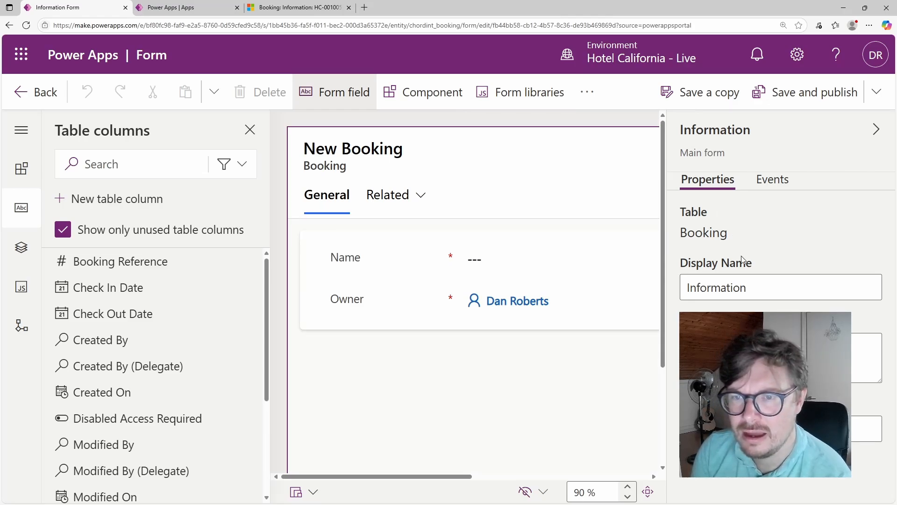
- Rename the main form to Booking
double_click(735, 286)
type("B")
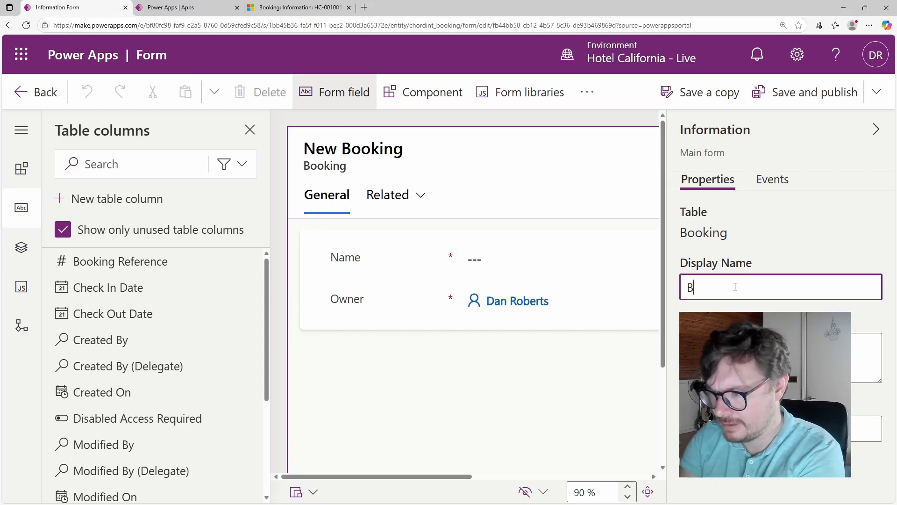
type("ooking")
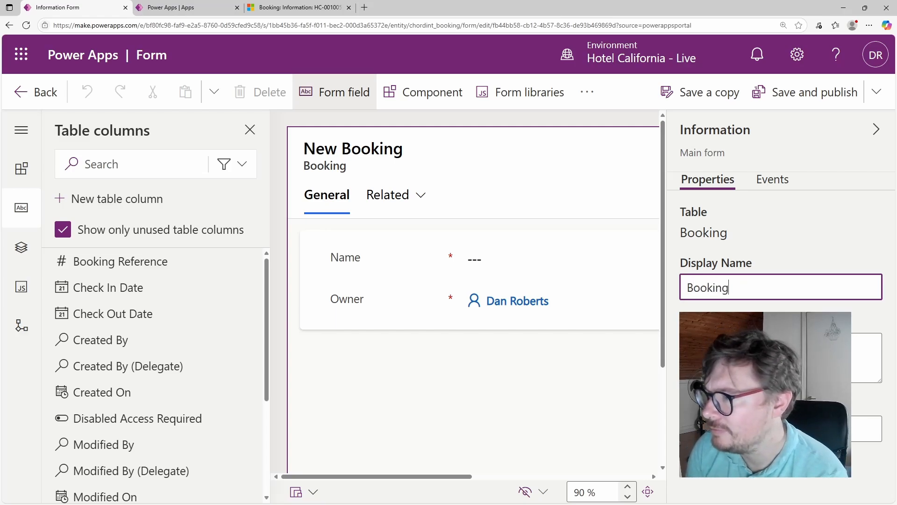
left_click_drag(766, 395, 565, 397)
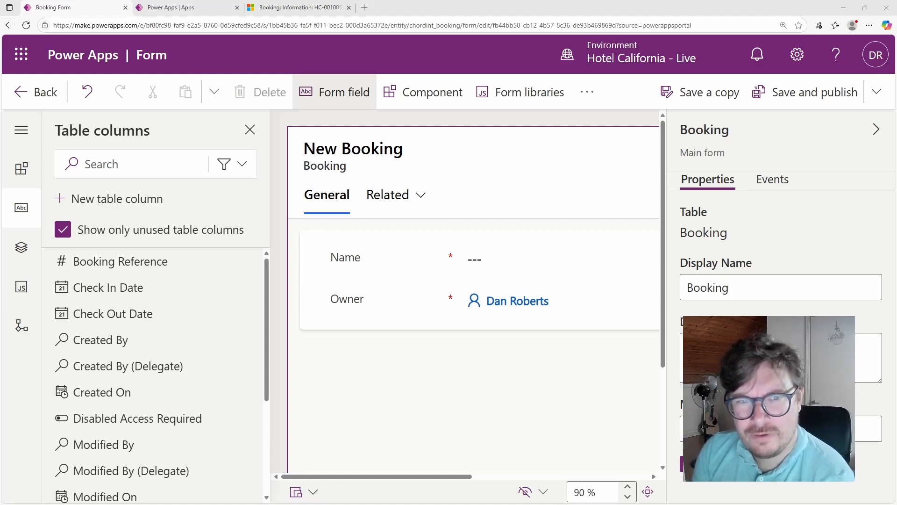
- Hide the Name and Owner fields on the Booking form and collapse the properties pane
left_click(417, 265)
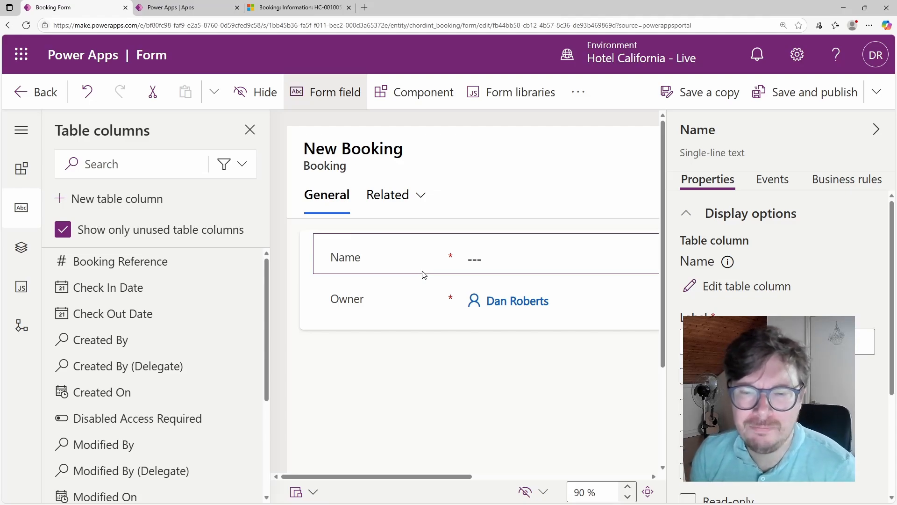
left_click(253, 94)
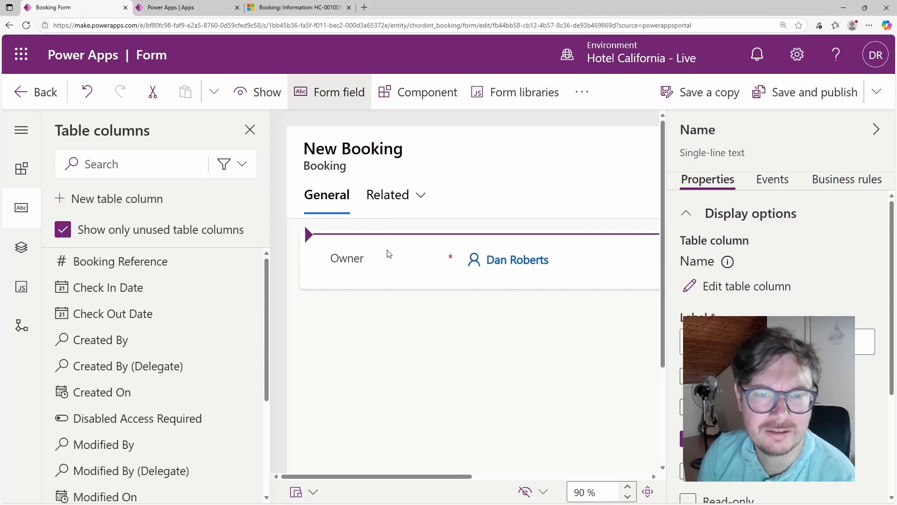
left_click(388, 262)
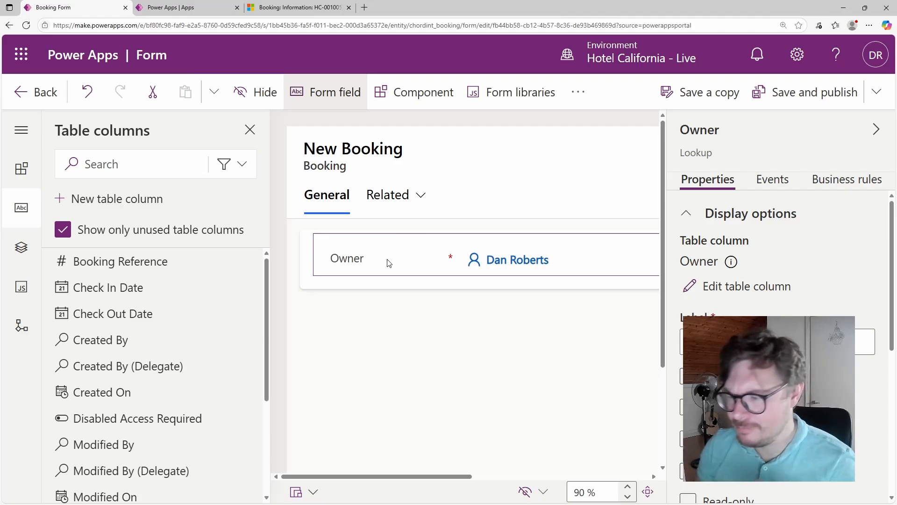
left_click(251, 106)
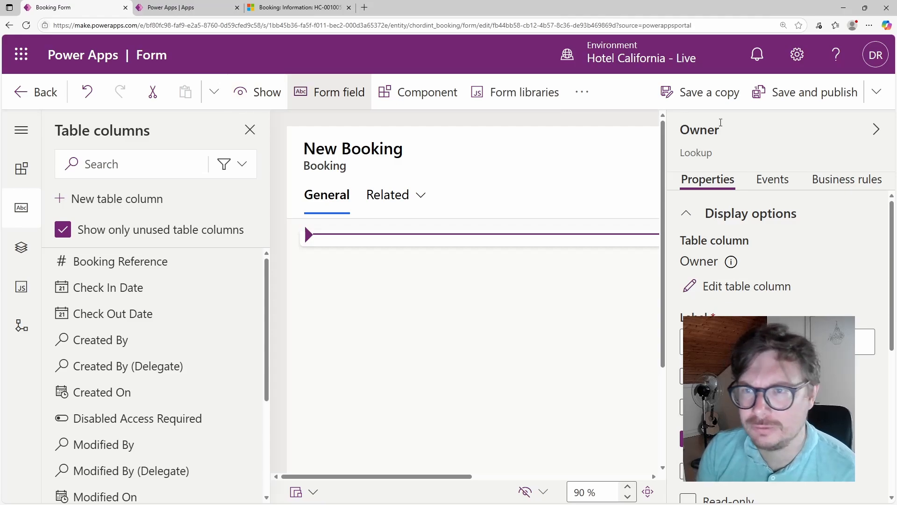
left_click(878, 131)
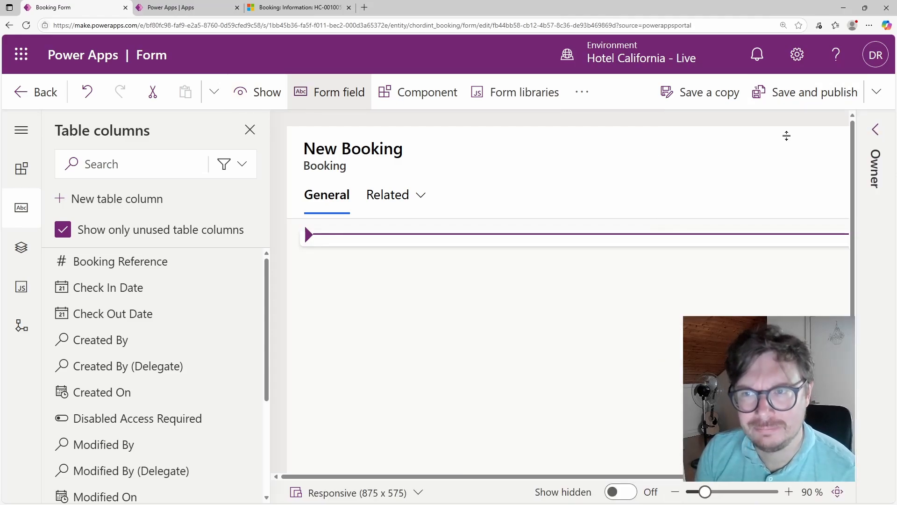
- Show the components available for the form and expand the designer's navigation labels
left_click(19, 172)
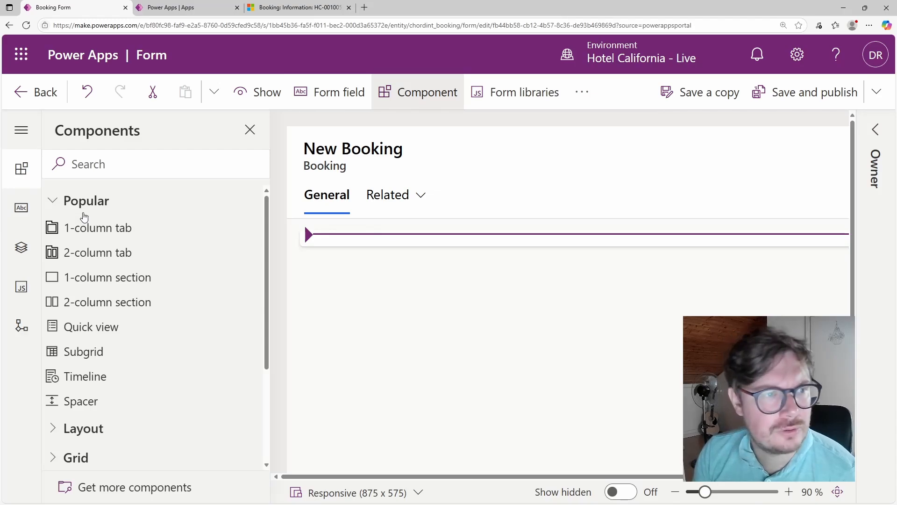
left_click(16, 134)
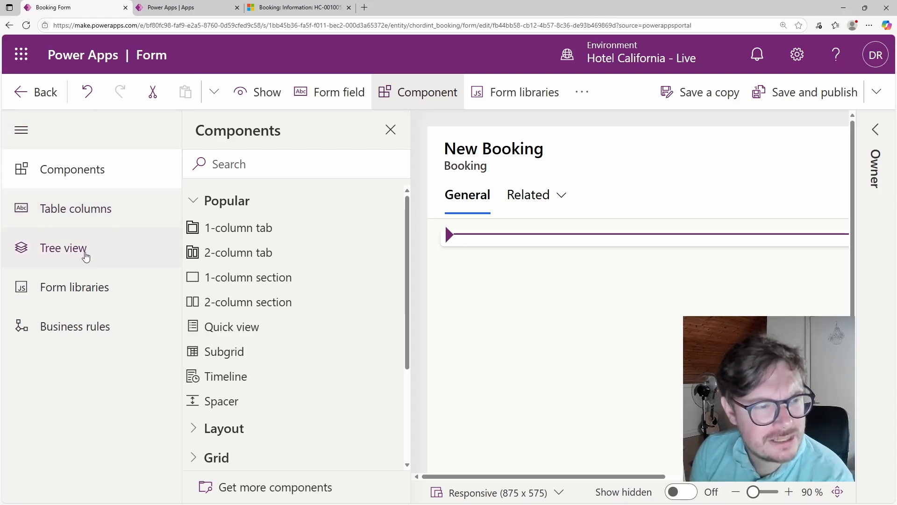
scroll(290, 309, "down", 2)
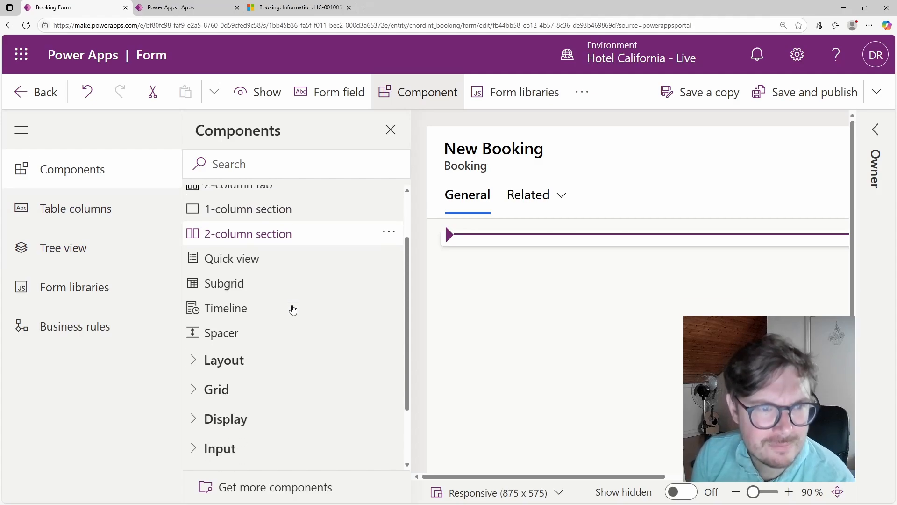
scroll(293, 306, "up", 2)
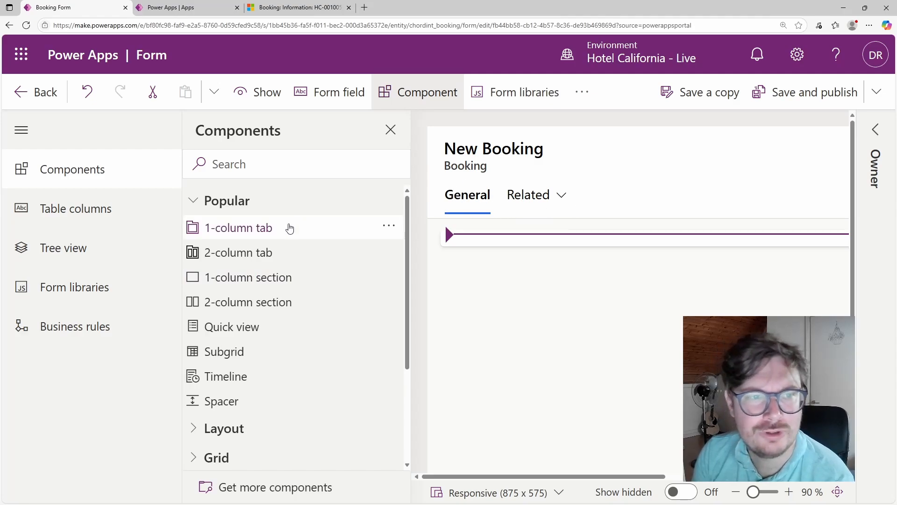
- Try adding a 1-column tab to the Booking form, switch between it and General, and delete the added tab
left_click(289, 228)
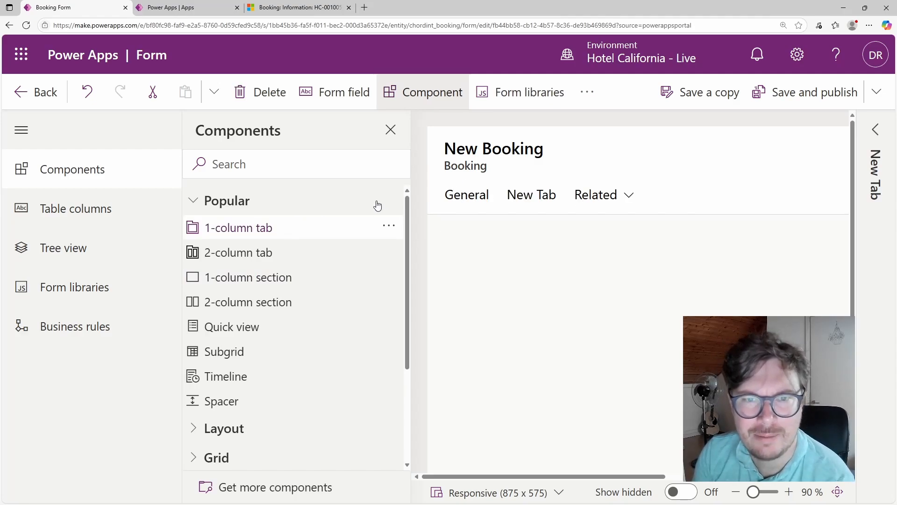
left_click(530, 196)
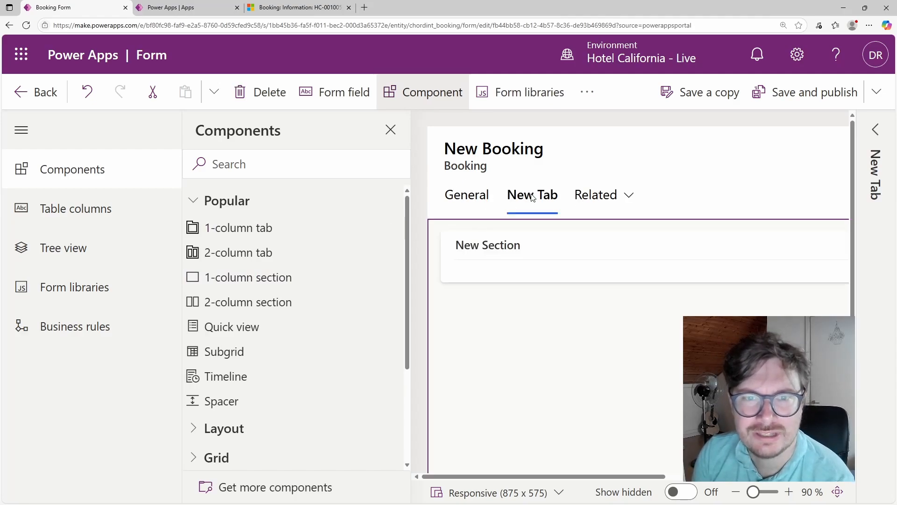
left_click(466, 199)
left_click(523, 200)
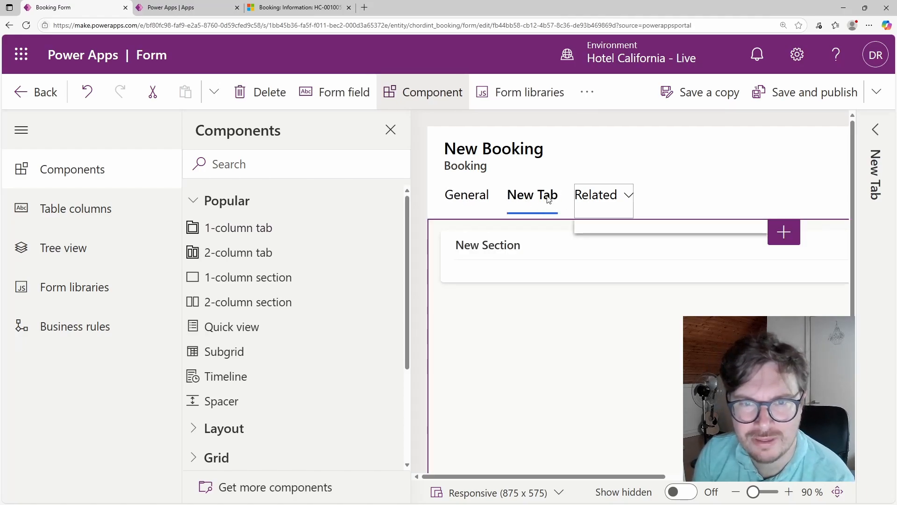
left_click(545, 195)
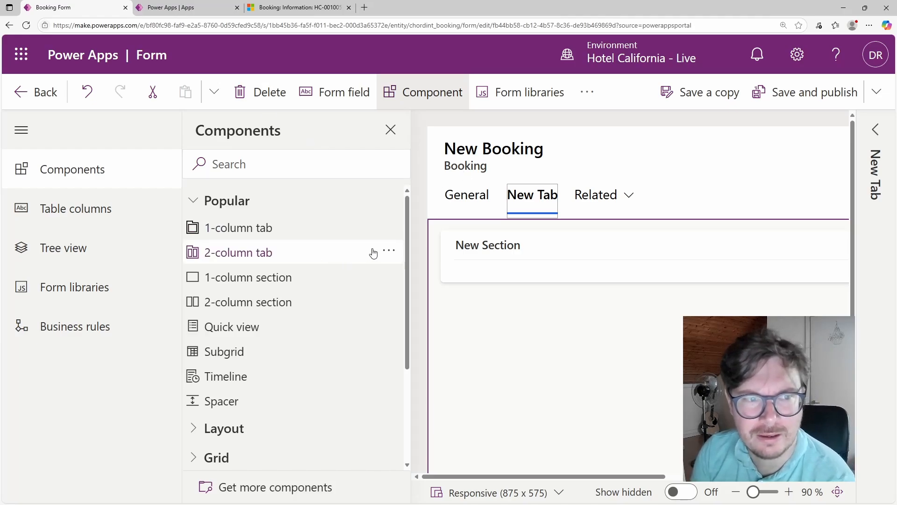
left_click(261, 95)
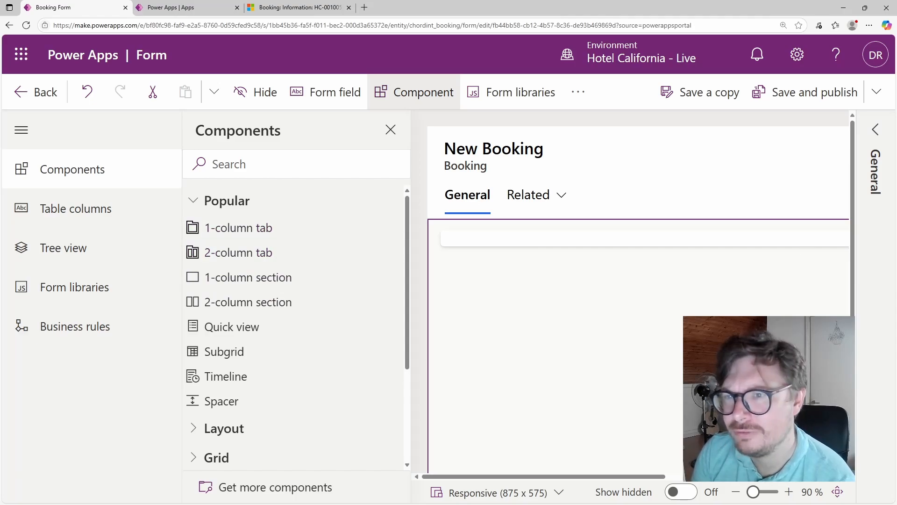
- Examine the General tab's display options, column layout choices and column width
left_click(875, 131)
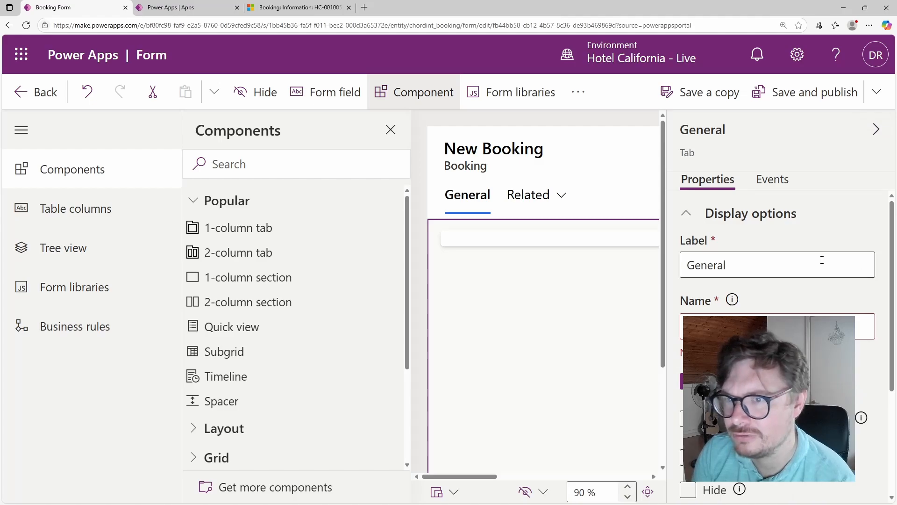
scroll(812, 262, "down", 5)
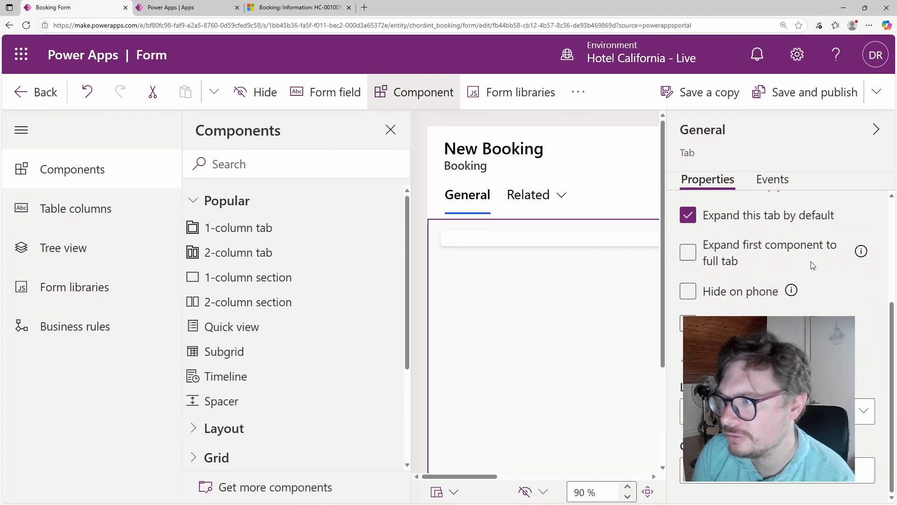
left_click(812, 264)
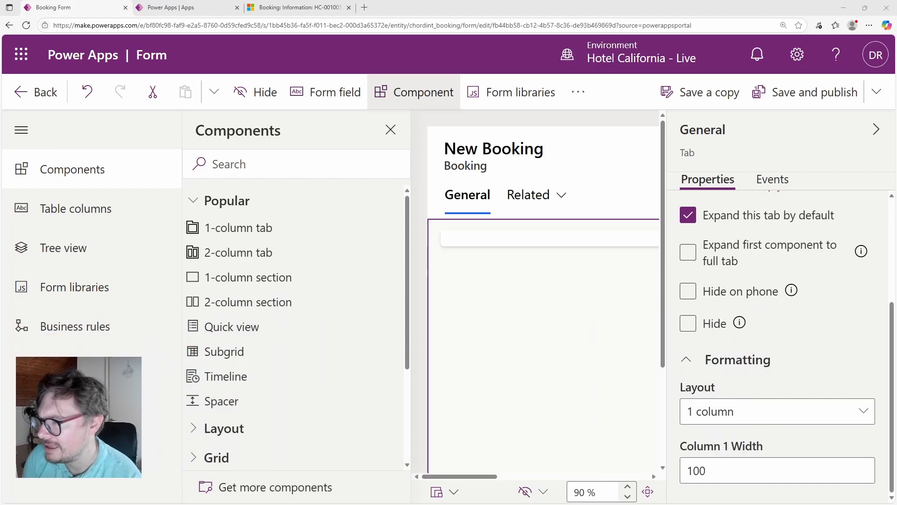
left_click(742, 419)
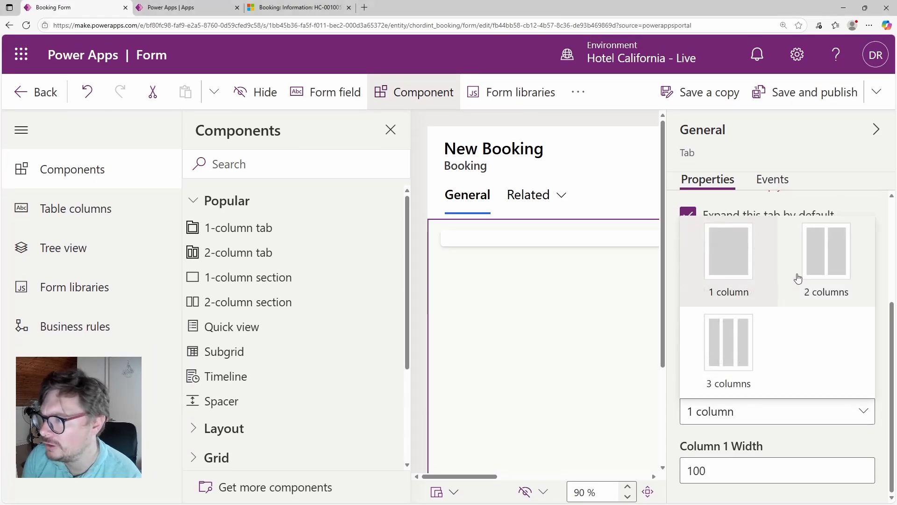
left_click(756, 480)
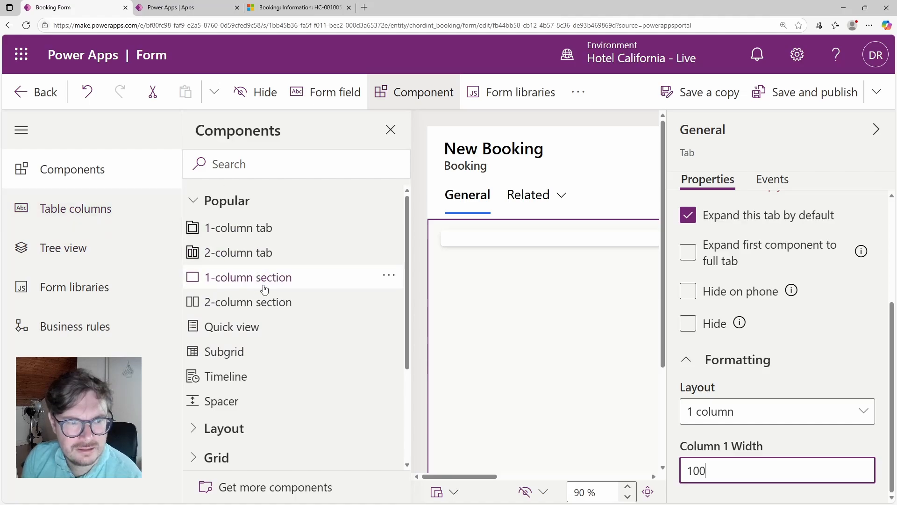
scroll(262, 287, "down", 1)
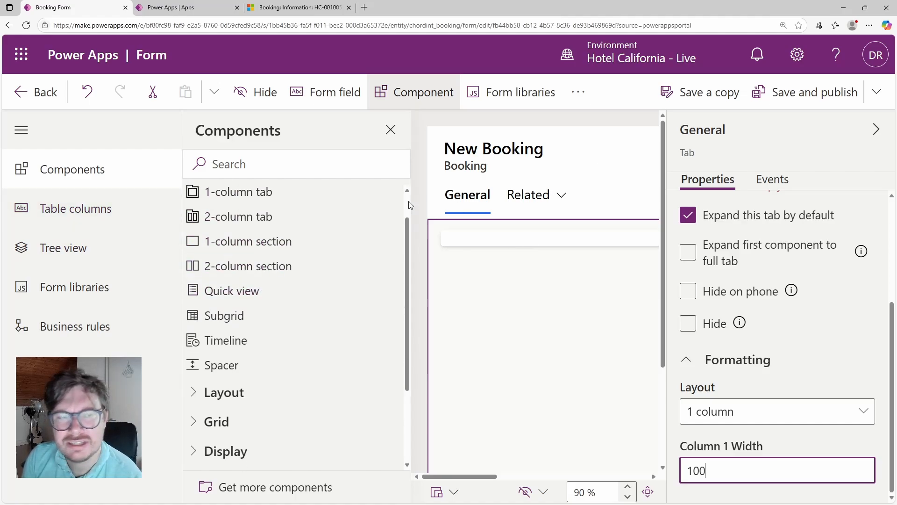
- Collapse the General tab's properties and zoom the form canvas out to 56 %
left_click(876, 131)
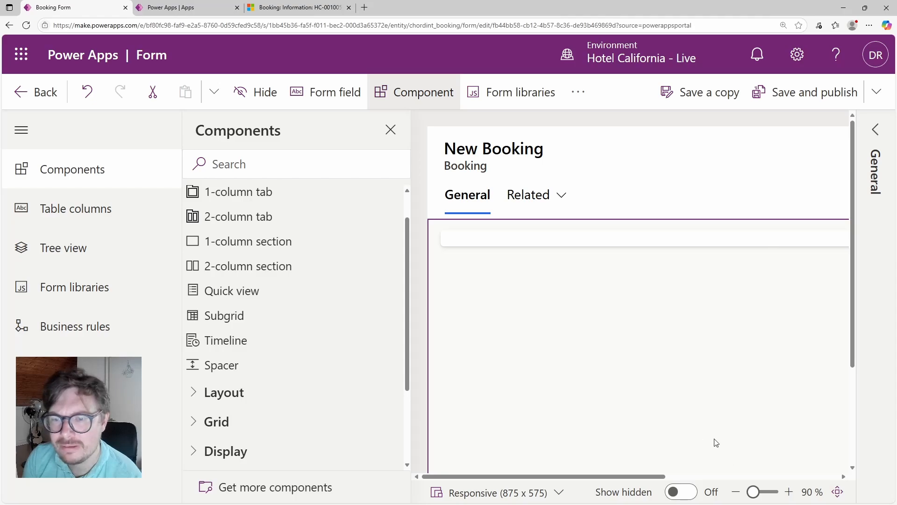
left_click(736, 492)
left_click(736, 493)
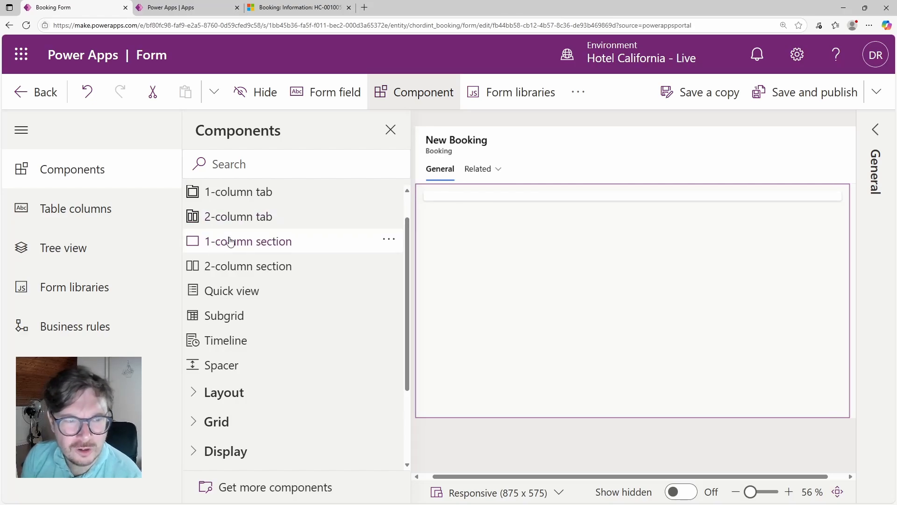
- Try adding a 1-column section and a 2-column section to the General tab, and delete both new sections
left_click(232, 241)
left_click(235, 265)
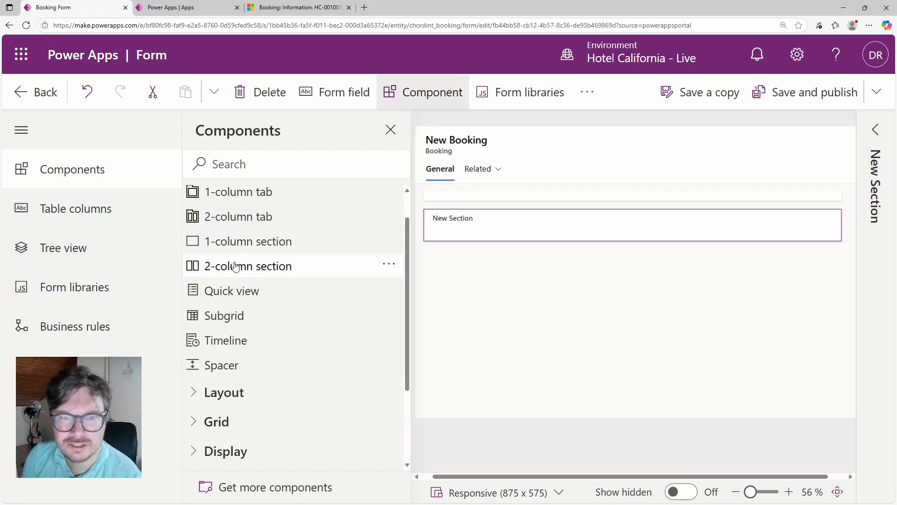
left_click(487, 238)
key("Delete")
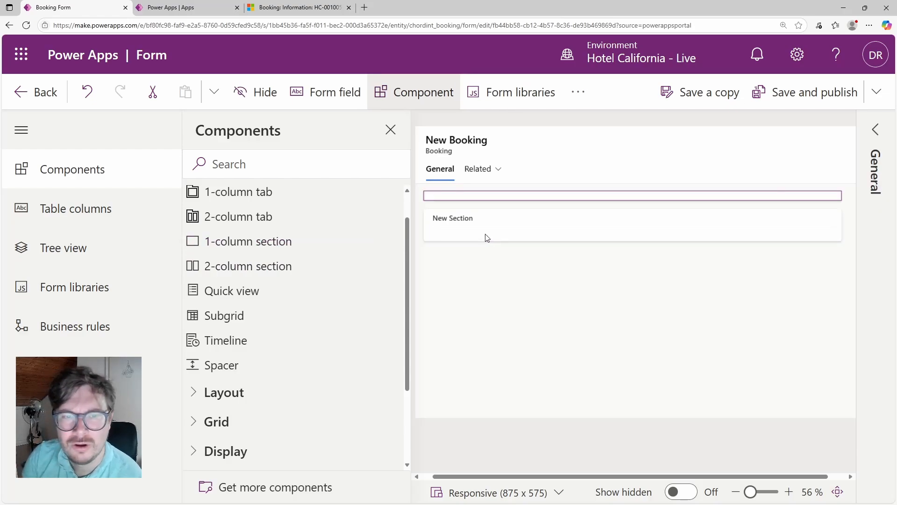
left_click(473, 224)
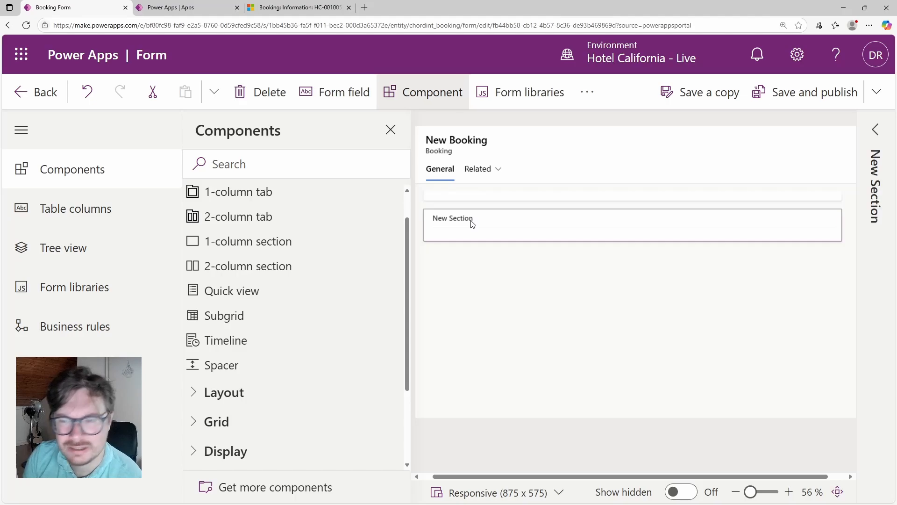
key("Delete")
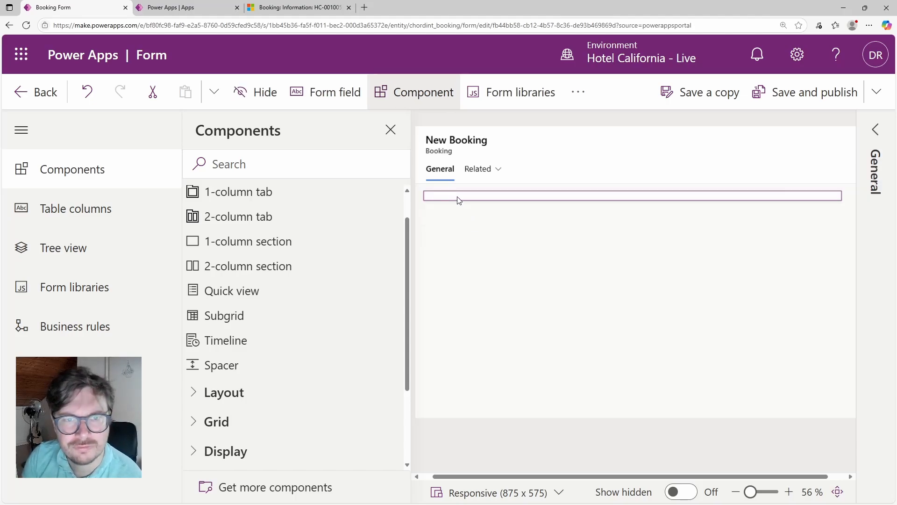
- Open the properties of the existing General section and set its name to "General"
left_click(877, 131)
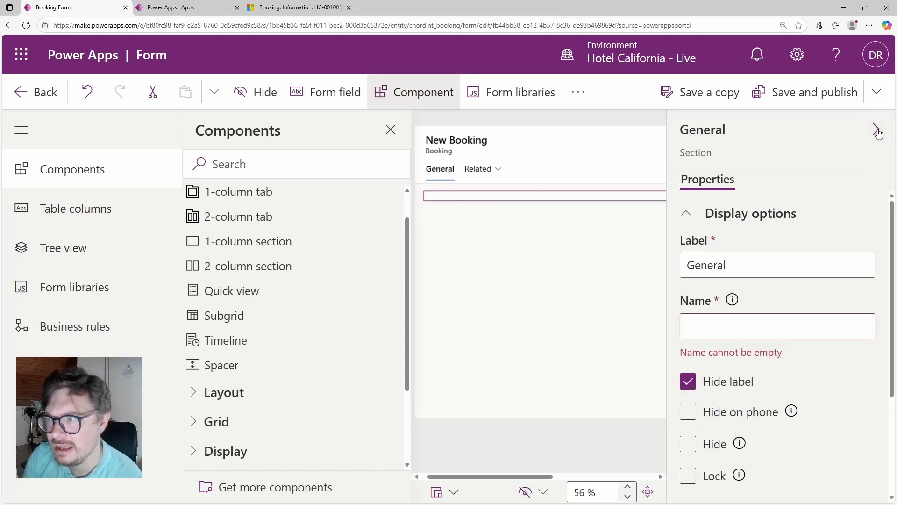
double_click(720, 266)
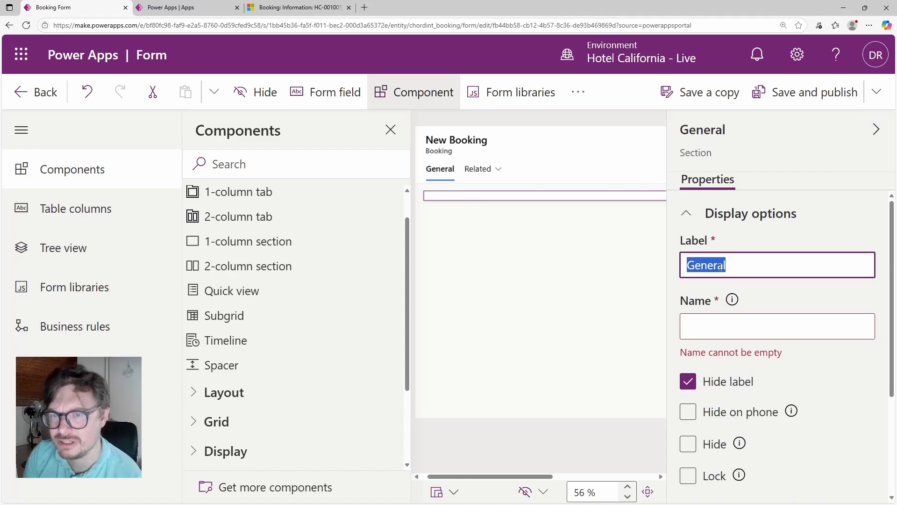
scroll(722, 304, "down", 1)
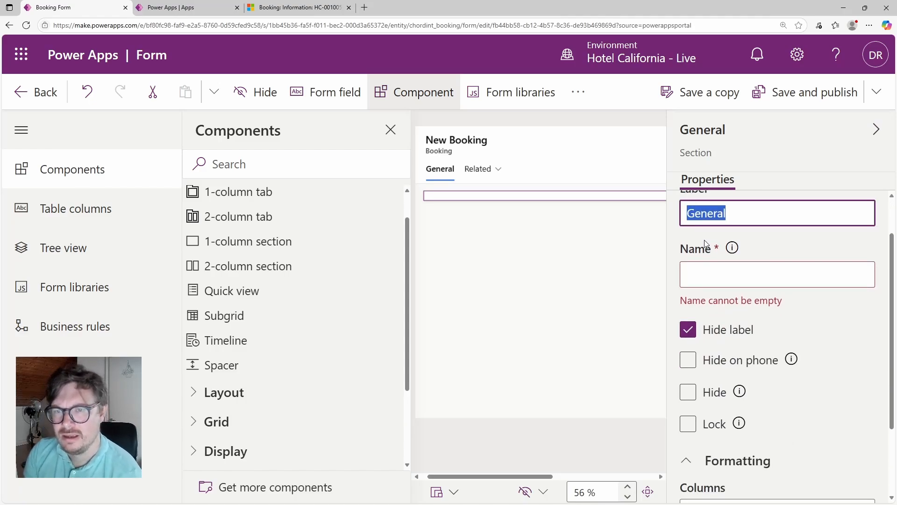
left_click(711, 279)
type("Gem")
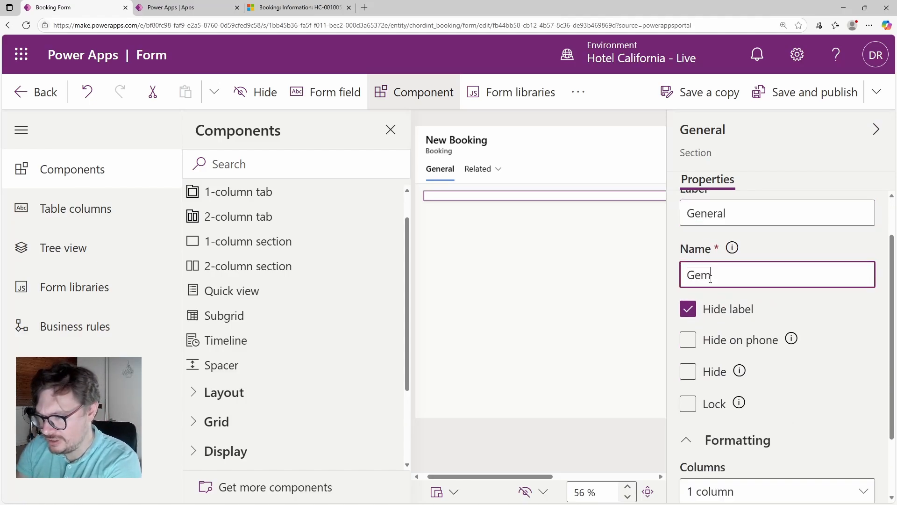
key("BackSpace")
type("neral")
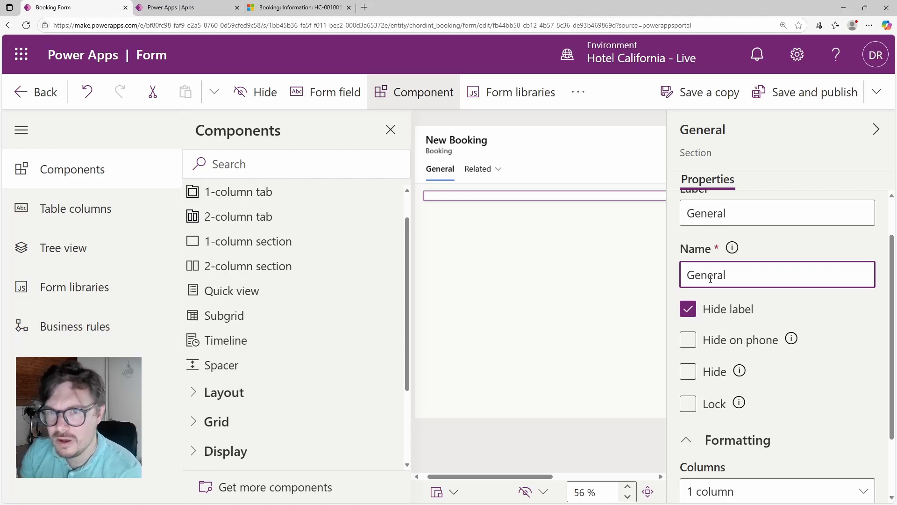
- Show the General section's label on the form and change the label text to "General Label"
scroll(711, 279, "up", 1)
left_click(775, 232)
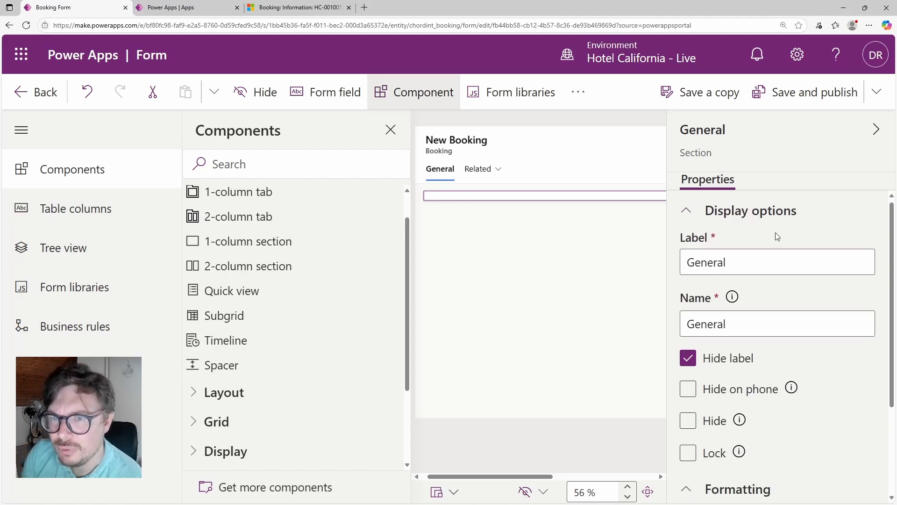
left_click(690, 360)
left_click(742, 262)
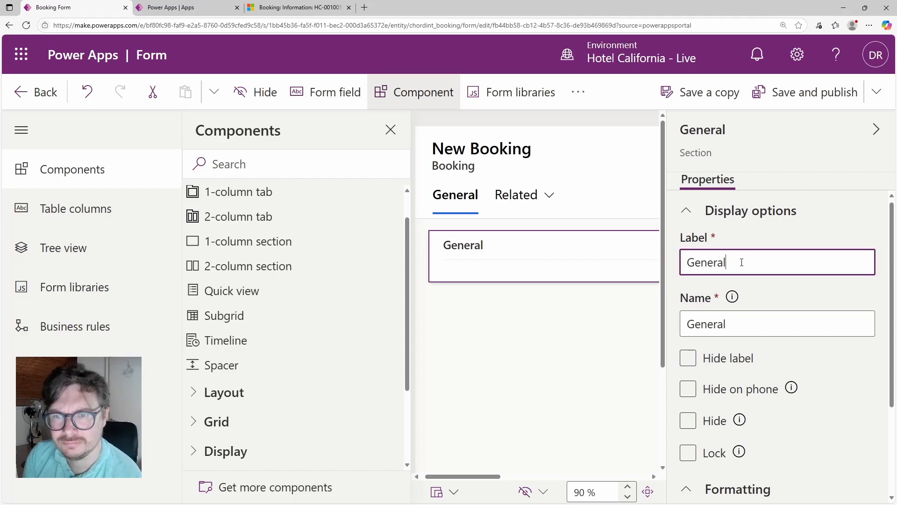
type("Label")
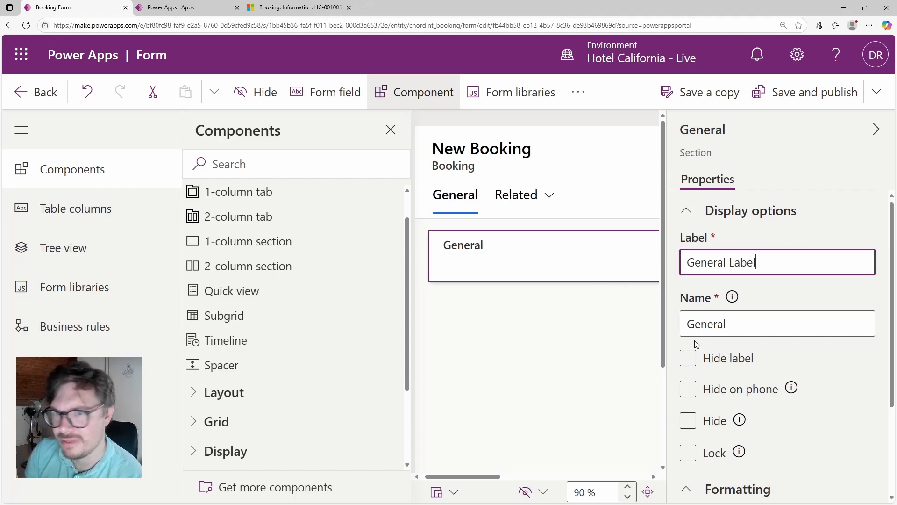
left_click(839, 406)
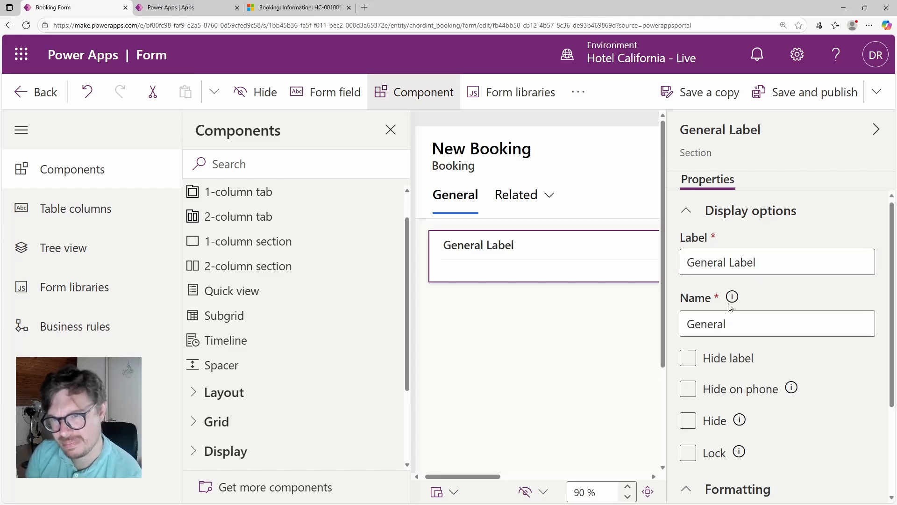
- Hide the section's label again and format the section with 2 columns and component labels on the left
mouse_move(734, 304)
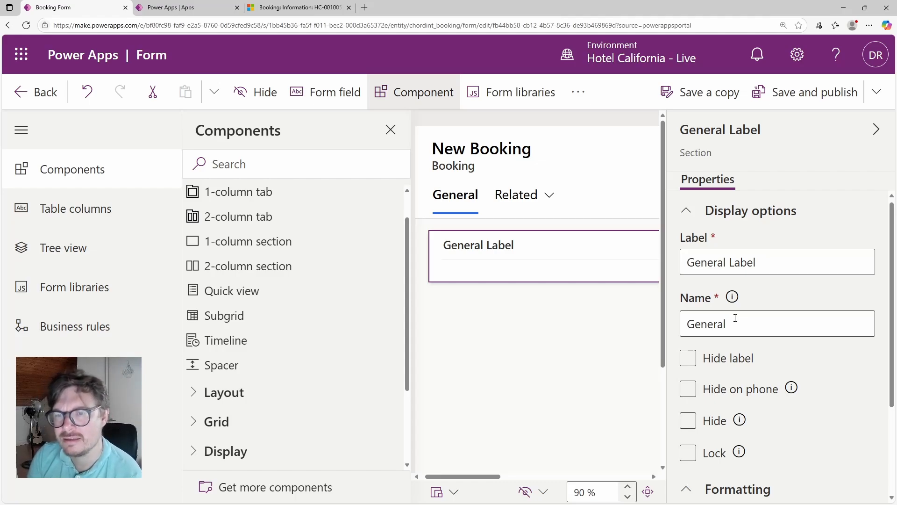
scroll(735, 318, "down", 1)
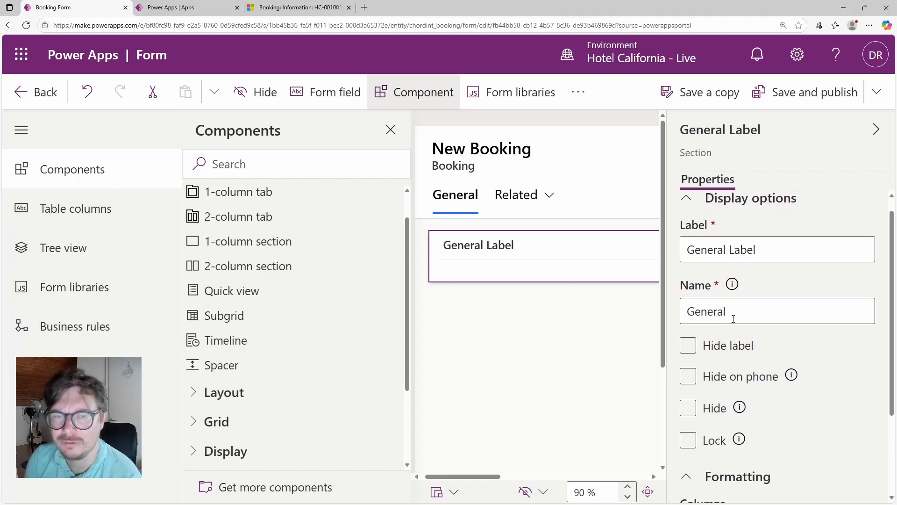
left_click(697, 350)
left_click(688, 345)
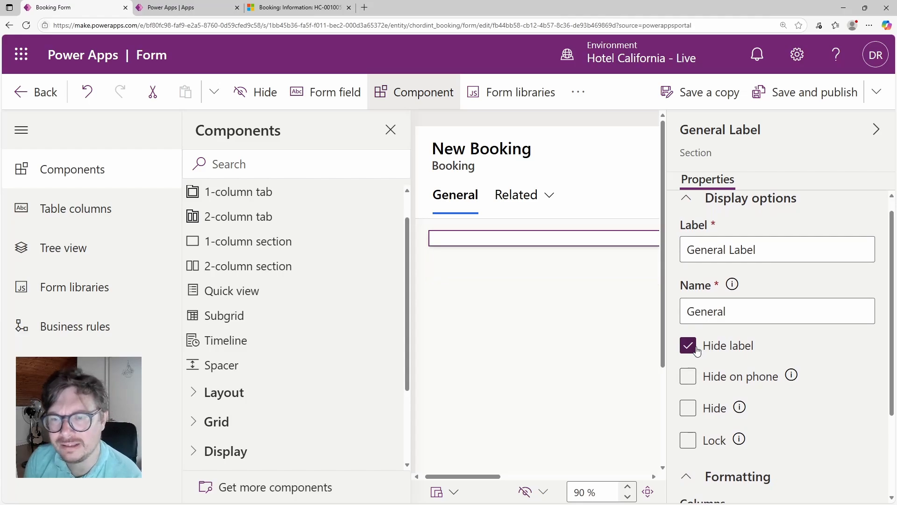
scroll(697, 350, "down", 3)
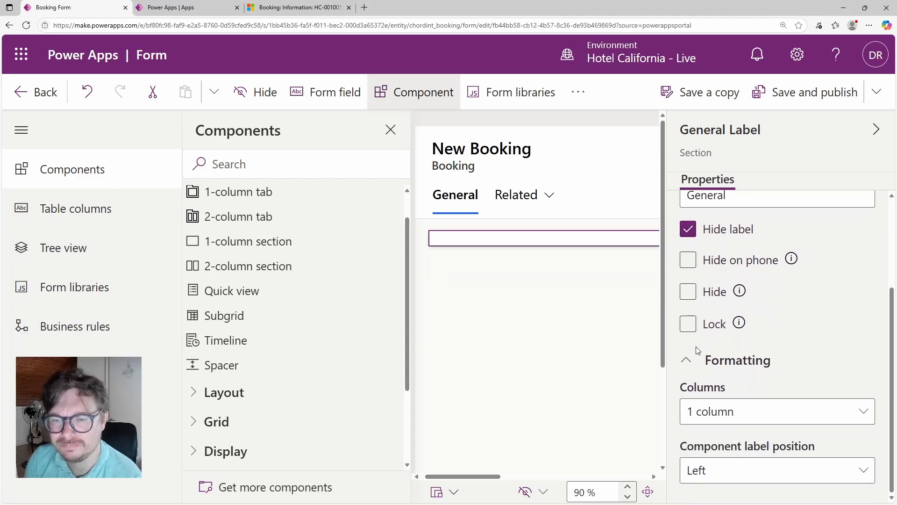
left_click(860, 414)
left_click(828, 275)
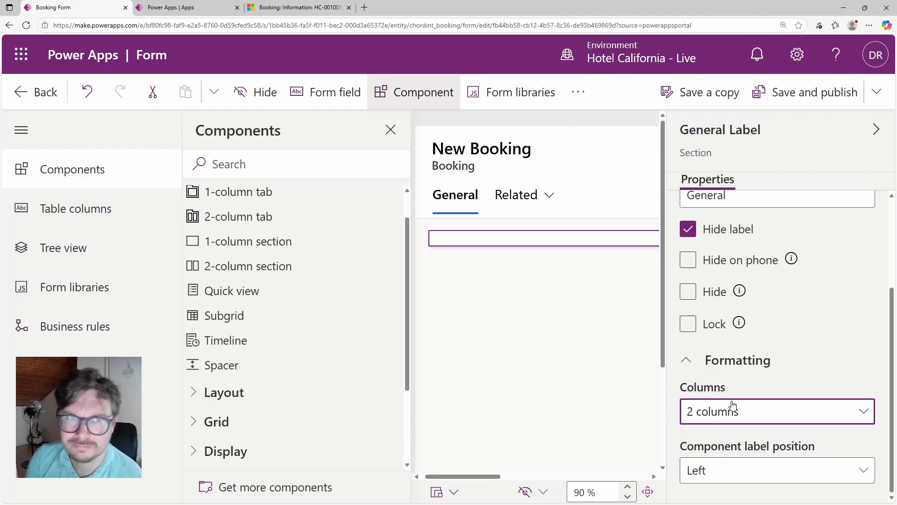
left_click(730, 470)
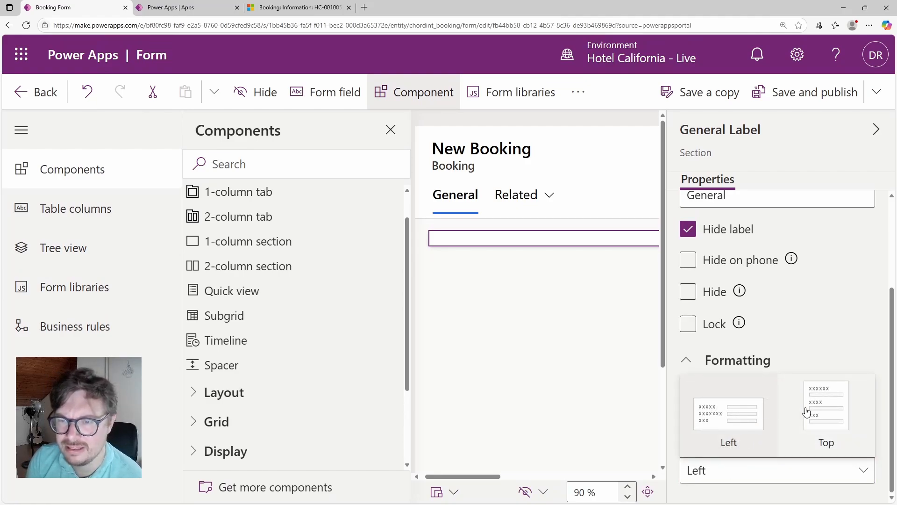
left_click(730, 416)
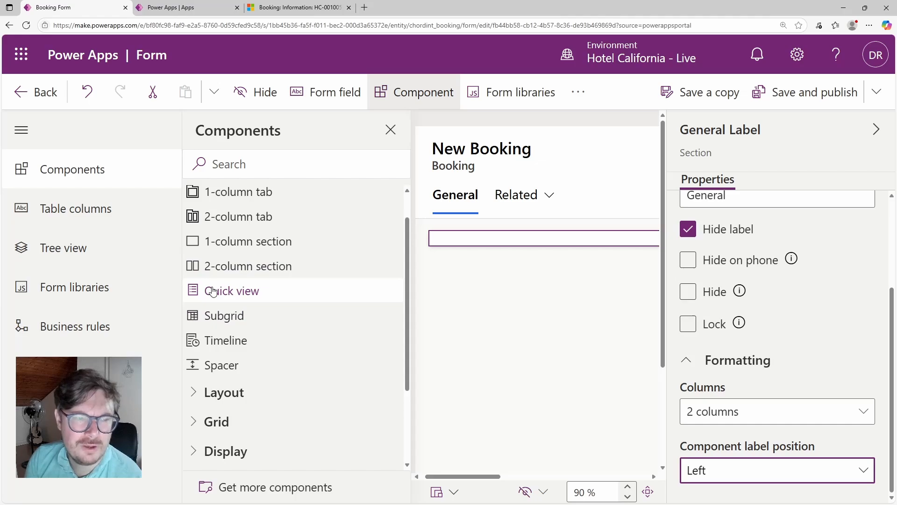
- Review the room details, subgrids and timeline on the existing booking record in the Room Booking app, and return to the Booking form designer
left_click(164, 3)
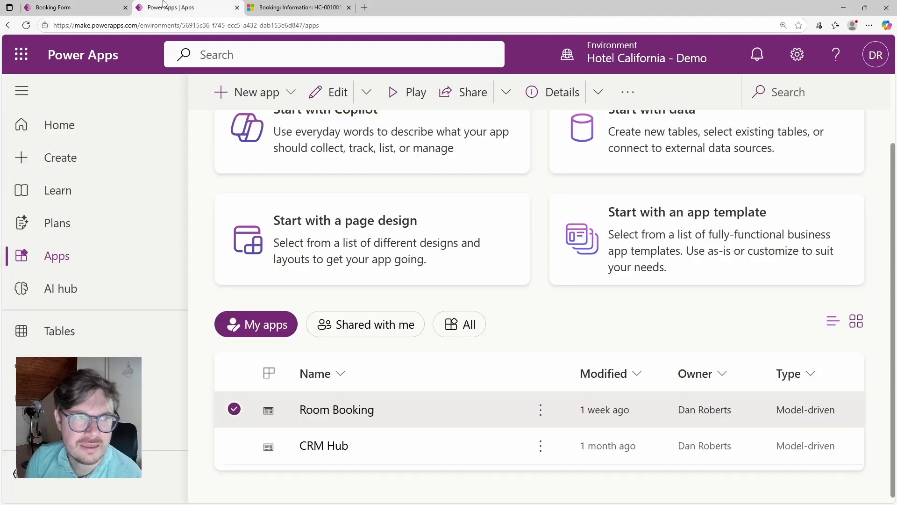
left_click(271, 7)
scroll(271, 344, "down", 3)
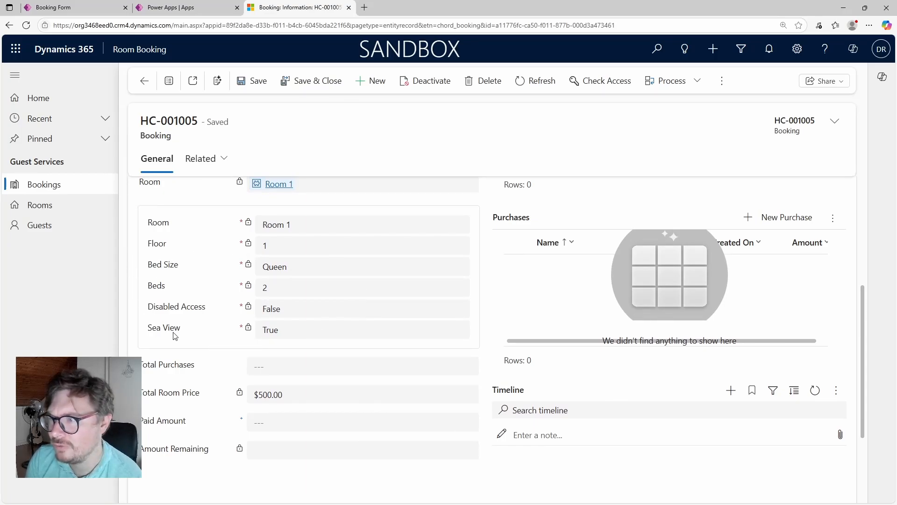
scroll(187, 311, "up", 1)
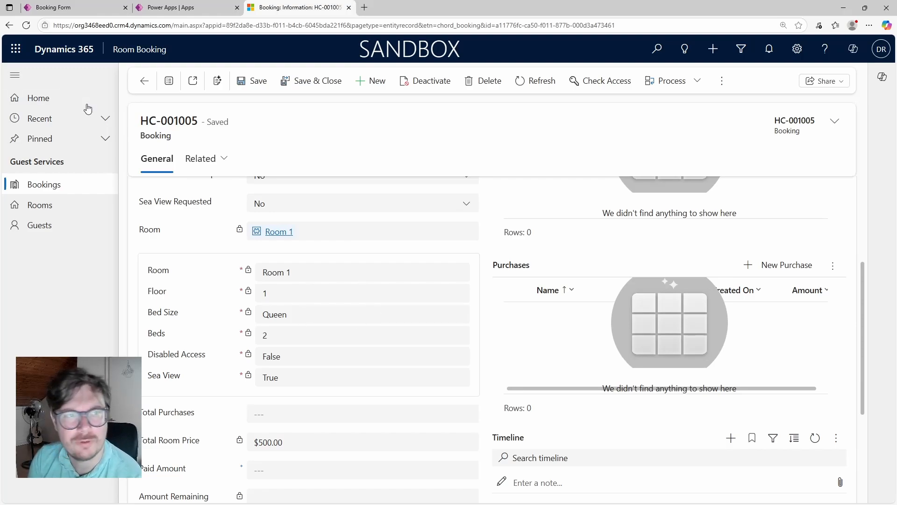
left_click(178, 7)
left_click(89, 3)
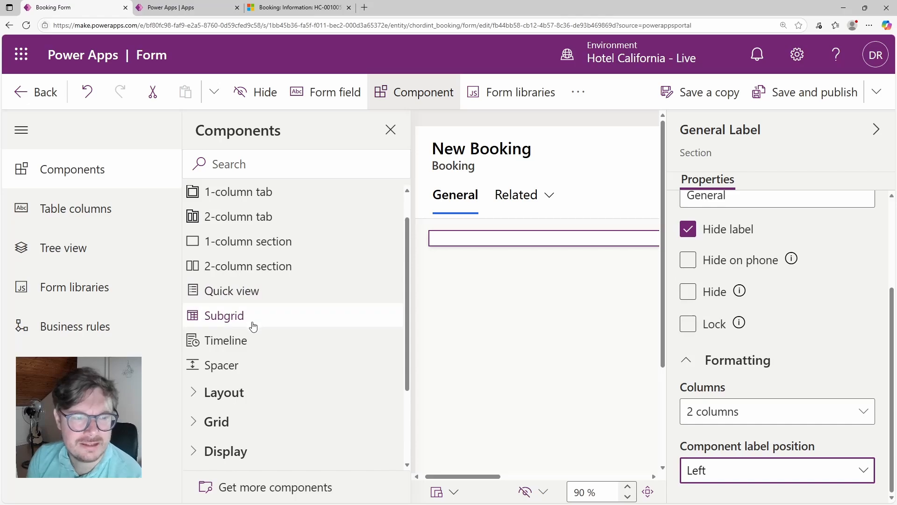
- Examine the Timeline description and the remaining component categories, and collapse the section's properties
mouse_move(255, 346)
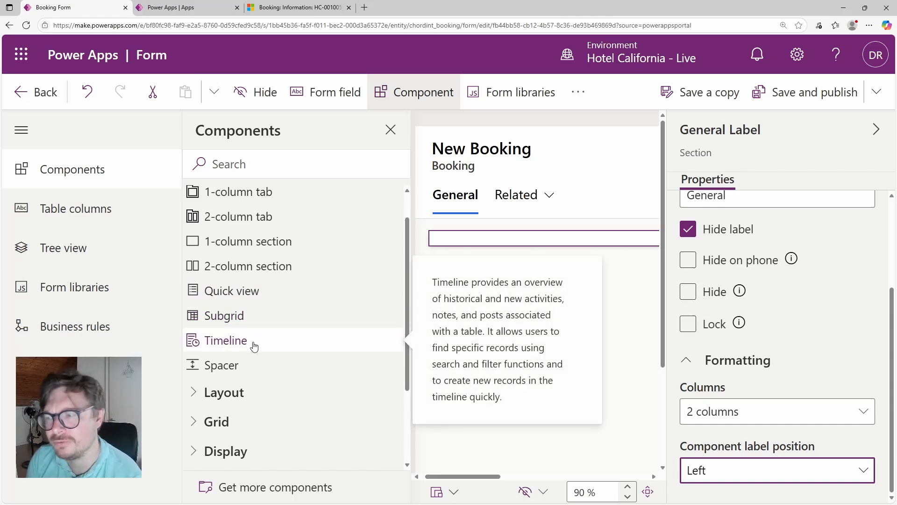
scroll(254, 346, "down", 1)
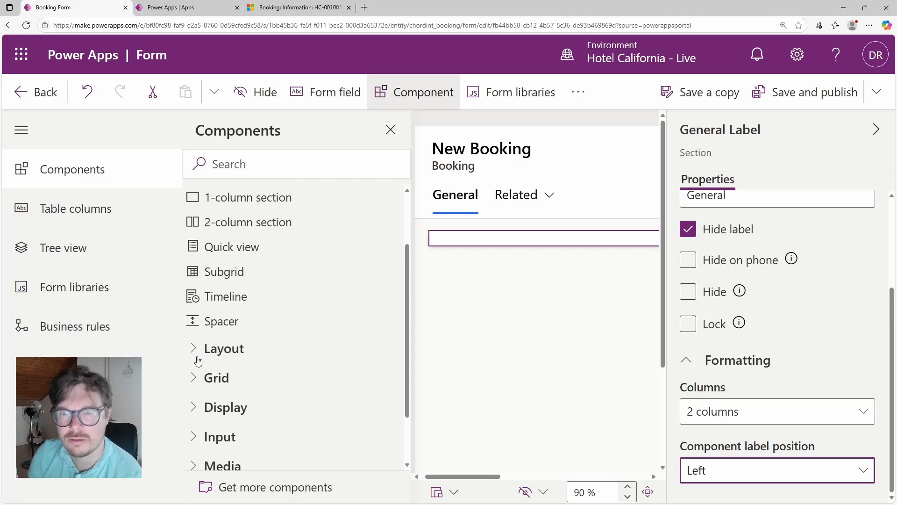
scroll(199, 359, "down", 2)
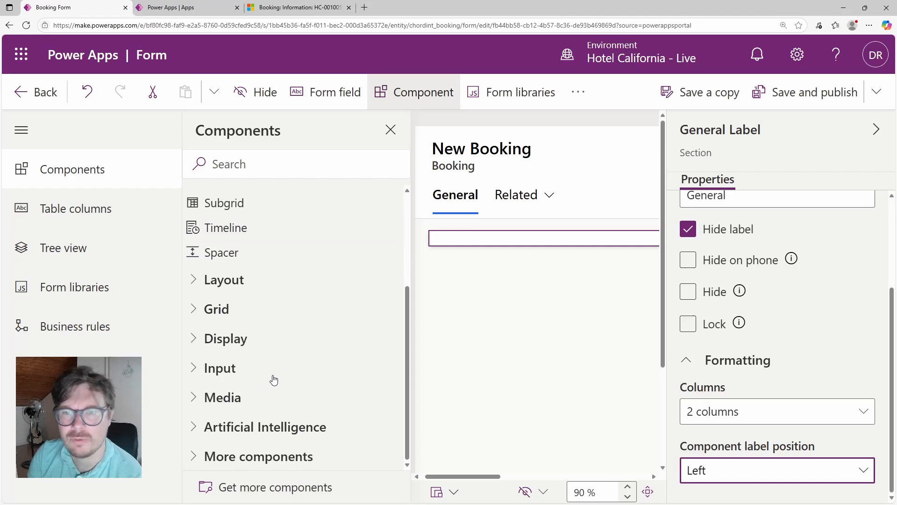
left_click(876, 130)
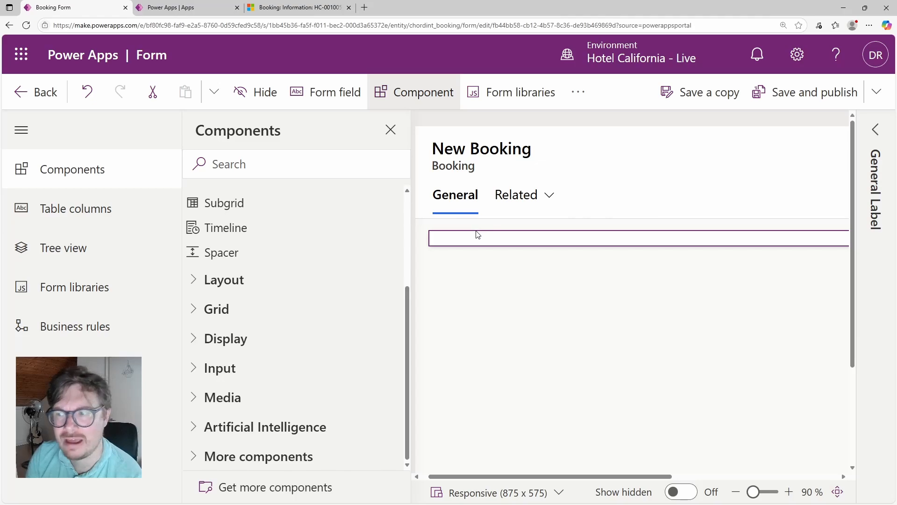
- Add the Primary Guest table column to the two-column section of the Booking form
left_click(97, 211)
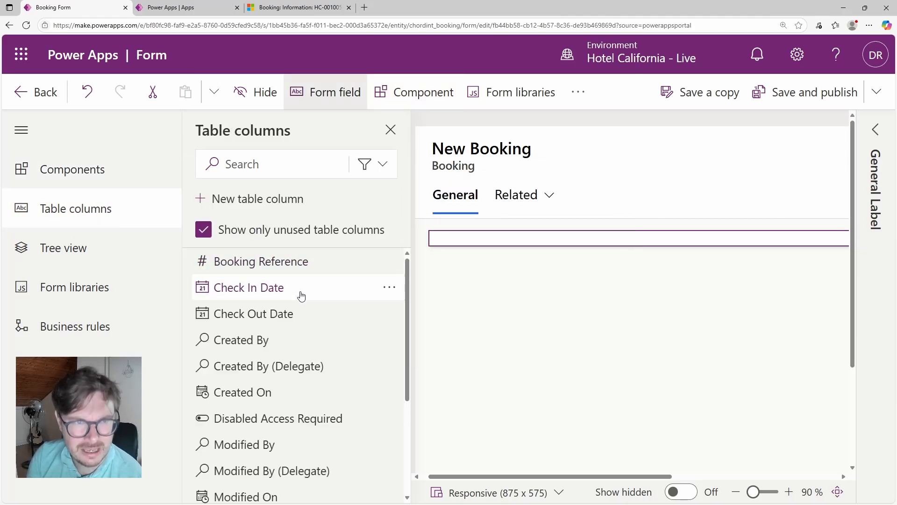
mouse_move(300, 296)
scroll(301, 296, "down", 3)
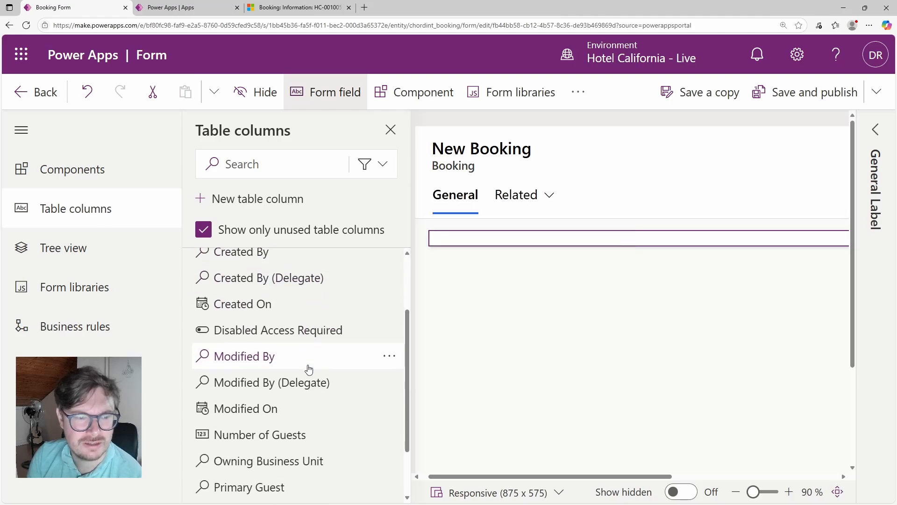
mouse_move(273, 424)
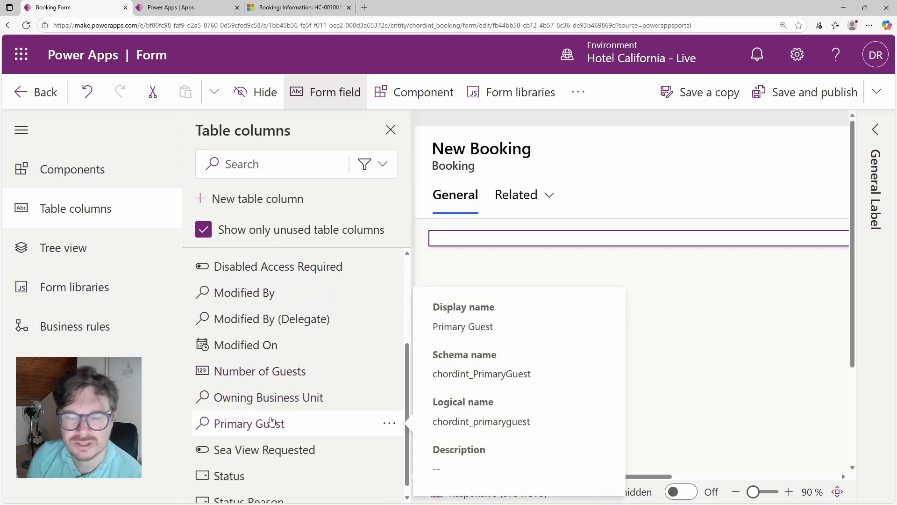
left_click(222, 423)
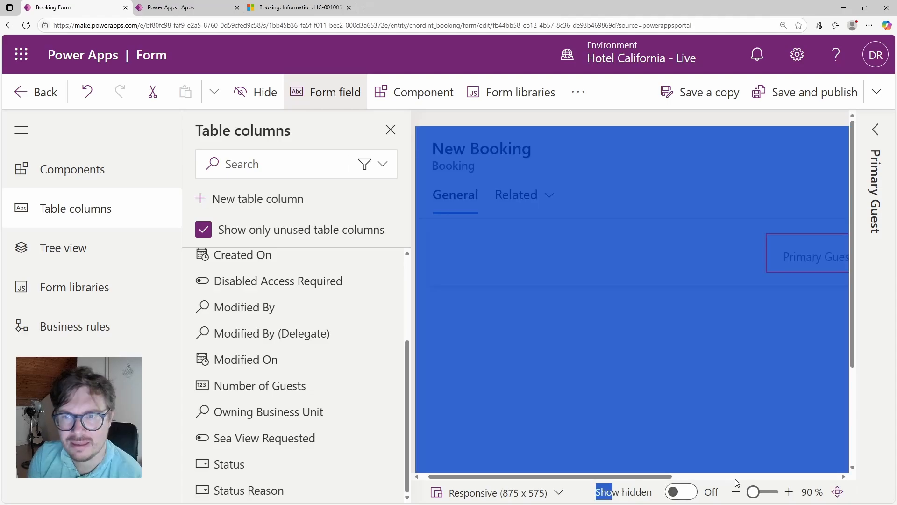
- Try to move the Primary Guest field into the first column of the General section
left_click(668, 403)
left_click_drag(640, 478, 707, 479)
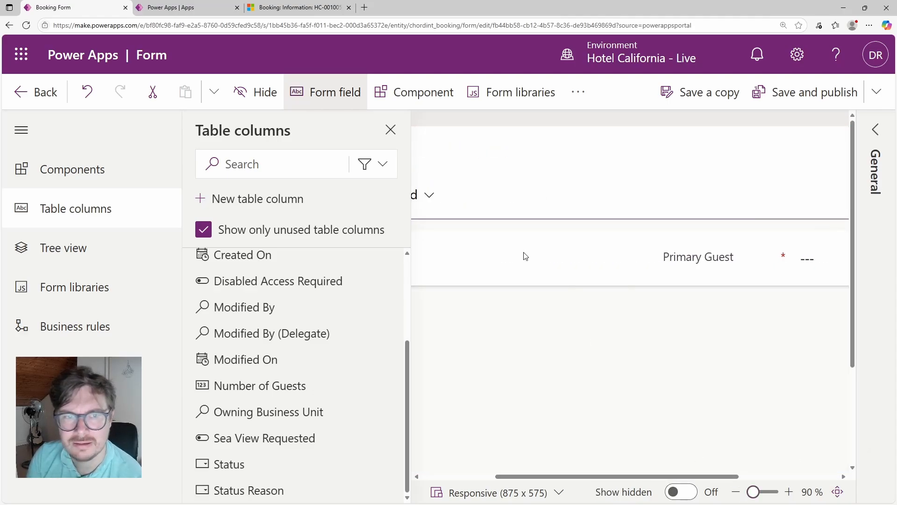
left_click(736, 492)
left_click(736, 492)
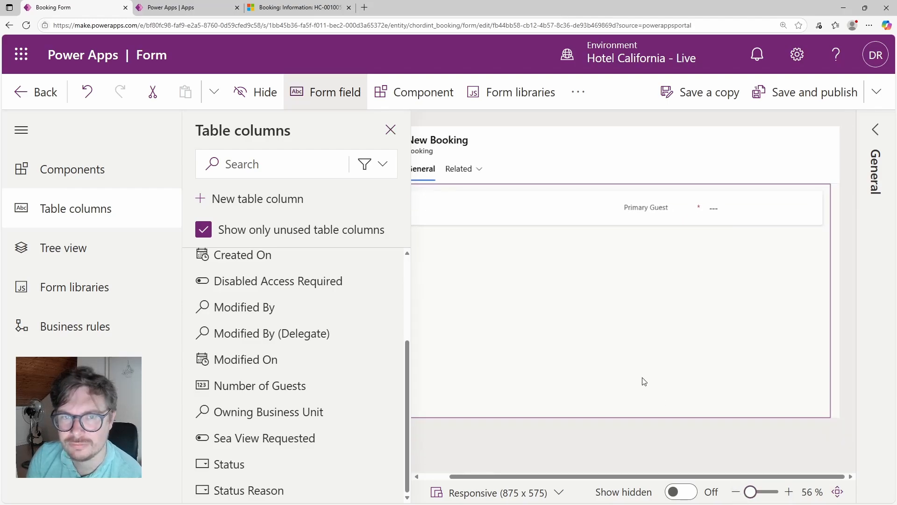
left_click_drag(692, 211, 443, 213)
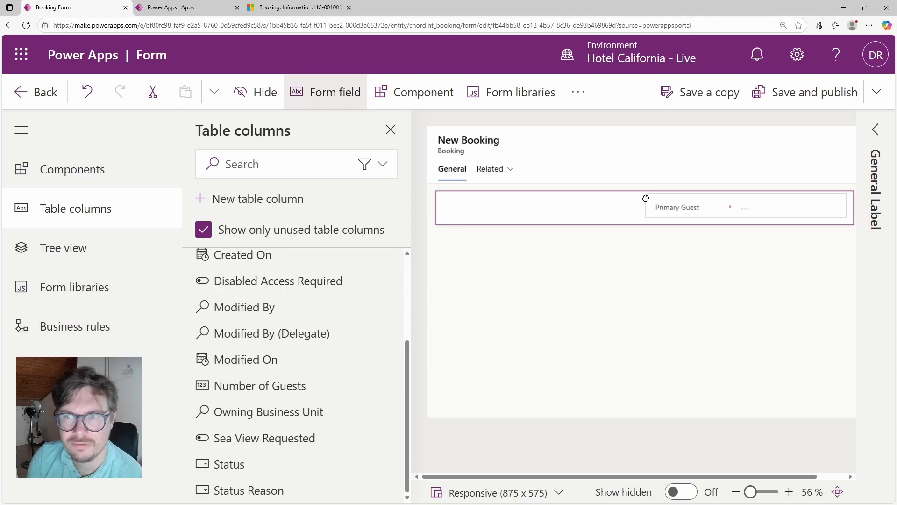
left_click_drag(645, 198, 584, 208)
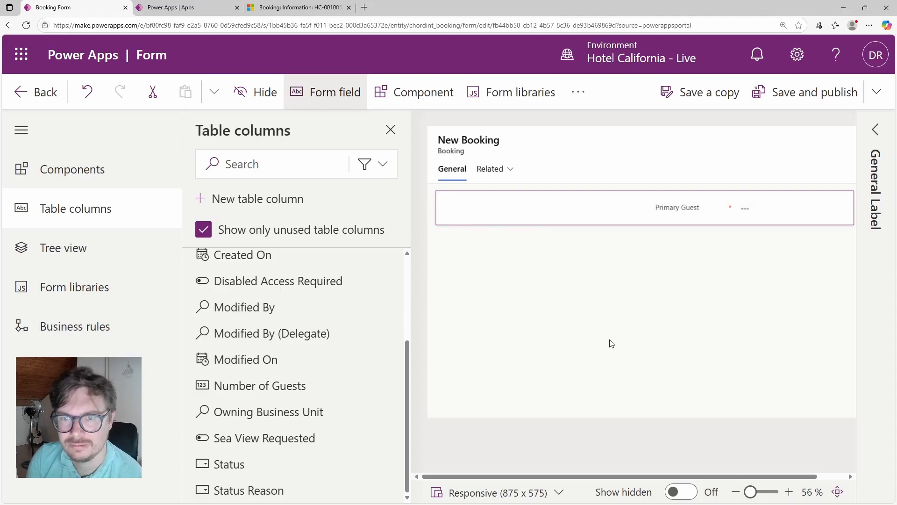
left_click(689, 209)
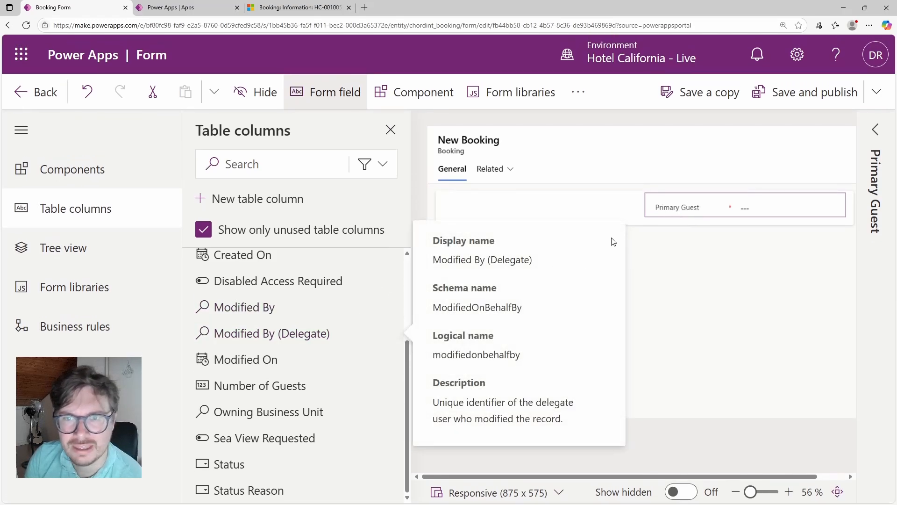
- Add the Check In Date and Check Out Date table columns to the section below Primary Guest
scroll(248, 355, "up", 3)
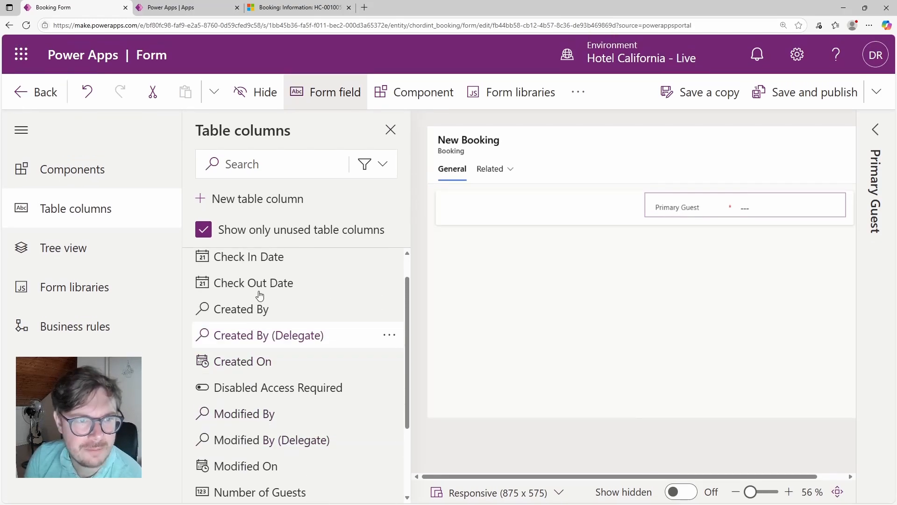
left_click_drag(251, 265, 478, 208)
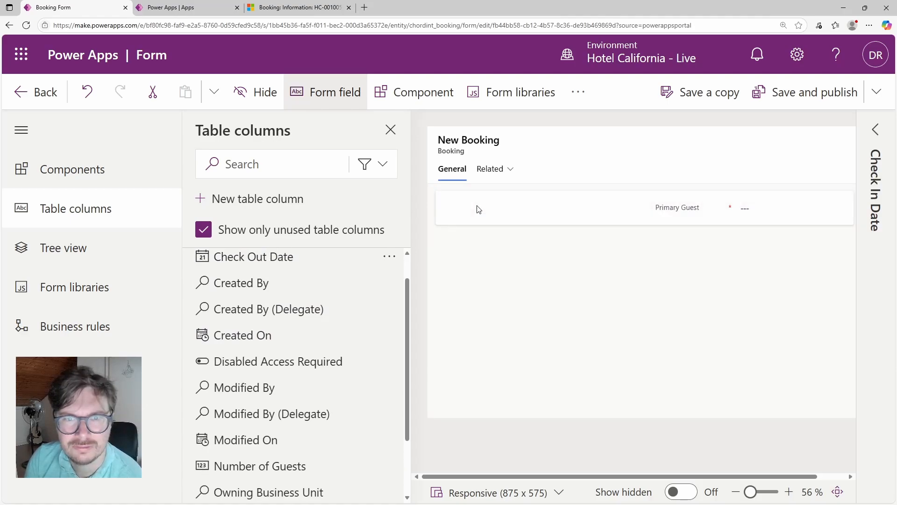
left_click_drag(257, 256, 717, 244)
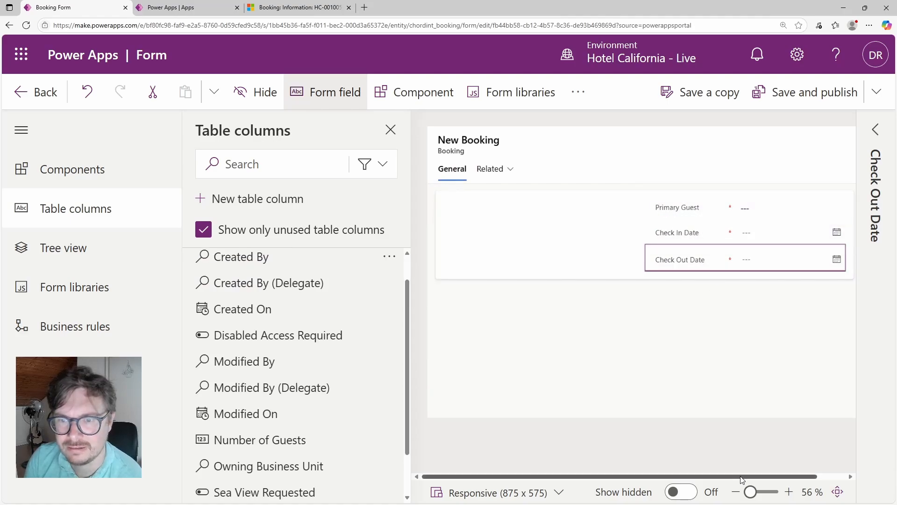
- Show the hidden fields and move Primary Guest, Check In Date and Check Out Date into the section's first column below Owner
left_click(682, 492)
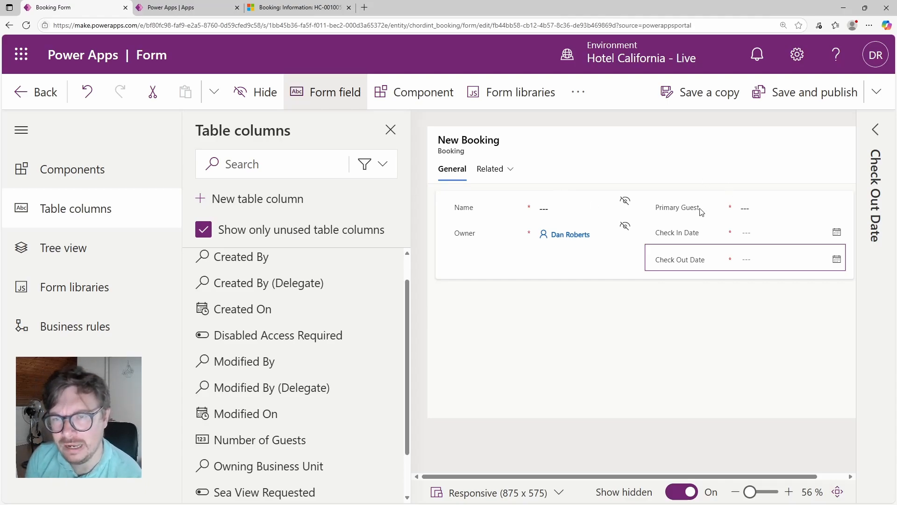
left_click_drag(701, 211, 540, 245)
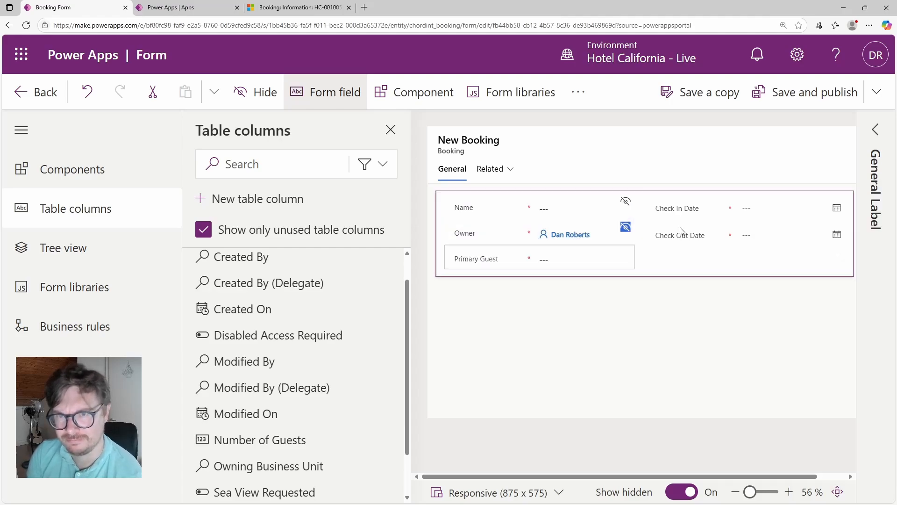
left_click_drag(701, 210, 567, 262)
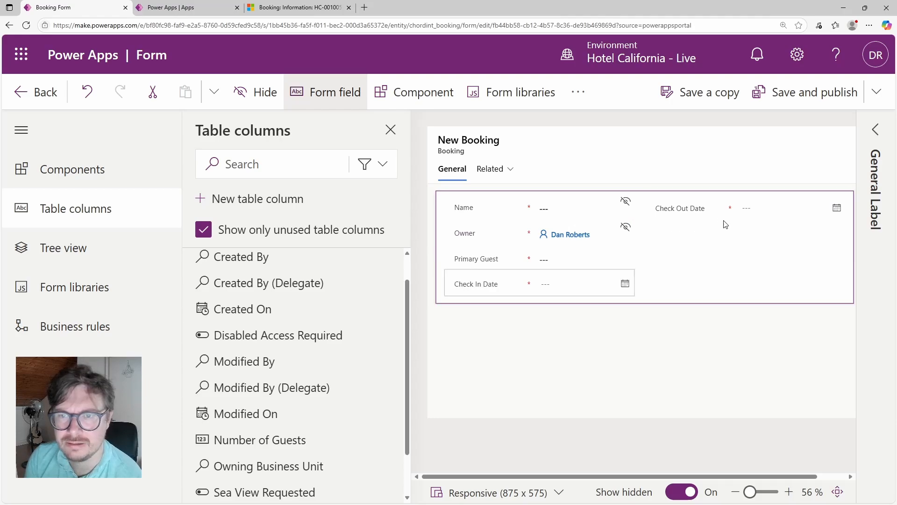
left_click_drag(709, 208, 574, 298)
- Add the Number of Guests field below Check Out Date in the first column and turn off the display of hidden fields
scroll(320, 336, "up", 1)
mouse_move(321, 344)
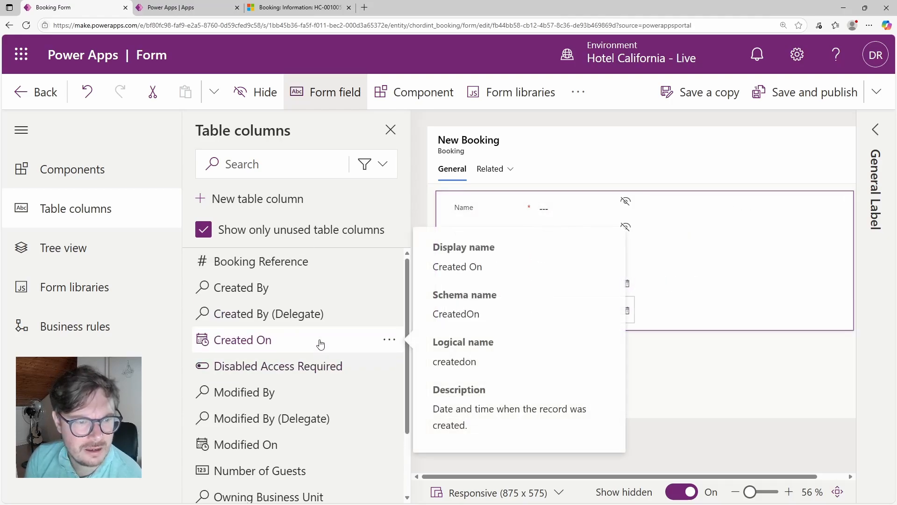
scroll(321, 345, "down", 1)
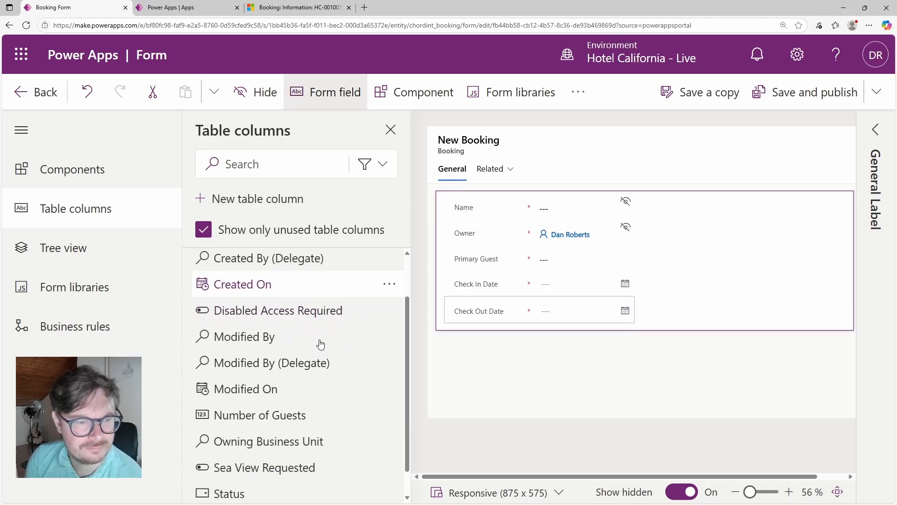
left_click(295, 415)
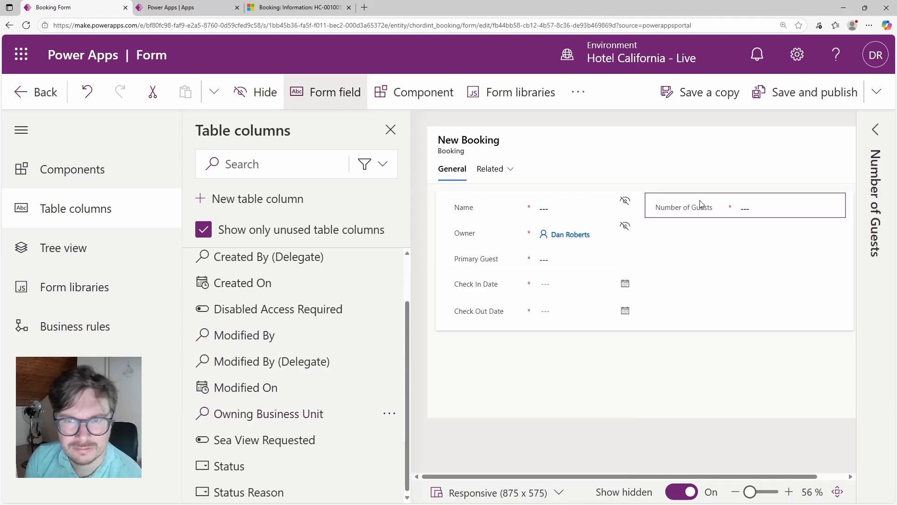
left_click_drag(701, 204, 564, 281)
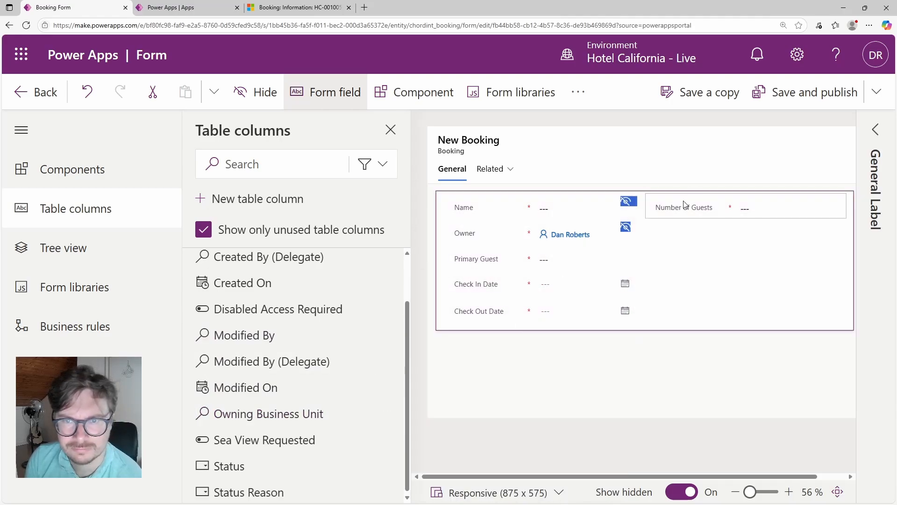
left_click_drag(685, 204, 582, 320)
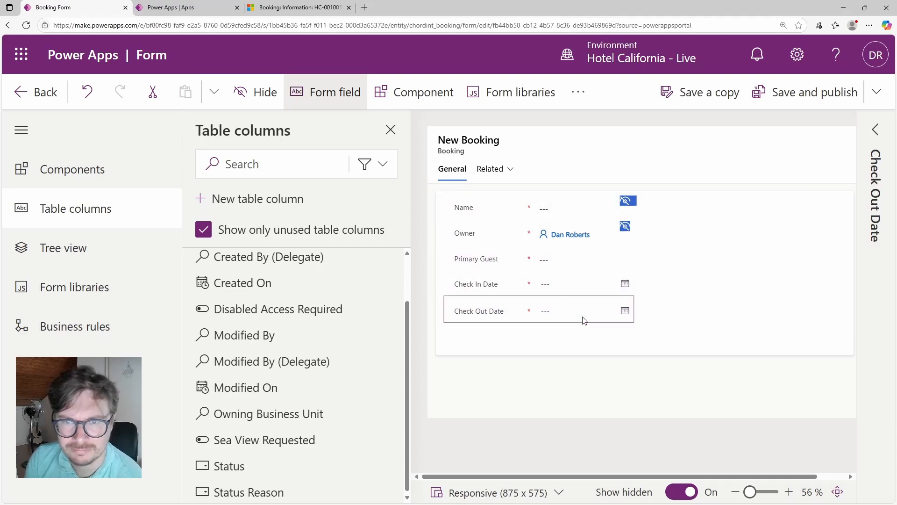
left_click(683, 491)
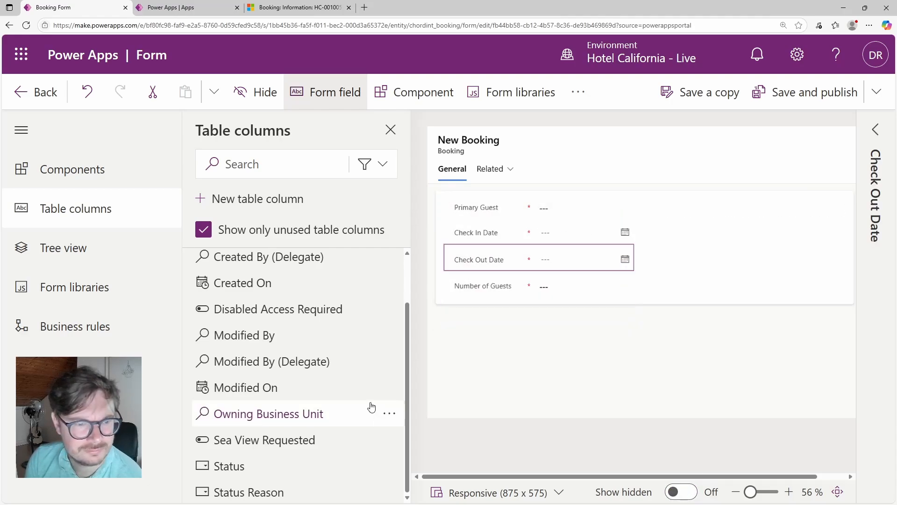
- Add the Disabled Access Required and Sea View Requested table columns below Number of Guests
scroll(244, 345, "up", 1)
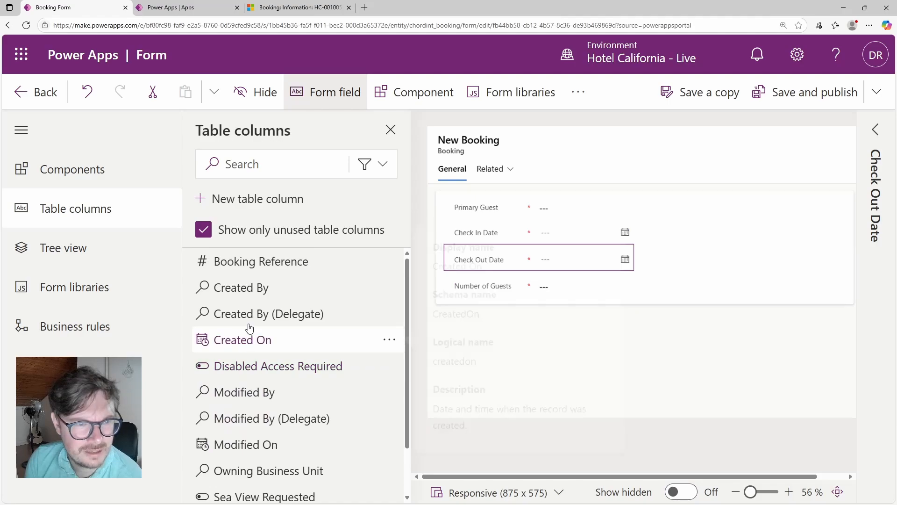
scroll(261, 327, "down", 2)
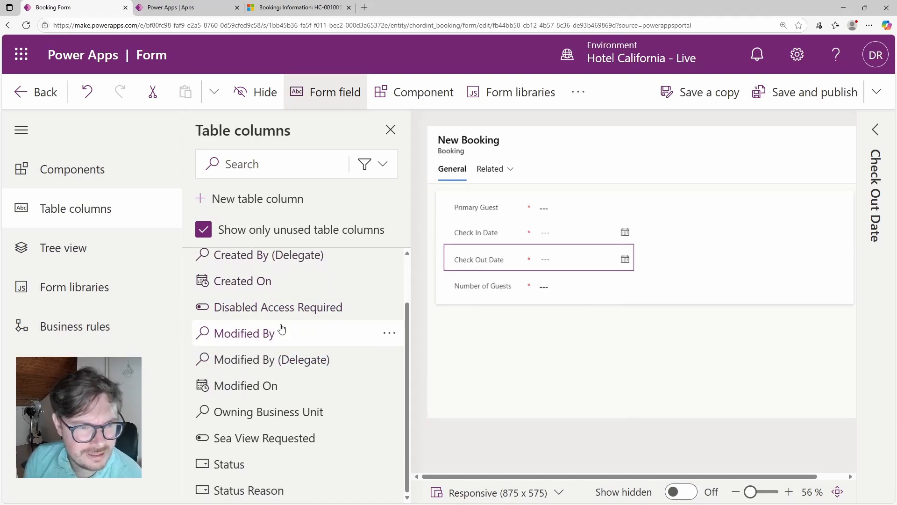
left_click_drag(280, 307, 486, 295)
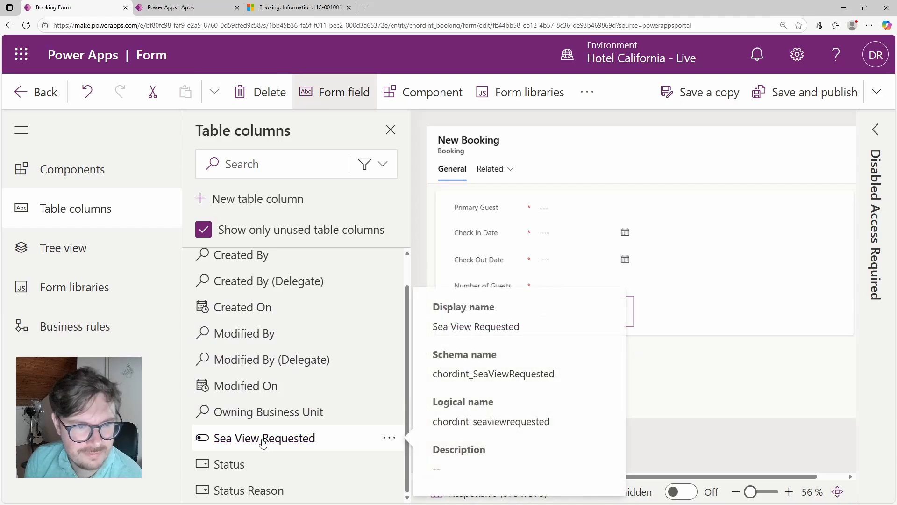
left_click_drag(262, 439, 486, 327)
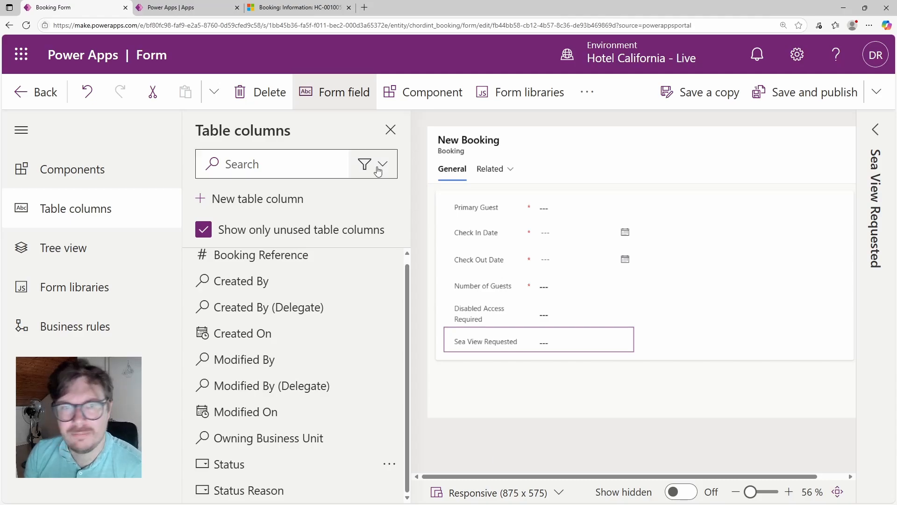
- Preview the Booking form layout at Phone, Tablet and Desktop sizes, and return to the Responsive (875 x 575) view
left_click(390, 129)
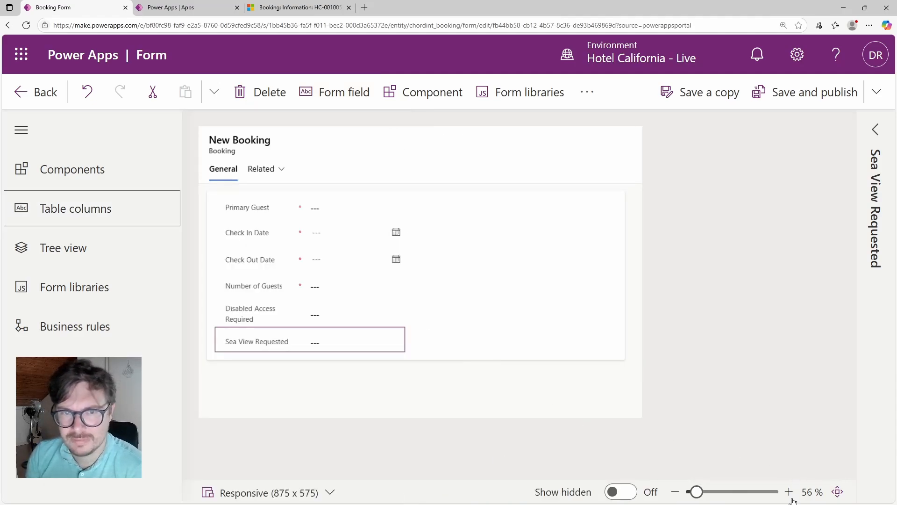
left_click(320, 493)
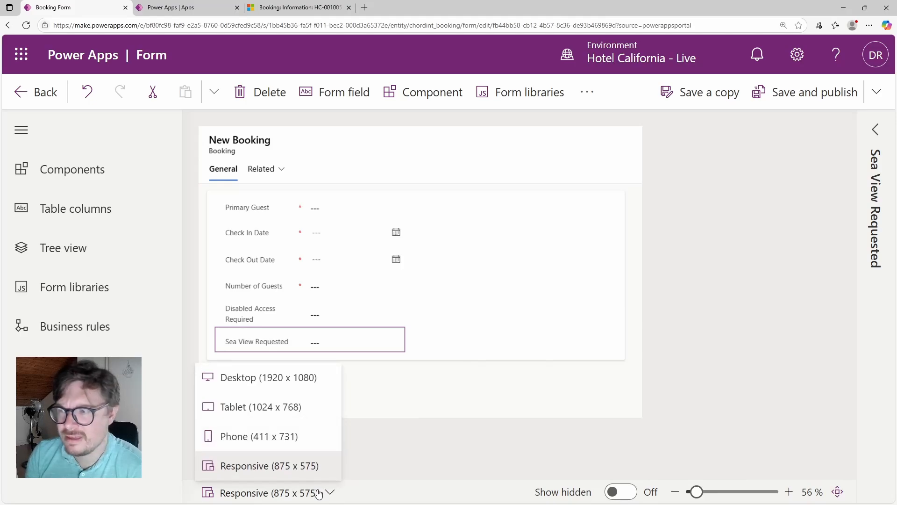
left_click(286, 437)
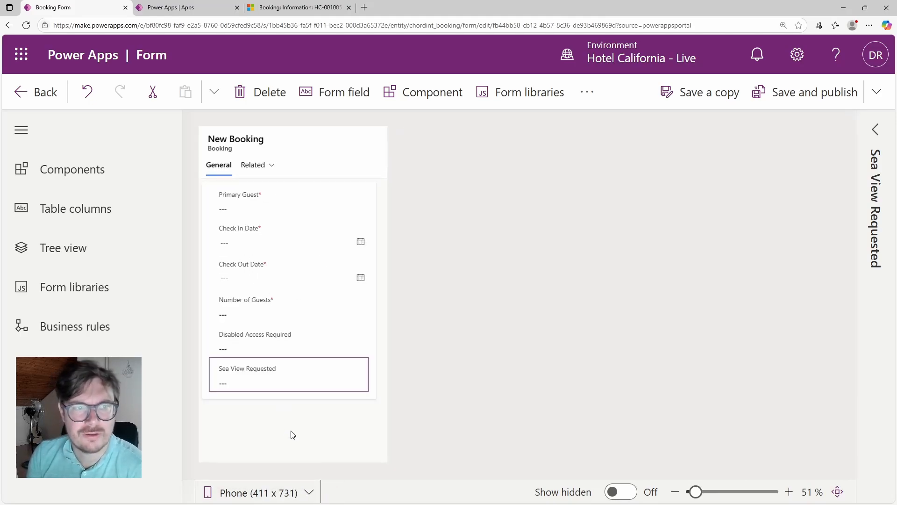
left_click(272, 497)
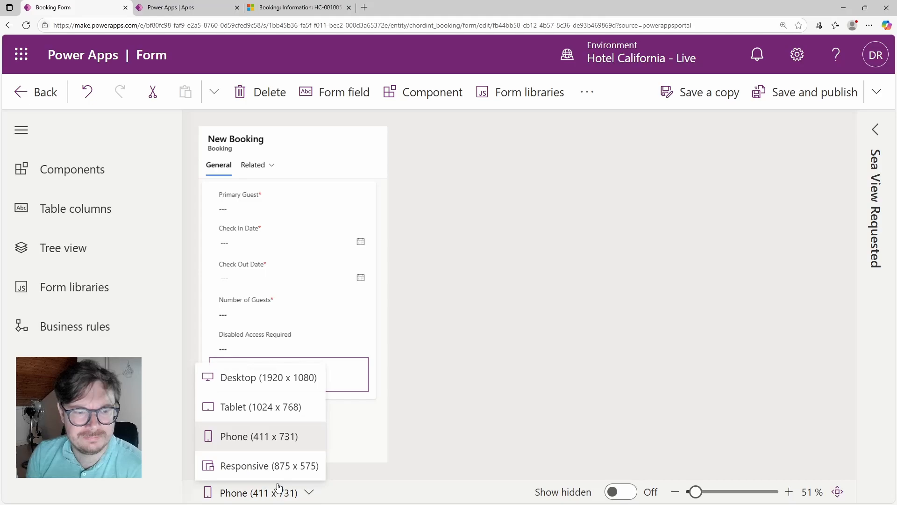
left_click(273, 417)
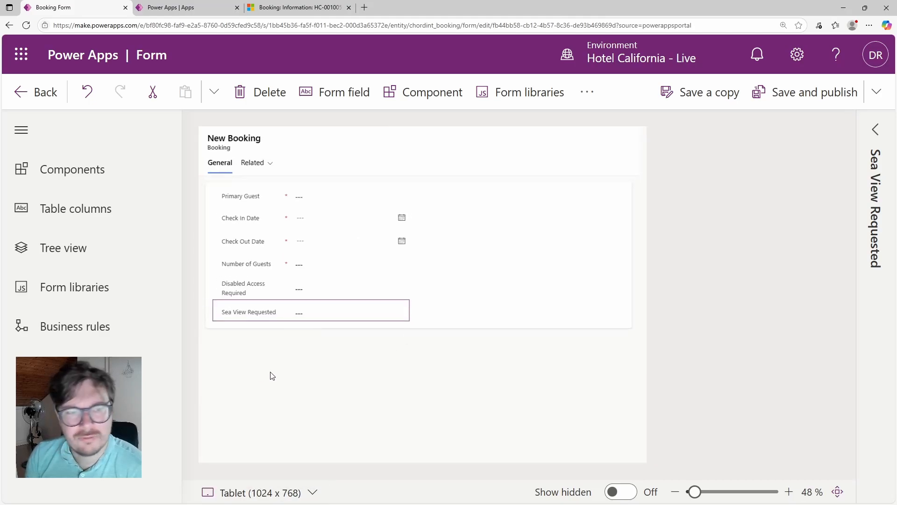
left_click(274, 496)
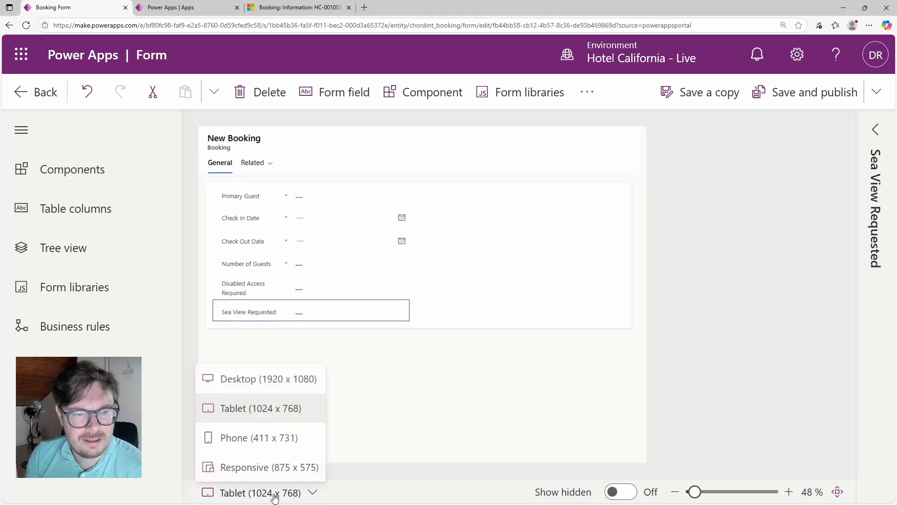
left_click(260, 388)
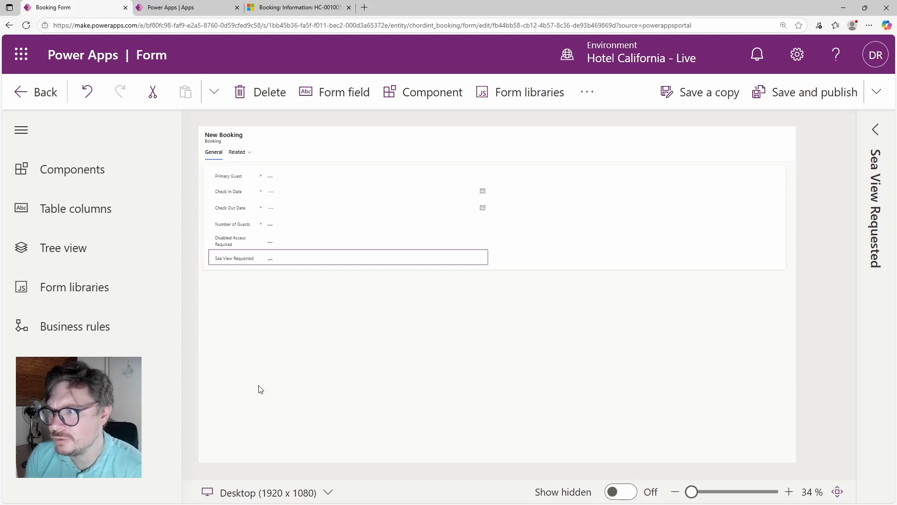
left_click(266, 493)
left_click(270, 465)
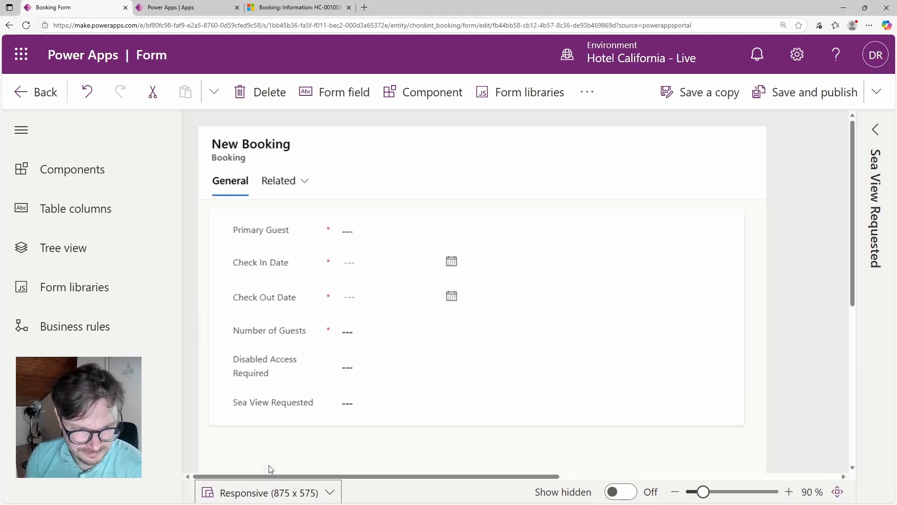
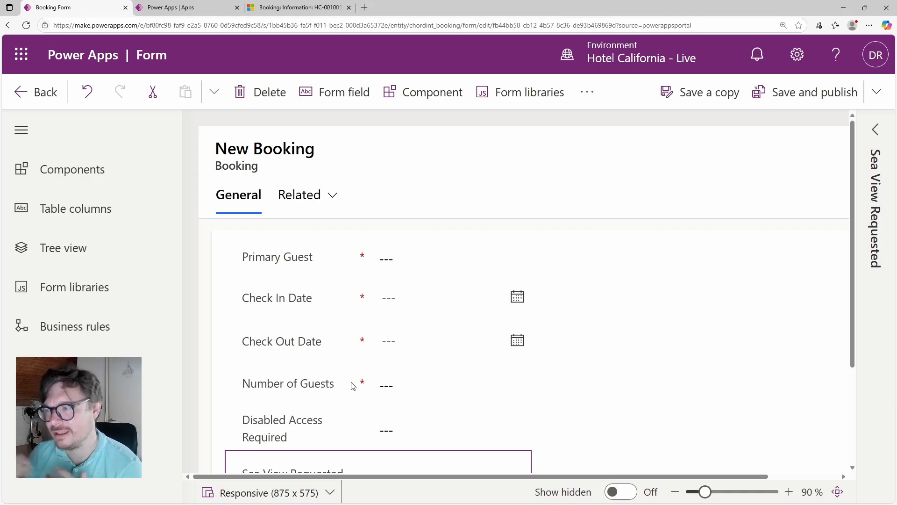
- Add the Booking Reference table column to the form header and show the form's structure in the tree view
scroll(321, 269, "down", 3)
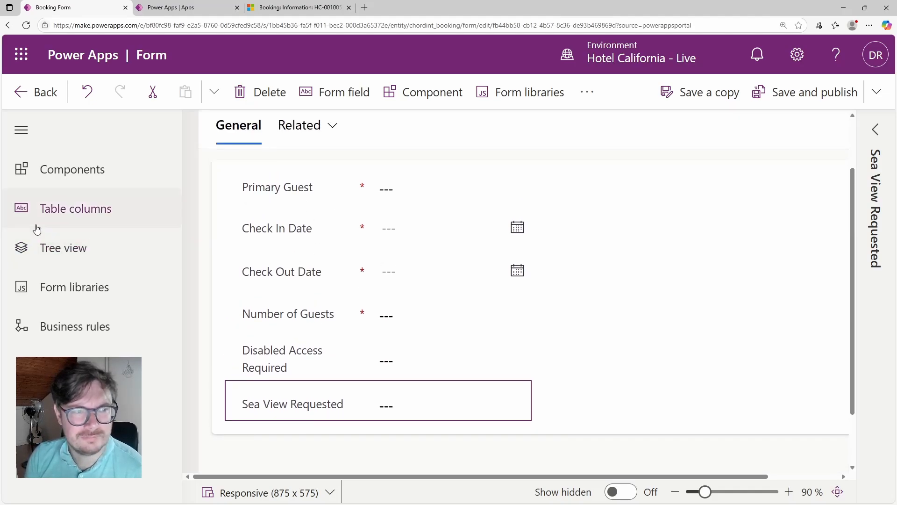
left_click(70, 247)
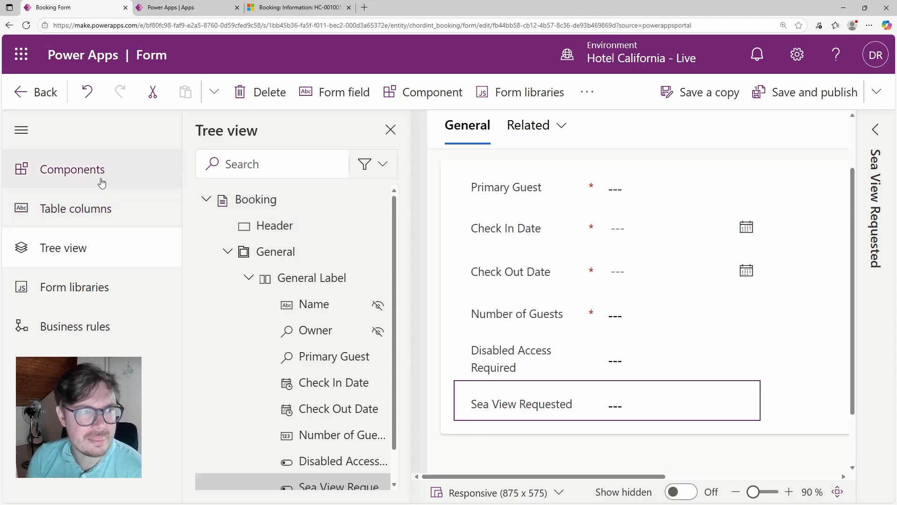
left_click(97, 206)
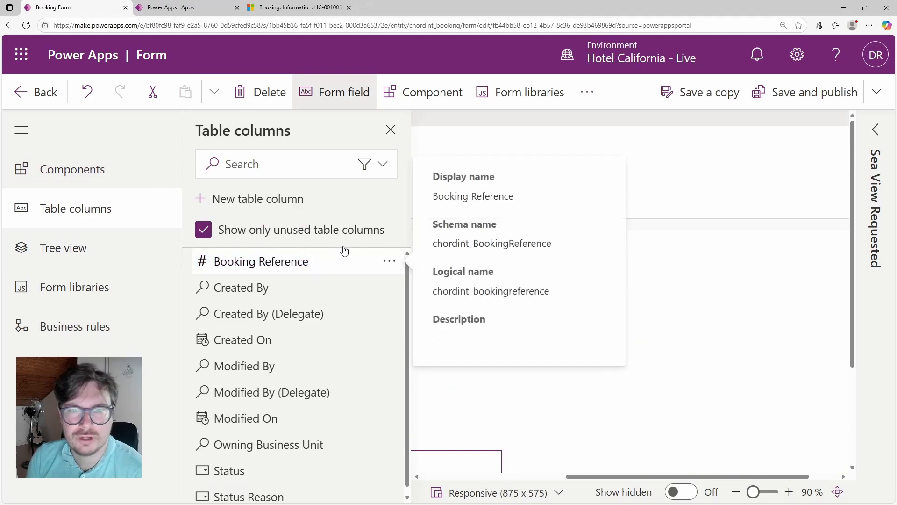
left_click_drag(364, 265, 647, 168)
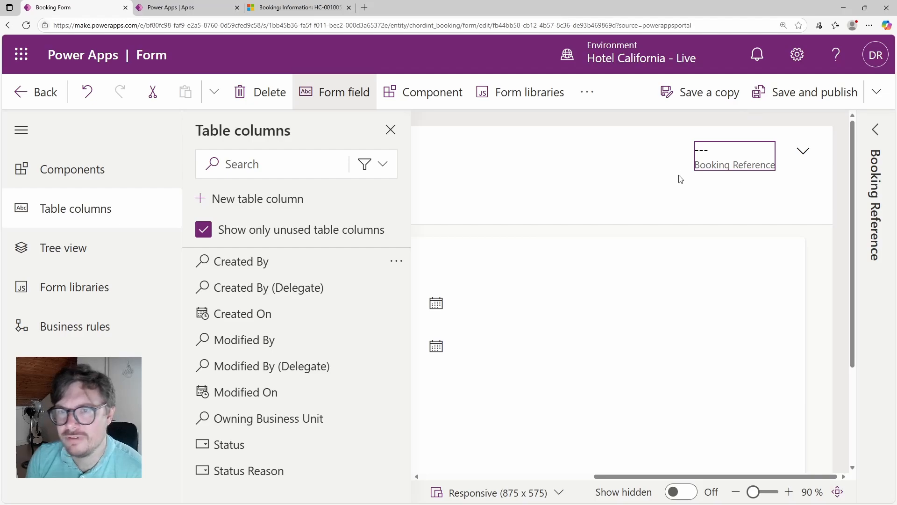
left_click(101, 255)
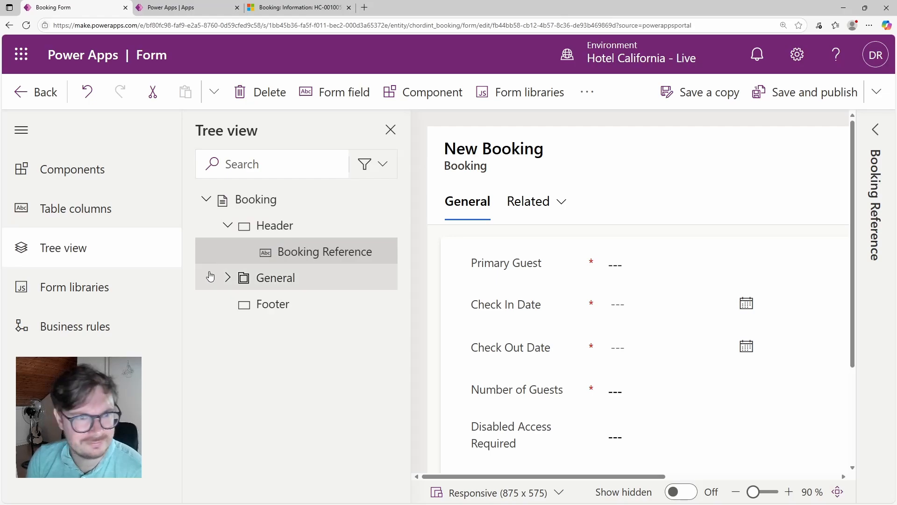
- Expand the General tab and its section to review the form's fields, and save and publish the Booking form
left_click(228, 278)
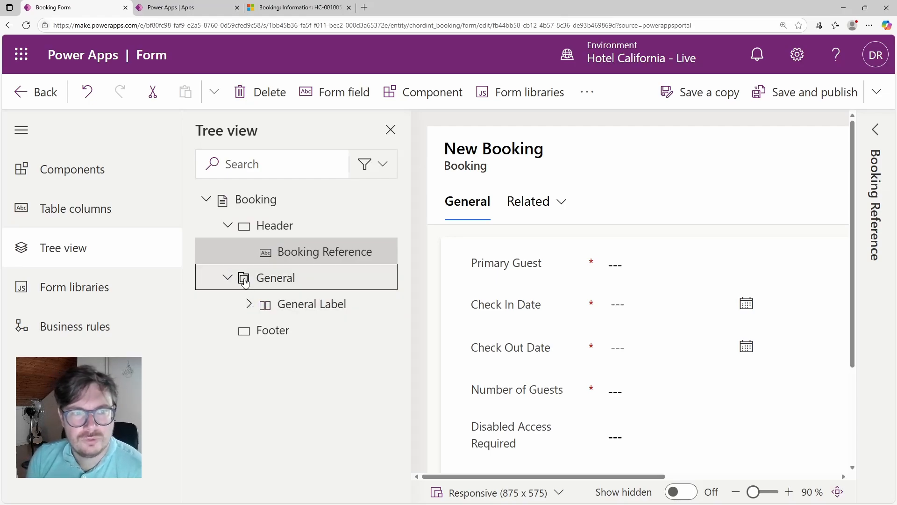
left_click(249, 304)
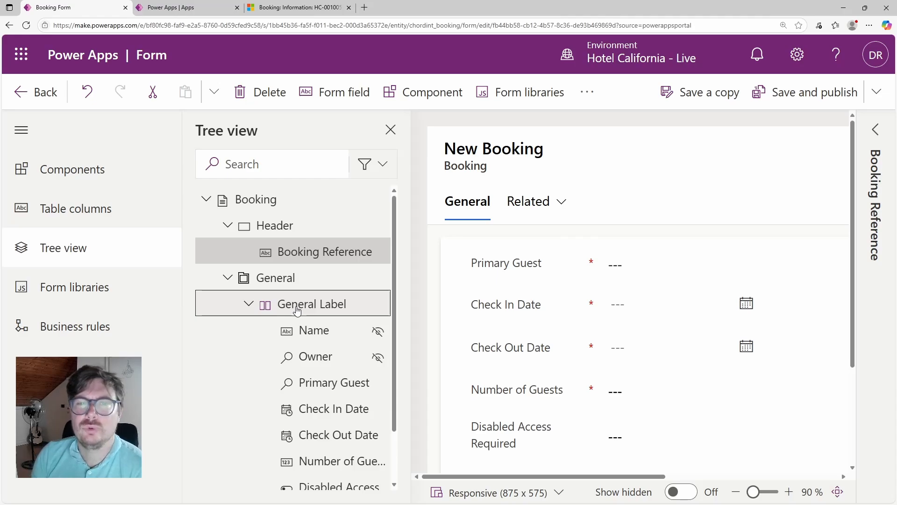
scroll(298, 309, "down", 1)
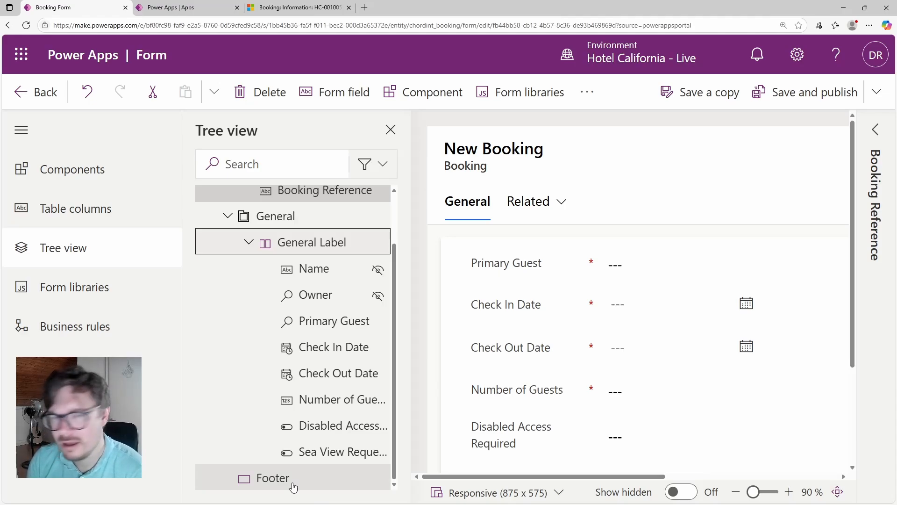
left_click(805, 100)
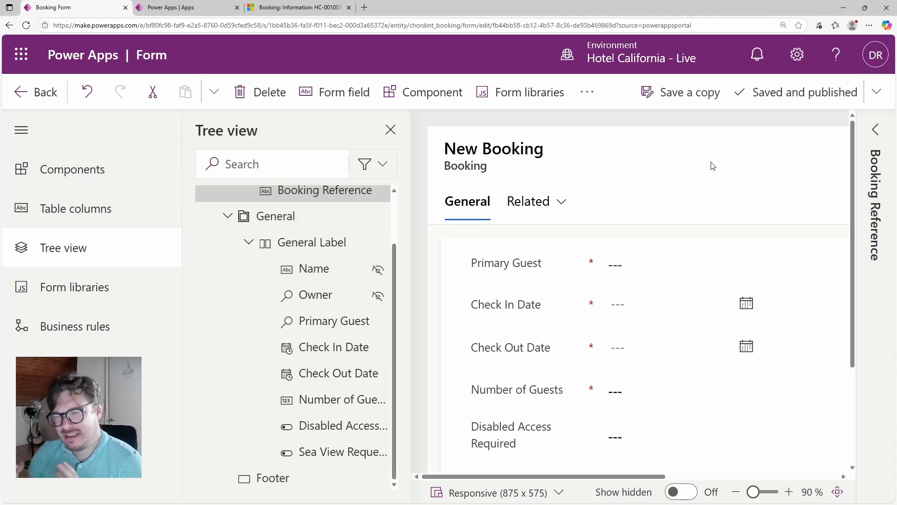
- Leave the form editor, switch from the Booking table's forms to its views, and open the Active Bookings view
left_click(52, 93)
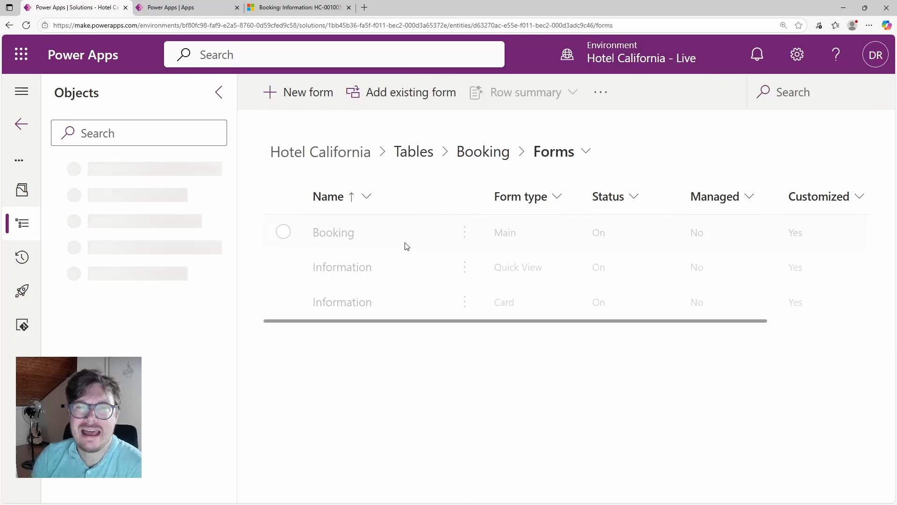
left_click(579, 160)
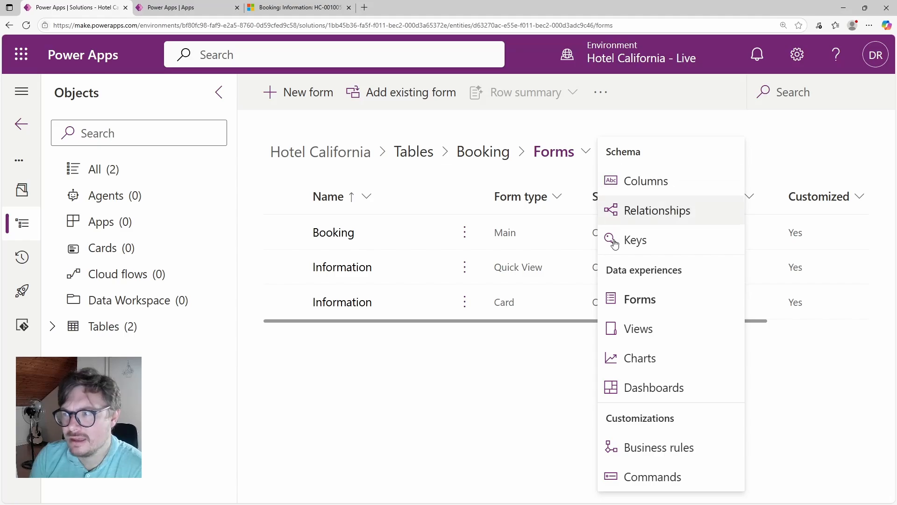
left_click(657, 340)
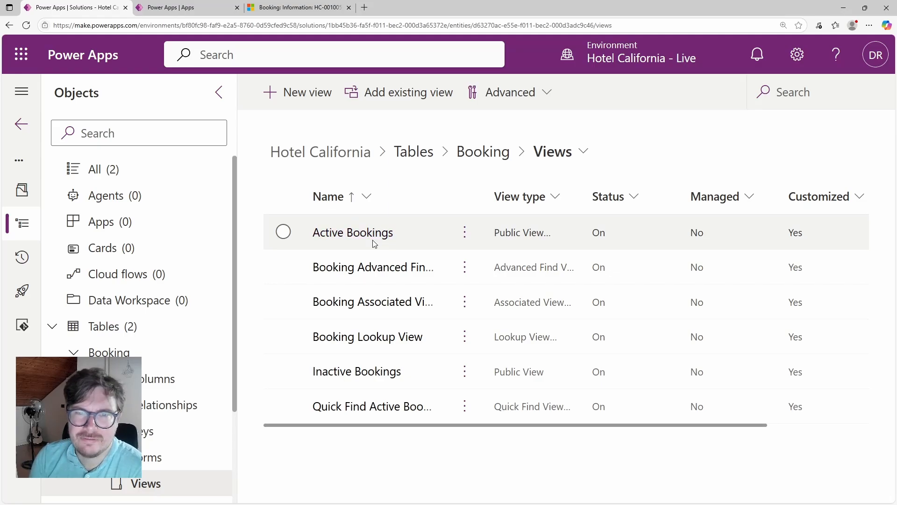
left_click(348, 237)
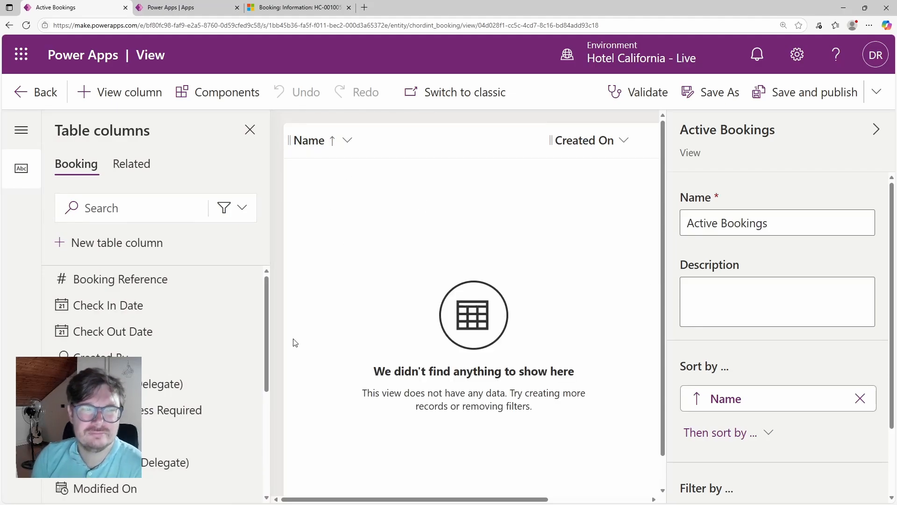
- Show the labelled navigation beside the table columns list and remove the Name column from the Active Bookings view
left_click(29, 136)
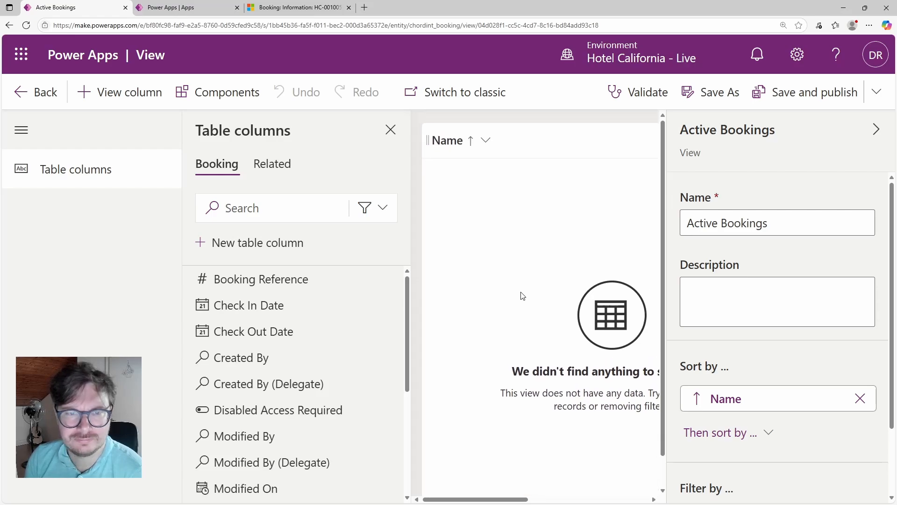
left_click(390, 130)
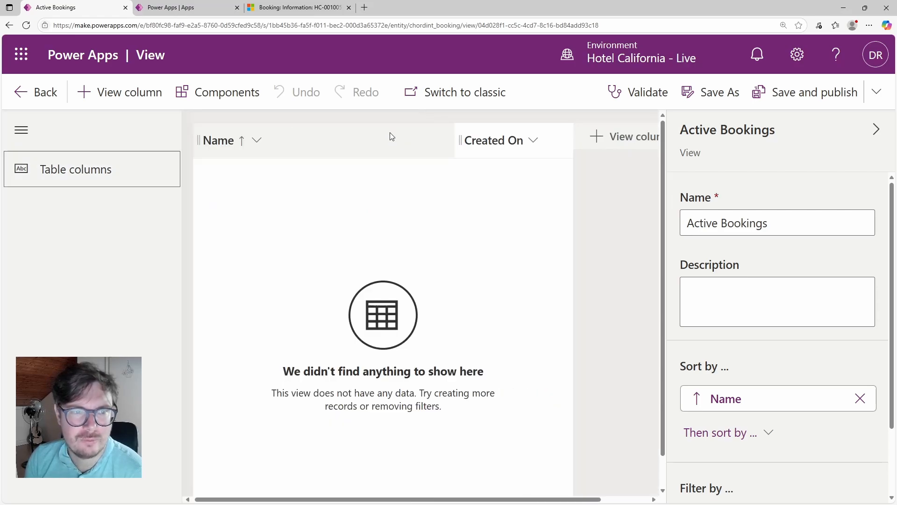
left_click(87, 174)
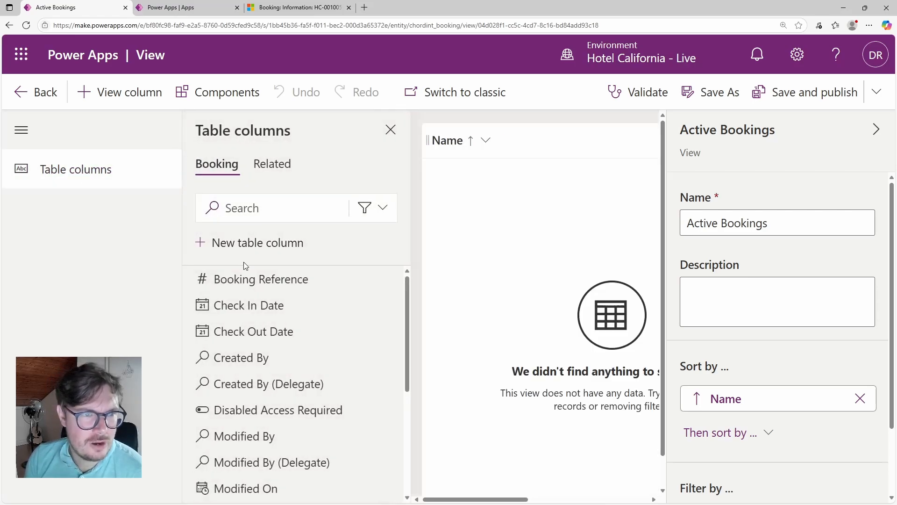
left_click(461, 149)
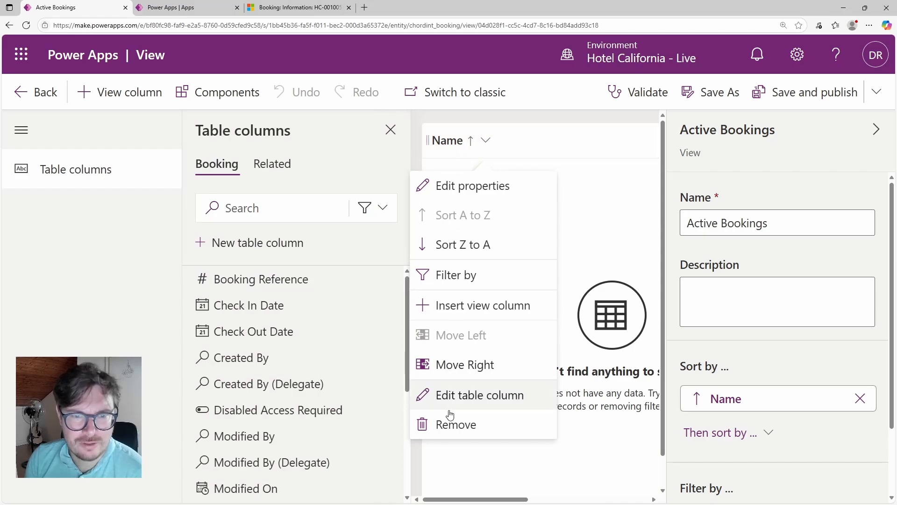
left_click(445, 424)
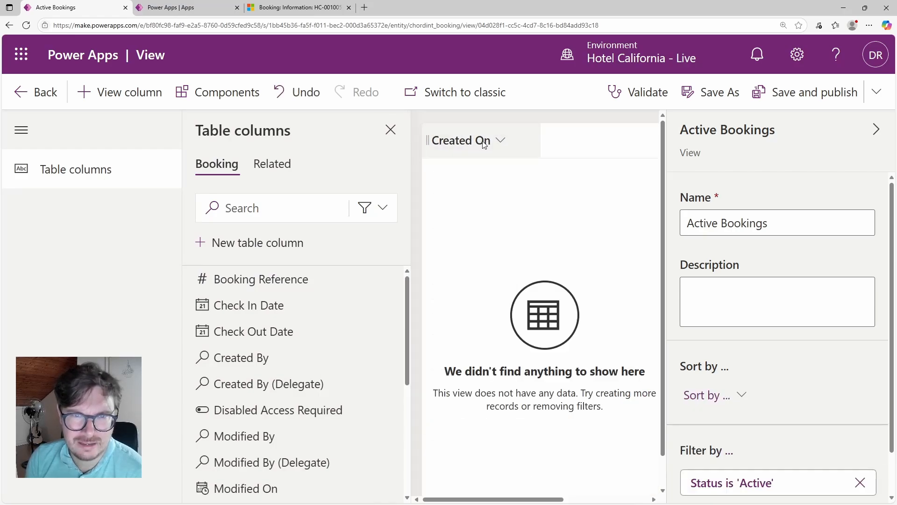
- Add the Booking Reference table column to the Active Bookings view and remove the Created On column
left_click(485, 141)
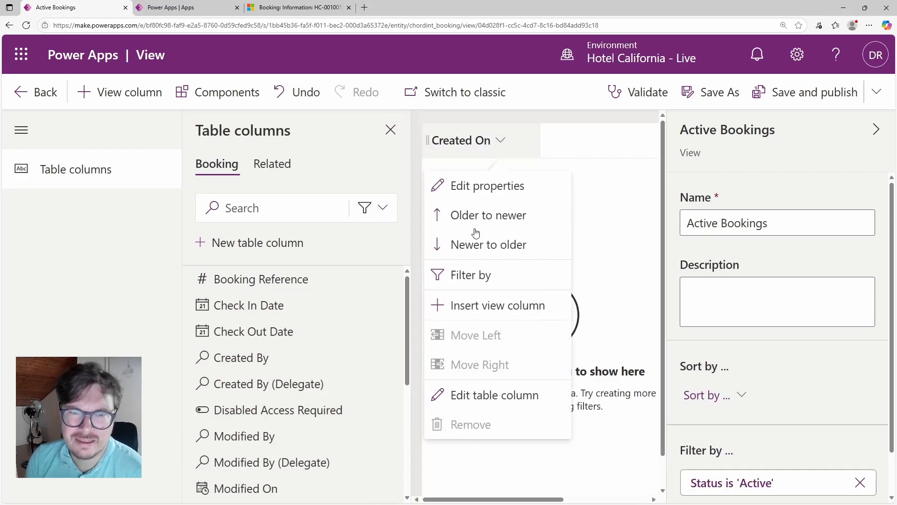
left_click(629, 238)
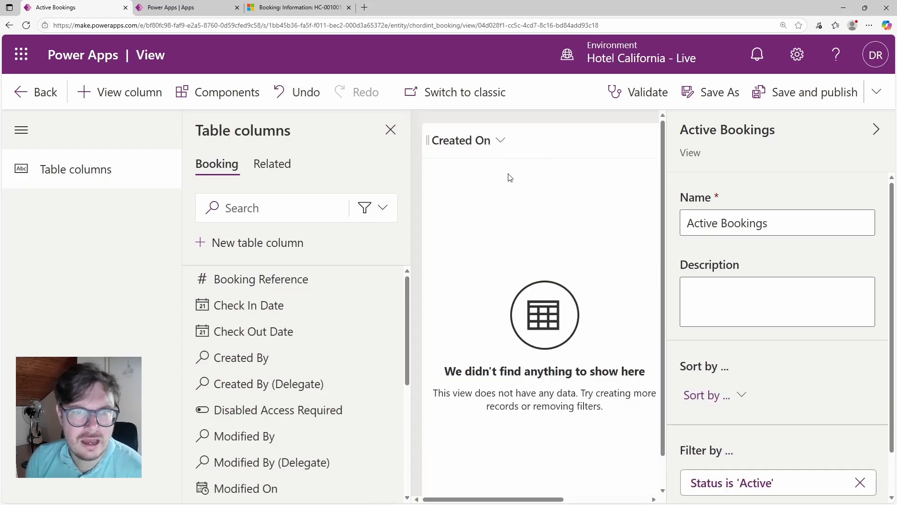
left_click(313, 280)
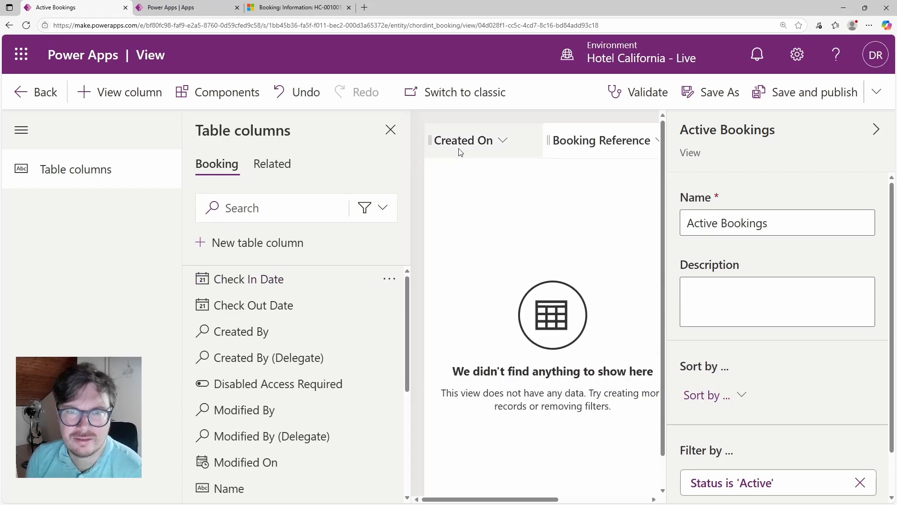
left_click(500, 141)
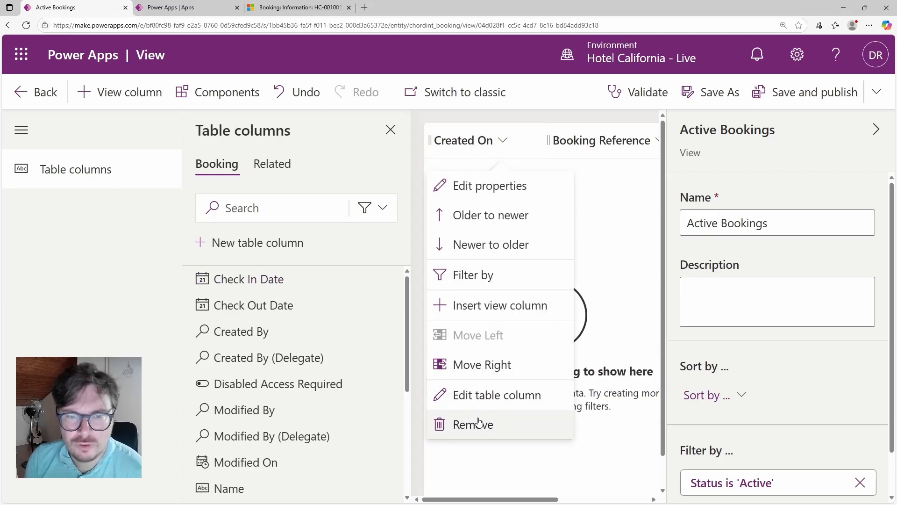
- Remove the Created On column from the Active Bookings view and add the Primary Guest column
left_click(479, 422)
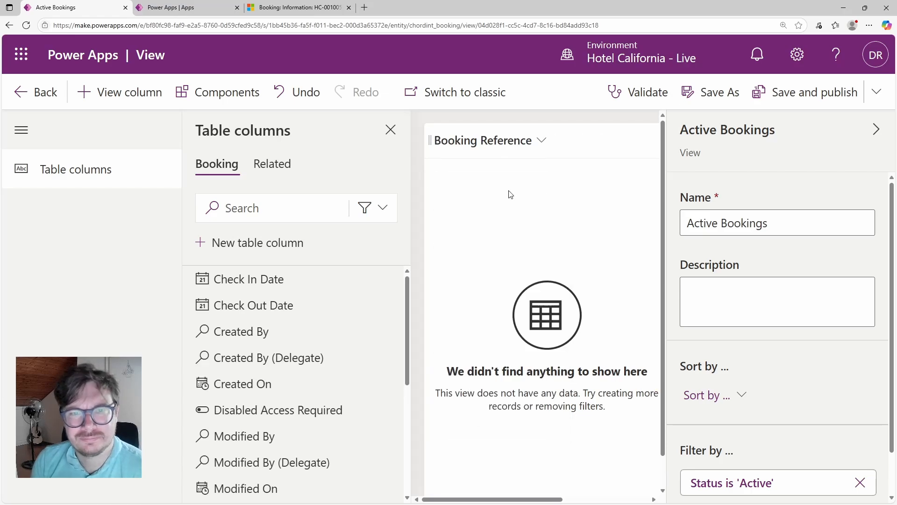
scroll(287, 414, "down", 4)
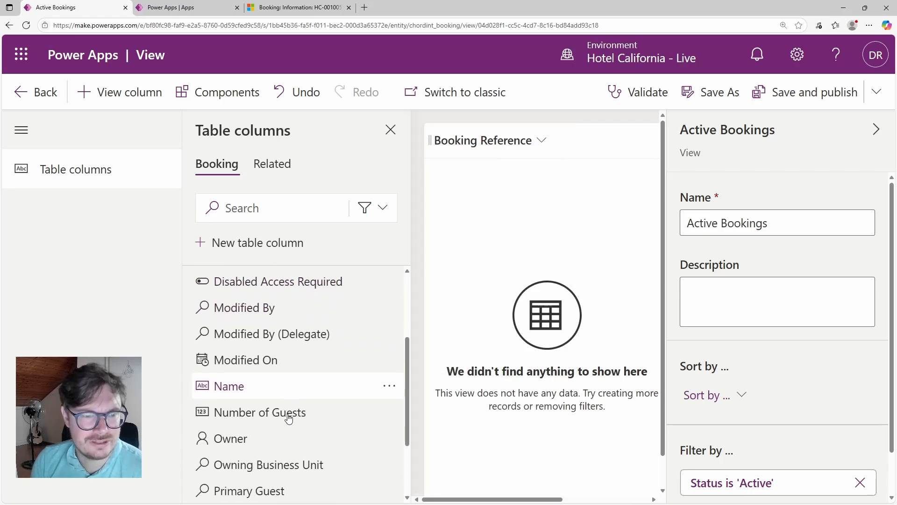
left_click(275, 440)
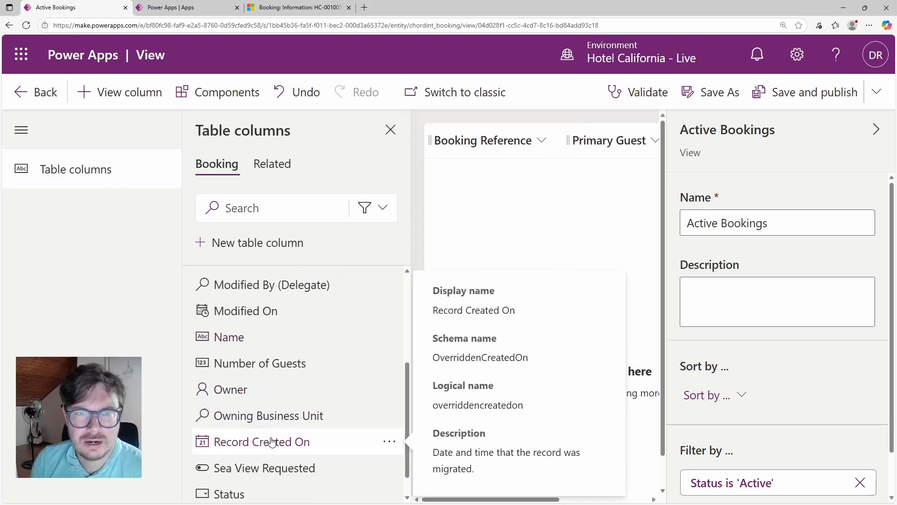
- Add the Check In Date and Check Out Date columns to the Active Bookings view
left_click(877, 131)
scroll(311, 348, "up", 4)
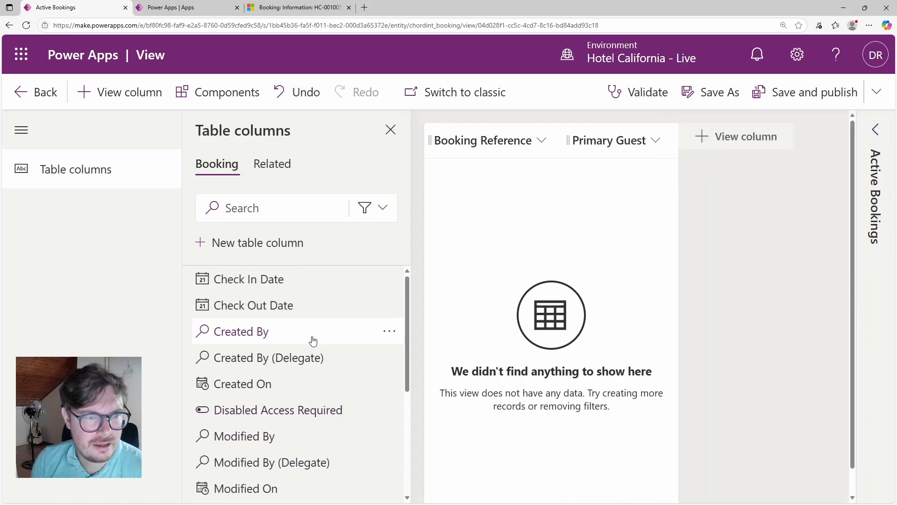
left_click(283, 286)
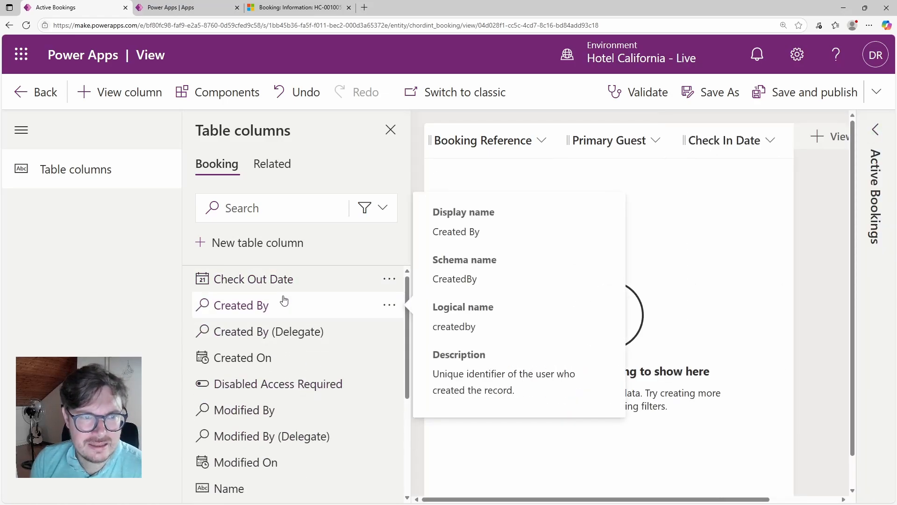
left_click(284, 286)
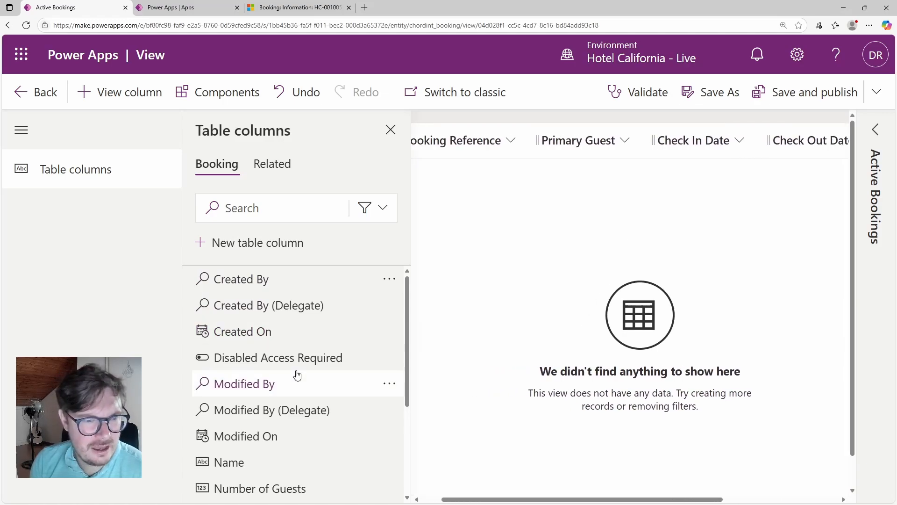
scroll(296, 373, "down", 3)
scroll(297, 374, "up", 2)
scroll(297, 374, "up", 1)
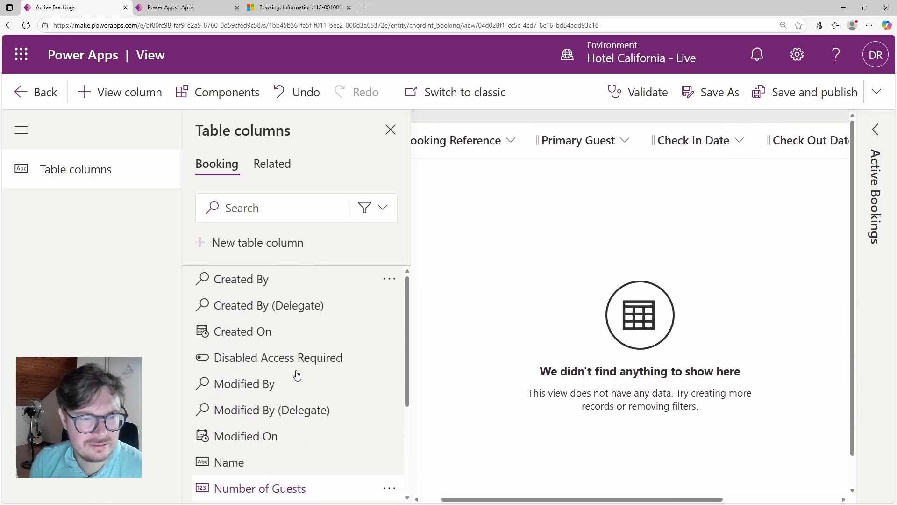
scroll(298, 374, "down", 2)
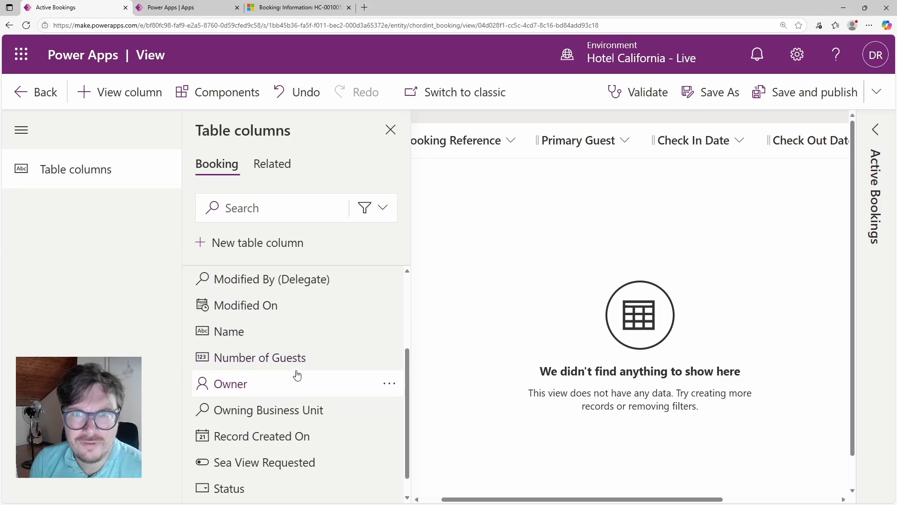
left_click(391, 131)
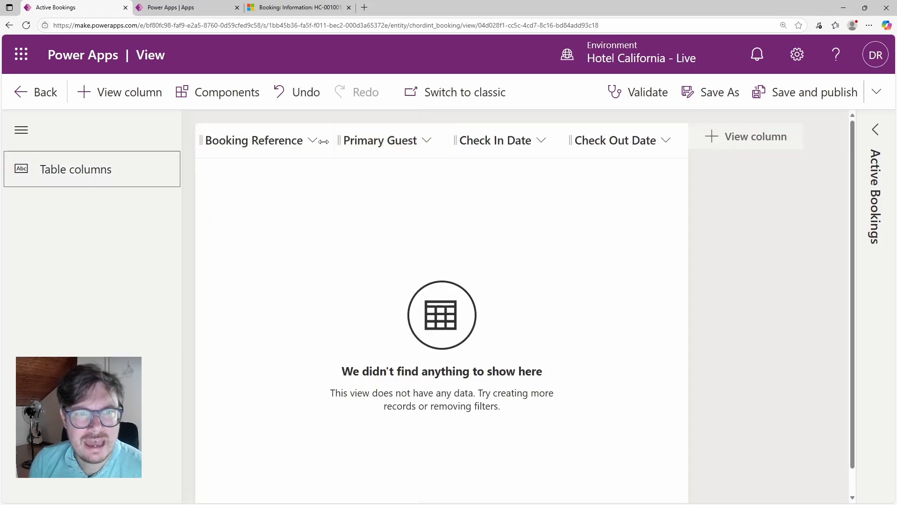
- Sort the Active Bookings view by Check In Date from newer to older
left_click(312, 142)
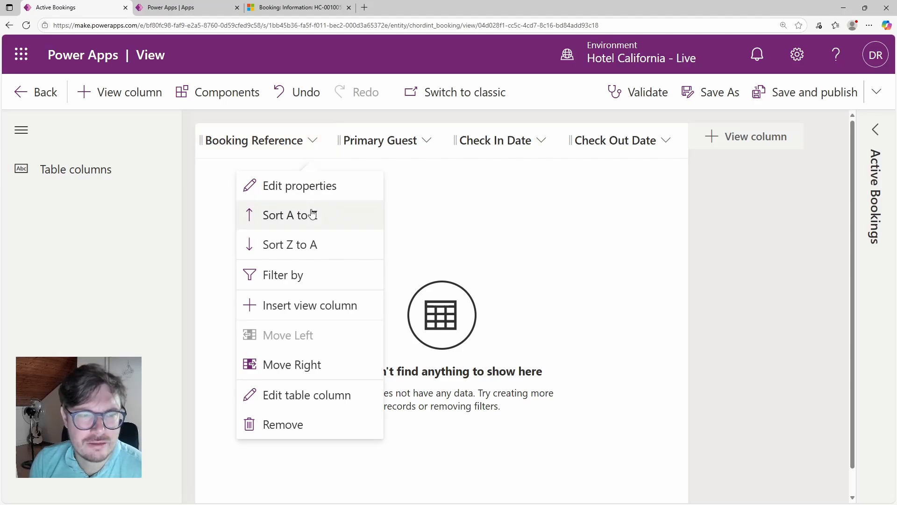
left_click(504, 150)
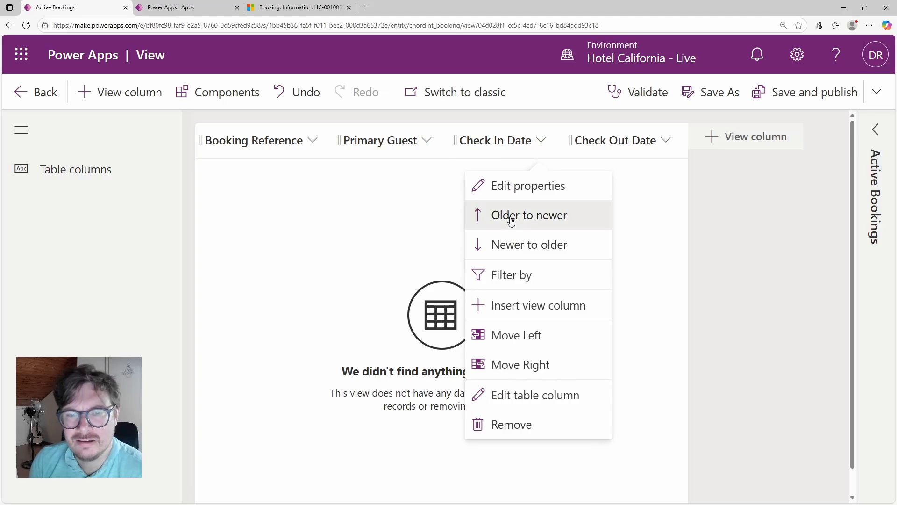
left_click(511, 220)
left_click(514, 155)
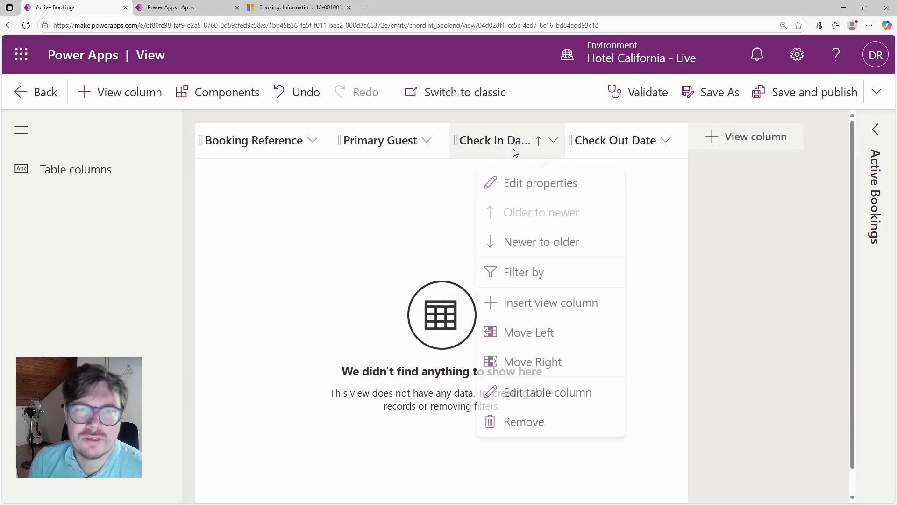
left_click(517, 244)
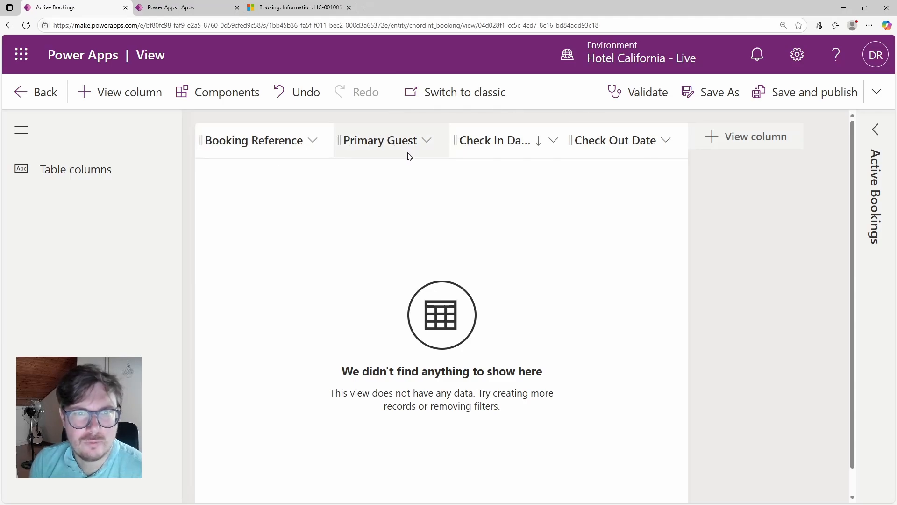
- Review the view's sort and filter settings, and save and publish the Active Bookings view
left_click(876, 131)
scroll(785, 310, "down", 2)
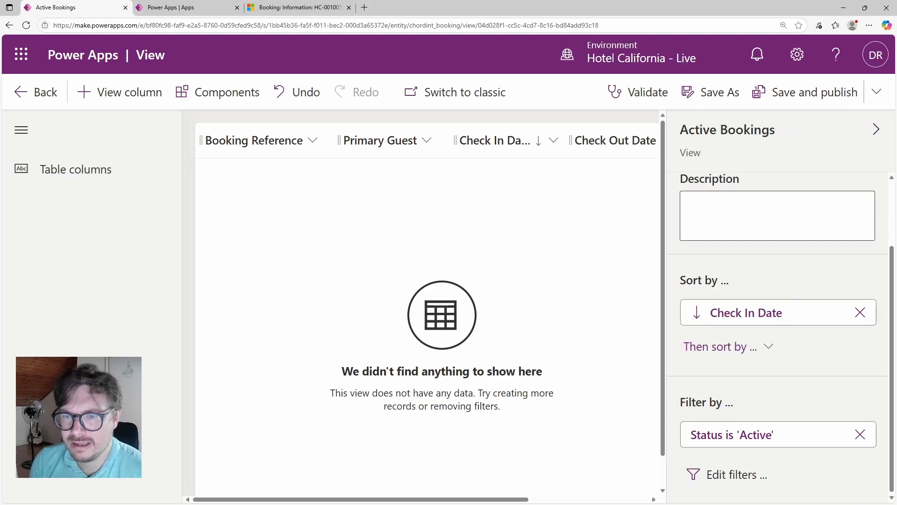
left_click(804, 99)
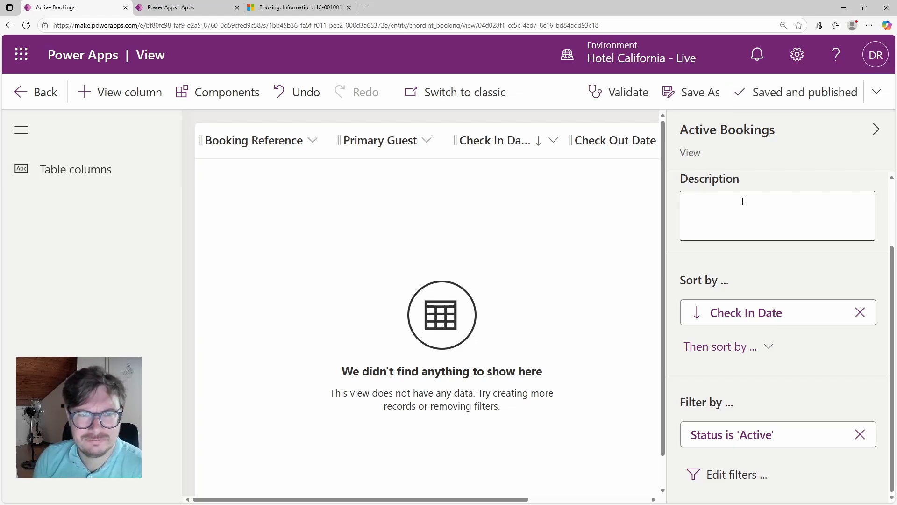
- Return to the Booking table's views and create a view named Check Out Today without AI-generated column suggestions
left_click(47, 99)
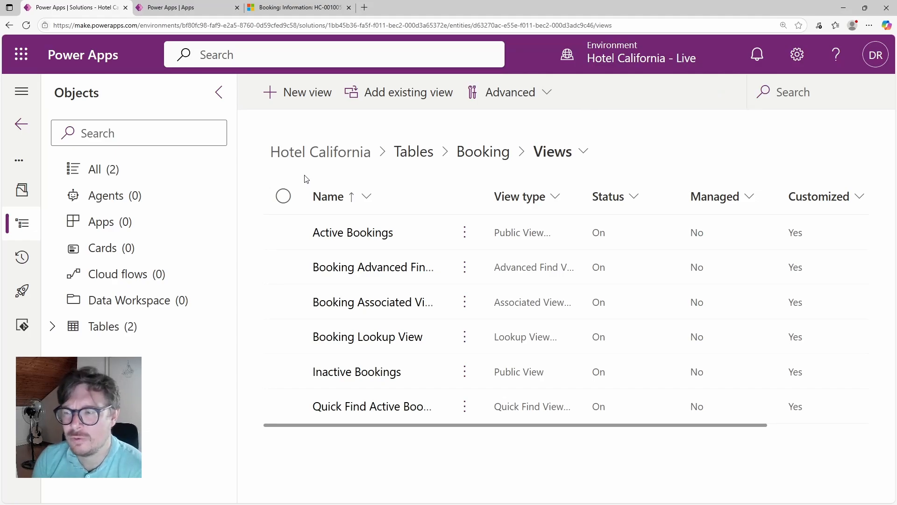
left_click(306, 105)
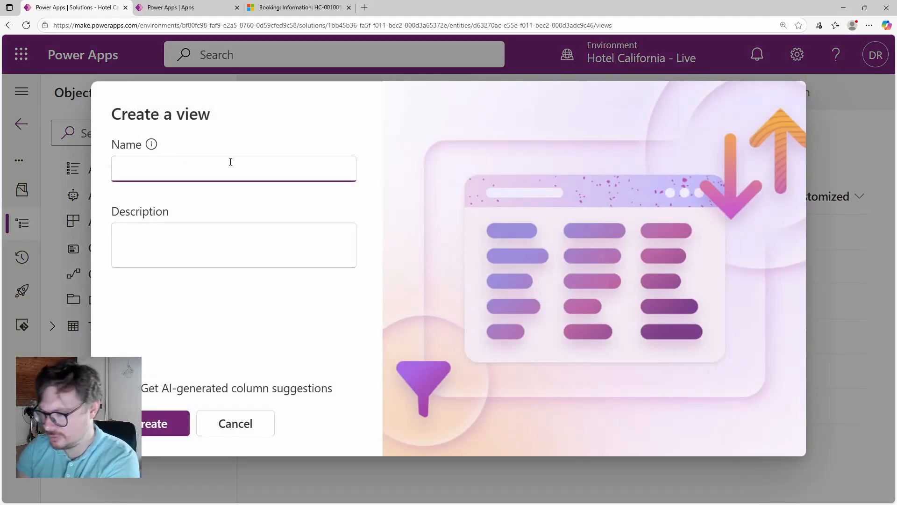
type("Check Out ")
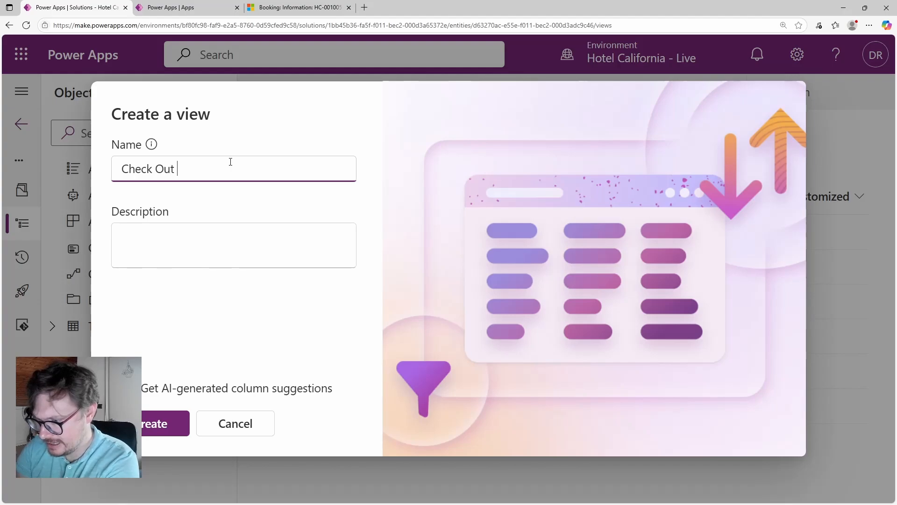
type("Today")
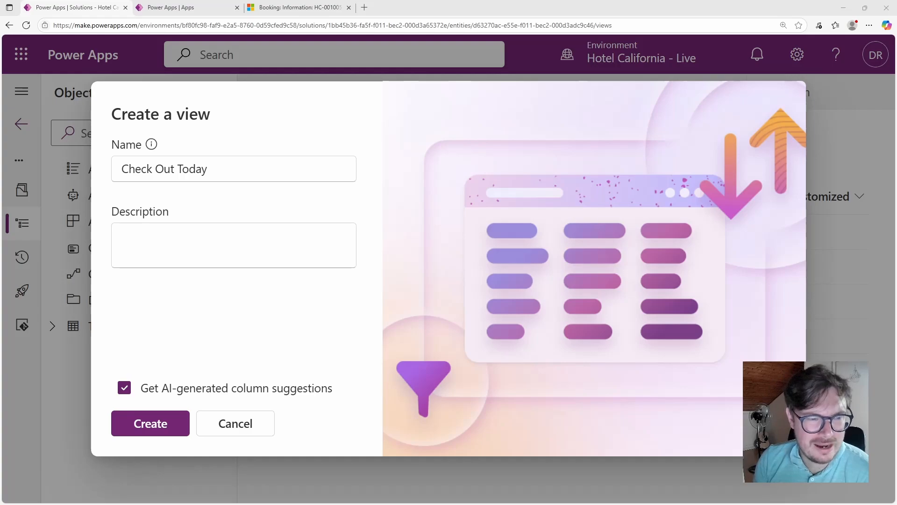
left_click(124, 388)
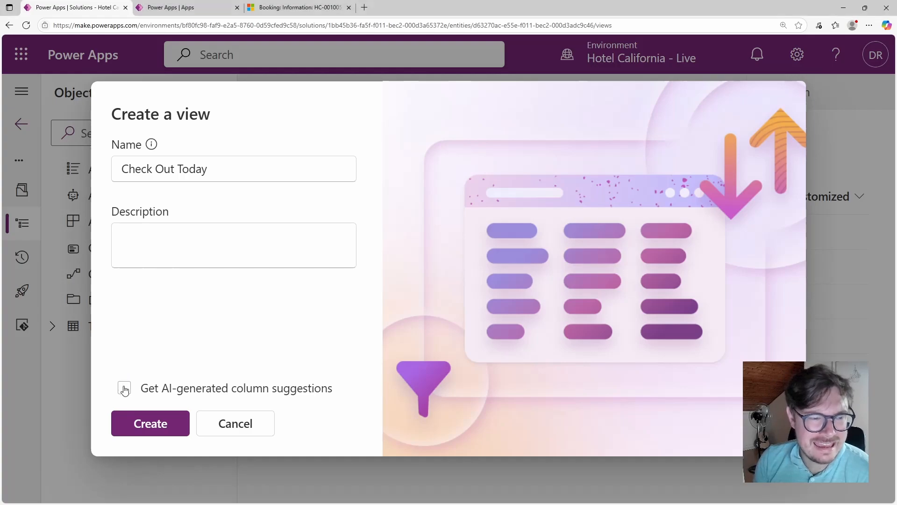
left_click(134, 422)
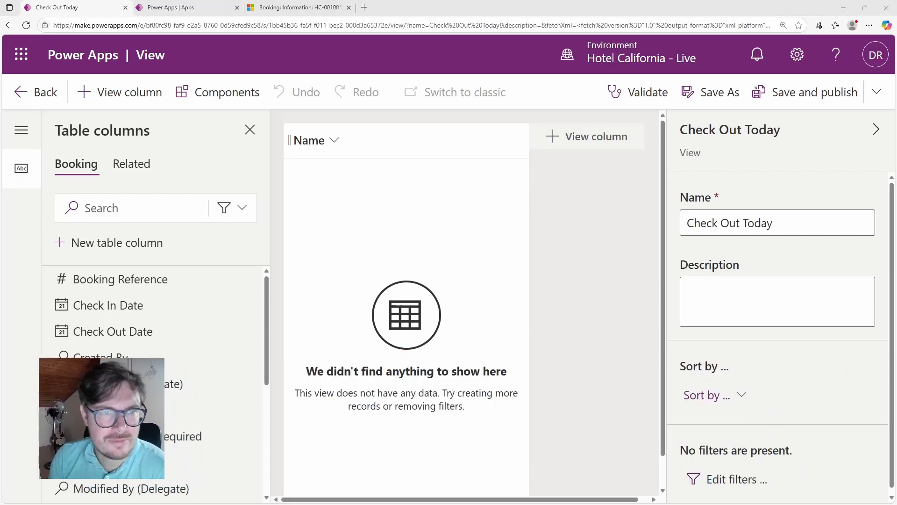
- Add the Booking Reference, Check In Date, Check Out Date and Primary Guest columns to the Check Out Today view
mouse_move(120, 279)
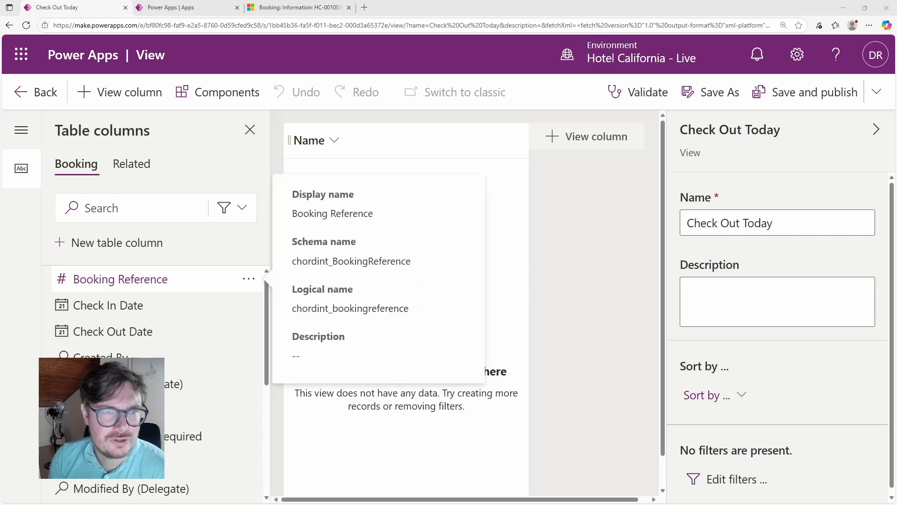
left_click(113, 286)
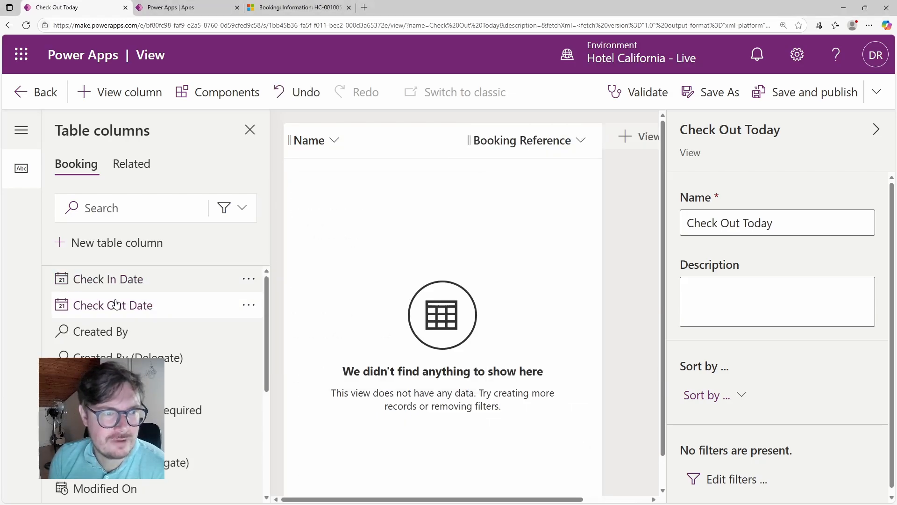
scroll(119, 304, "down", 1)
scroll(117, 305, "down", 1)
scroll(116, 304, "up", 1)
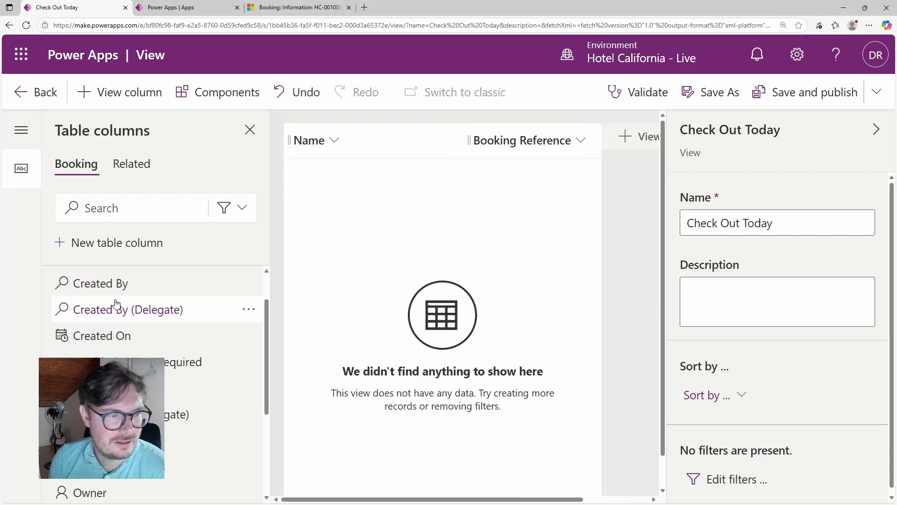
scroll(116, 304, "down", 2)
scroll(116, 304, "up", 3)
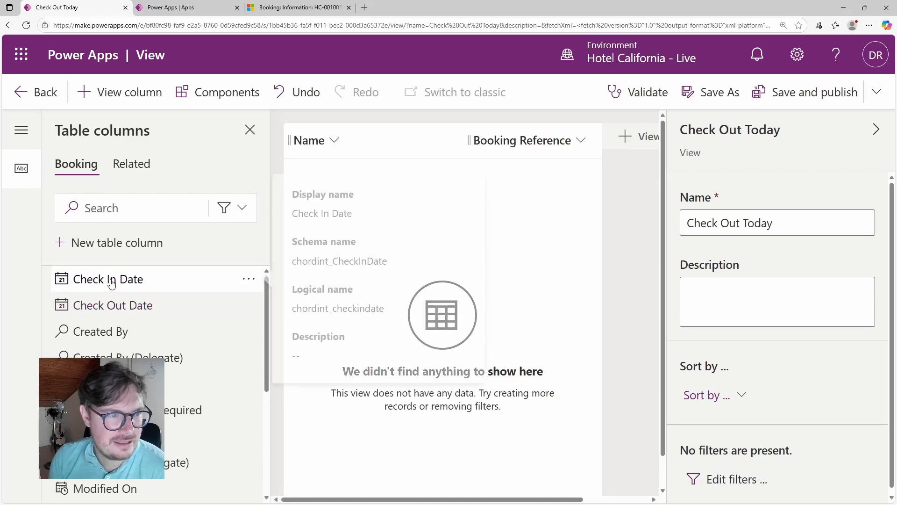
left_click(113, 279)
left_click(112, 280)
scroll(114, 367, "down", 3)
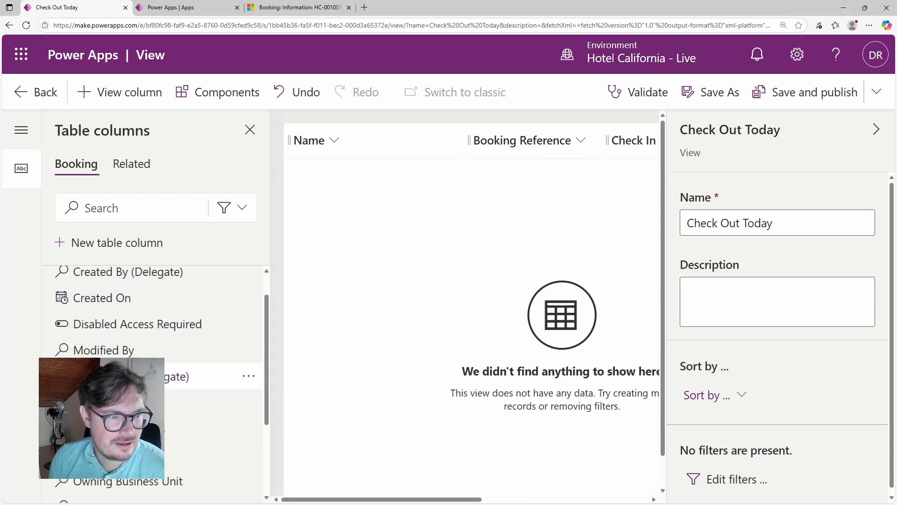
left_click(122, 410)
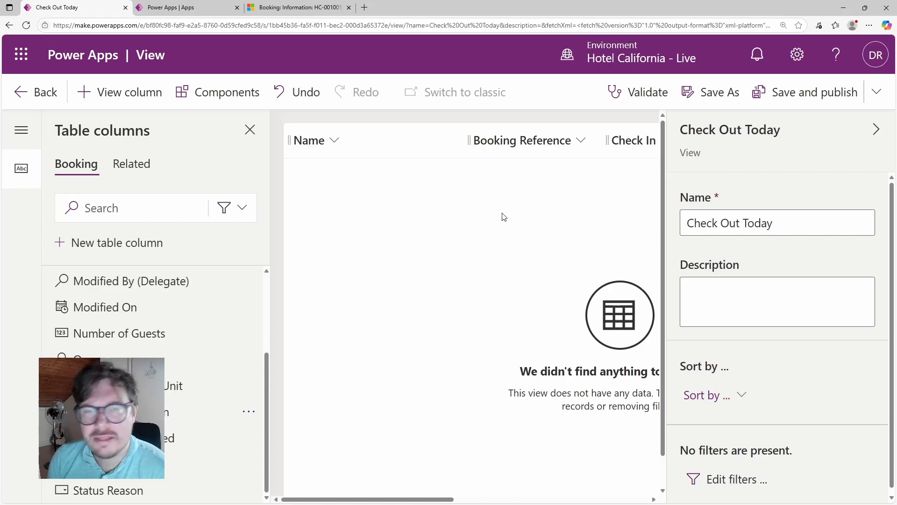
- Remove the Name column from the Check Out Today view
left_click(355, 141)
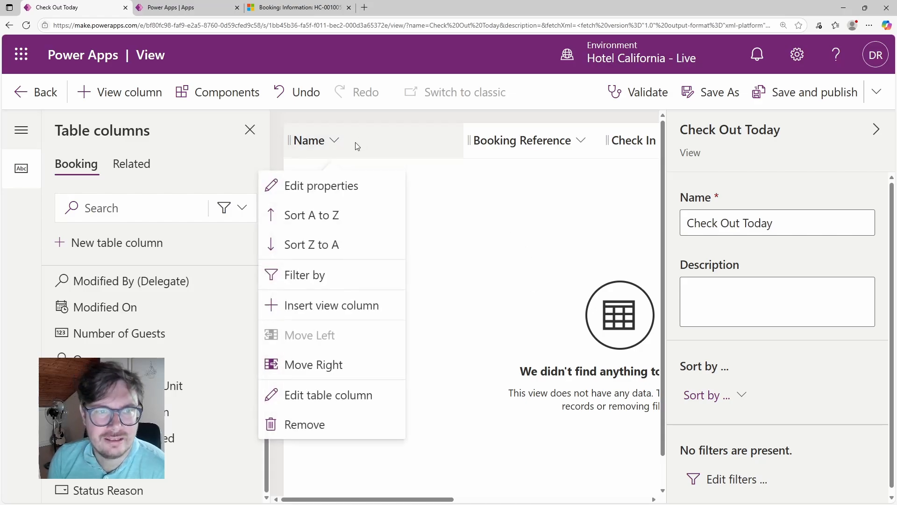
left_click(293, 426)
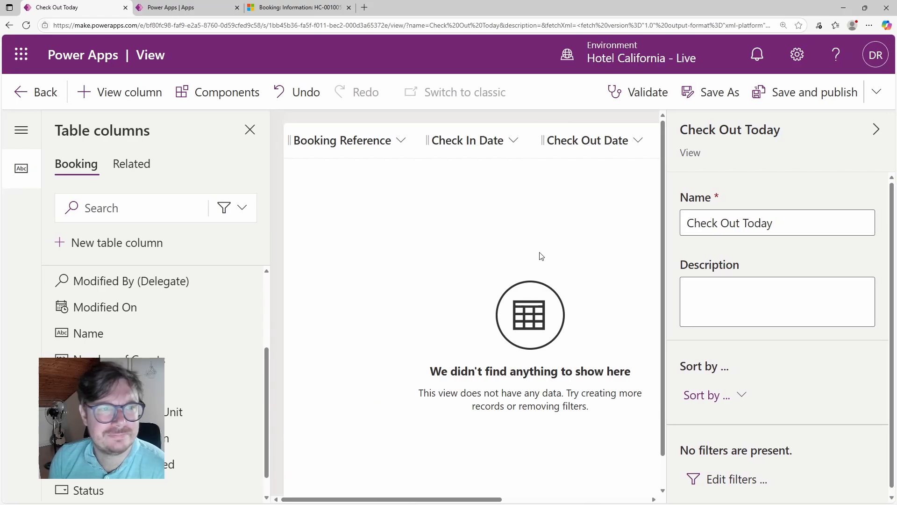
scroll(495, 187, "right", 1)
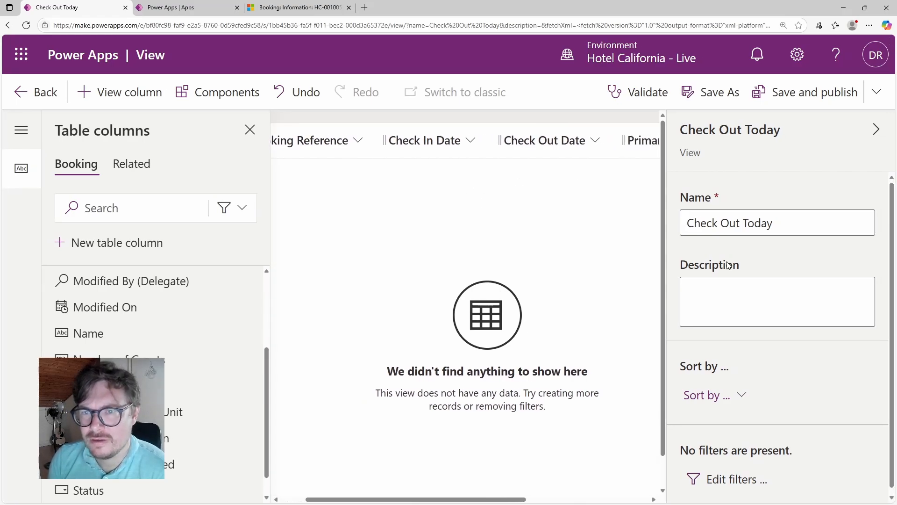
scroll(733, 327, "down", 1)
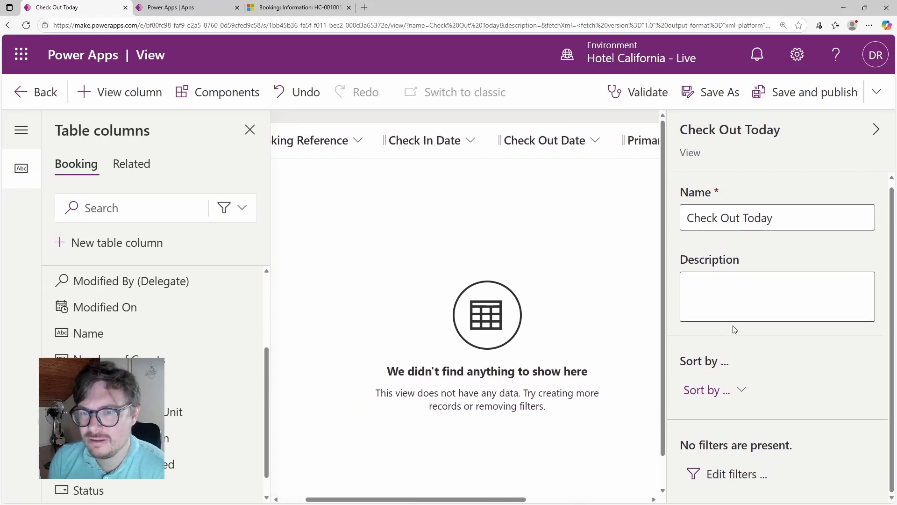
left_click(720, 392)
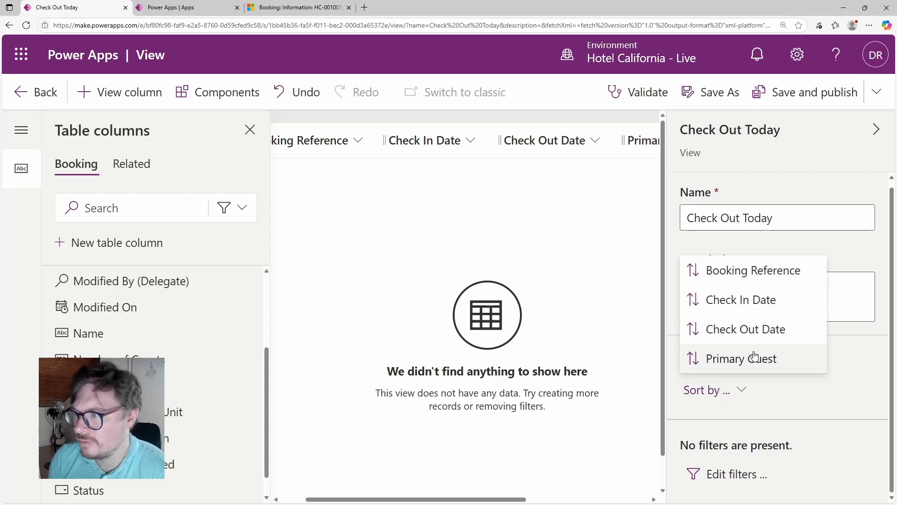
left_click(804, 400)
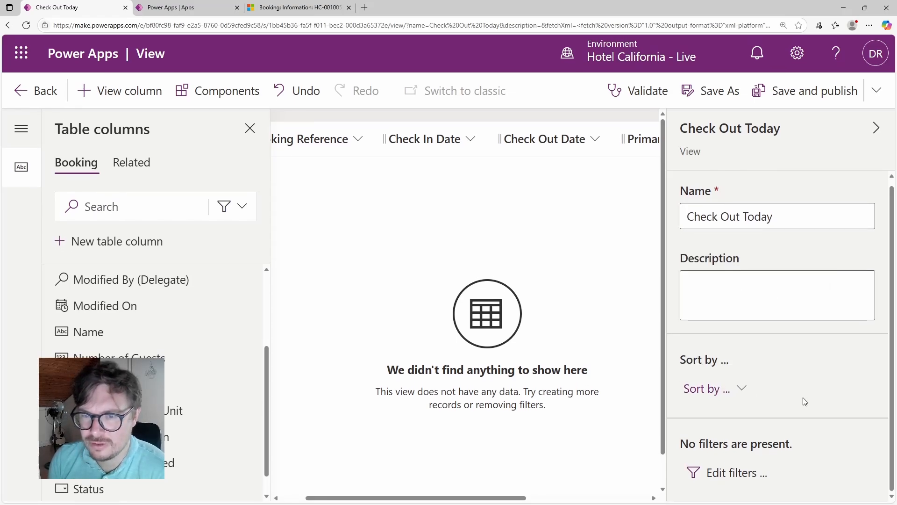
left_click(730, 477)
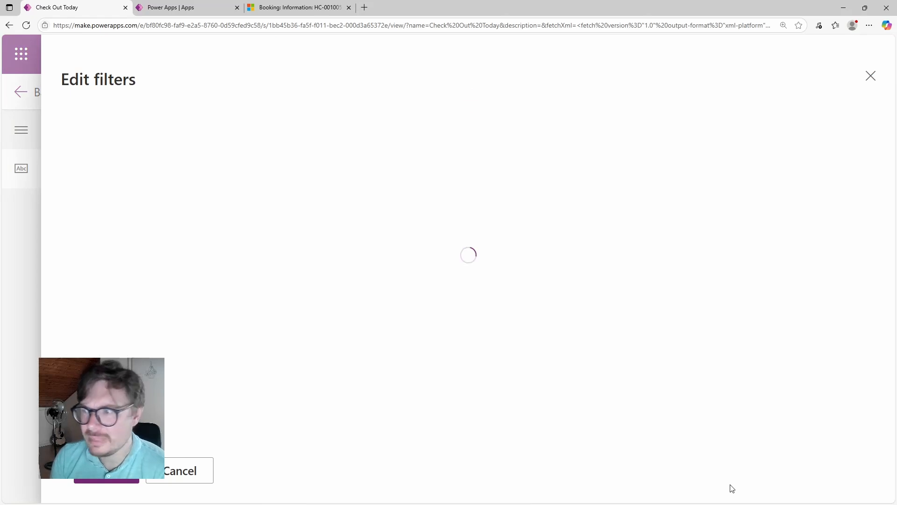
left_click(870, 76)
- Examine the comparison operators offered by the Check Out Date column's own filter, and close it without applying one
left_click(539, 150)
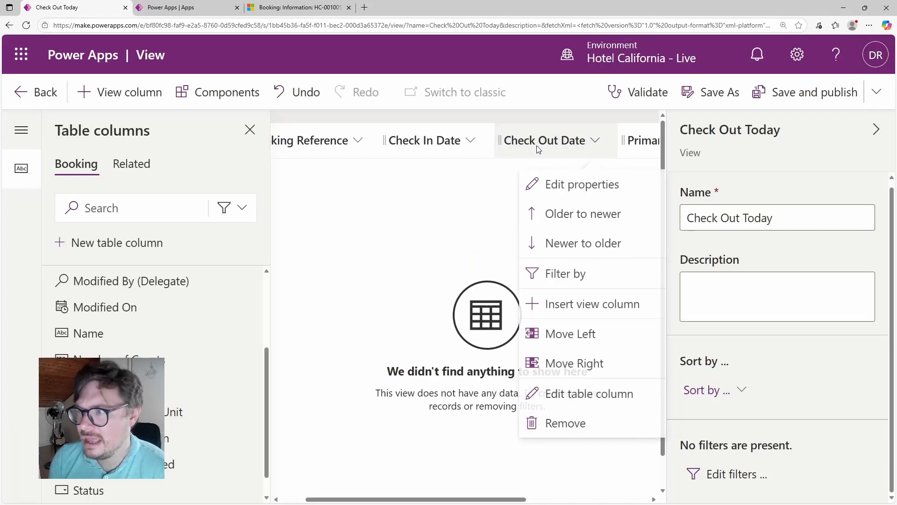
left_click(588, 280)
left_click(691, 228)
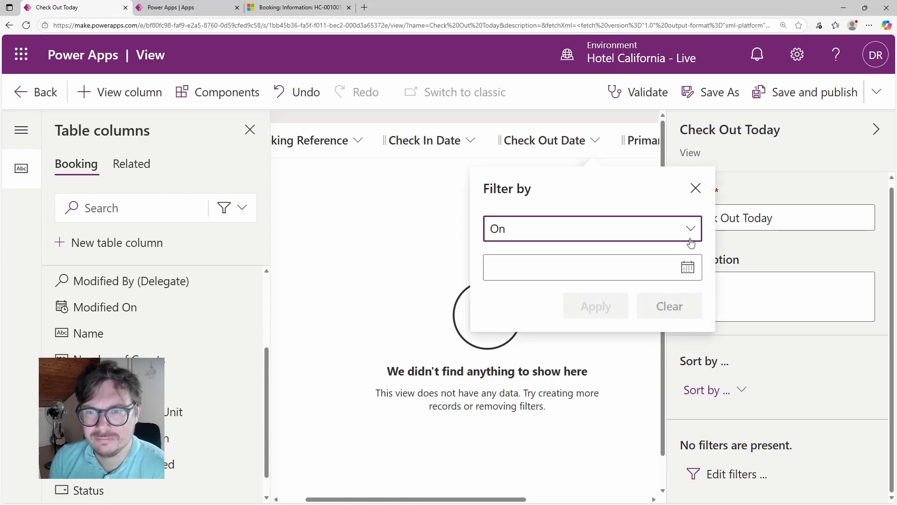
scroll(415, 411, "down", 5)
scroll(415, 411, "down", 15)
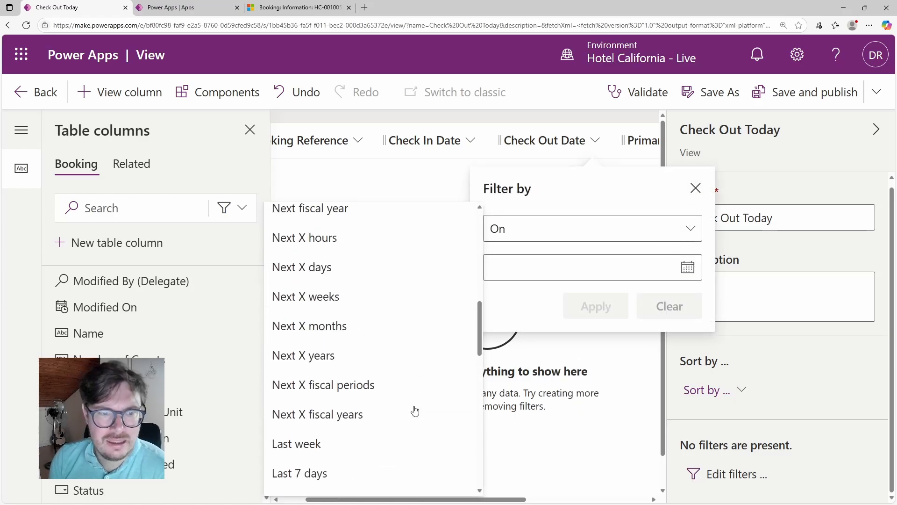
scroll(415, 411, "down", 3)
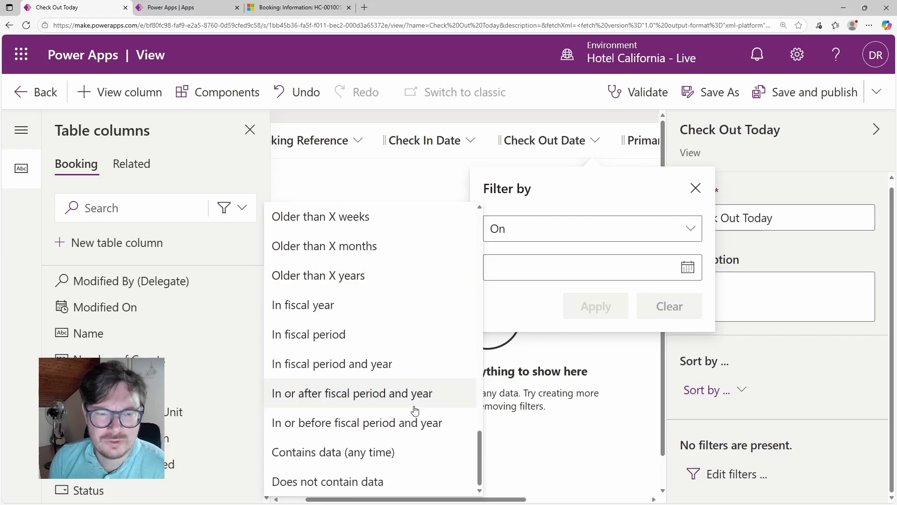
left_click(592, 435)
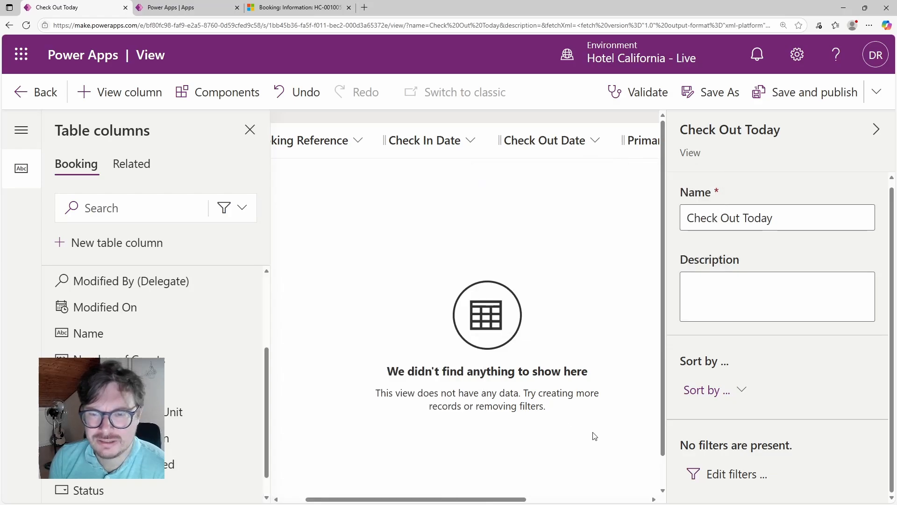
- Open the view's filter editor and add a condition row on the Check Out Date column
left_click(749, 473)
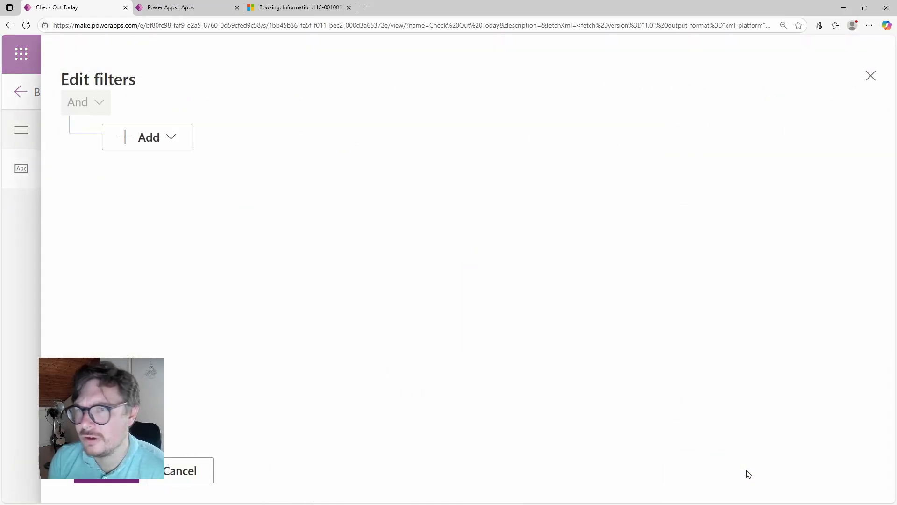
left_click(140, 143)
left_click(141, 164)
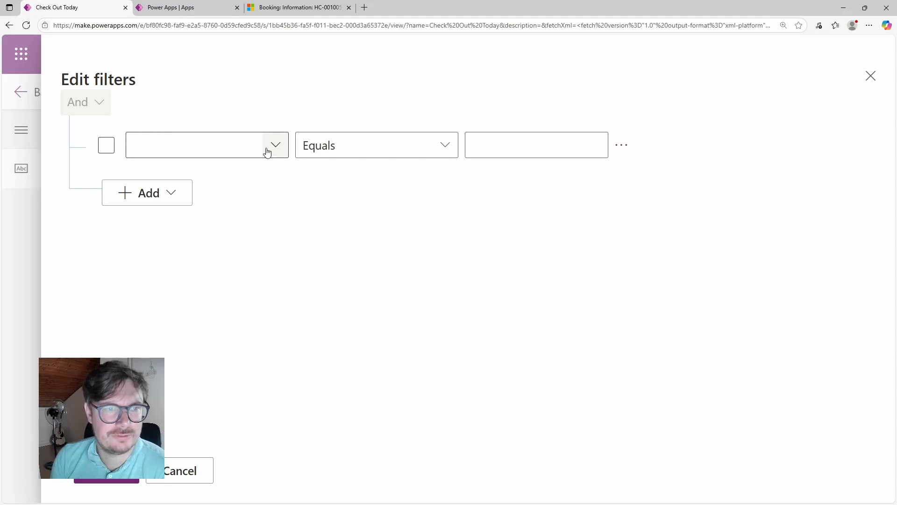
left_click(266, 148)
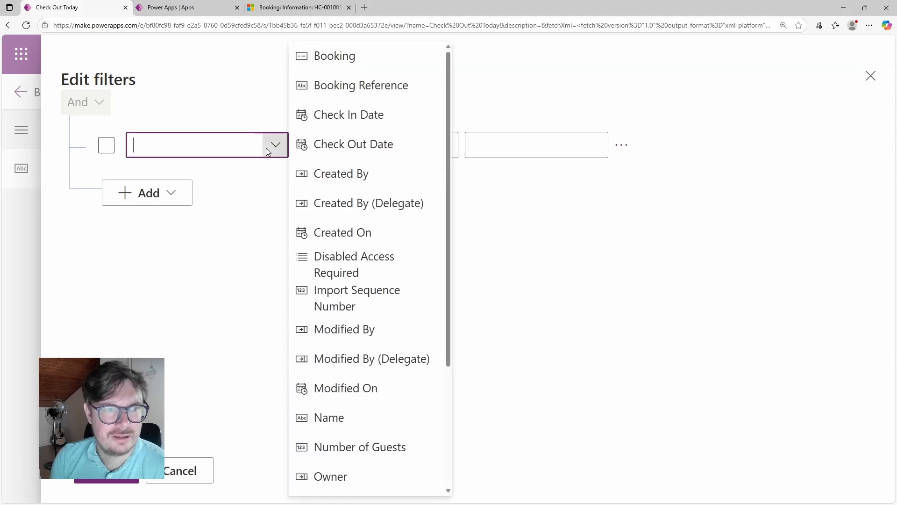
left_click(373, 148)
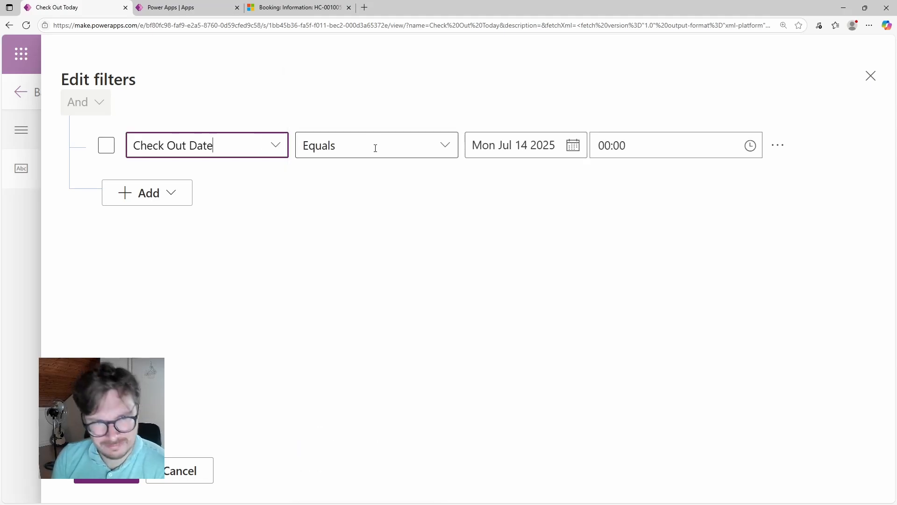
- Set the operator of the Check Out Date condition to Today
left_click(443, 143)
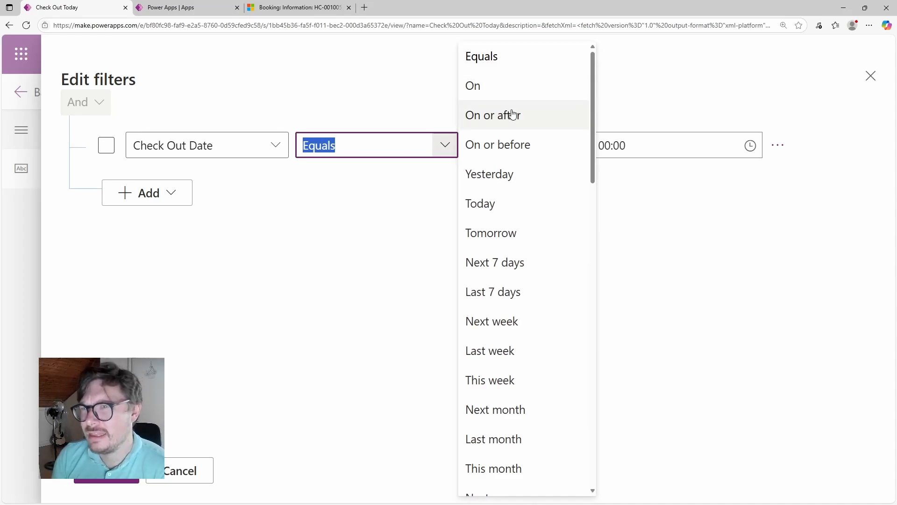
scroll(512, 114, "down", 1)
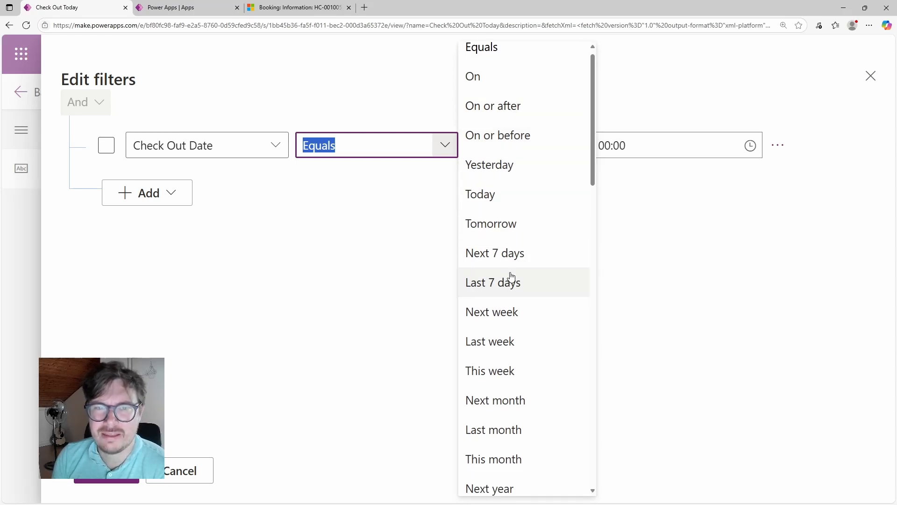
scroll(511, 276, "down", 1)
scroll(512, 242, "down", 15)
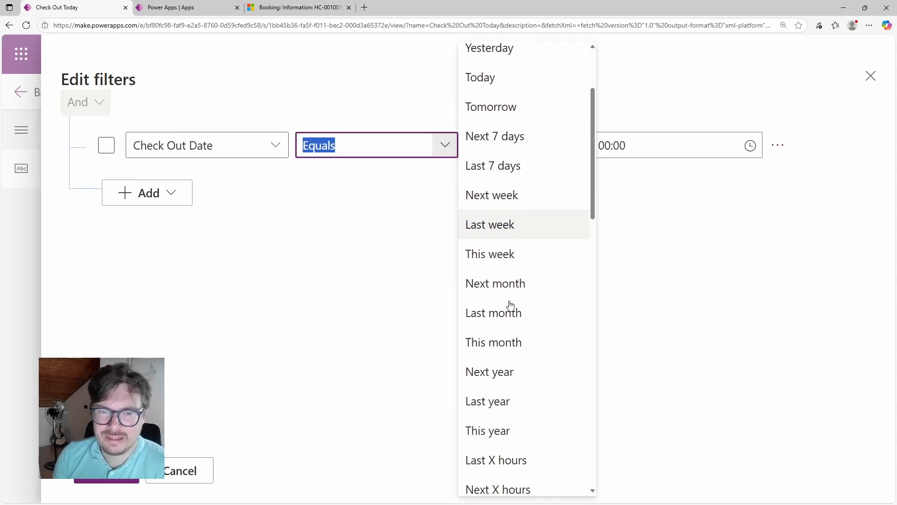
scroll(511, 306, "down", 5)
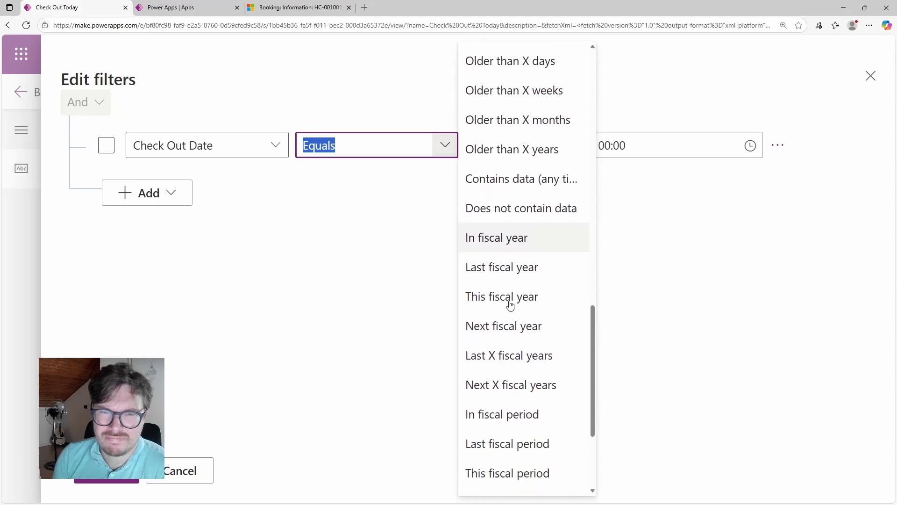
scroll(510, 304, "up", 2)
scroll(510, 305, "up", 20)
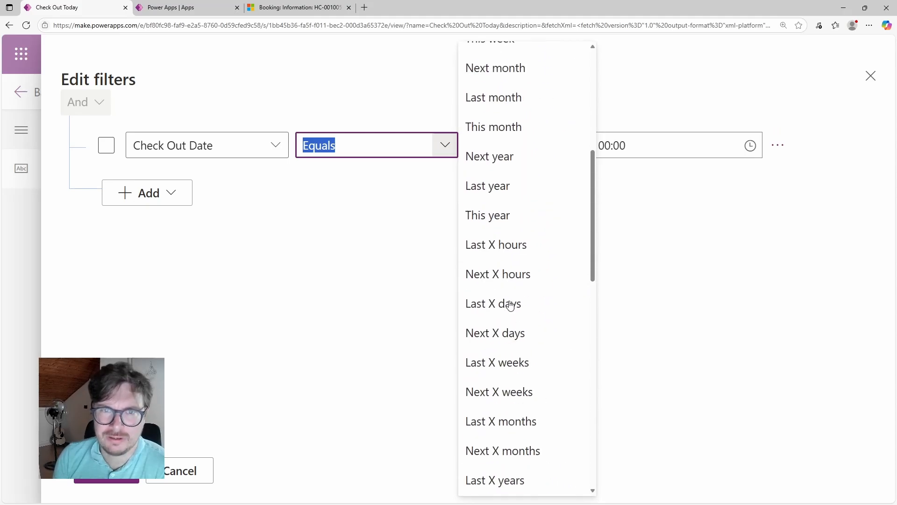
left_click(496, 212)
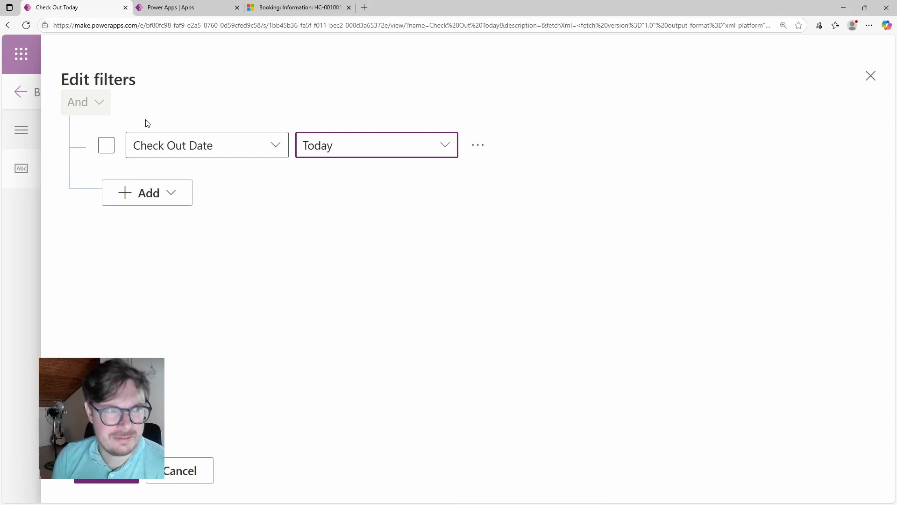
- Try out a nested condition group in the filter, check its And/Or choices, and delete the group
left_click(126, 200)
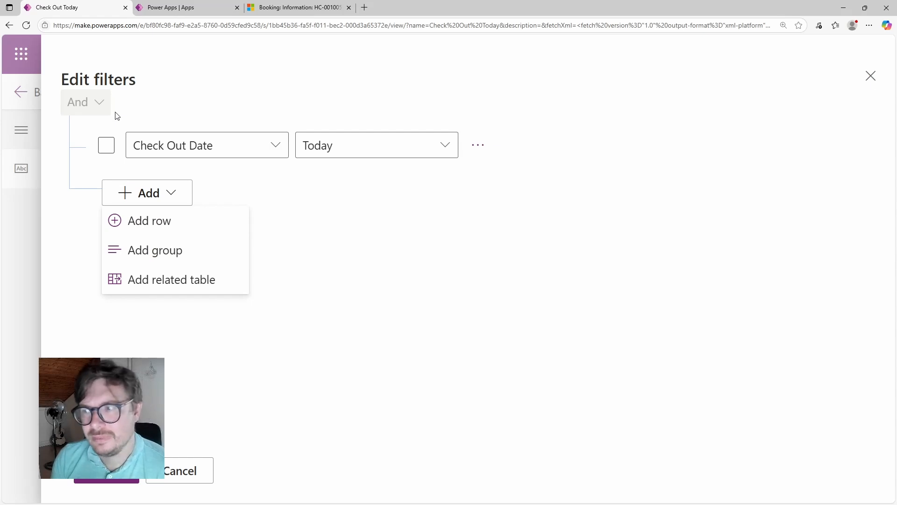
left_click(138, 250)
left_click(166, 200)
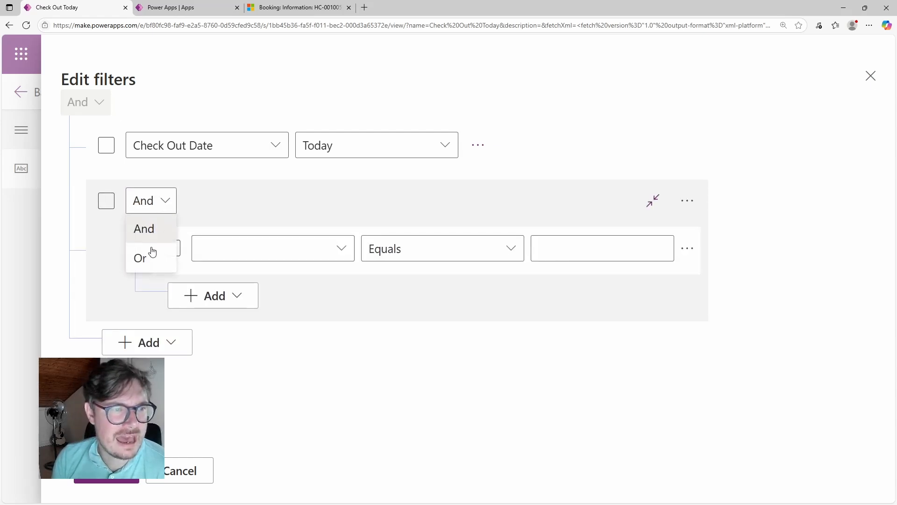
key("Escape")
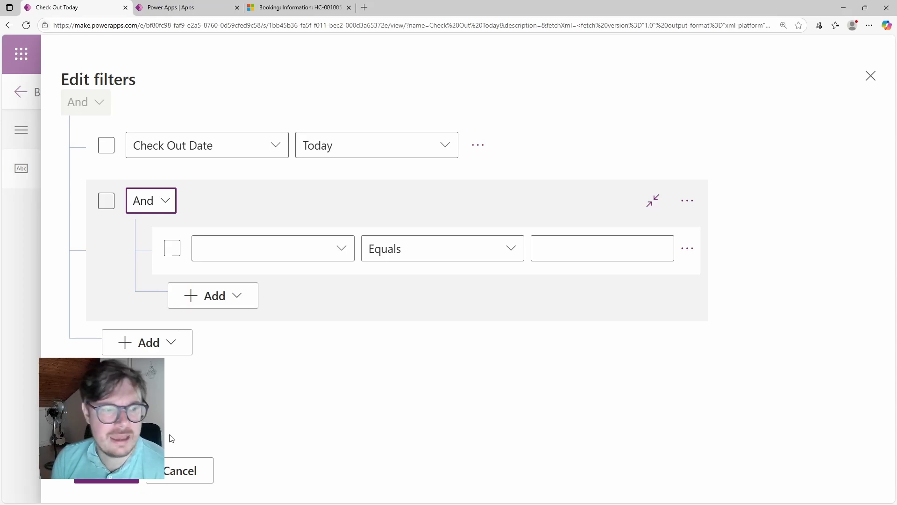
left_click(687, 202)
left_click(705, 213)
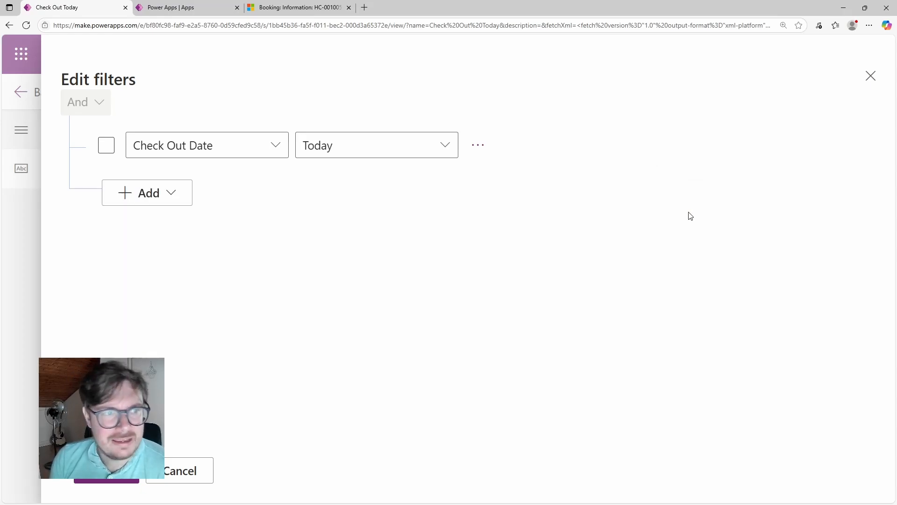
- Add a related table to the filter and choose Primary Guest (Guest) as the relationship
left_click(159, 198)
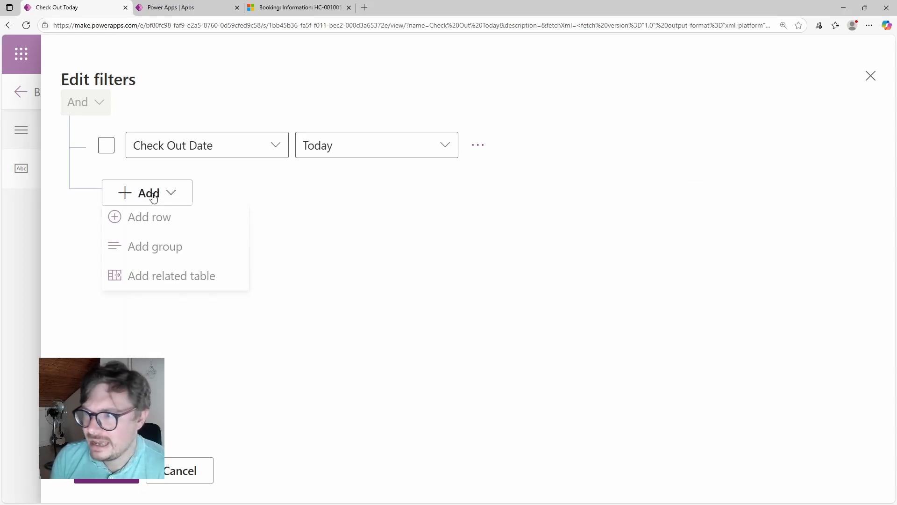
left_click(185, 281)
left_click(262, 201)
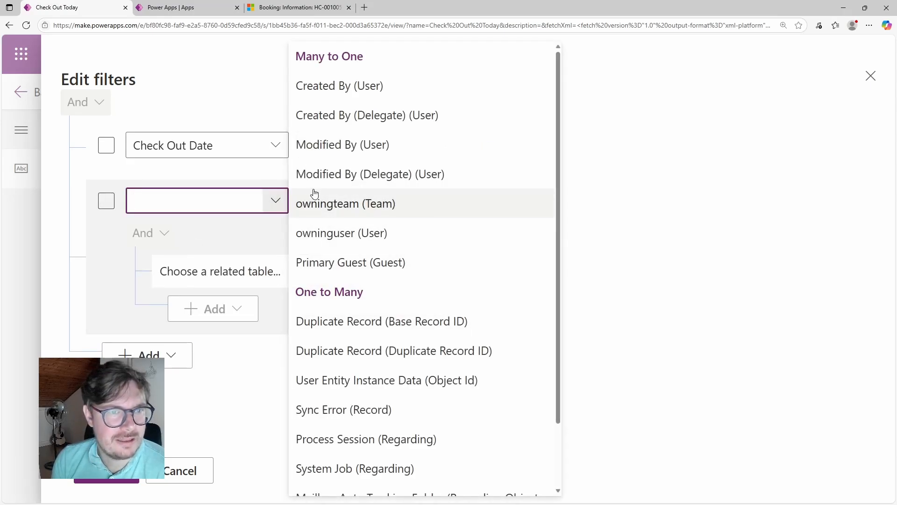
left_click(379, 263)
- Try the related-table condition Address 1: County Equals USA, and delete the whole Primary Guest group from the filter
left_click(255, 281)
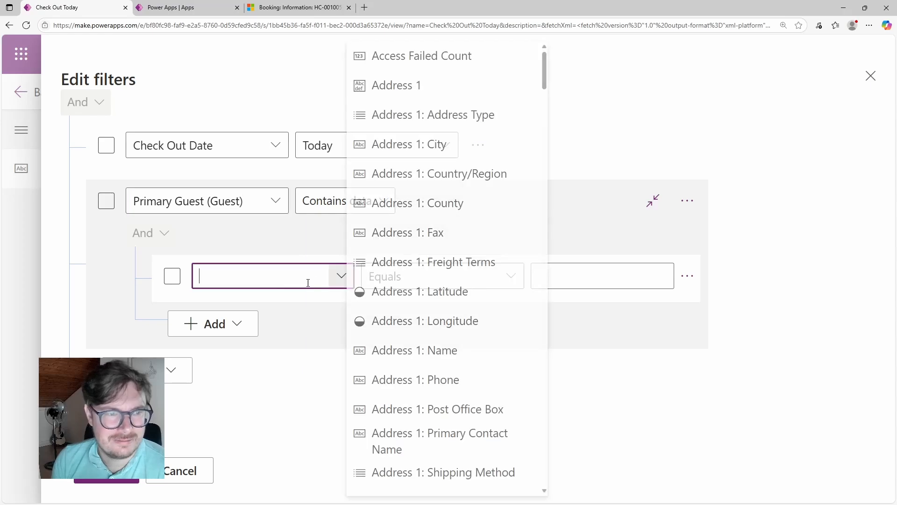
scroll(394, 367, "down", 9)
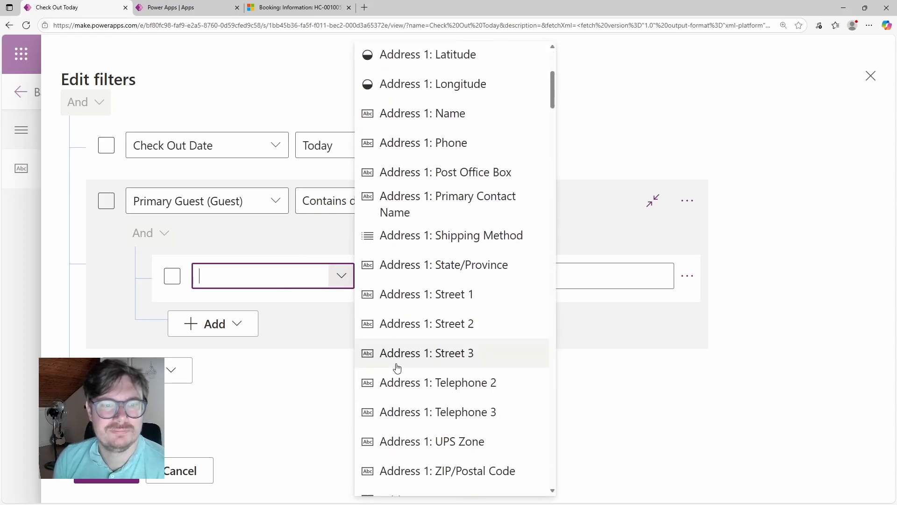
scroll(456, 255, "up", 3)
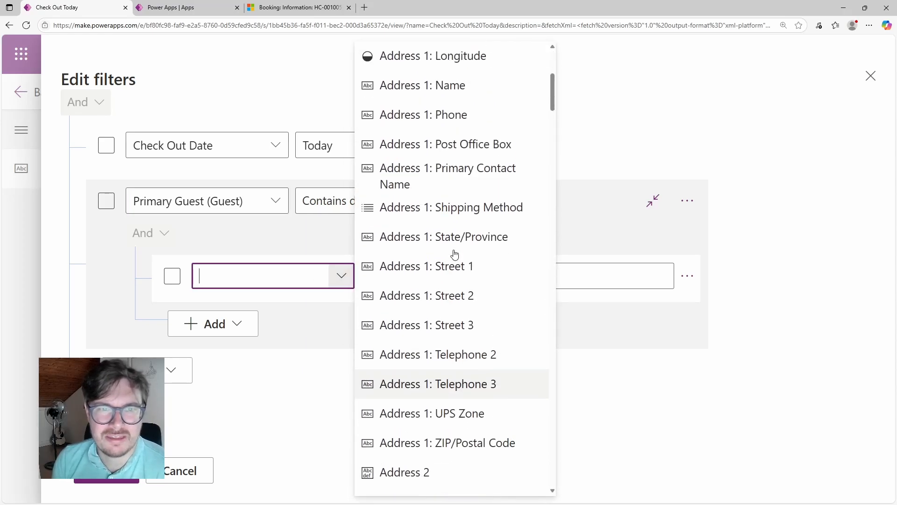
scroll(455, 255, "down", 2)
scroll(455, 254, "down", 1)
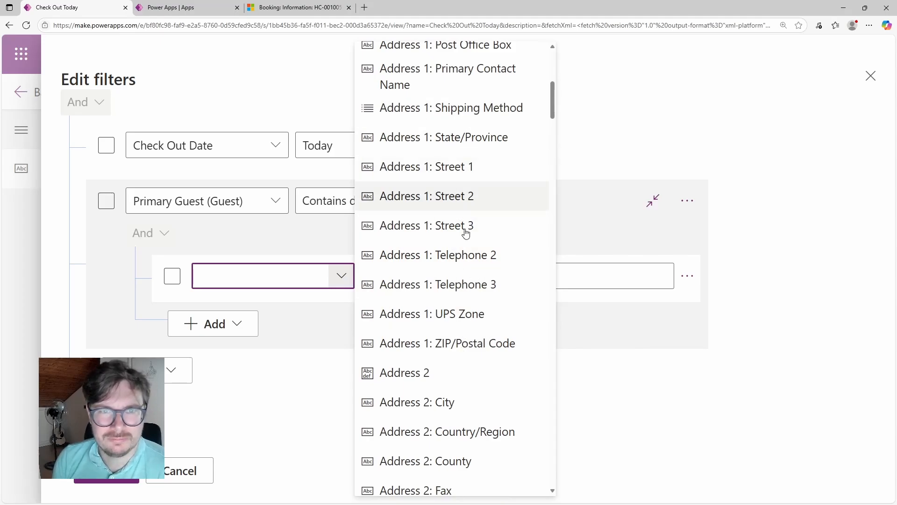
scroll(459, 294, "up", 3)
scroll(460, 299, "down", 7)
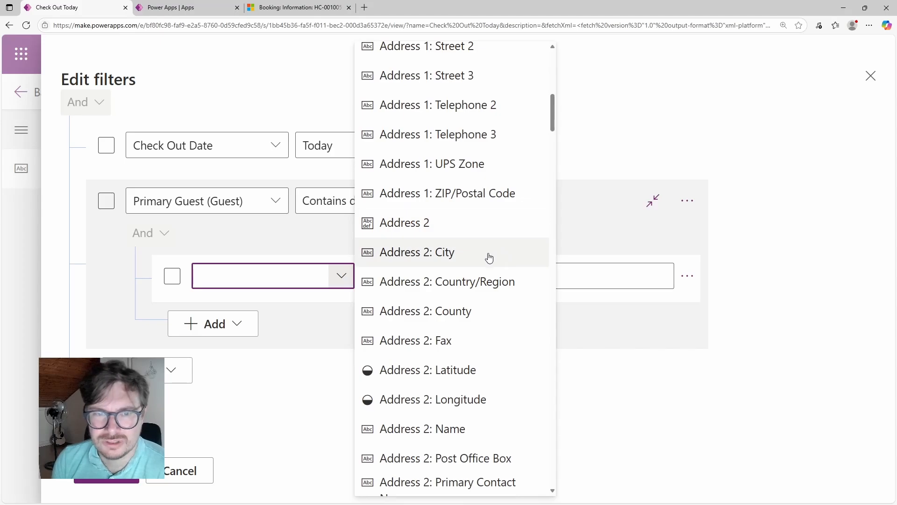
scroll(480, 285, "up", 5)
scroll(480, 286, "up", 2)
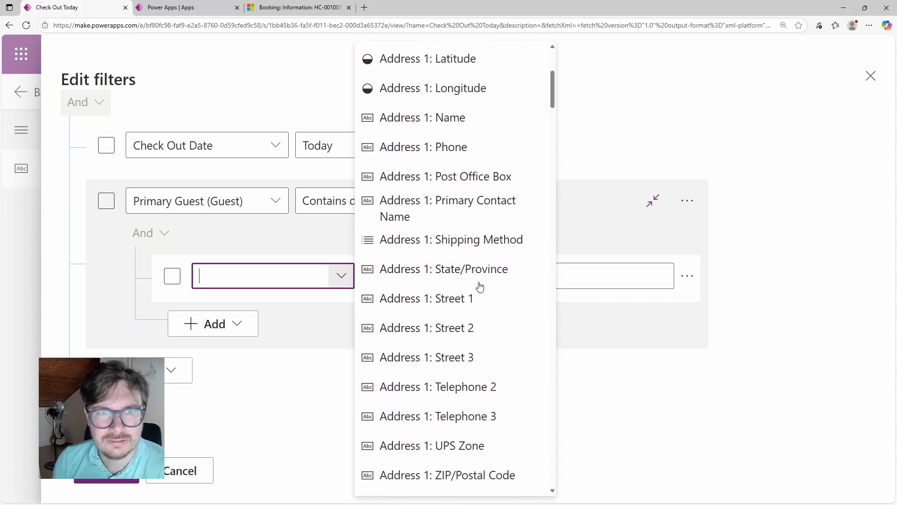
scroll(480, 287, "down", 3)
scroll(480, 286, "down", 3)
scroll(480, 286, "up", 10)
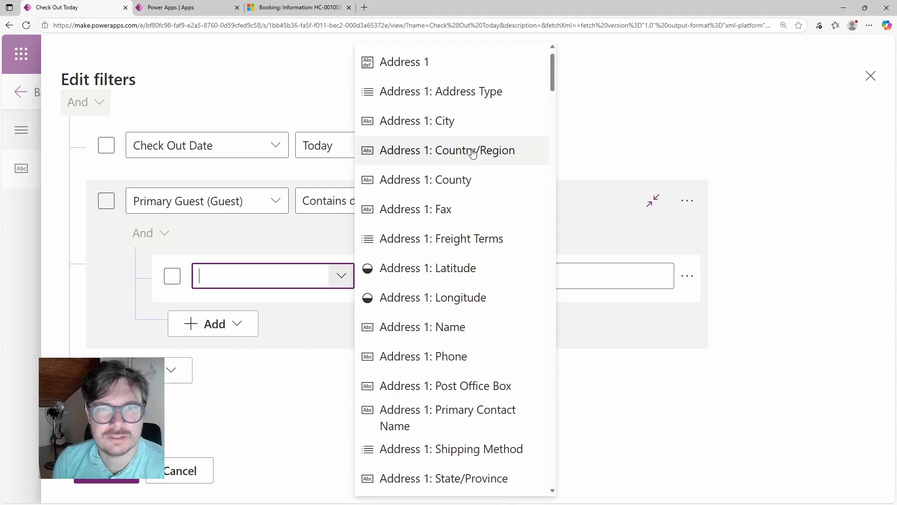
left_click(463, 177)
left_click(562, 270)
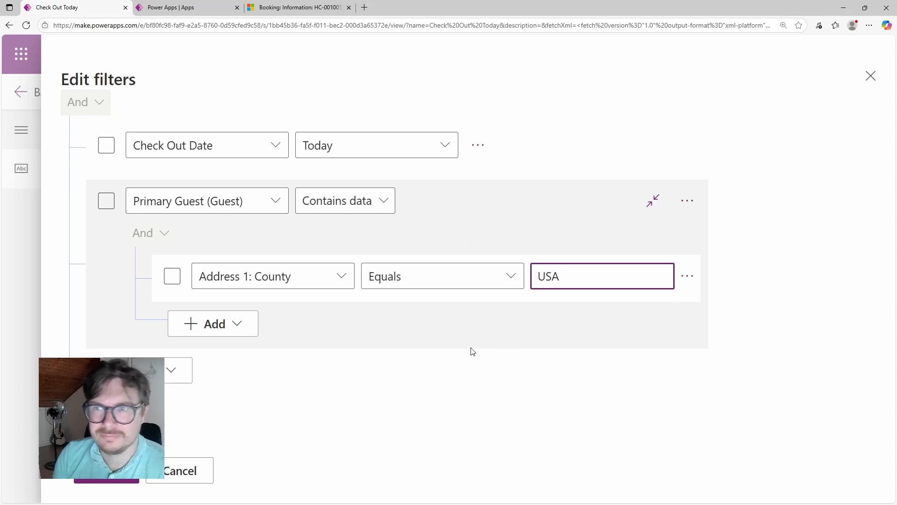
left_click(687, 201)
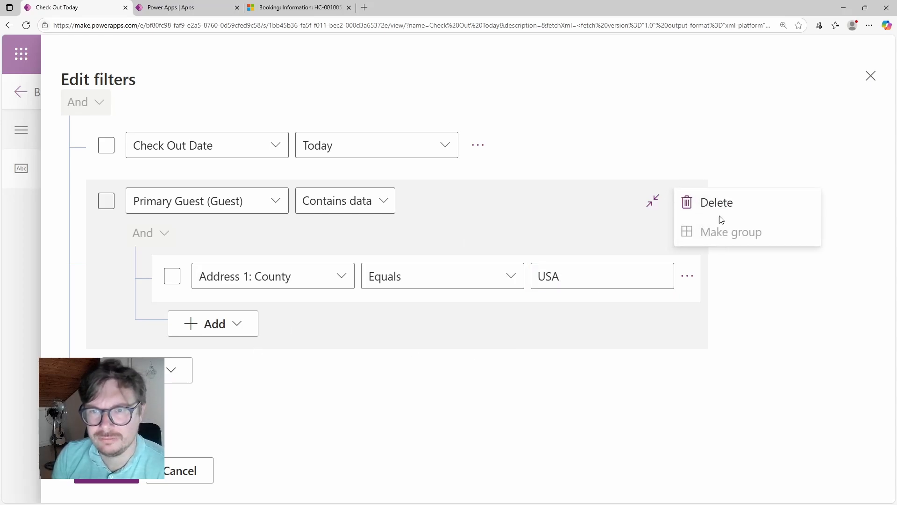
left_click(722, 208)
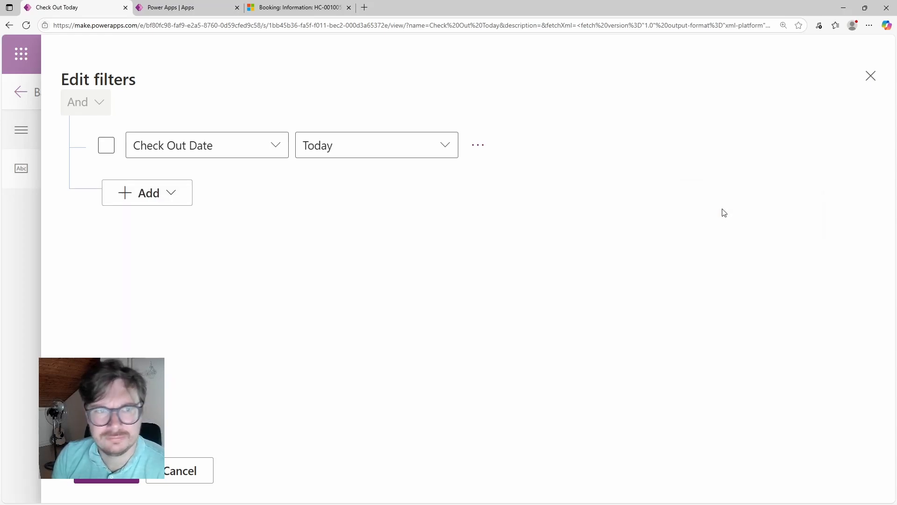
- Apply the filter conditions, and save and publish the Check Out Today view
left_click(105, 476)
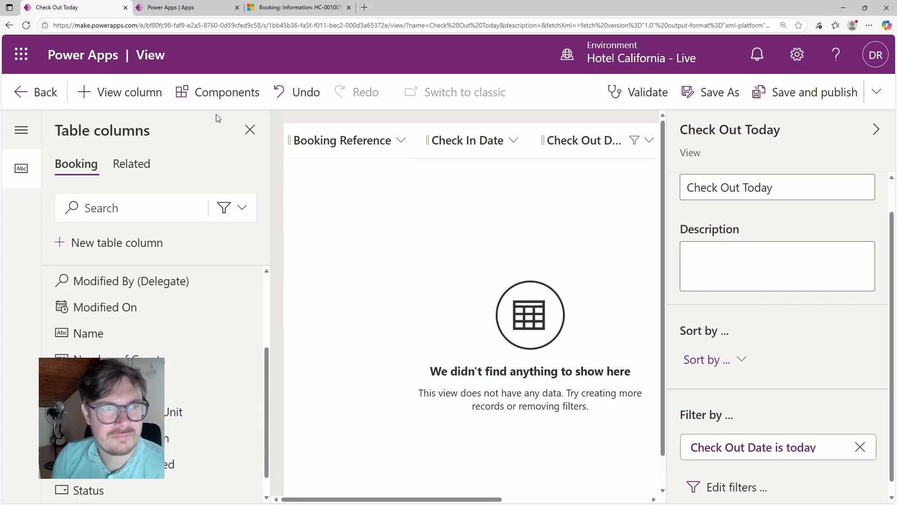
left_click(796, 97)
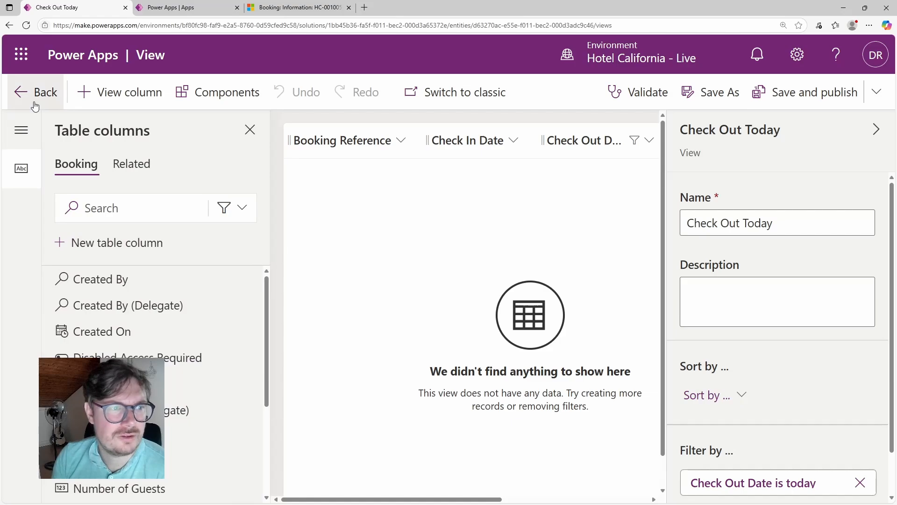
- Create a new Booking view named Current Bookings, toggling the AI-generated column suggestions option
left_click(35, 104)
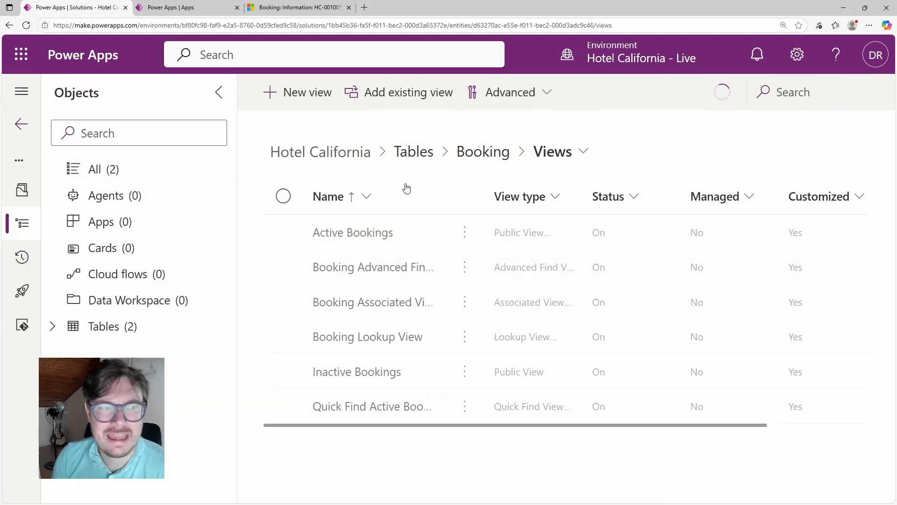
left_click(304, 96)
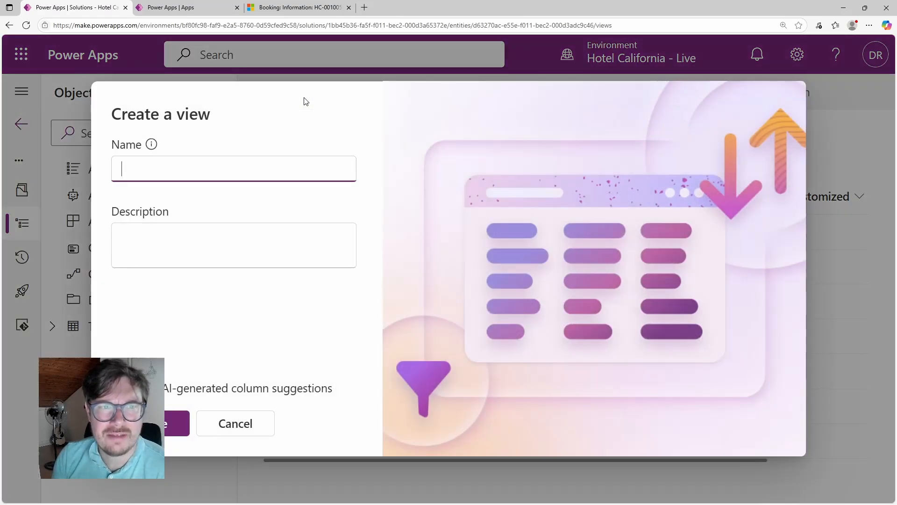
type("Curr")
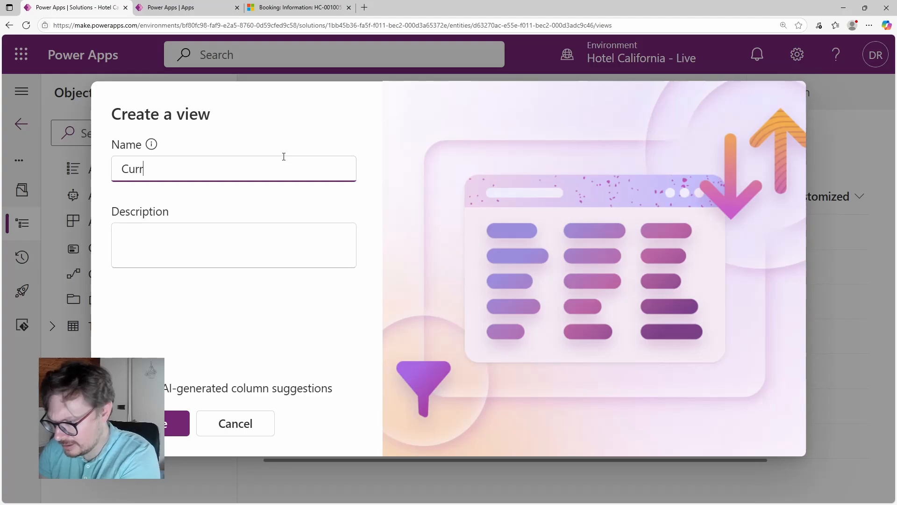
type("ent Bookings")
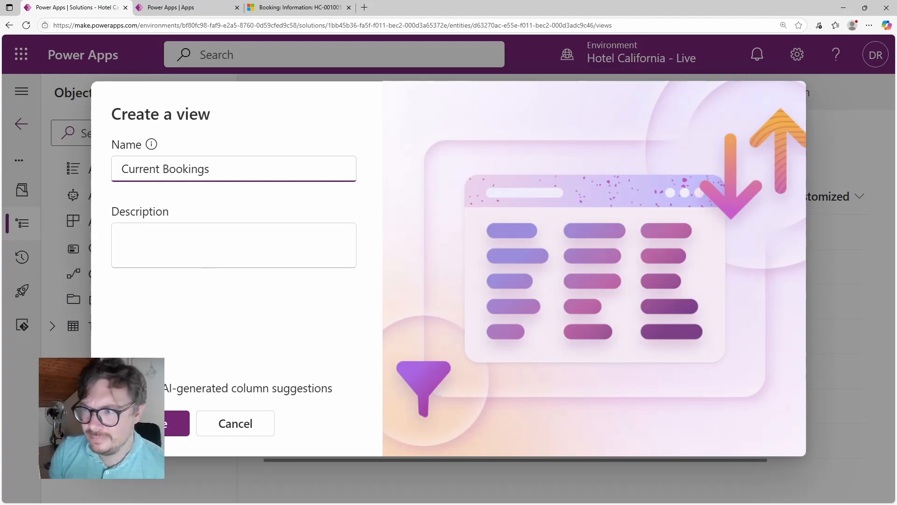
left_click(118, 388)
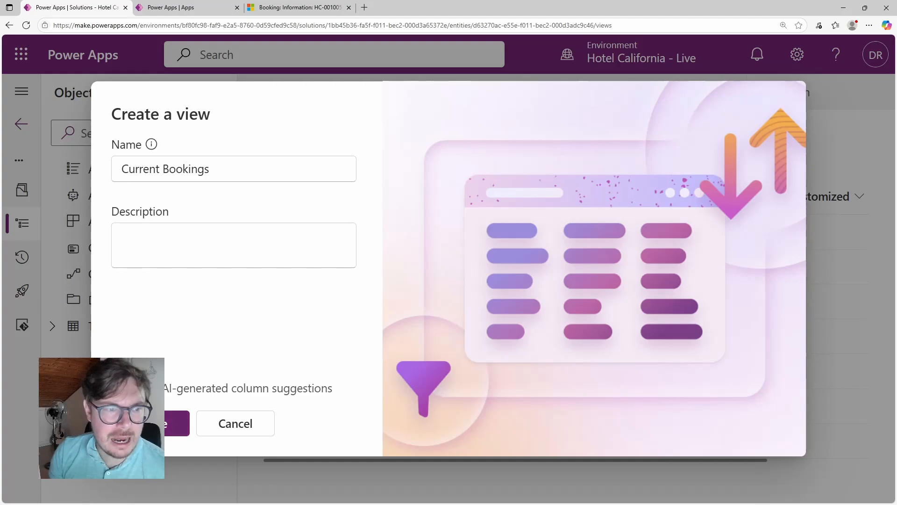
left_click(177, 423)
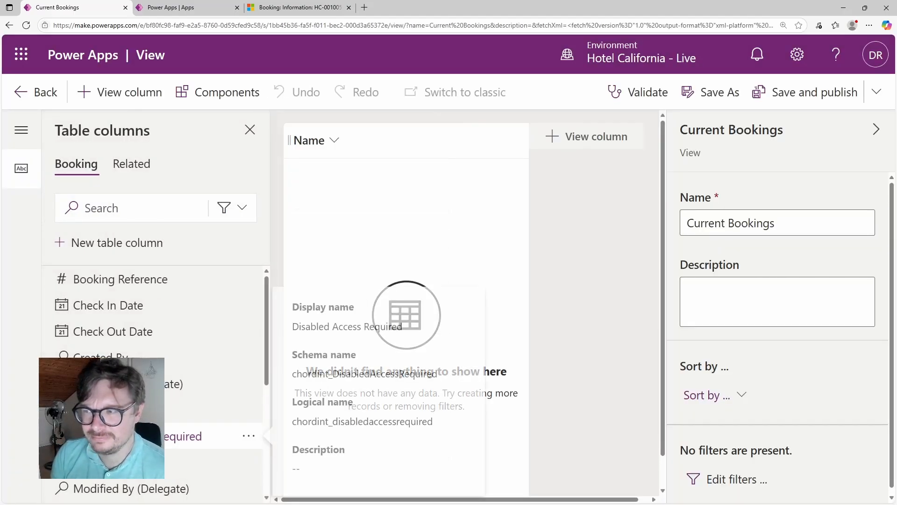
- Add the Booking Reference, Check In Date, Check Out Date and Primary Guest columns to the view
left_click(314, 135)
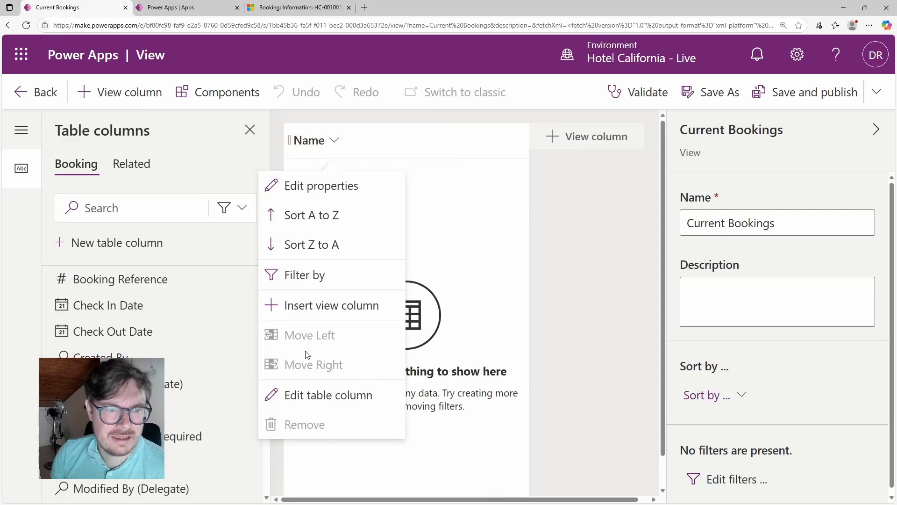
left_click(149, 288)
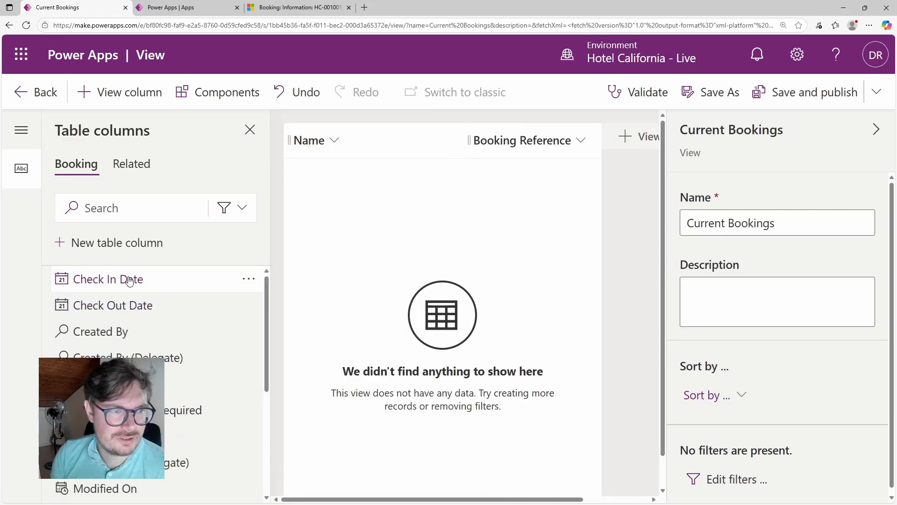
left_click(125, 290)
scroll(125, 299, "down", 3)
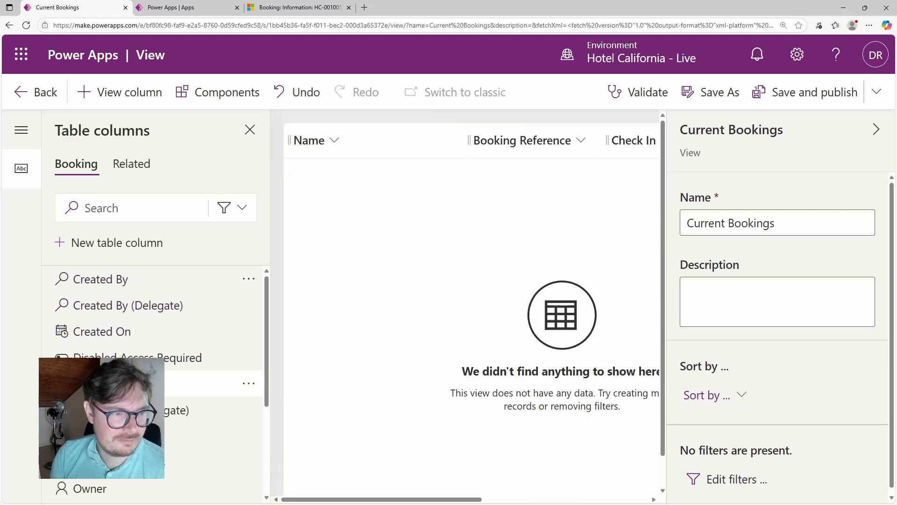
left_click(131, 405)
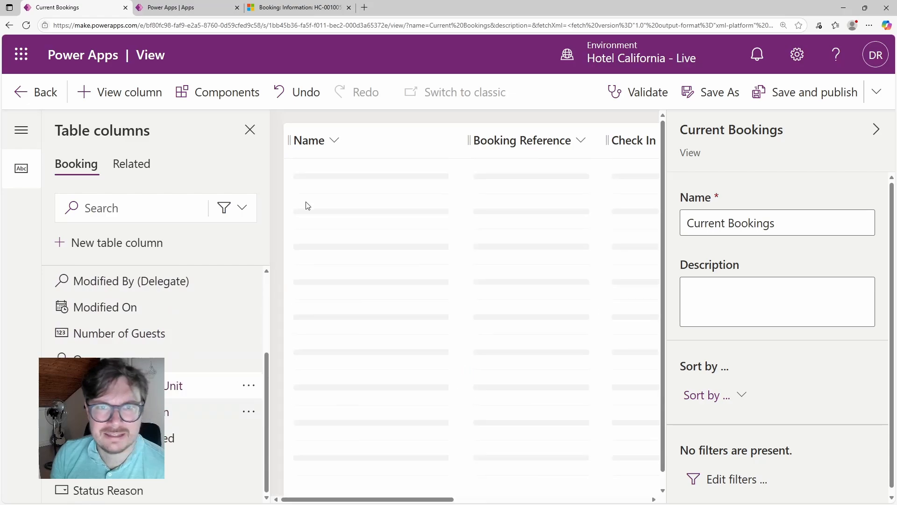
- Remove the Name column from the Current Bookings view and check the remaining column layout
left_click(332, 144)
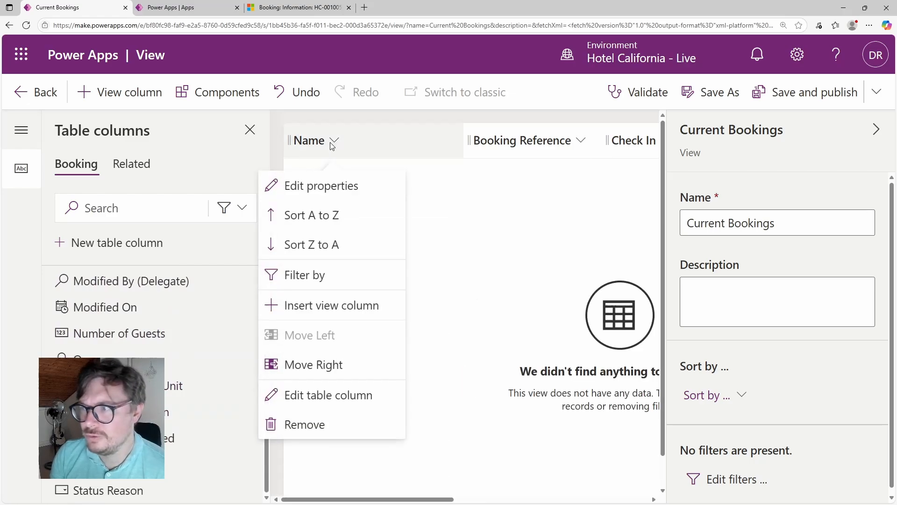
left_click(352, 433)
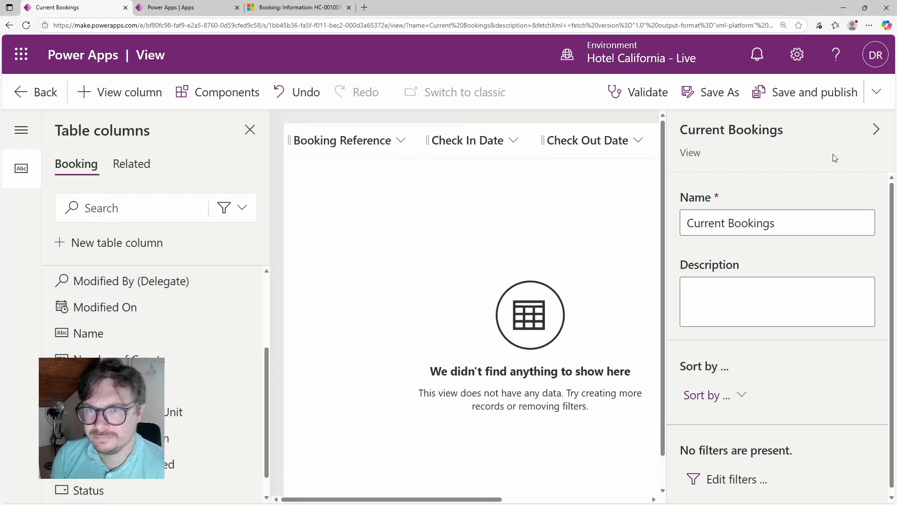
left_click(877, 129)
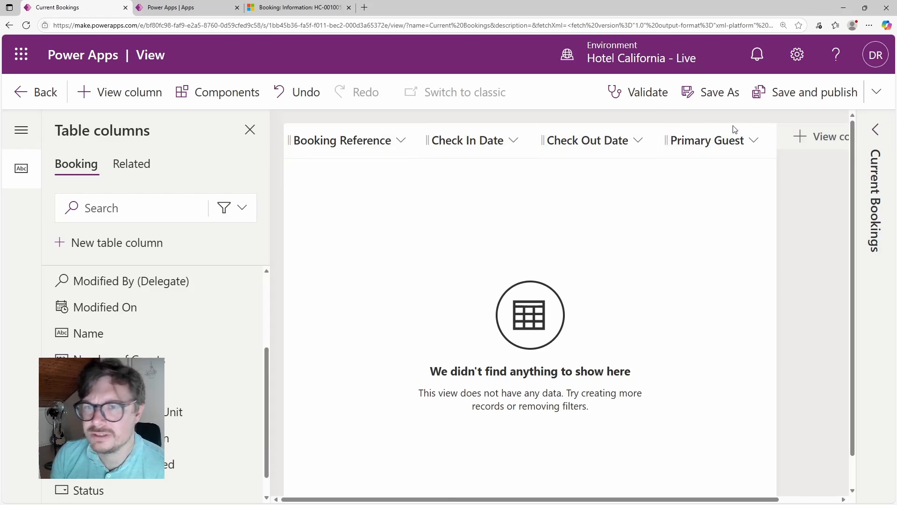
left_click(875, 129)
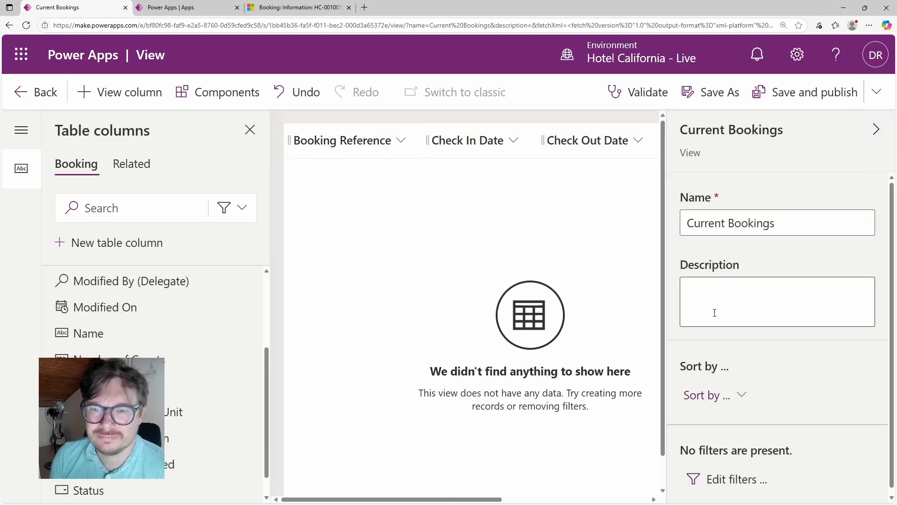
- Filter the Check In Date column by Last X days with a value of 30
left_click(486, 140)
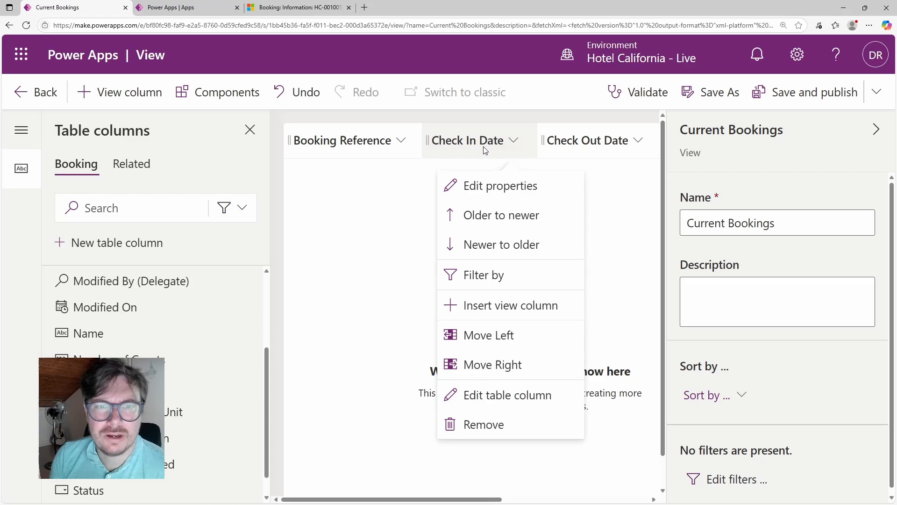
left_click(493, 274)
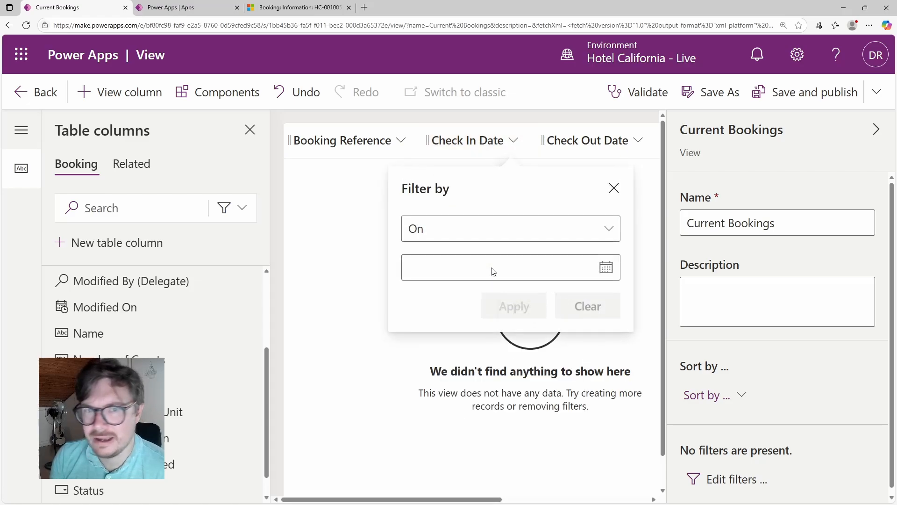
left_click(534, 239)
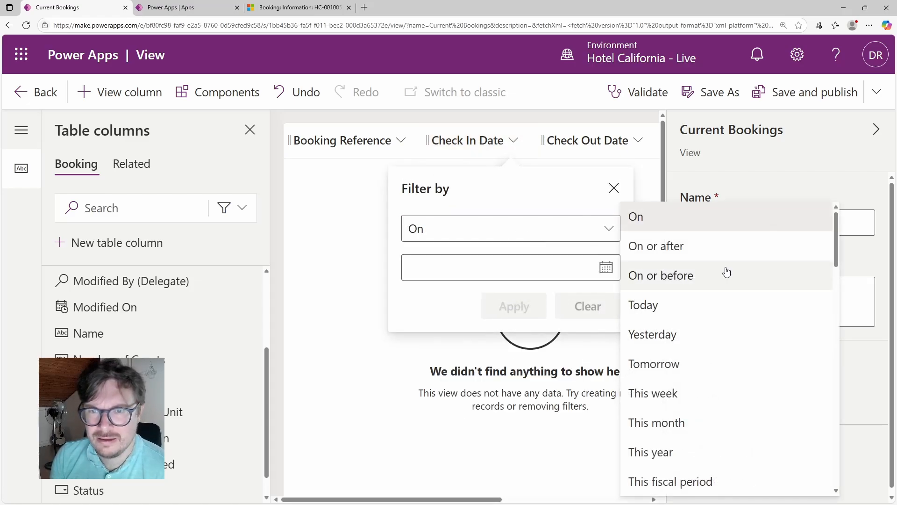
scroll(712, 360, "down", 5)
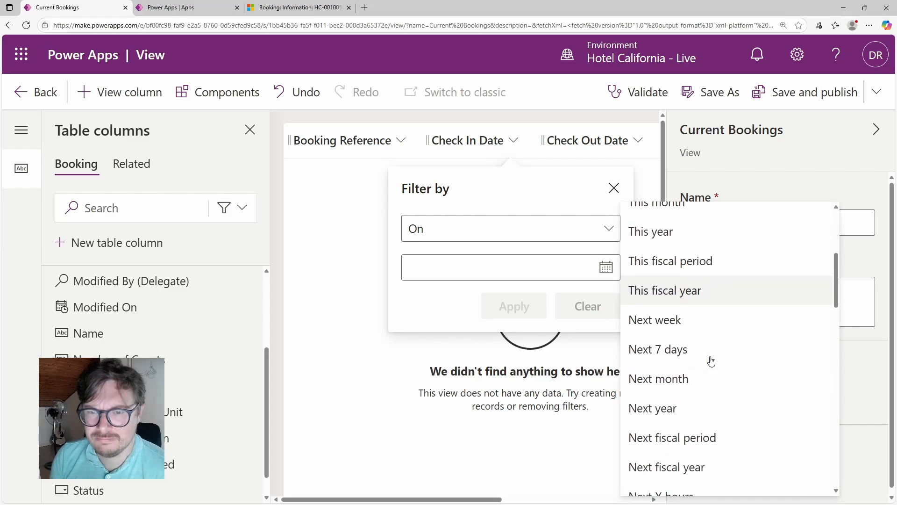
scroll(711, 360, "down", 6)
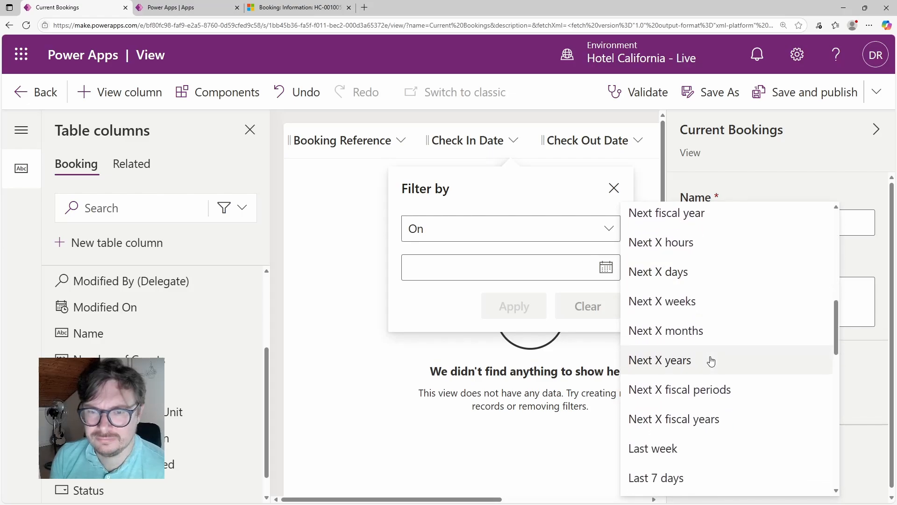
scroll(711, 361, "down", 6)
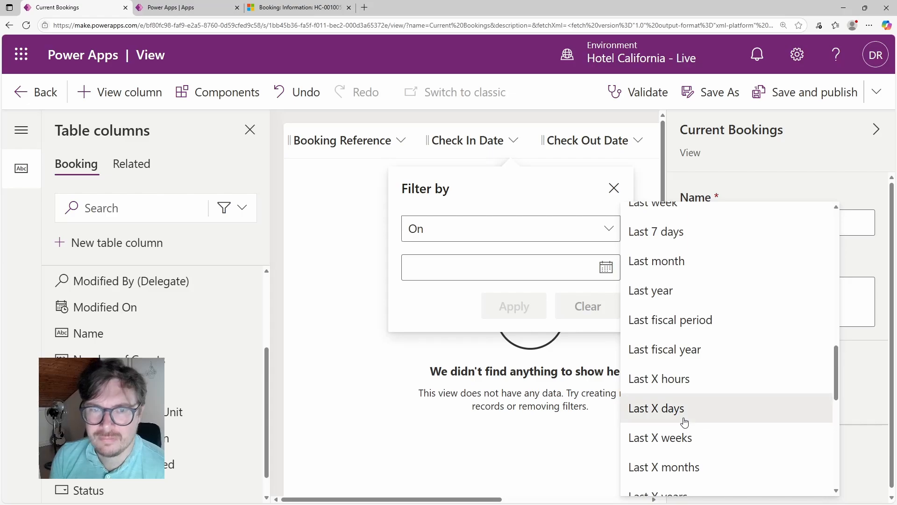
left_click(684, 422)
left_click(474, 270)
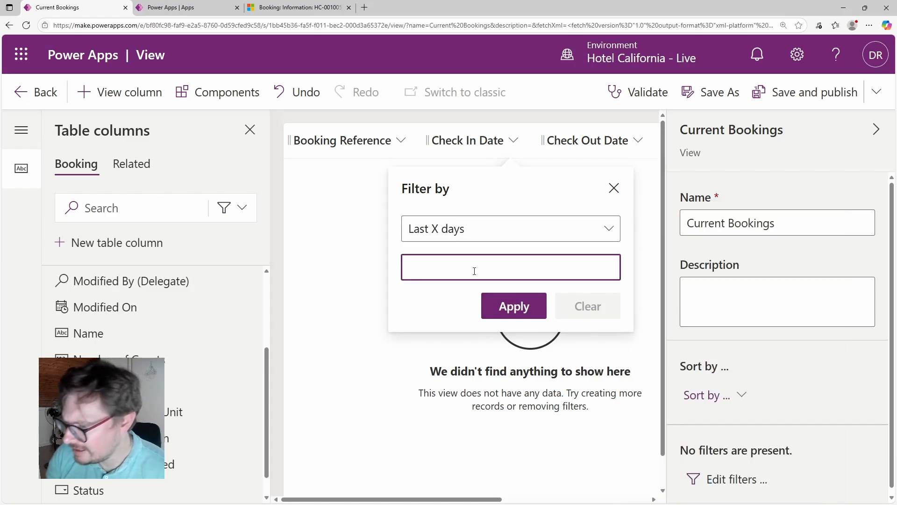
type("30")
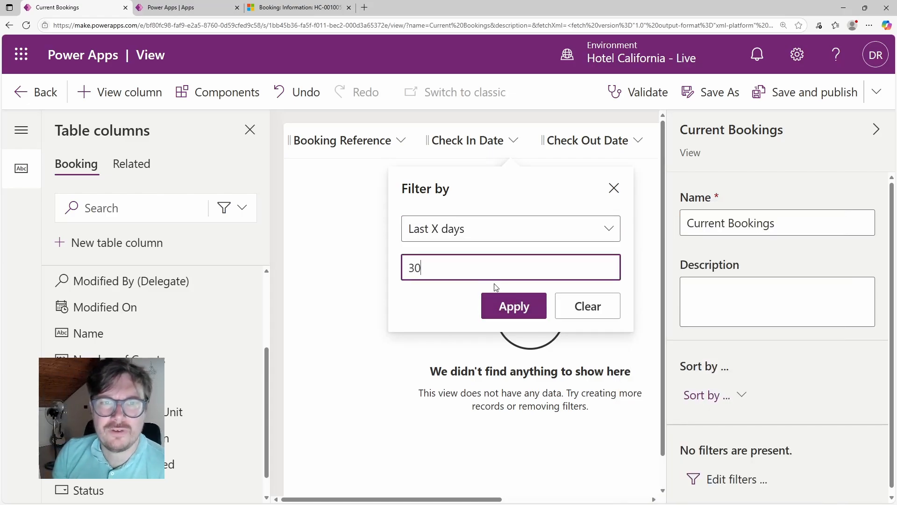
left_click(503, 305)
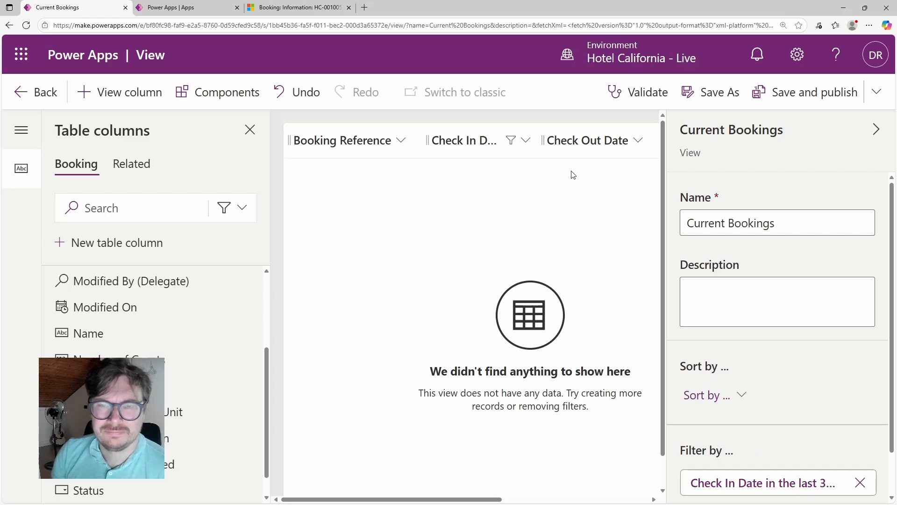
- Filter the Check Out Date column by Next X days with a value of 30
left_click(601, 146)
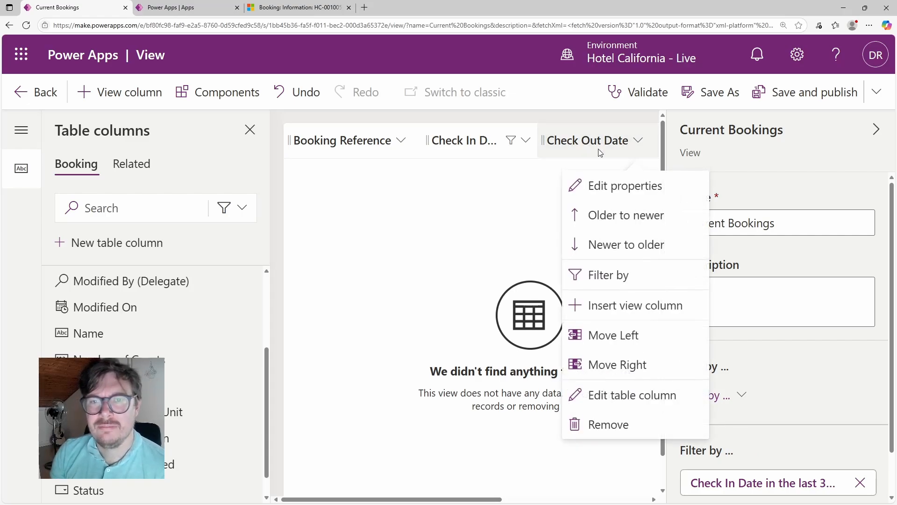
left_click(603, 274)
left_click(581, 236)
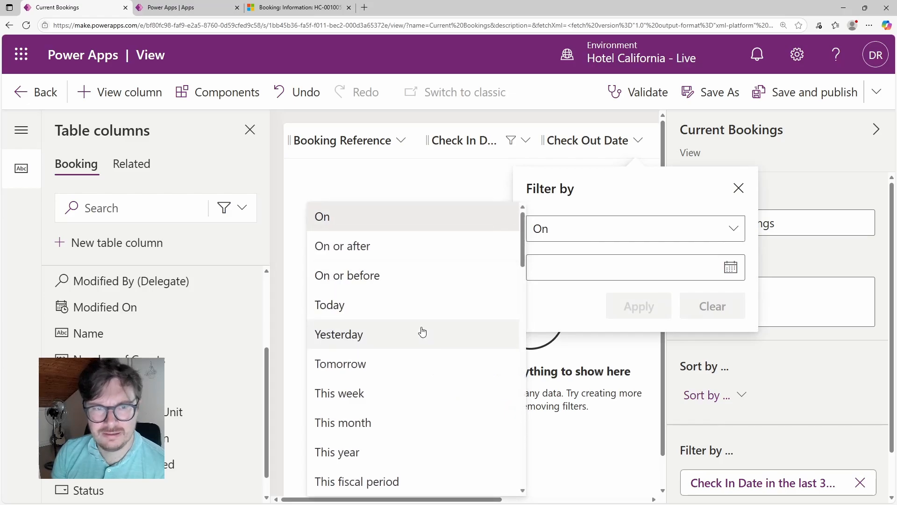
scroll(412, 365, "down", 3)
scroll(406, 403, "down", 5)
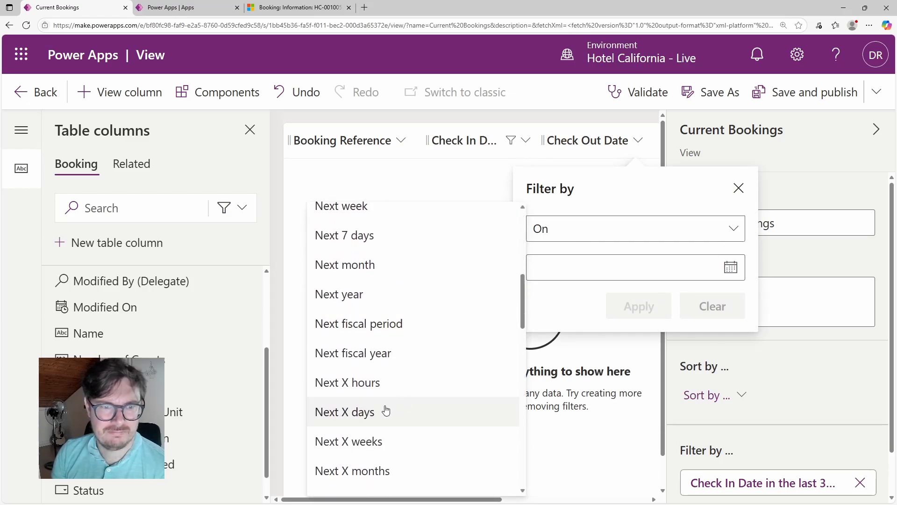
left_click(385, 410)
left_click(580, 259)
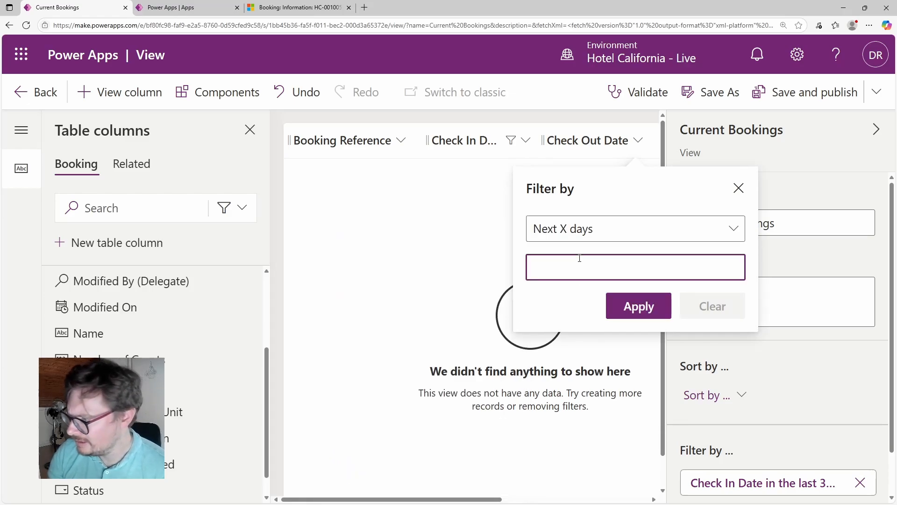
left_click(544, 300)
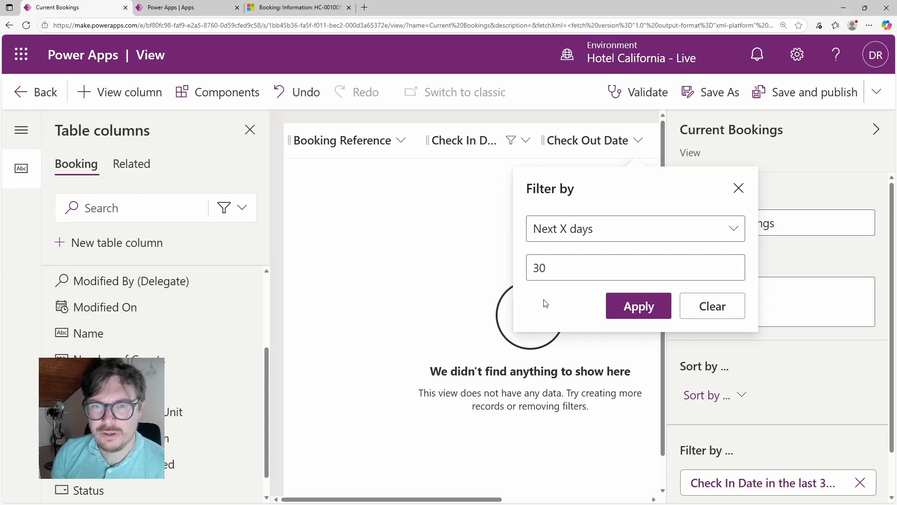
left_click(638, 309)
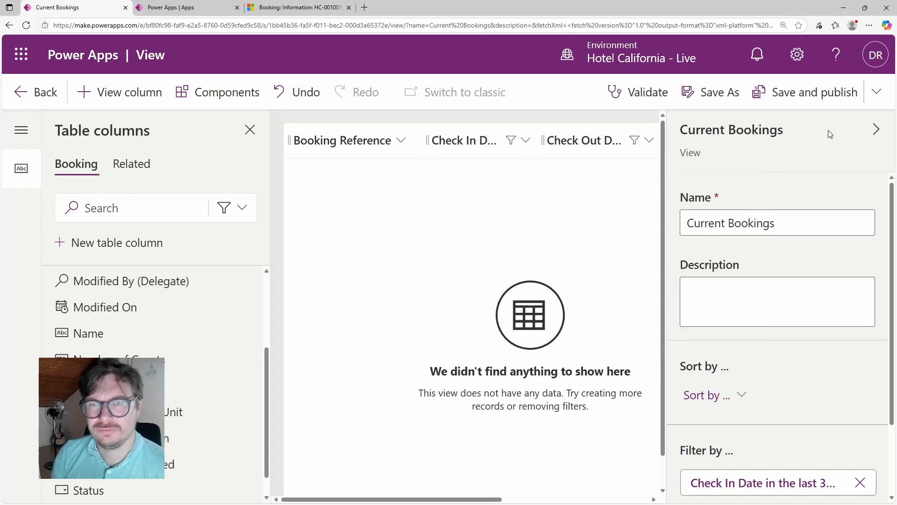
- Save and publish the Current Bookings view and return to the Booking table's list of views
left_click(876, 130)
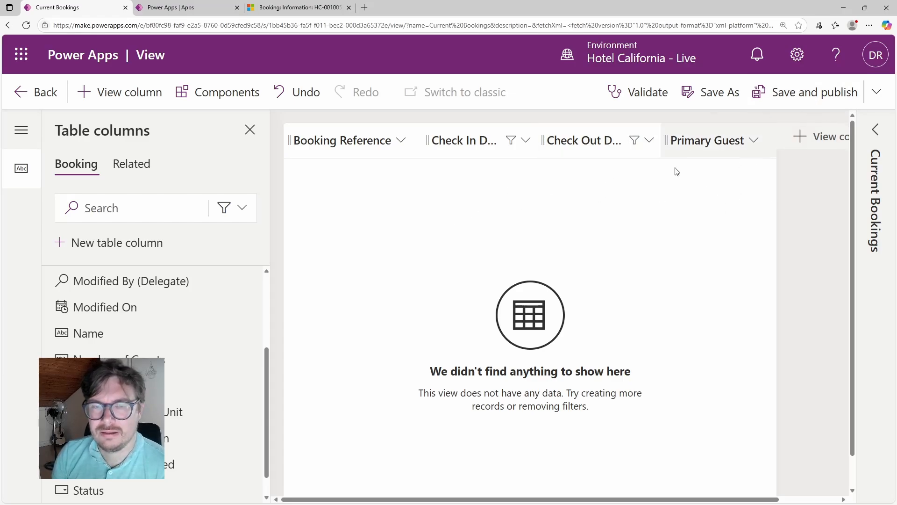
left_click(777, 103)
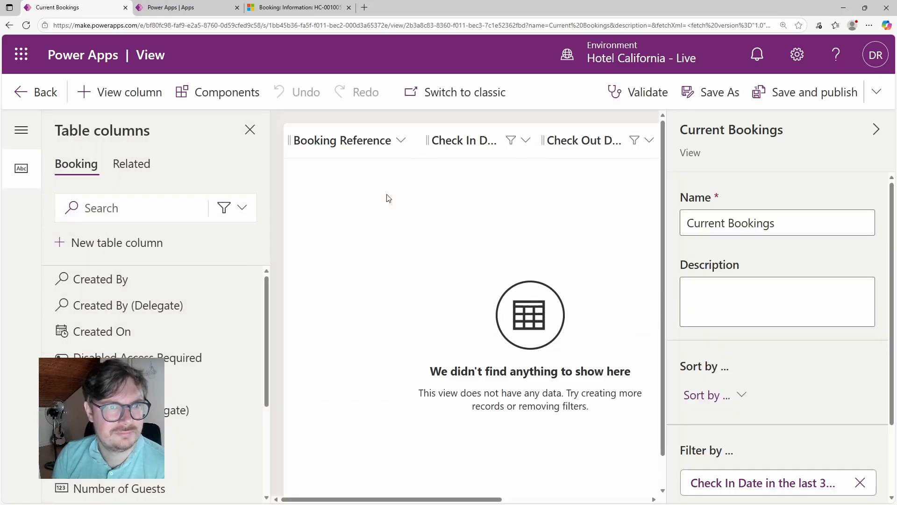
left_click(20, 95)
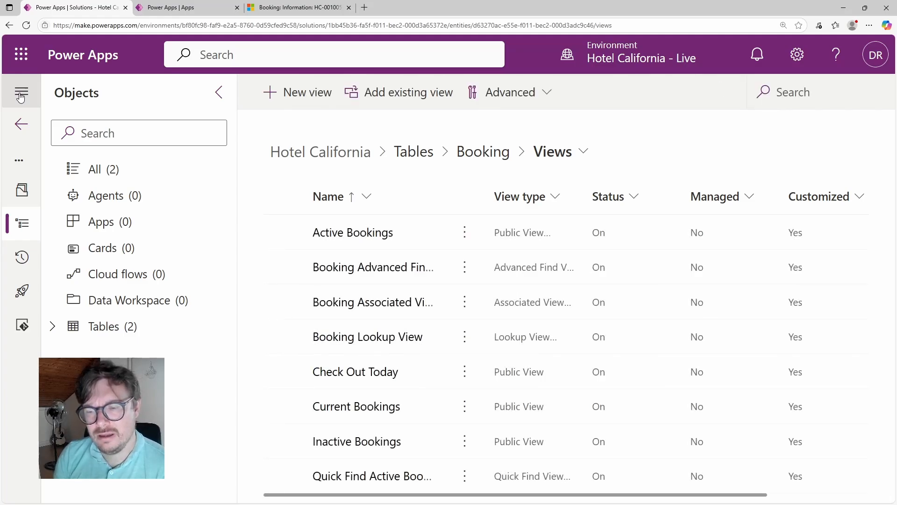
- Create a model-driven app named Booking Manager in the Hotel California solution, without using components from a custom solution
left_click(98, 233)
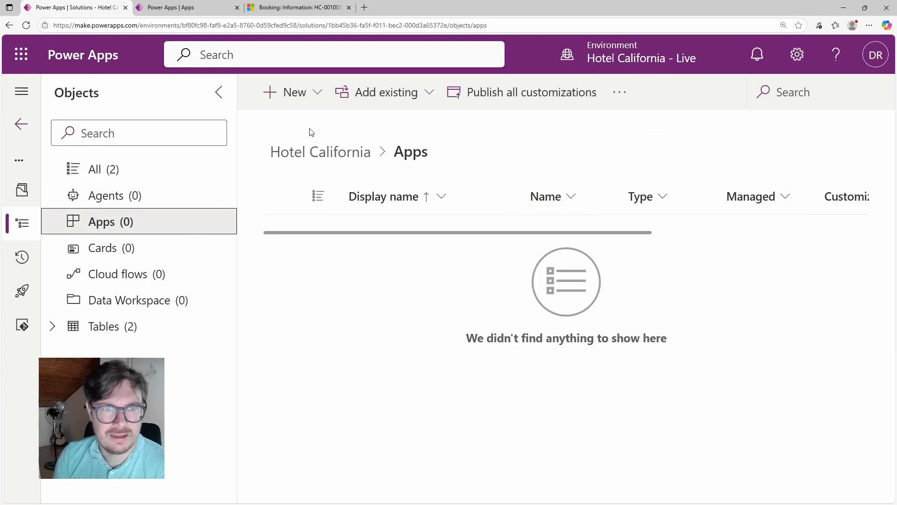
left_click(271, 94)
mouse_move(321, 149)
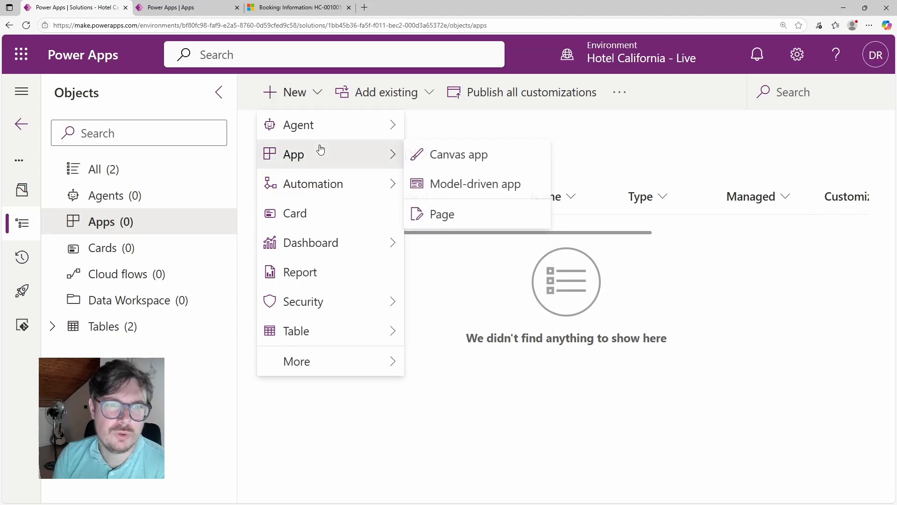
left_click(459, 183)
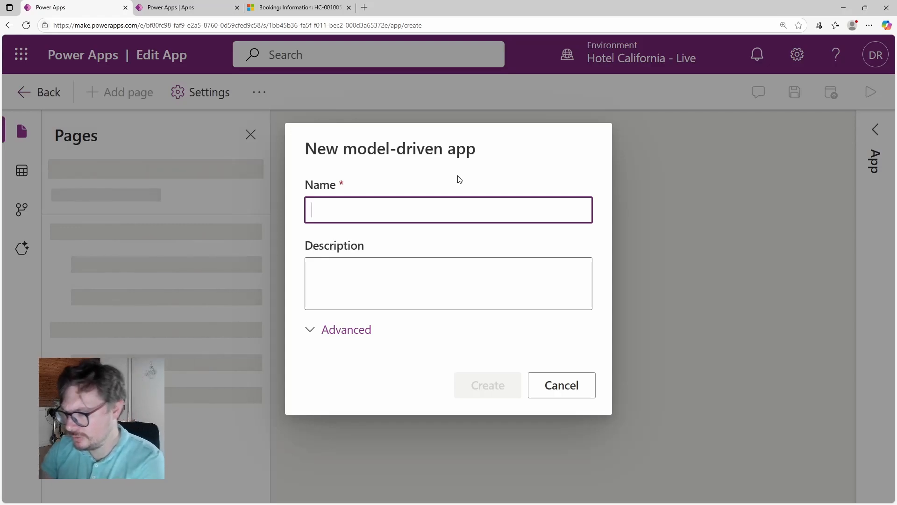
type("Booki")
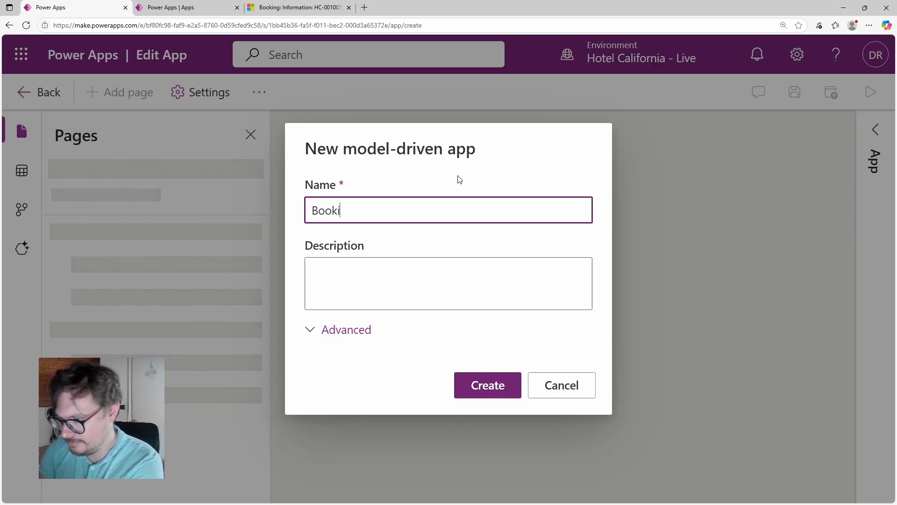
type("ng Manager")
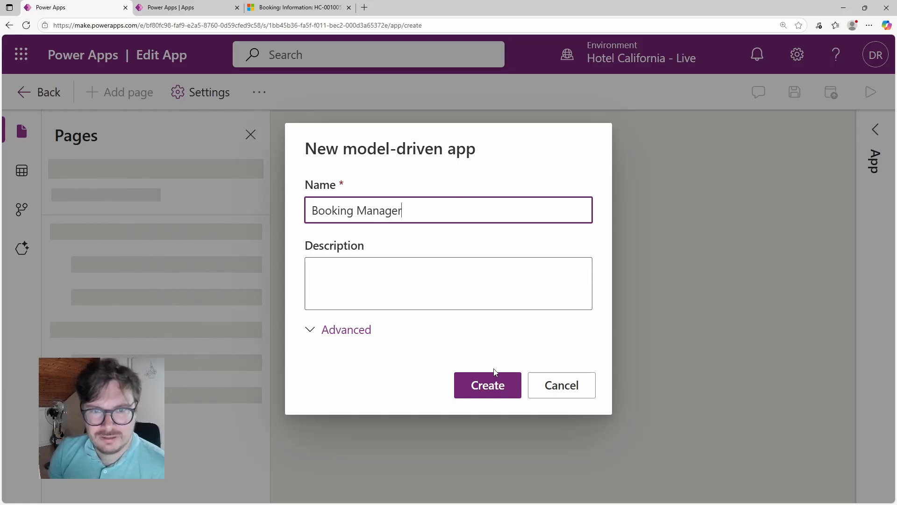
left_click(331, 329)
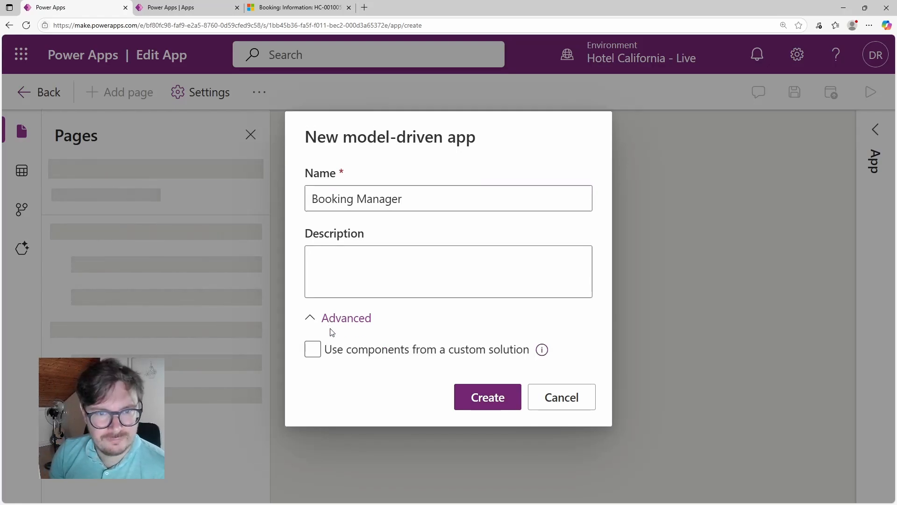
left_click(356, 322)
left_click(478, 380)
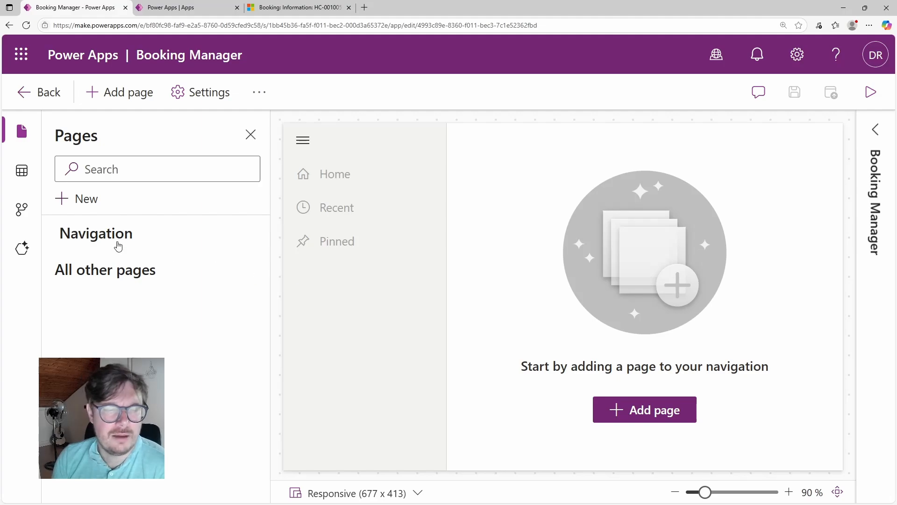
- Add the Booking Dataverse table to the app as a page, with Show in navigation enabled
left_click(78, 199)
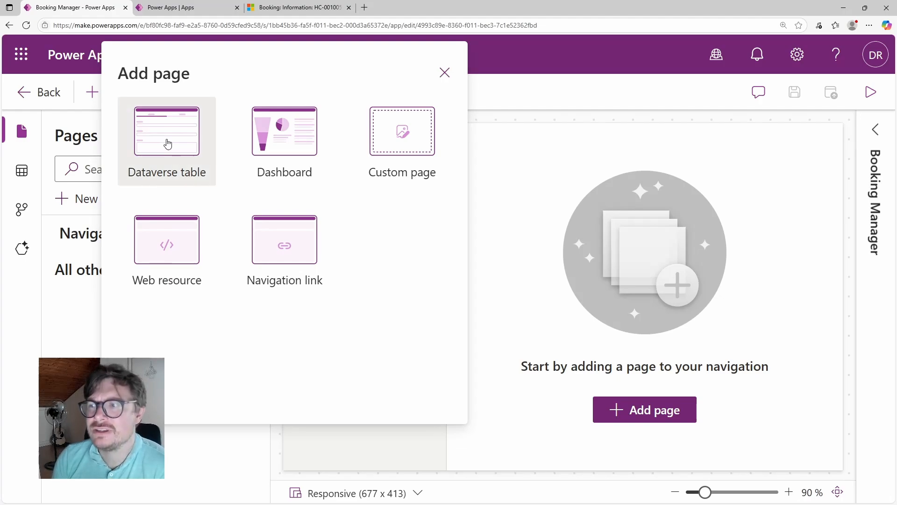
left_click(176, 169)
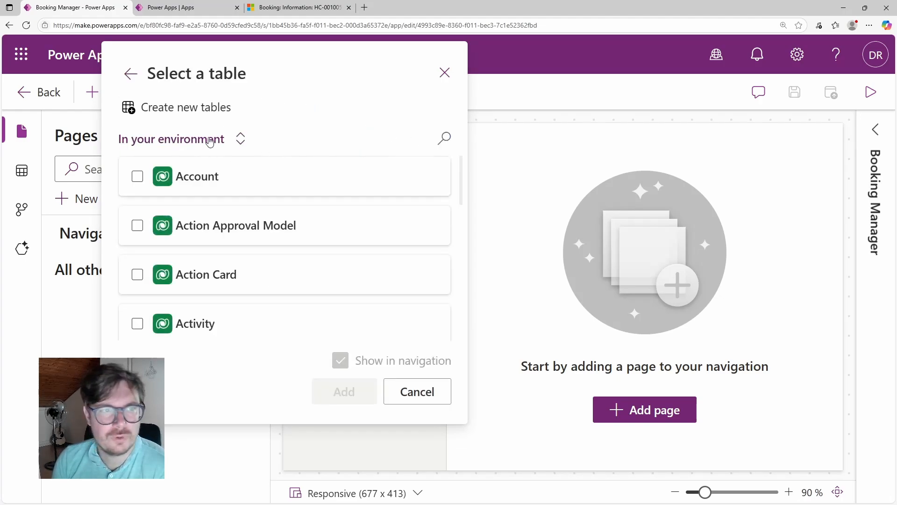
left_click(446, 140)
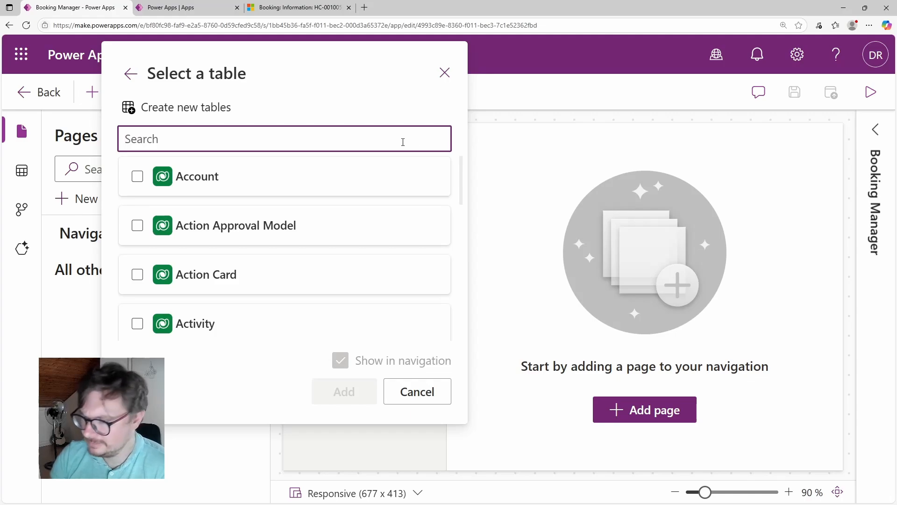
type("book")
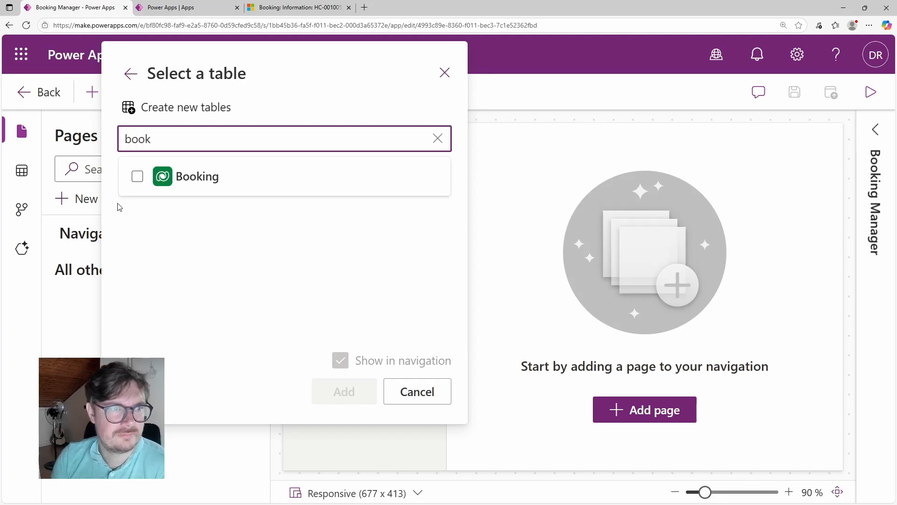
left_click(136, 179)
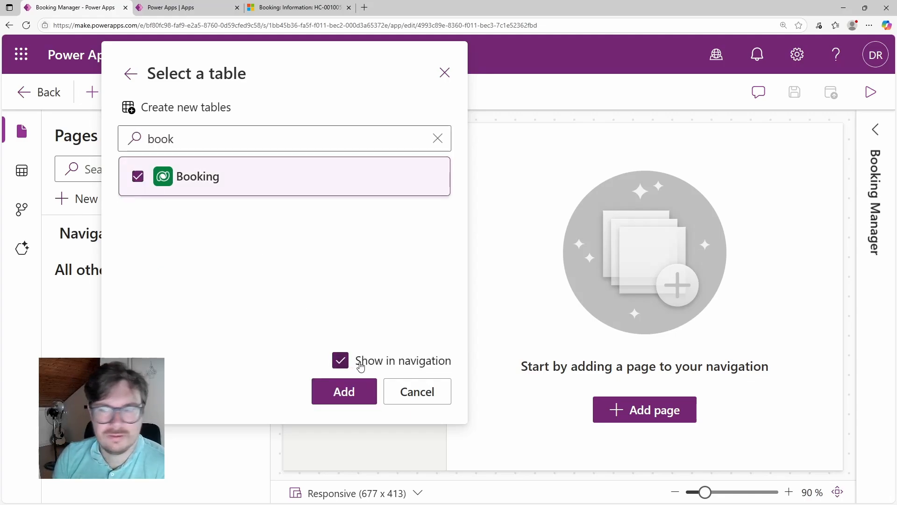
left_click(354, 389)
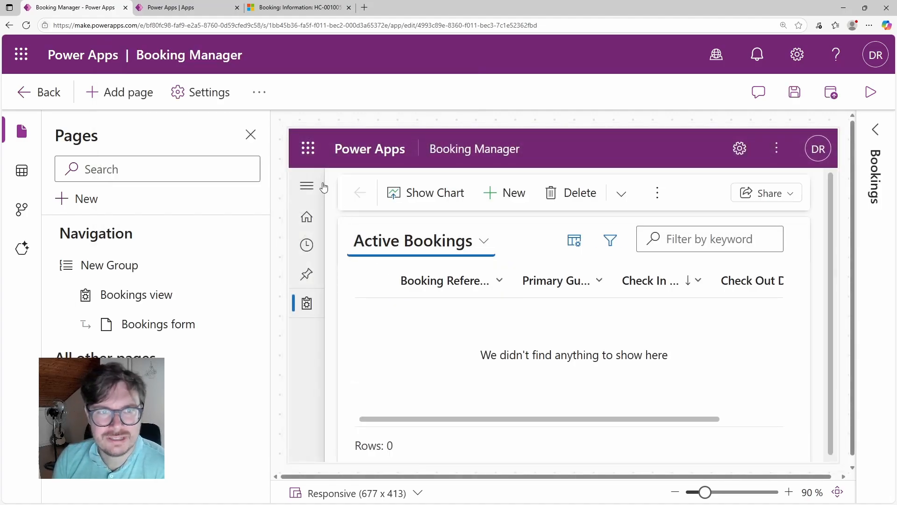
- Rename the navigation group above the Bookings page to Booking and check the title in the app preview's expanded navigation
left_click(307, 185)
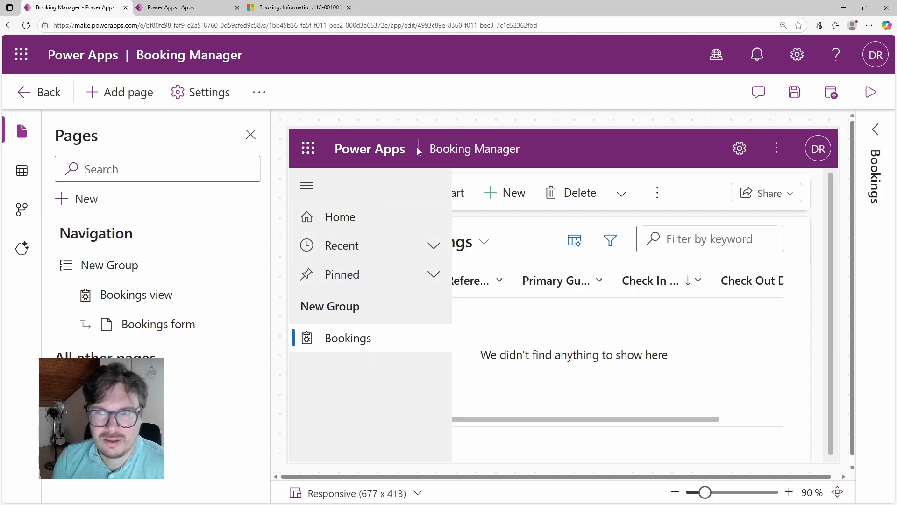
left_click(875, 129)
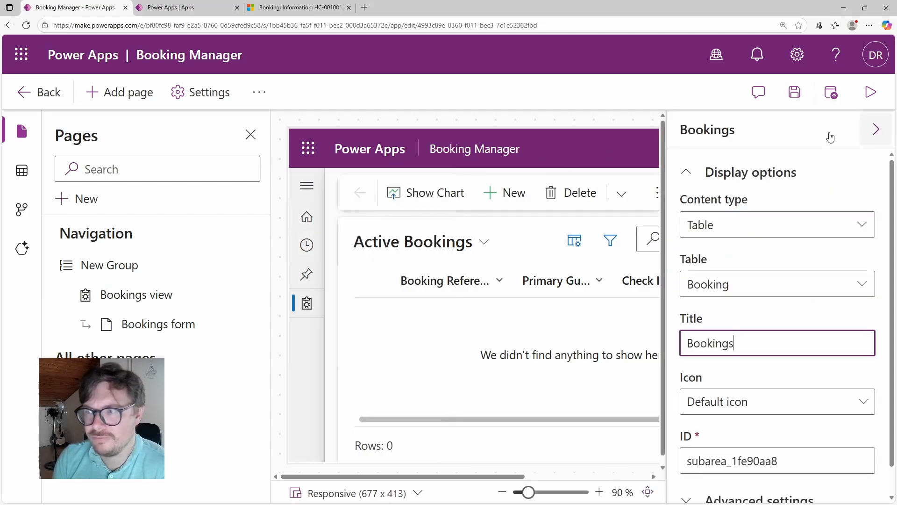
left_click(306, 186)
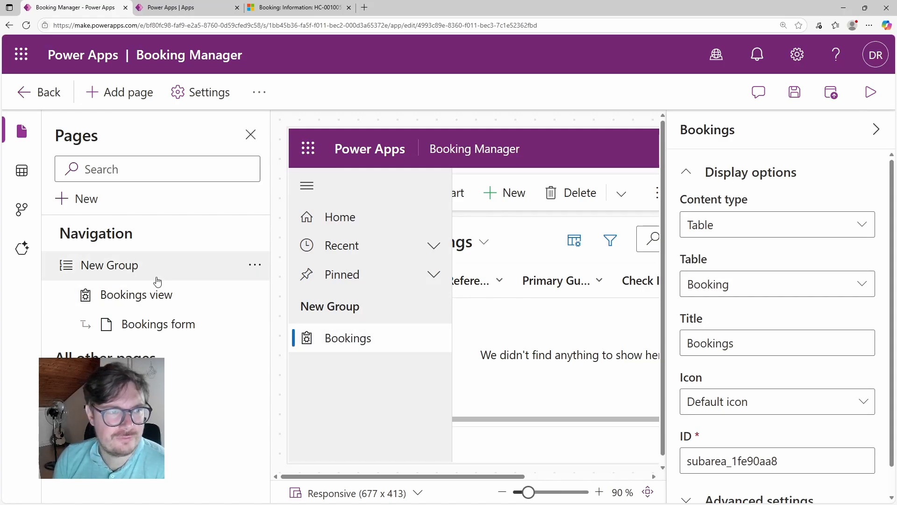
left_click(129, 269)
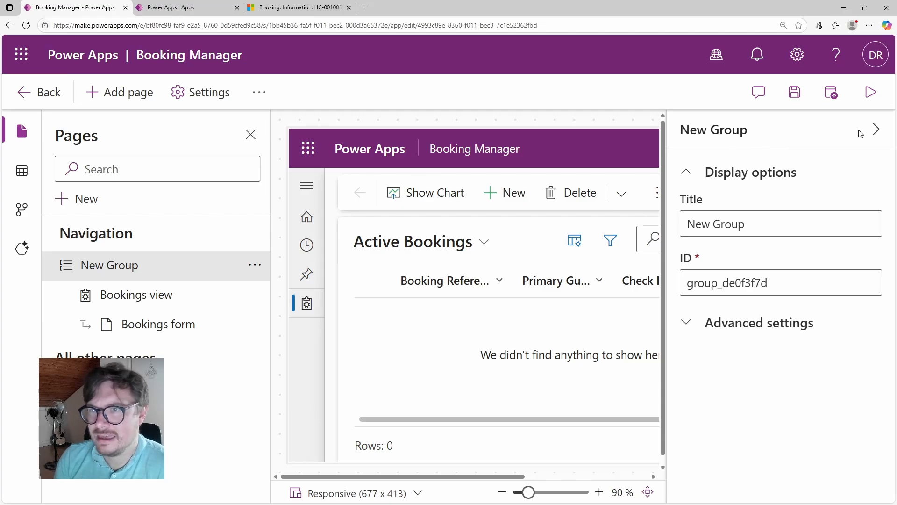
left_click(876, 130)
left_click(877, 129)
left_click(877, 129)
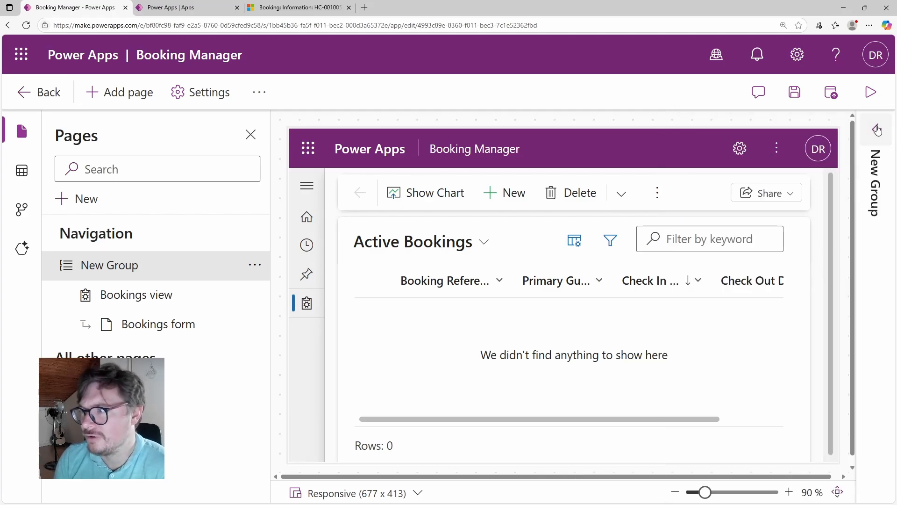
left_click(877, 129)
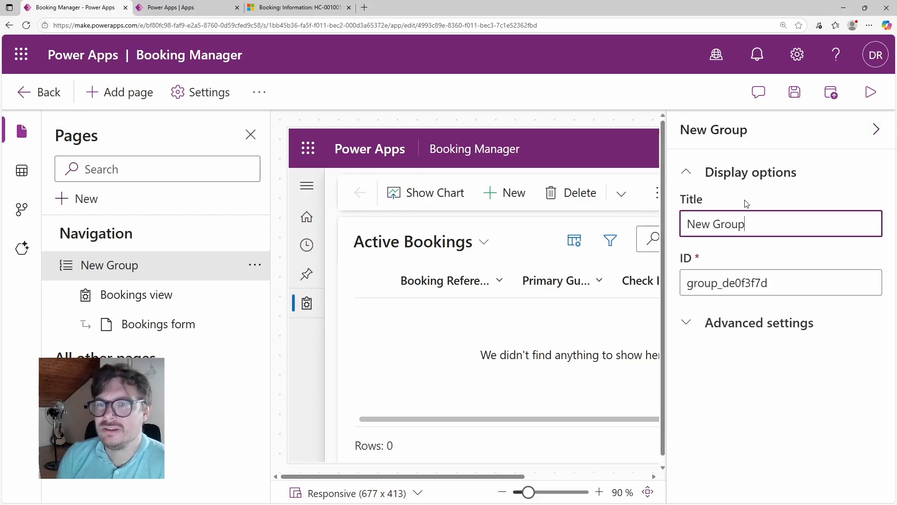
triple_click(739, 226)
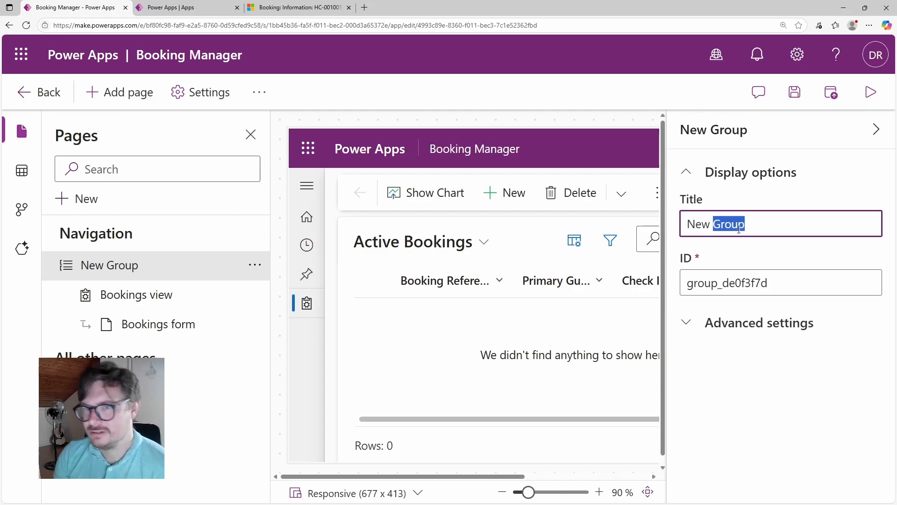
type("Bo")
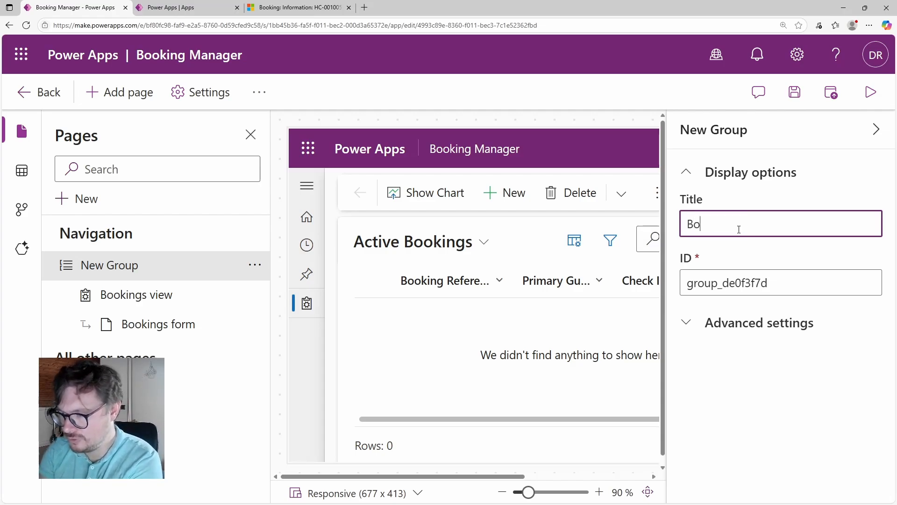
type("oking")
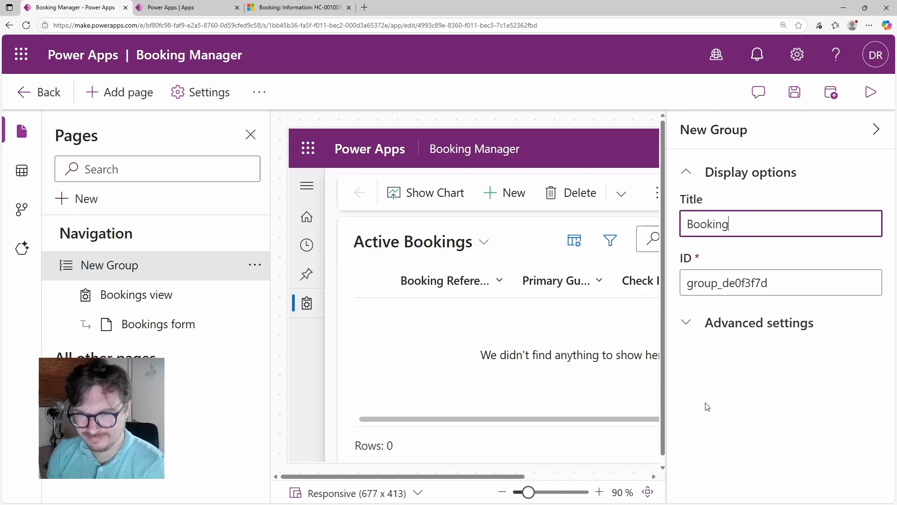
left_click(707, 407)
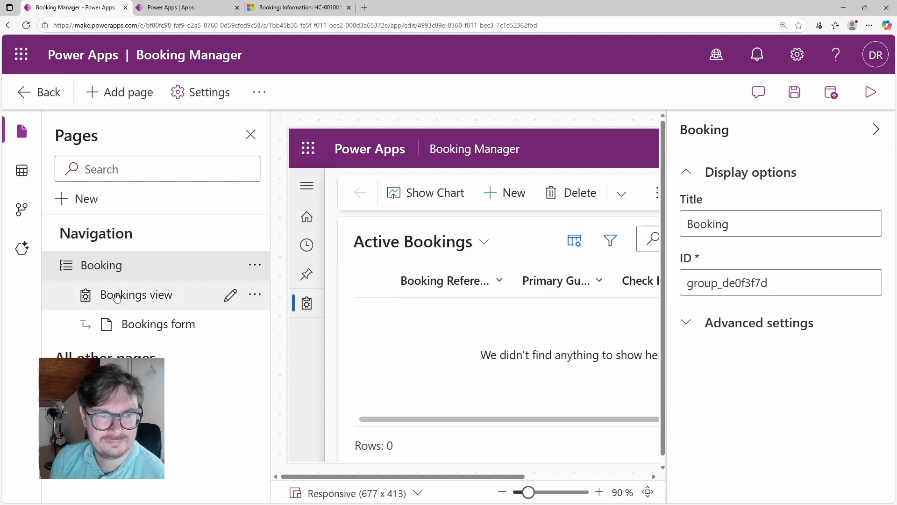
left_click(307, 186)
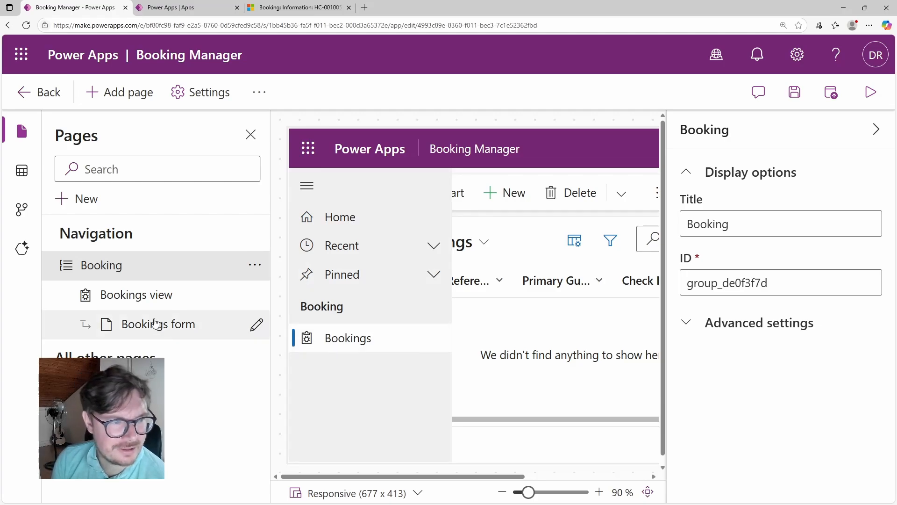
- Review the views included for the Bookings page and set its icon to use a web resource
left_click(143, 293)
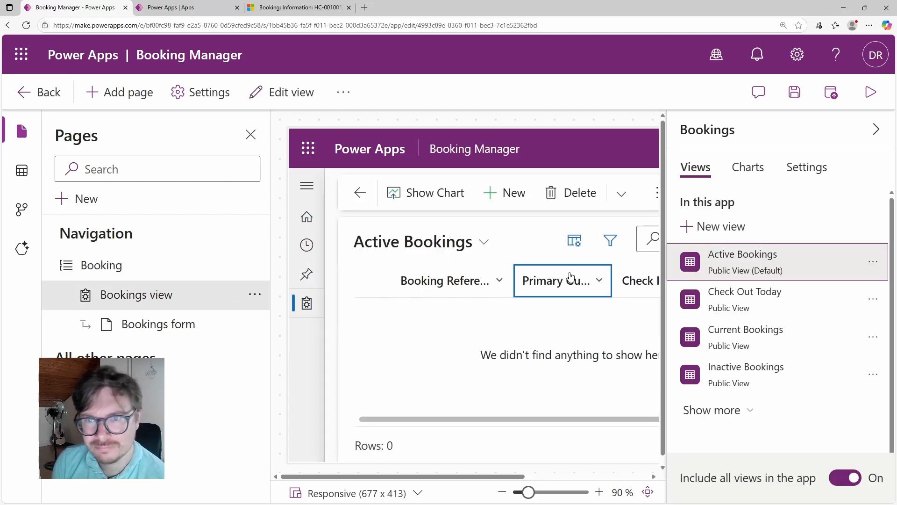
left_click(139, 267)
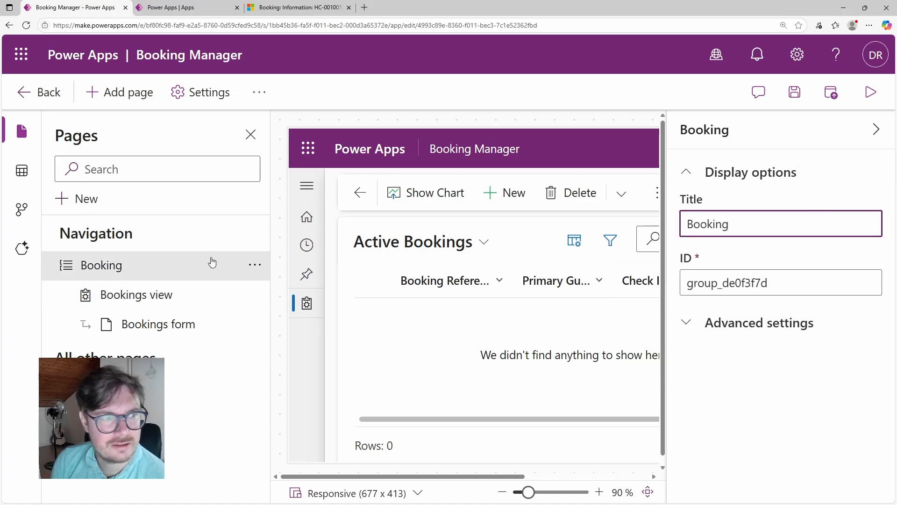
left_click(178, 293)
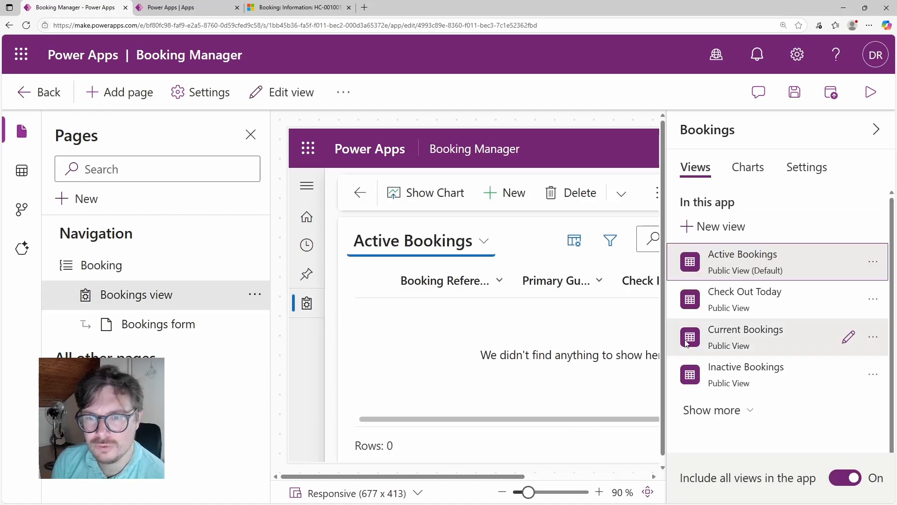
scroll(765, 317, "down", 1)
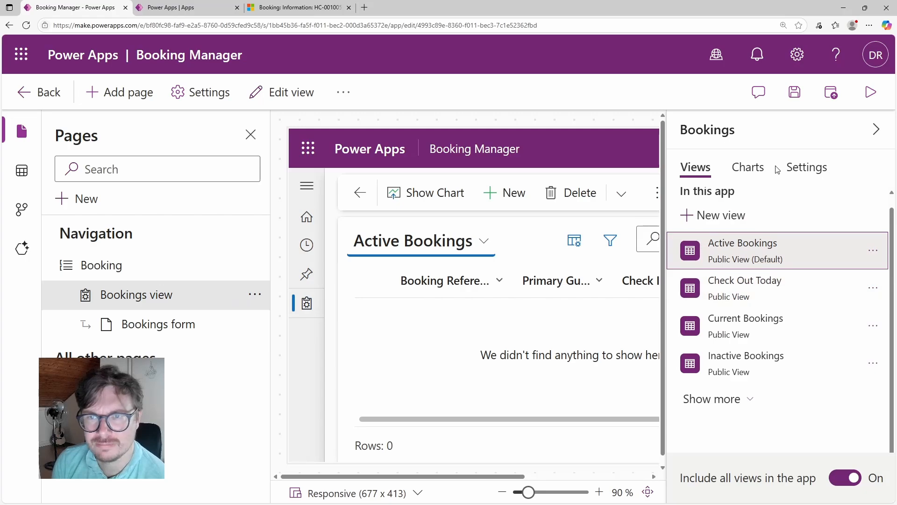
left_click(816, 177)
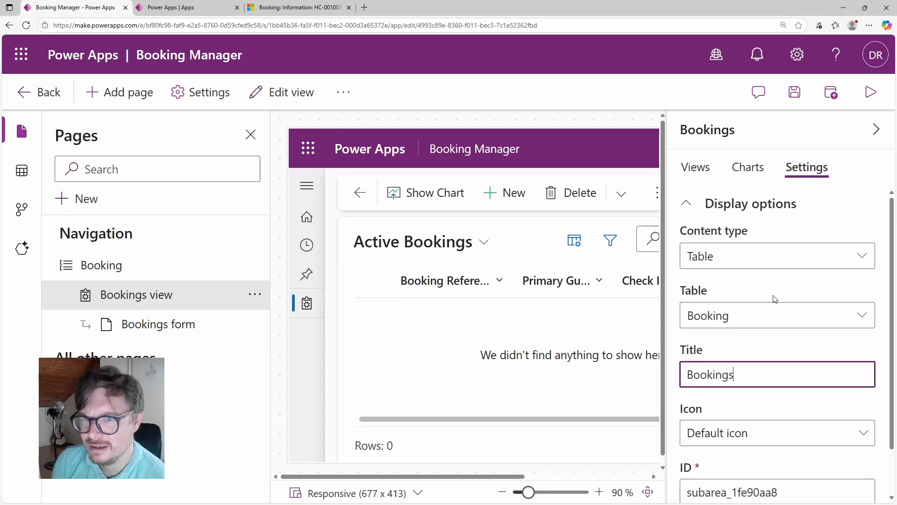
scroll(773, 304, "down", 3)
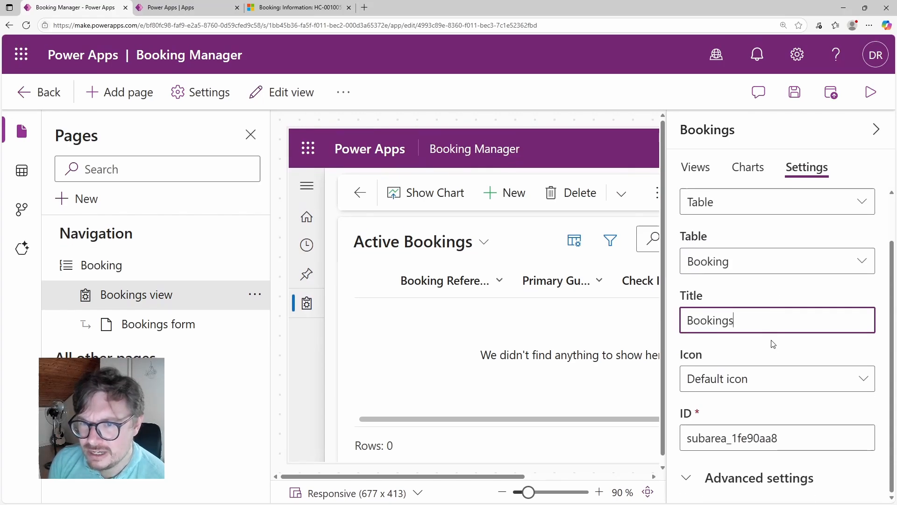
left_click(777, 376)
left_click(743, 436)
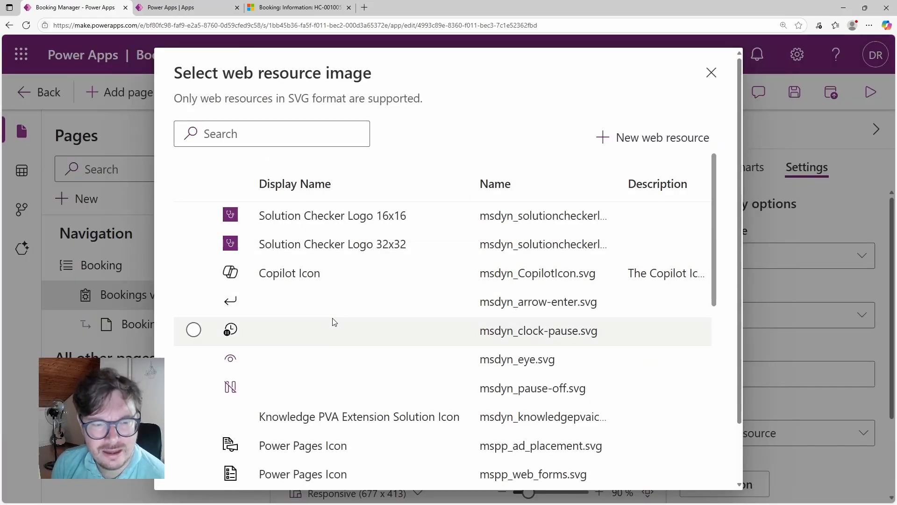
- Browse the available SVG web resource images and search them for "hotel"
scroll(326, 270, "down", 10)
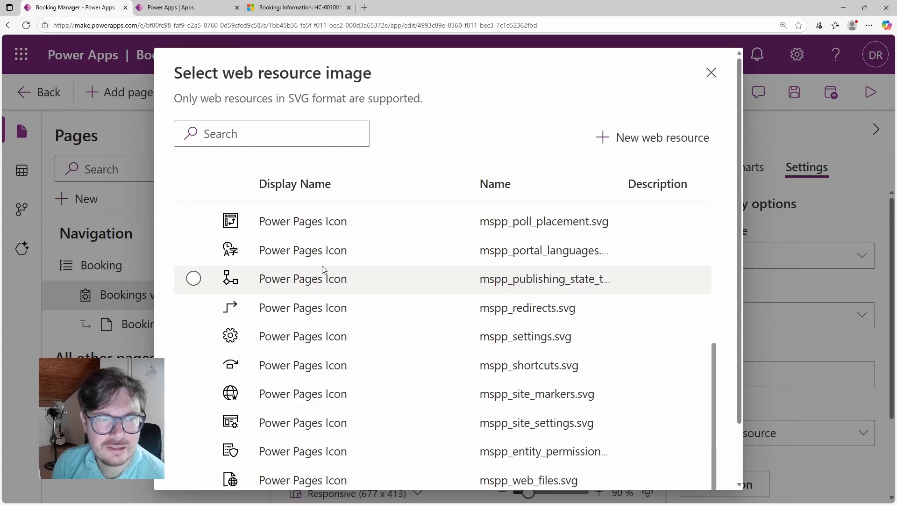
scroll(323, 270, "down", 2)
scroll(323, 266, "up", 3)
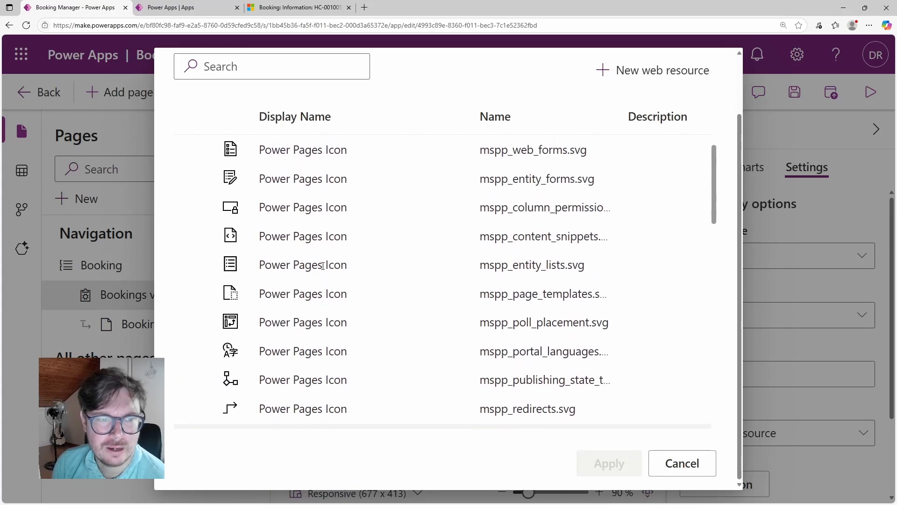
scroll(323, 266, "up", 5)
left_click(227, 127)
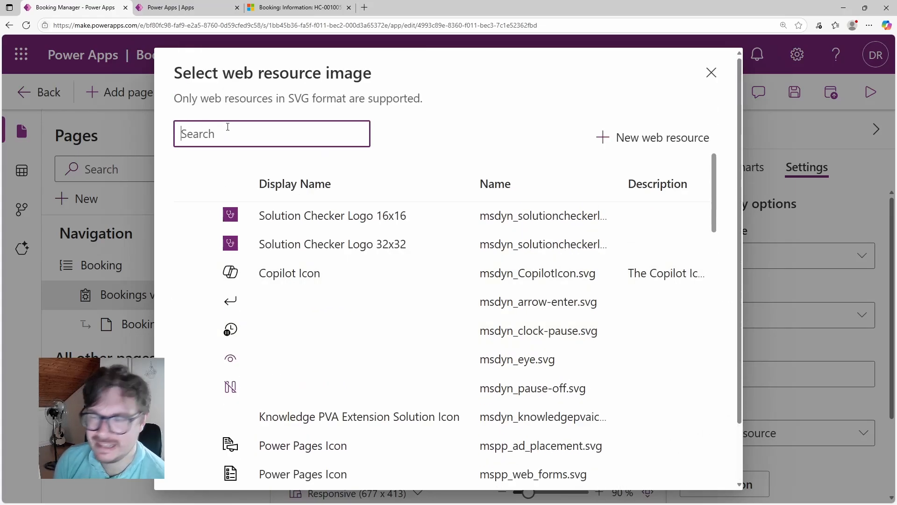
type("hote")
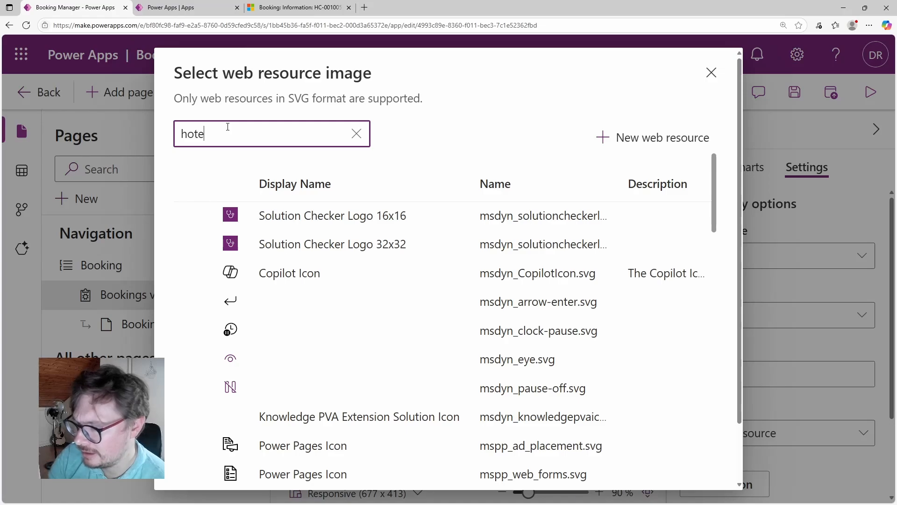
type("l")
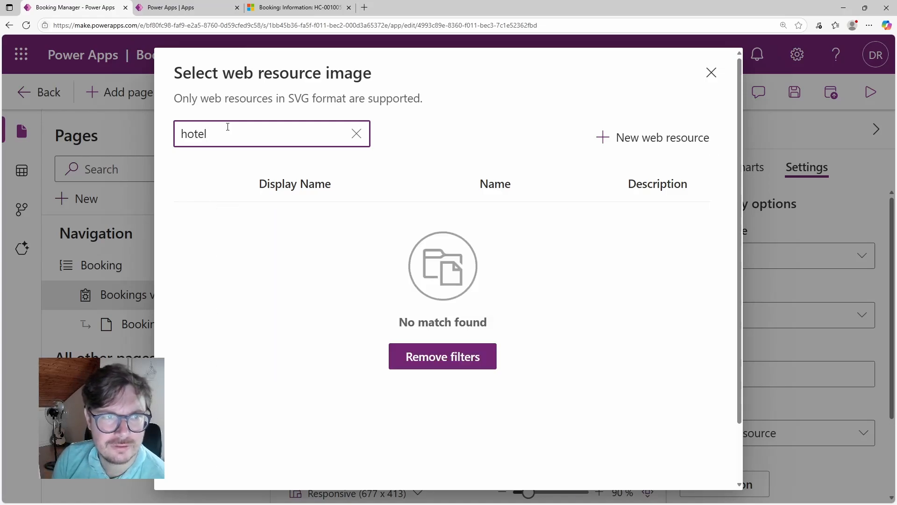
- Filter the web resource images by "h", apply accessChecker_icon as the Bookings page icon, and save the app
left_click_drag(225, 130, 176, 134)
type("hom")
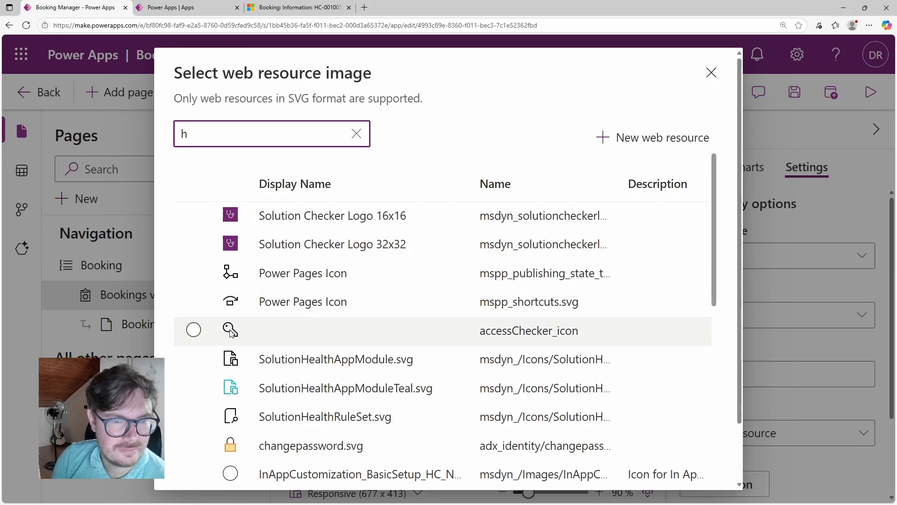
scroll(231, 332, "down", 3)
scroll(230, 333, "up", 2)
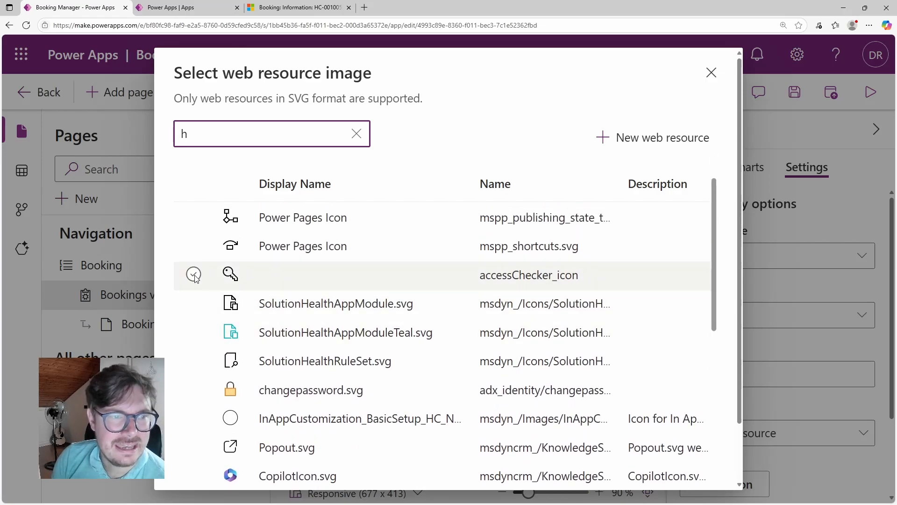
left_click(194, 275)
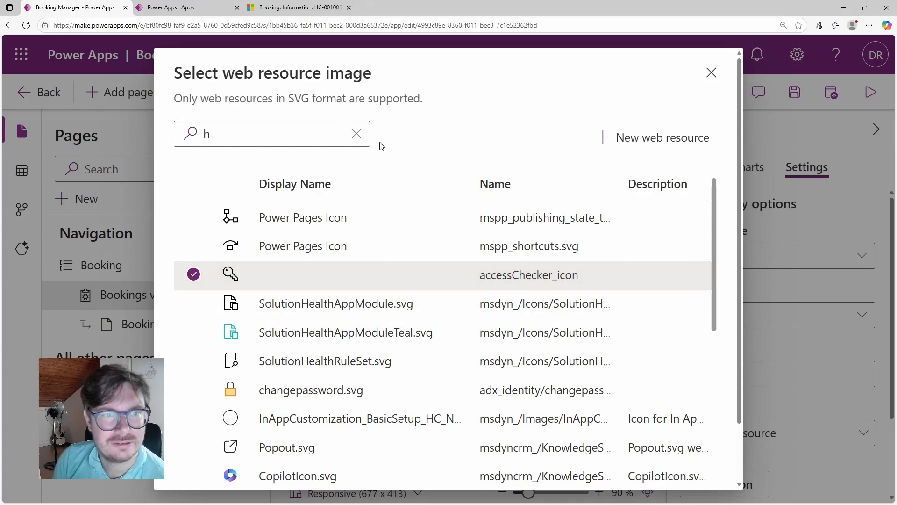
scroll(424, 281, "down", 8)
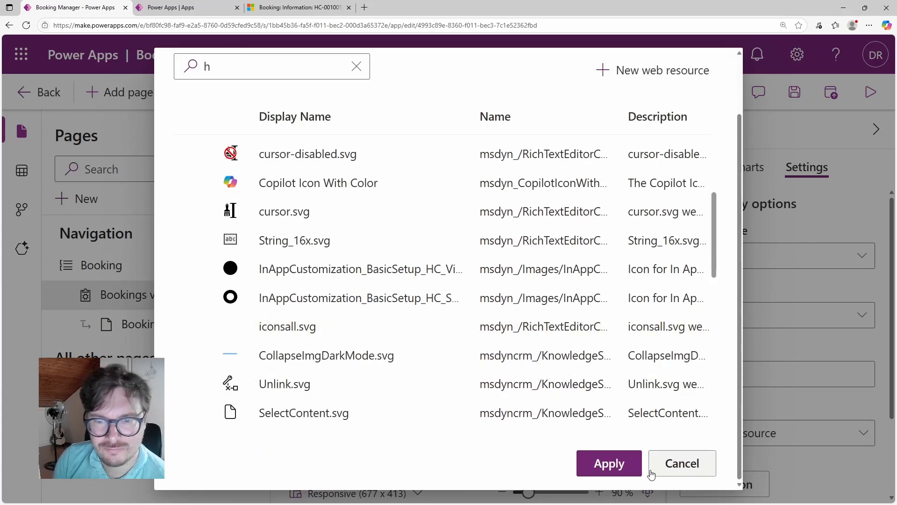
left_click(609, 463)
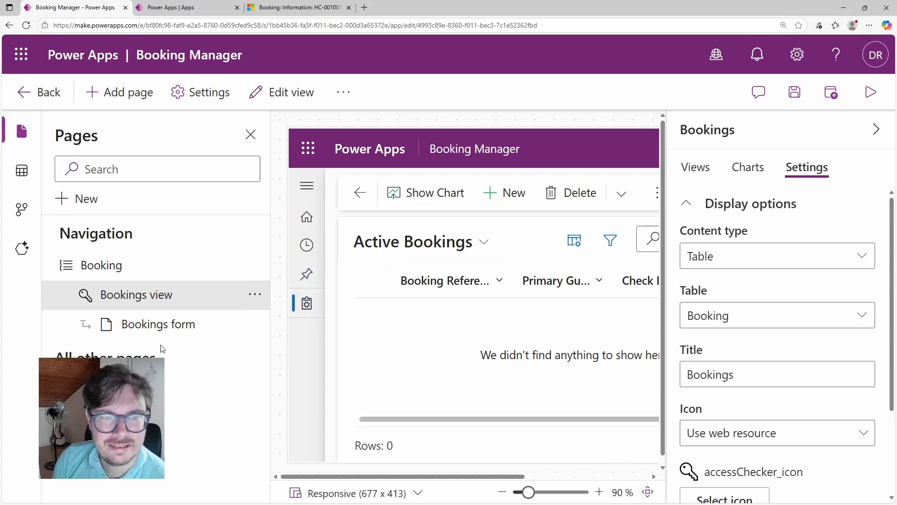
left_click(795, 92)
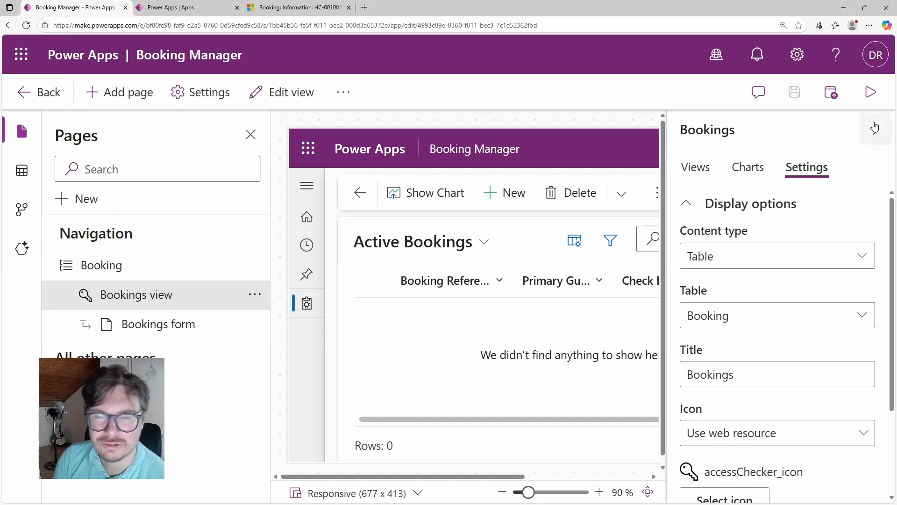
- Review all views included for the Bookings page and the options offered for the Current Bookings and Check Out Today views
left_click(695, 168)
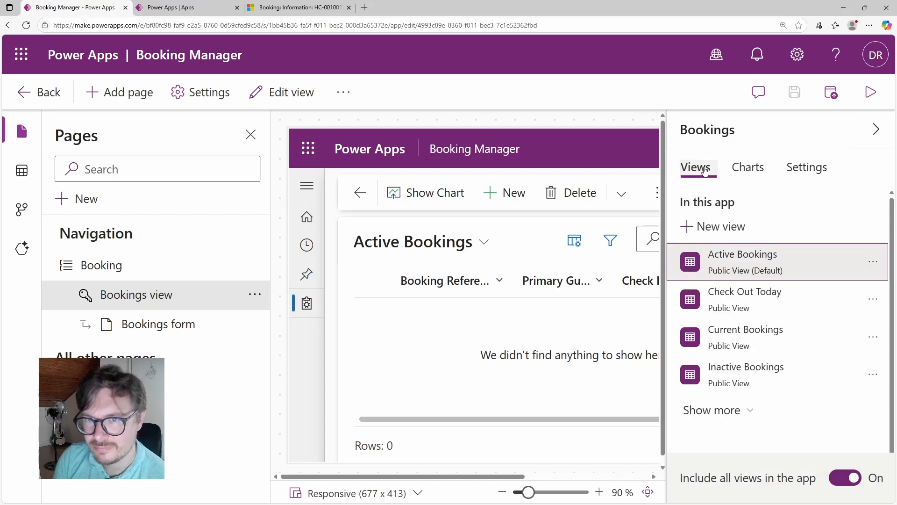
scroll(758, 308, "down", 1)
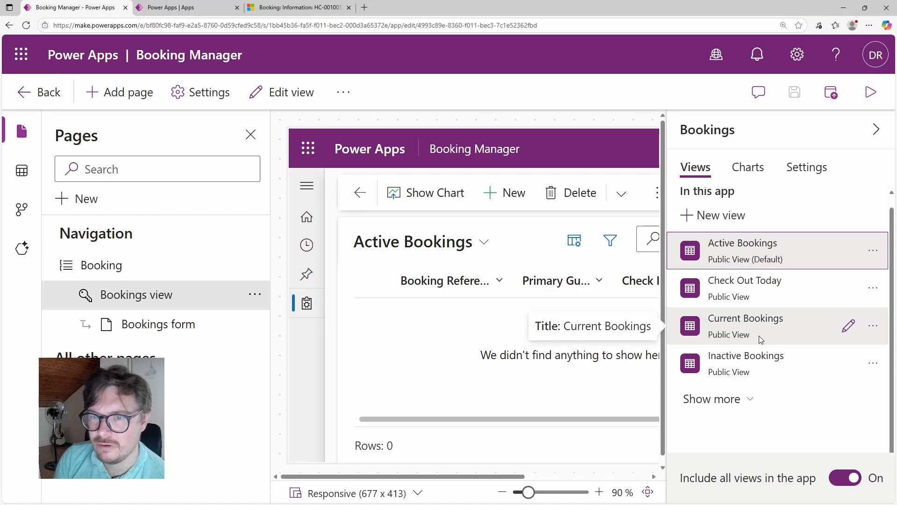
left_click(873, 323)
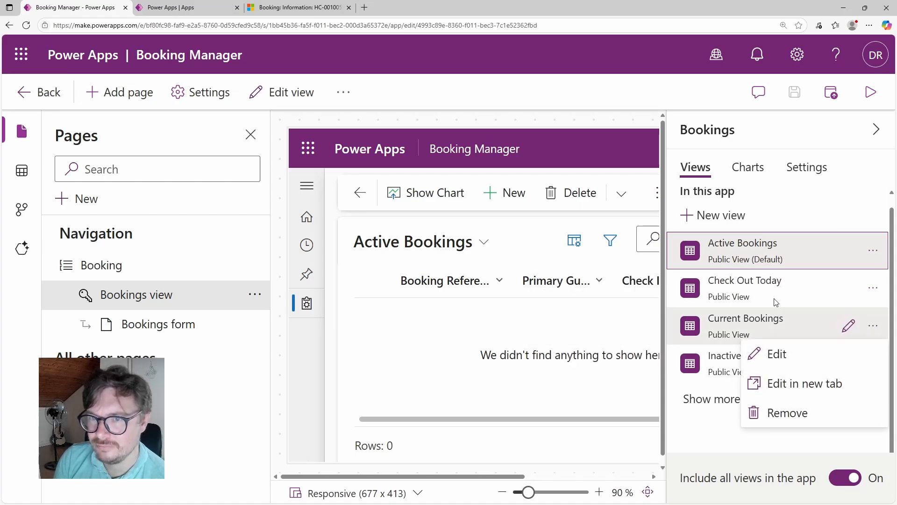
left_click_drag(774, 314, 774, 244)
left_click(797, 278)
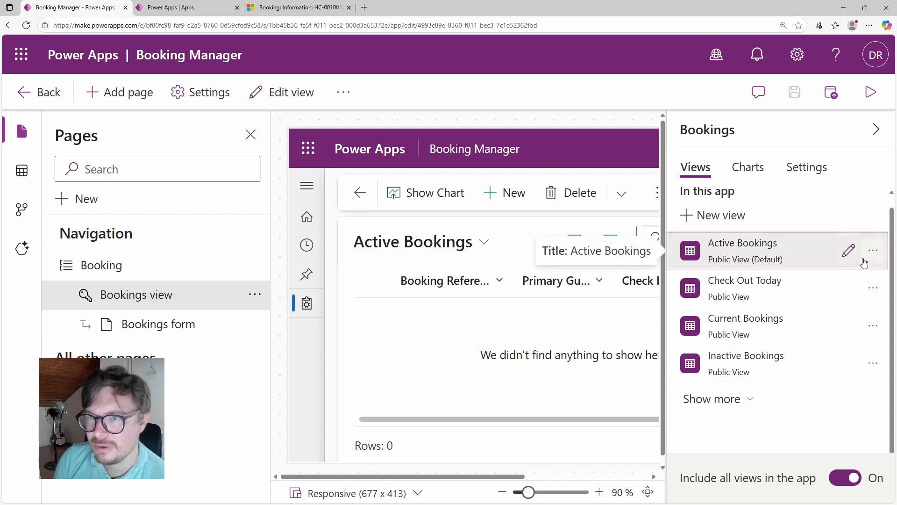
left_click(874, 291)
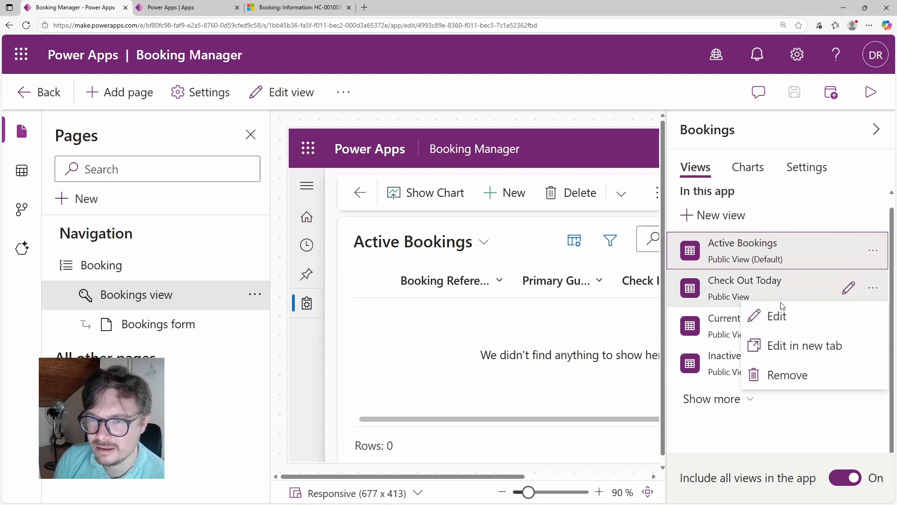
left_click(712, 398)
scroll(715, 402, "down", 3)
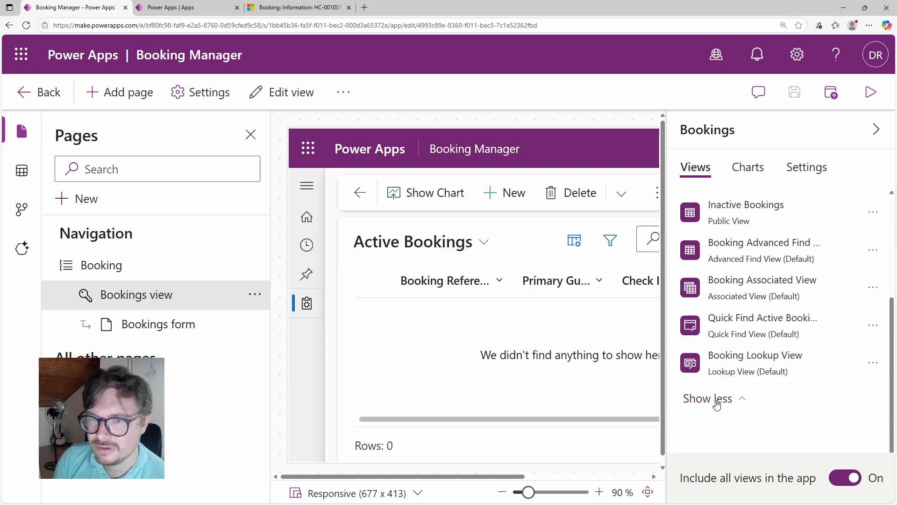
left_click(709, 399)
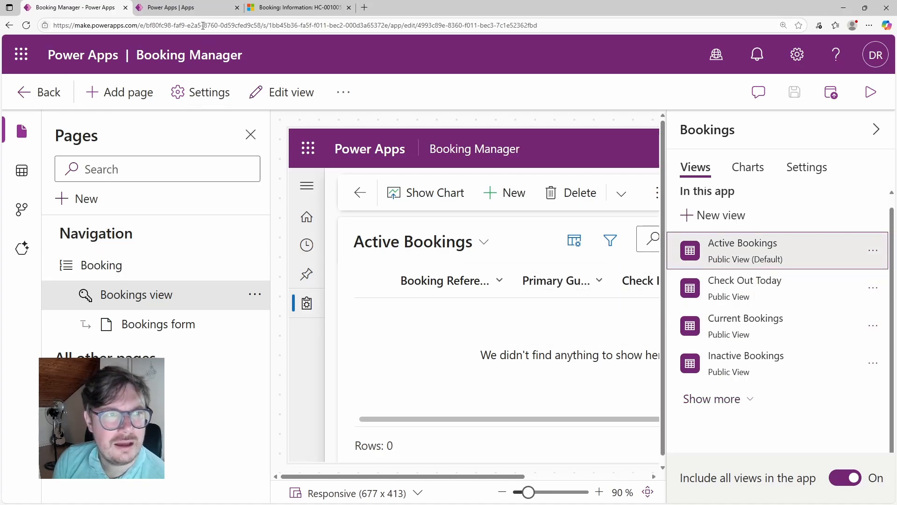
left_click(187, 8)
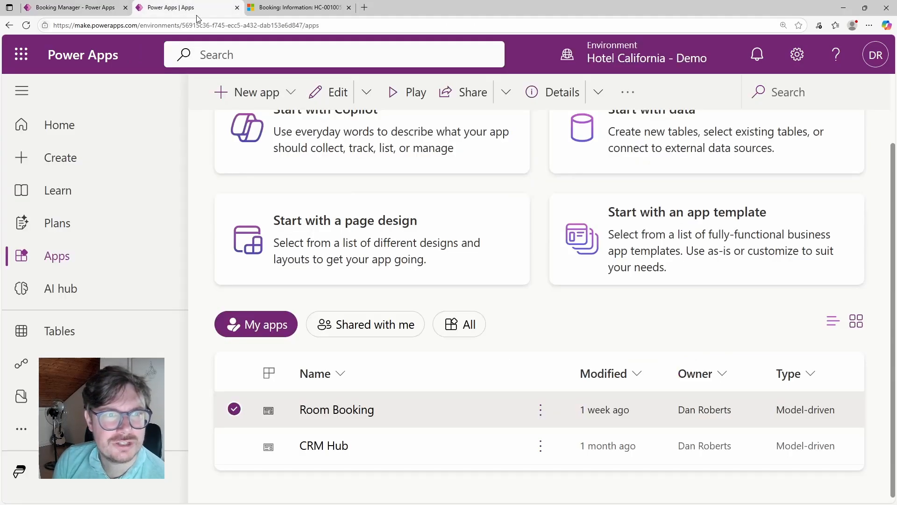
left_click(75, 7)
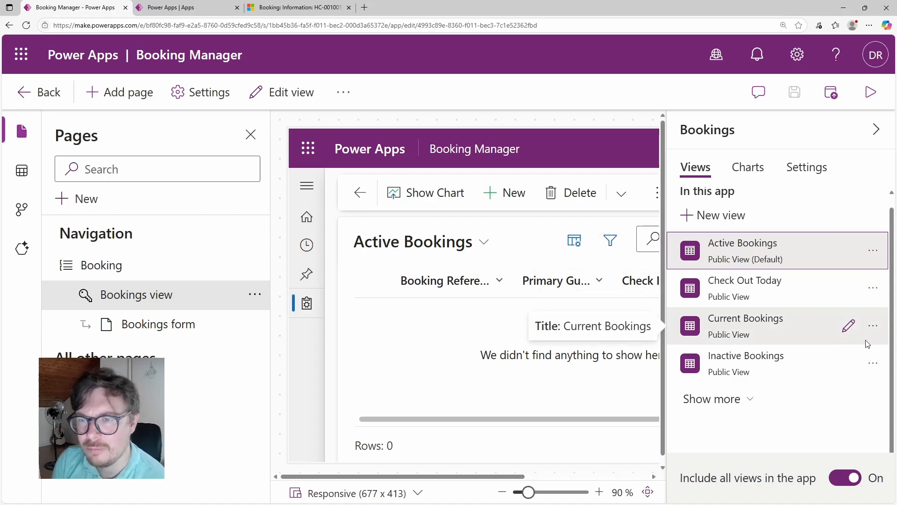
left_click(875, 329)
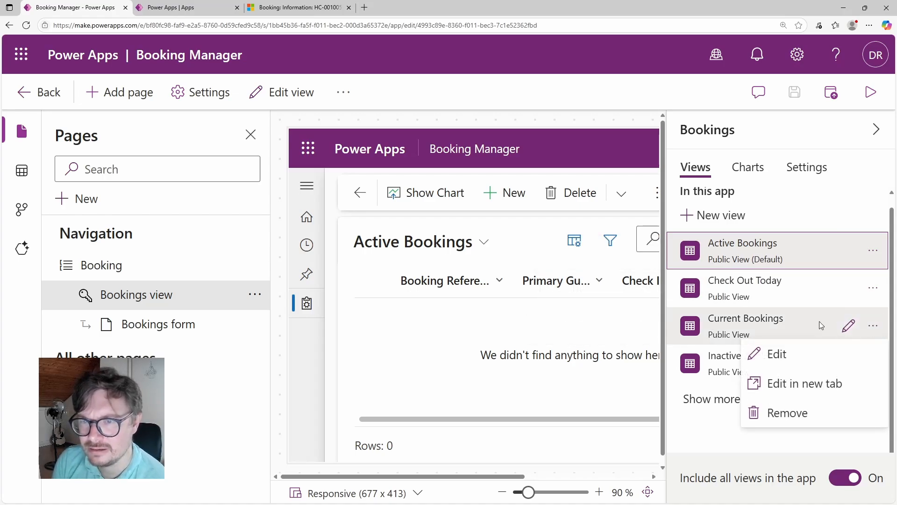
left_click(375, 267)
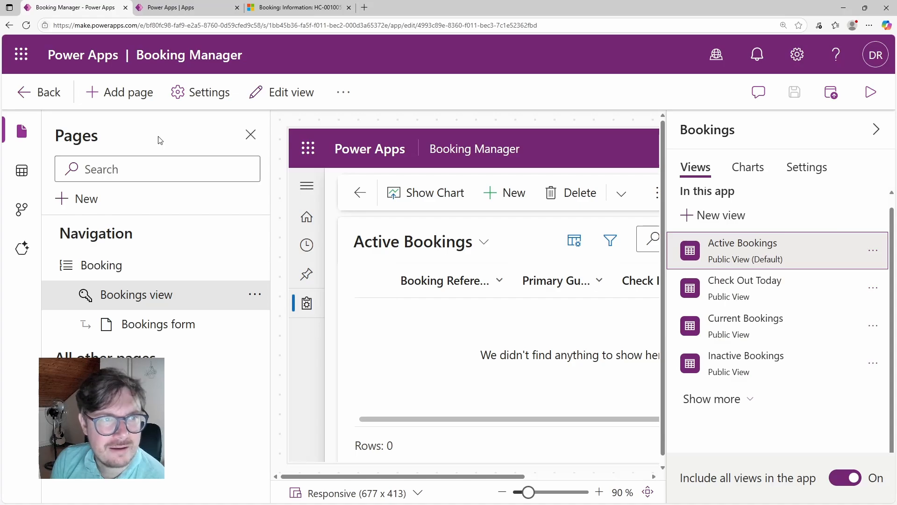
- Look at the app's general settings and review all forms included for the Bookings form page
left_click(208, 93)
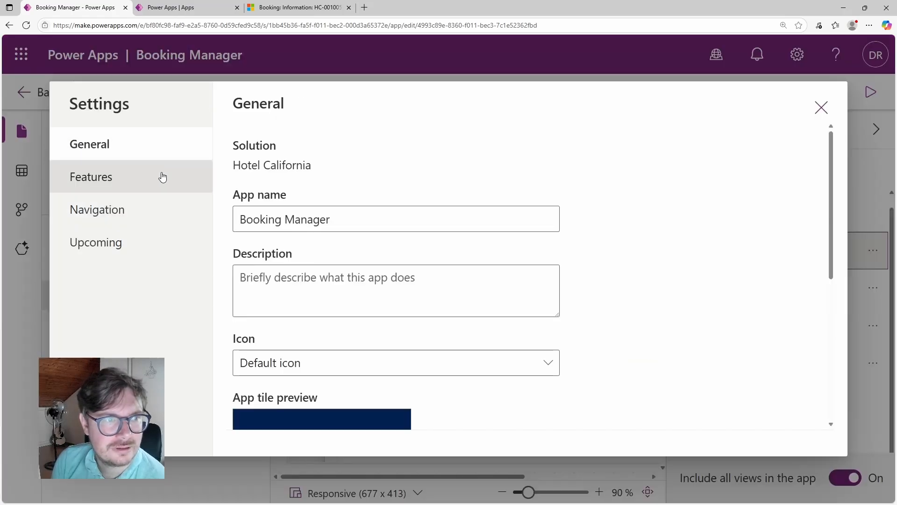
left_click(822, 109)
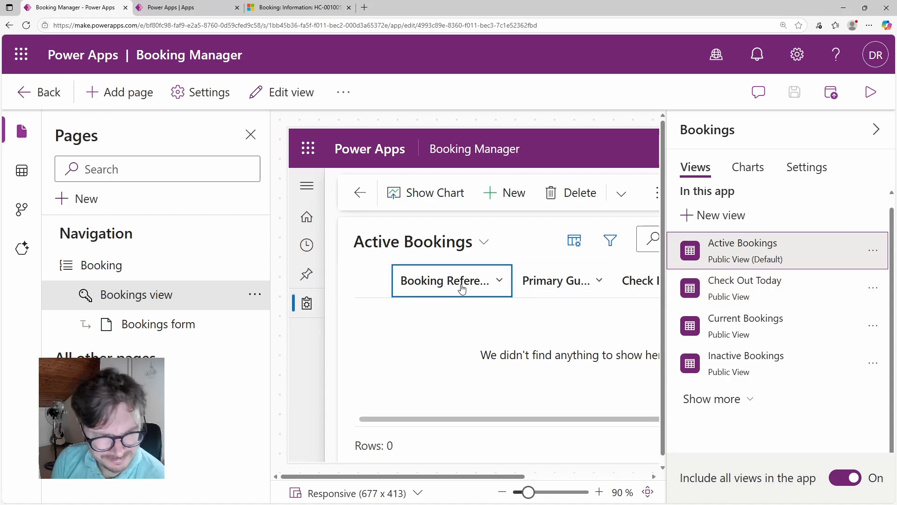
left_click(146, 325)
left_click(140, 295)
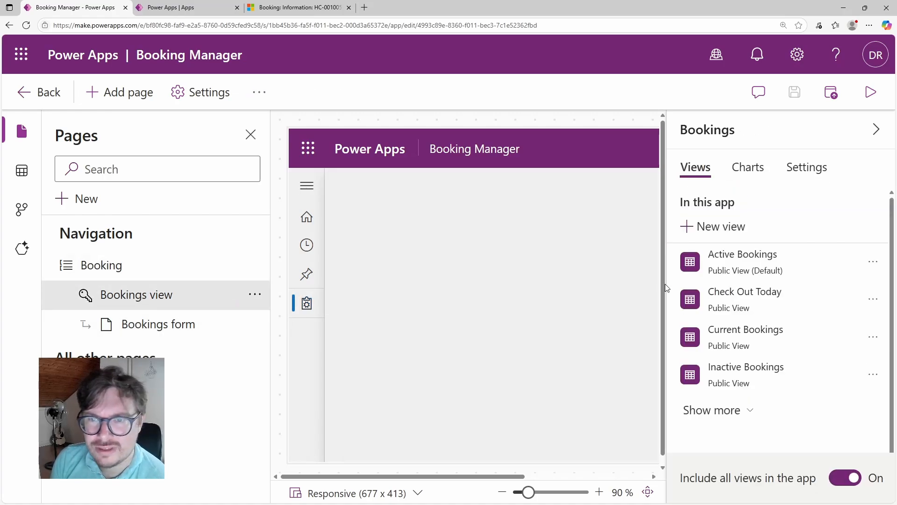
left_click(171, 334)
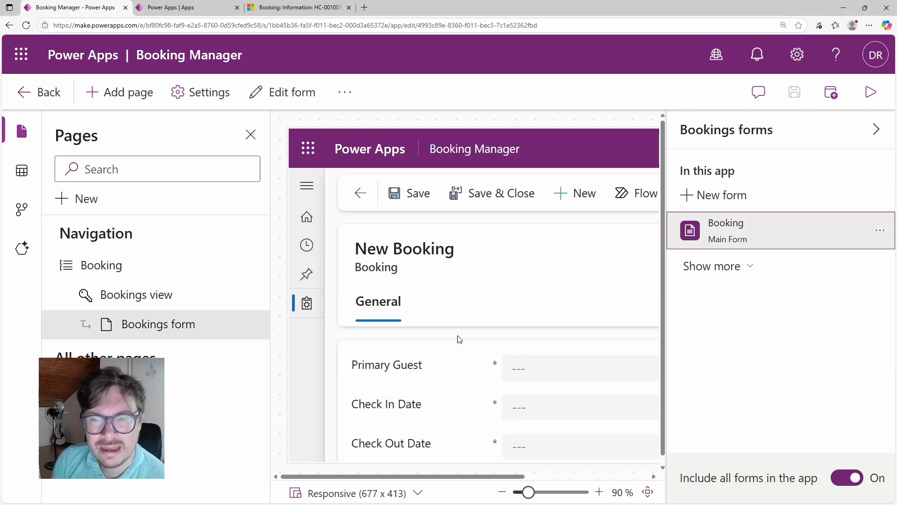
mouse_move(779, 222)
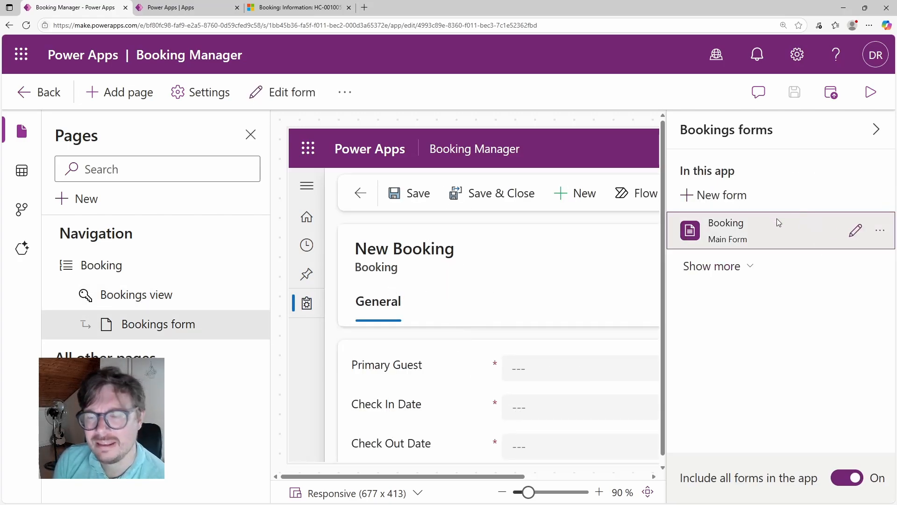
left_click(714, 268)
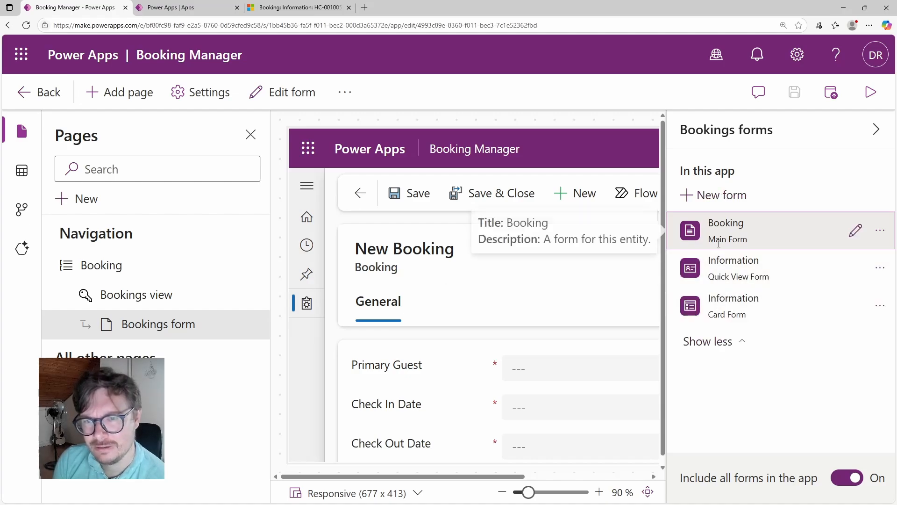
left_click(710, 339)
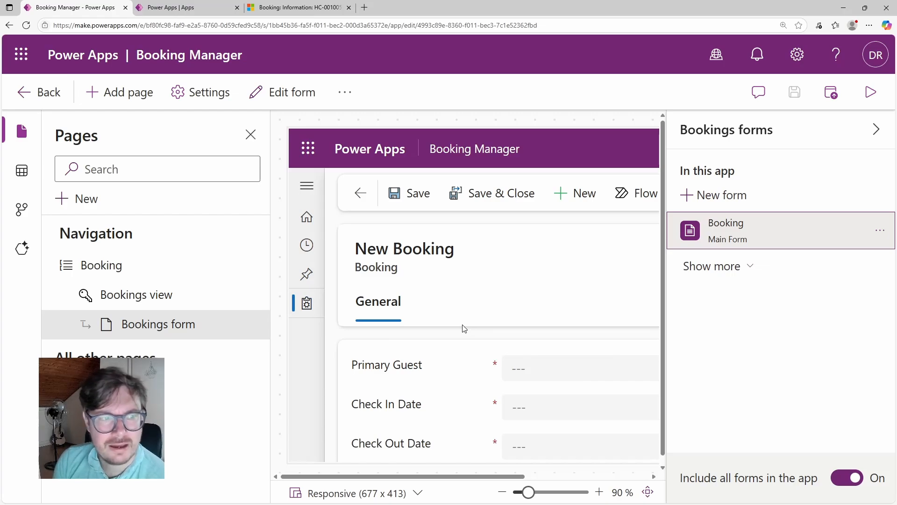
- Publish the Booking Manager app and play it in the browser with the page enlarged
left_click(837, 95)
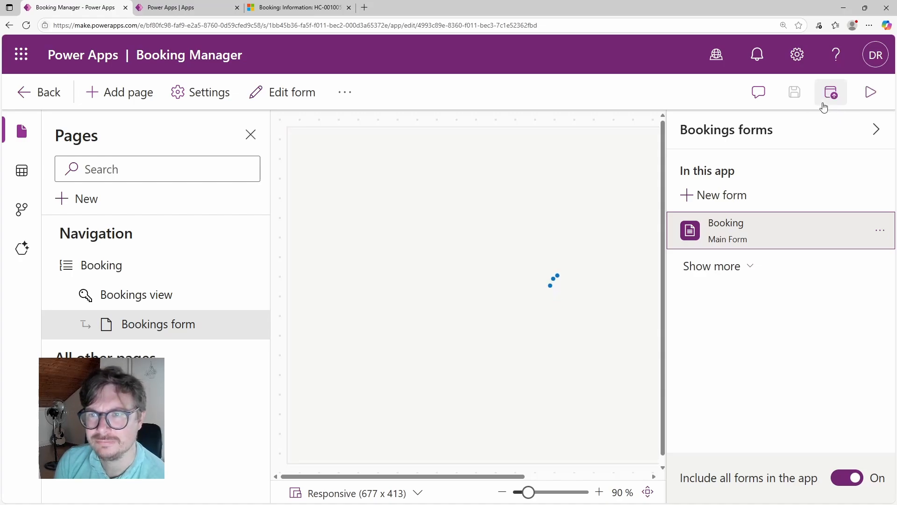
left_click(877, 97)
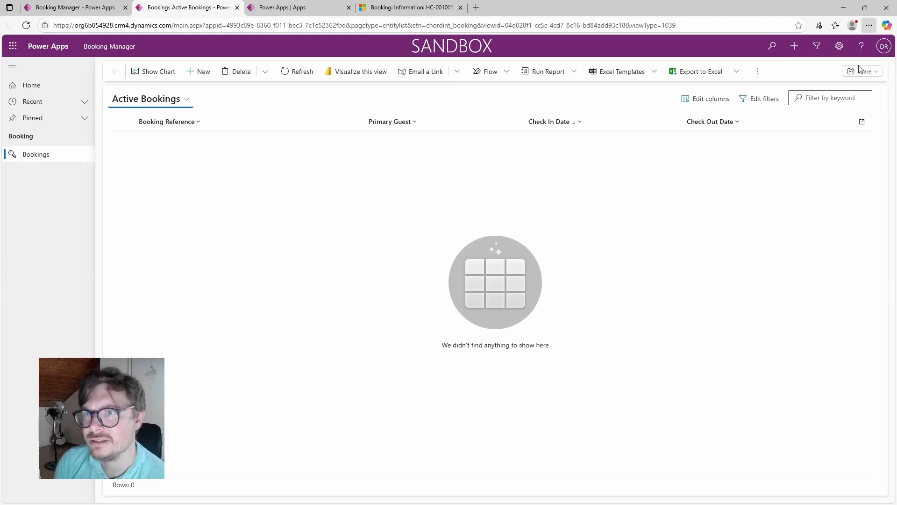
key("ctrl+plus")
key("ctrl+plus")
key("ctrl+plus")
key("ctrl+plus")
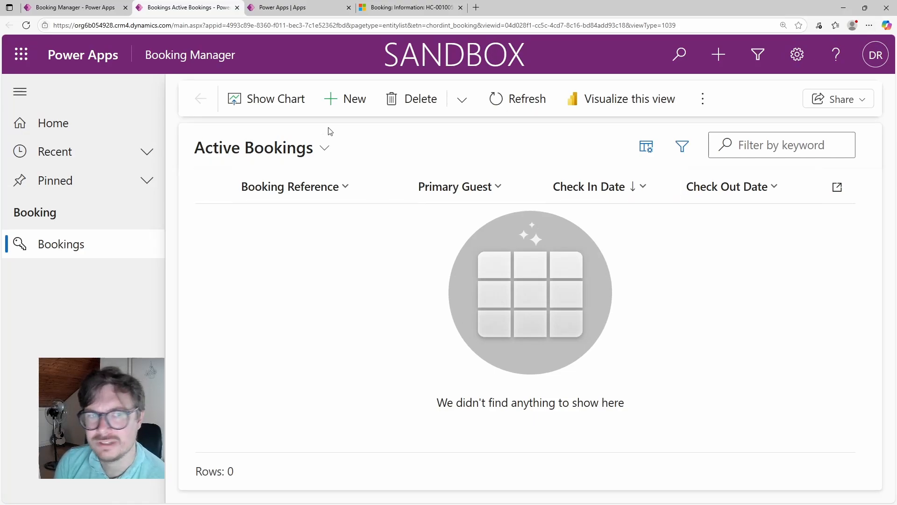
- Check the views selectable for Bookings in the running app and open a new booking record form
left_click(323, 148)
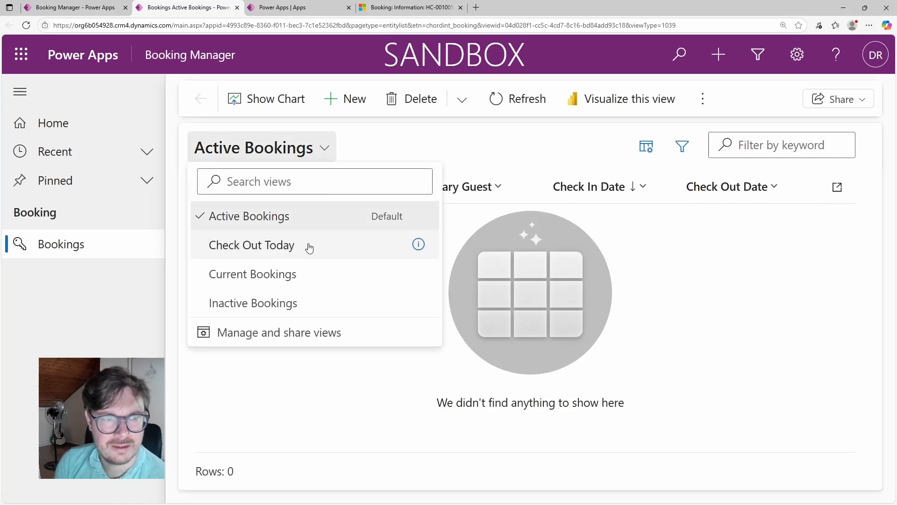
left_click(383, 134)
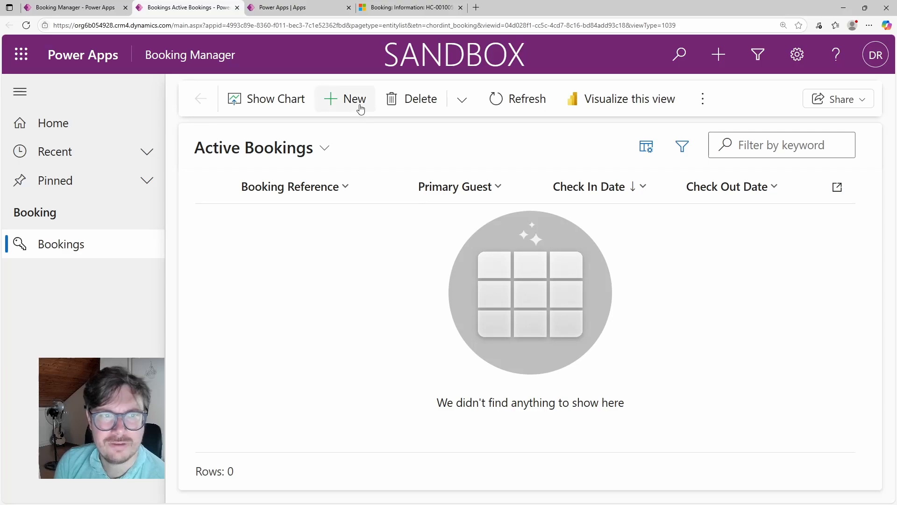
left_click(360, 108)
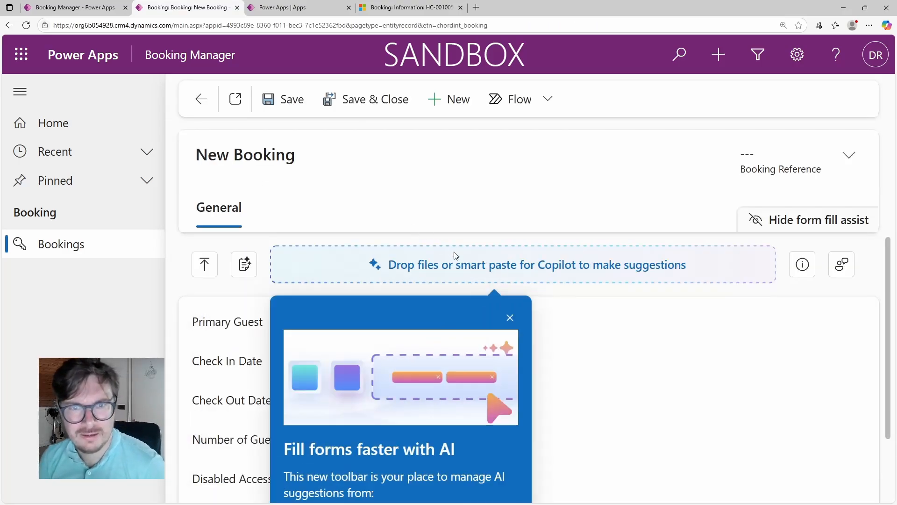
- Look over the New Booking form and dismiss the tip about filling forms faster with AI
key("ctrl+v")
scroll(457, 257, "down", 1)
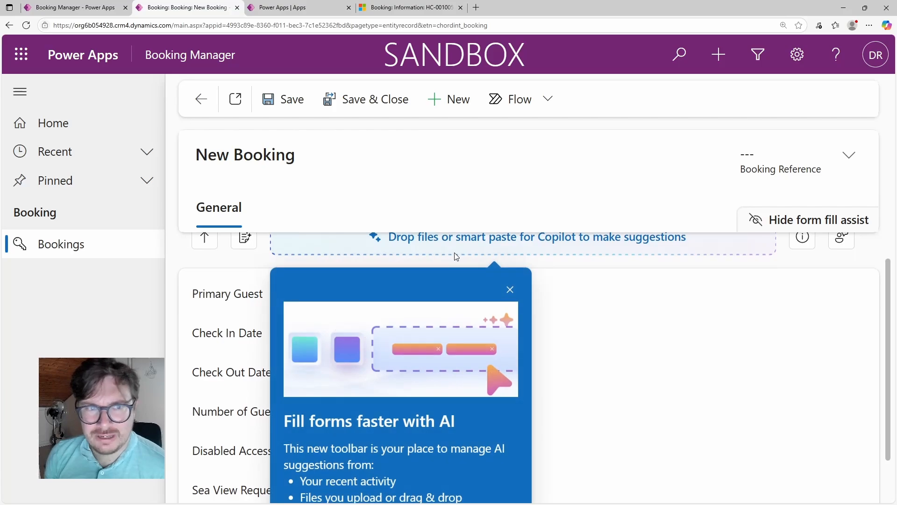
scroll(383, 285, "down", 1)
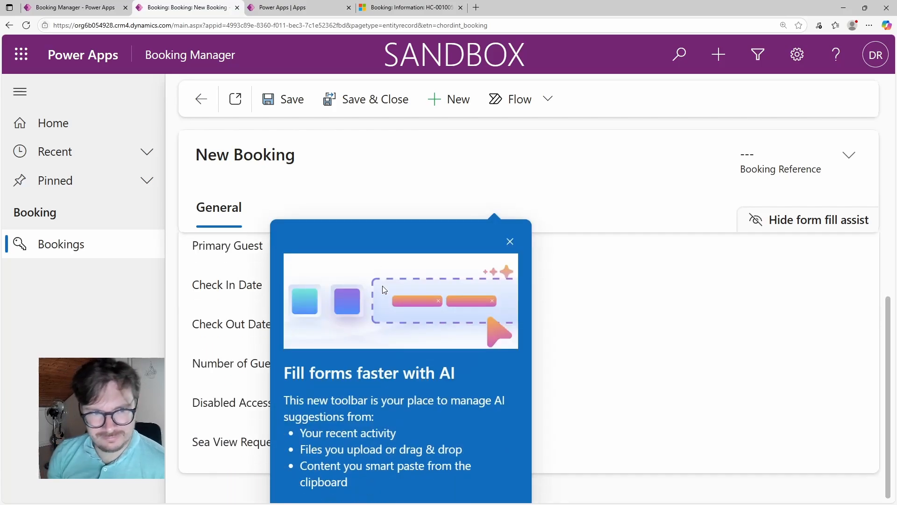
scroll(539, 286, "up", 1)
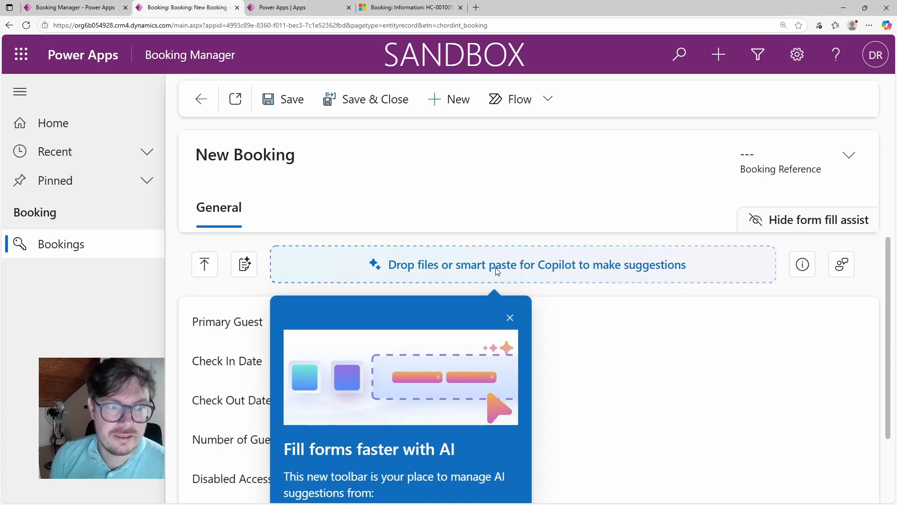
left_click(509, 318)
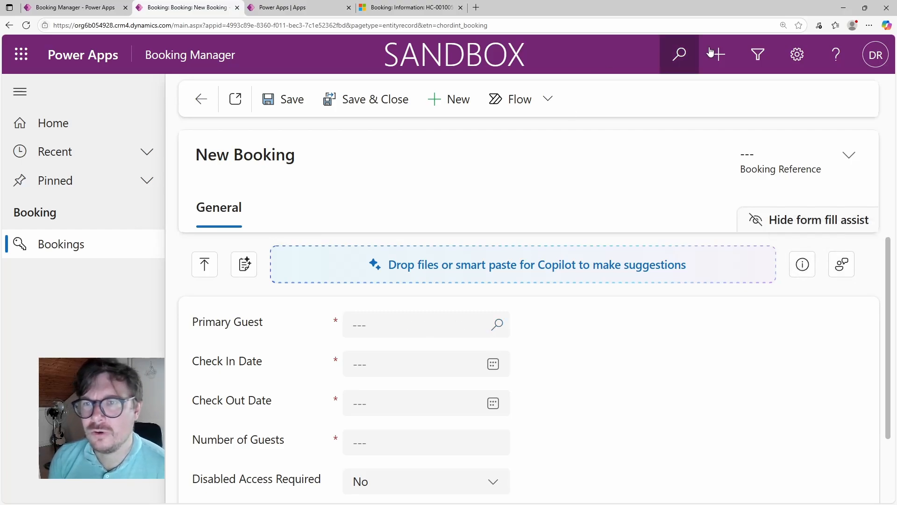
- Open the app's advanced settings, look through the business, customization and system areas, and close the environment settings again
left_click(802, 67)
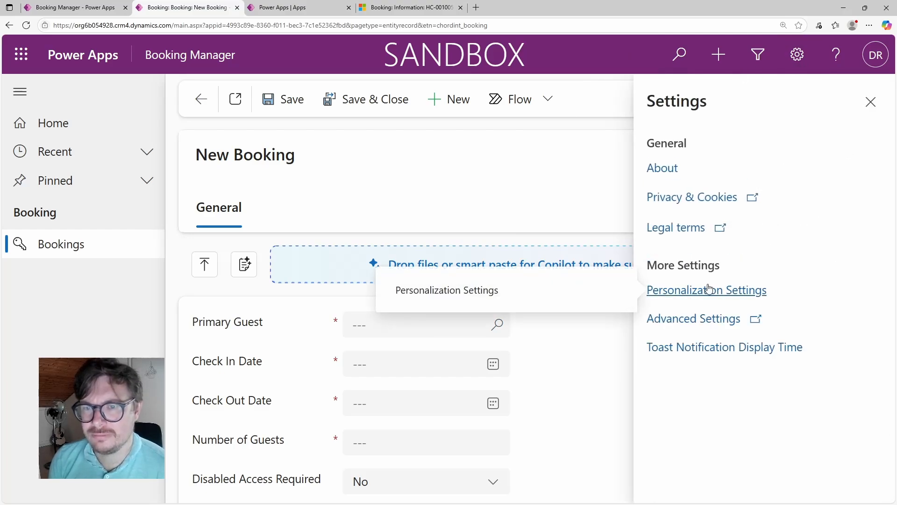
left_click(696, 318)
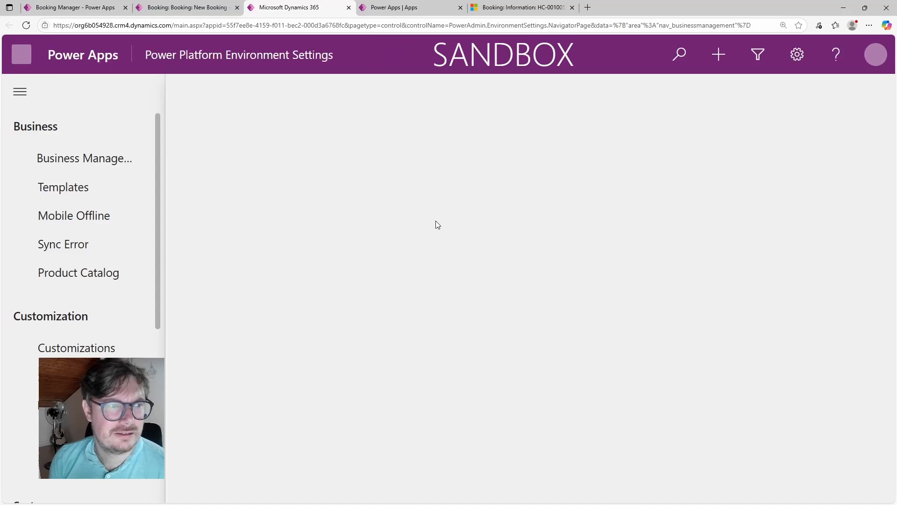
scroll(133, 333, "down", 3)
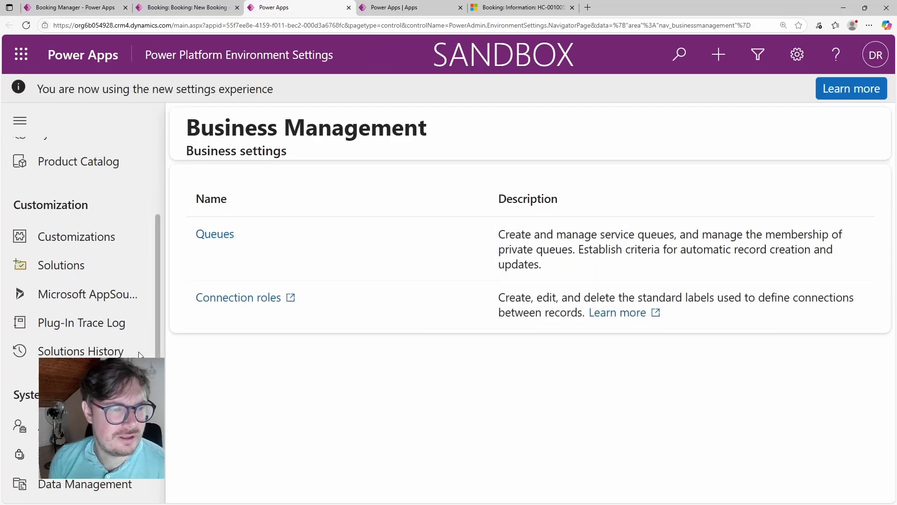
scroll(133, 333, "down", 3)
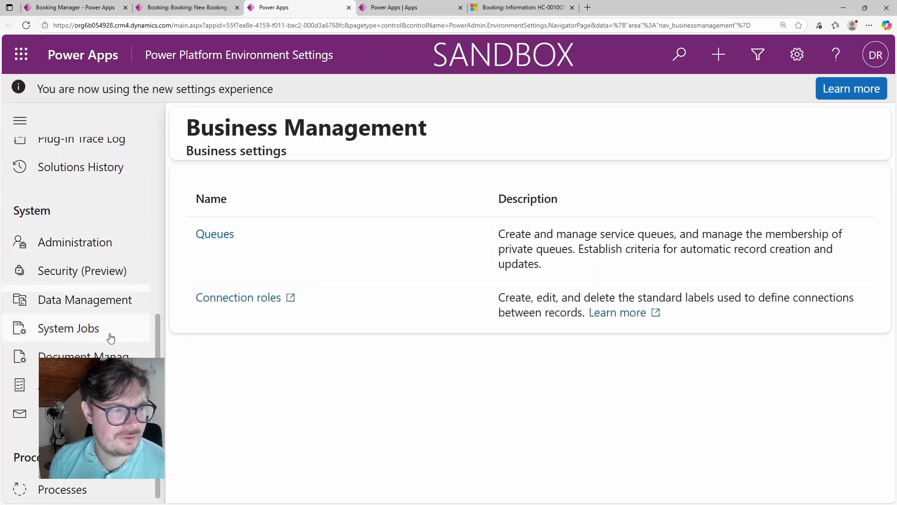
scroll(79, 280, "up", 6)
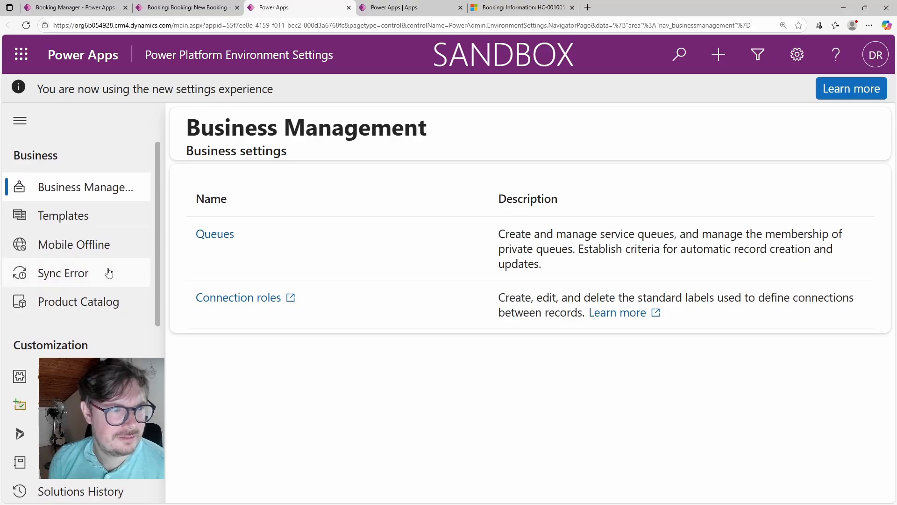
left_click(228, 25)
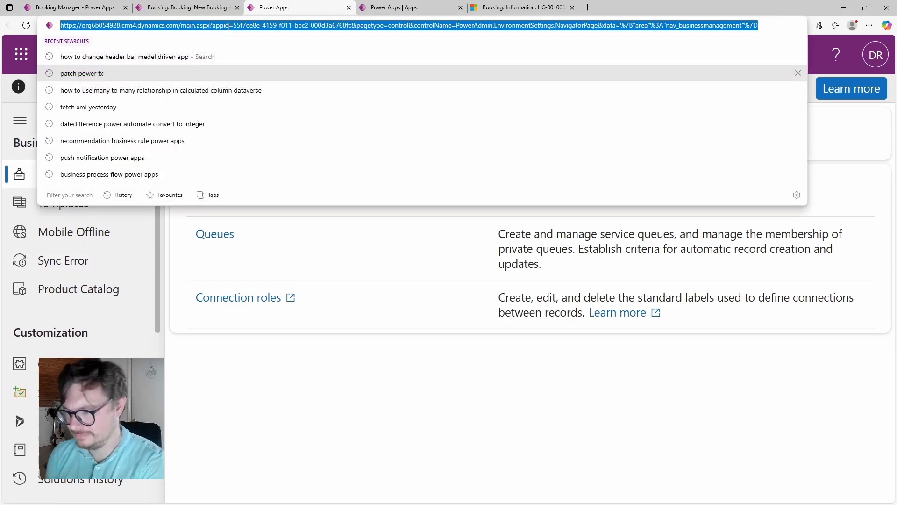
left_click(348, 8)
left_click(99, 8)
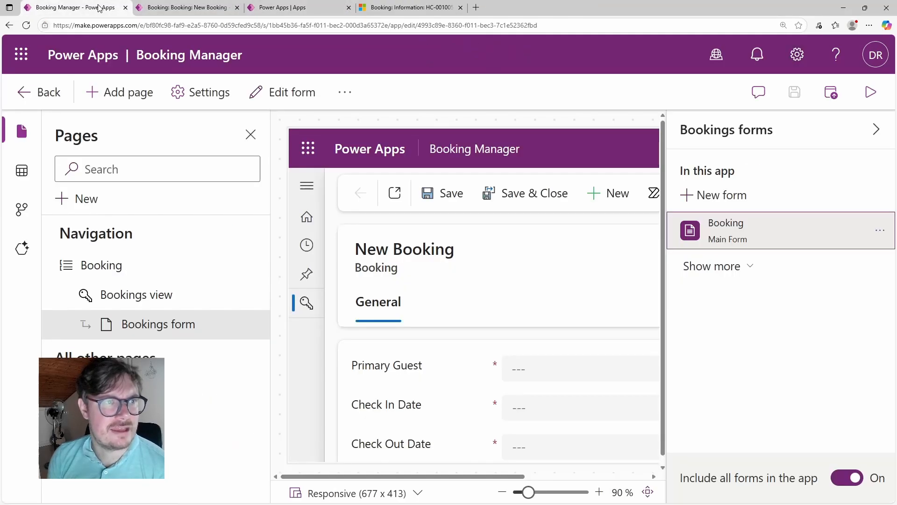
left_click(153, 5)
left_click(263, 12)
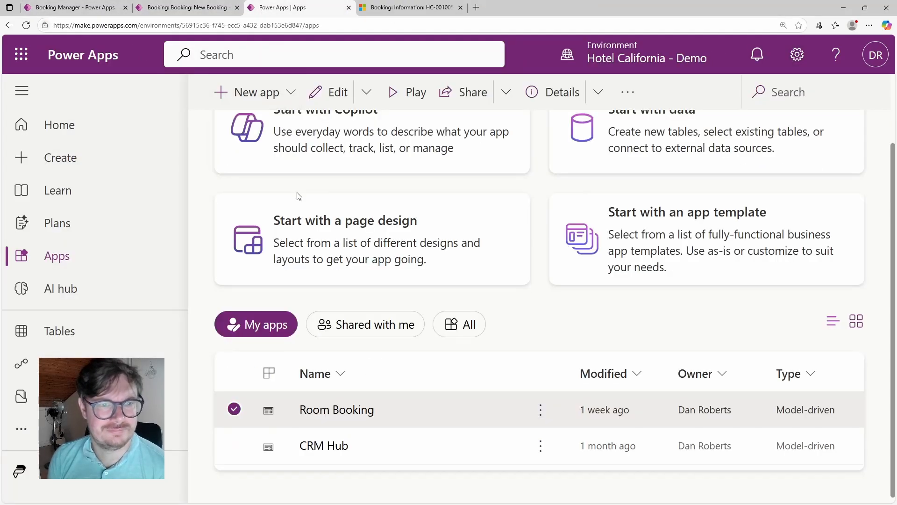
left_click(185, 5)
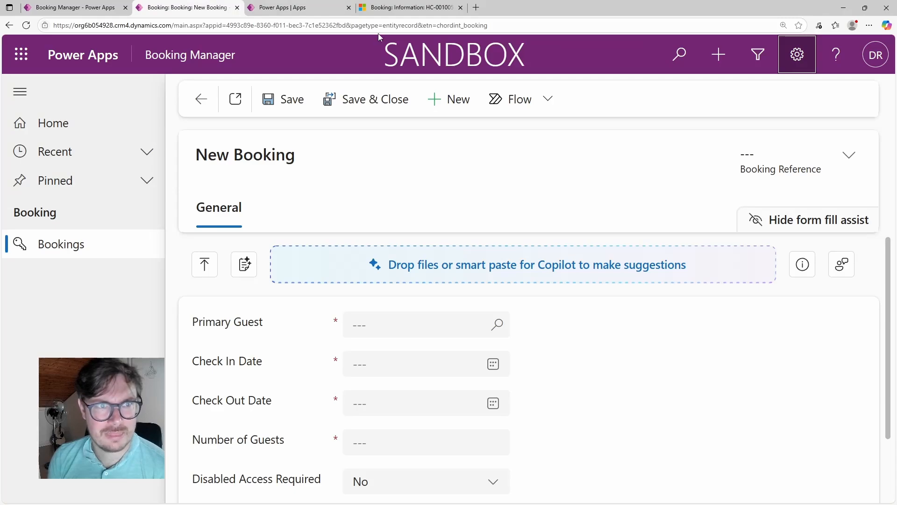
- Toggle the form fill assist toolbar on the New Booking form, leaving it hidden
left_click(762, 218)
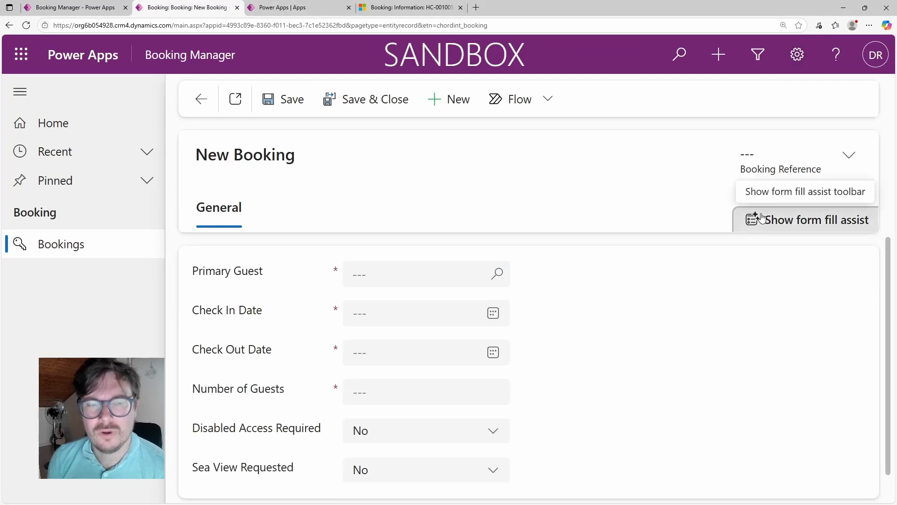
left_click(761, 218)
left_click(762, 218)
left_click(762, 218)
left_click(762, 218)
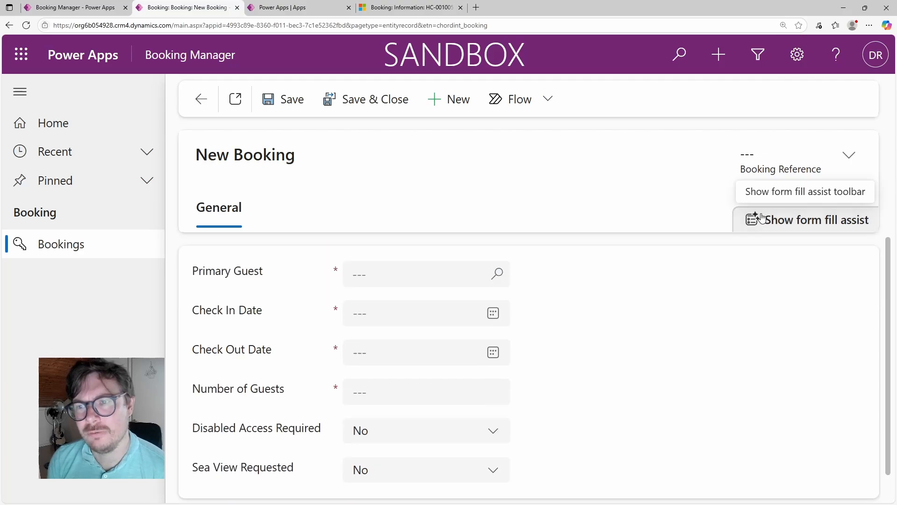
left_click(761, 218)
left_click(762, 219)
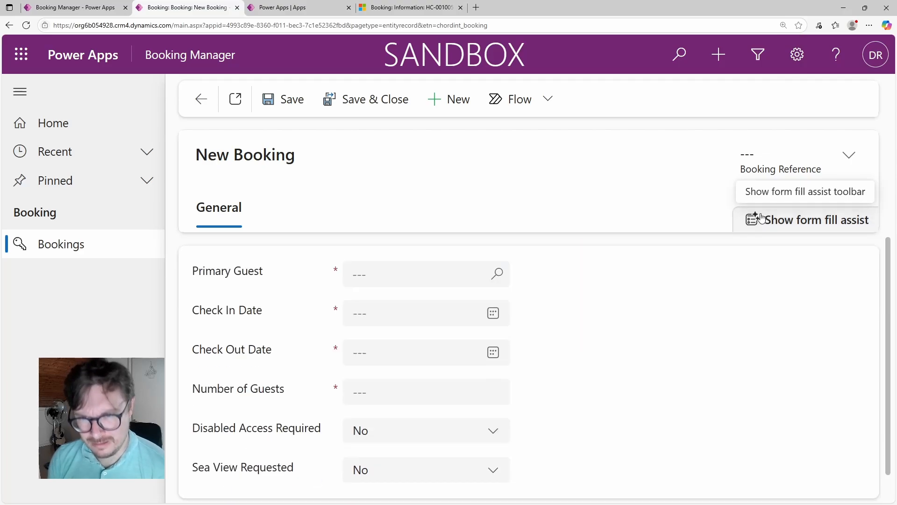
- Open the Power Platform admin center from the Power Apps maker portal and show the list of environments
left_click(322, 7)
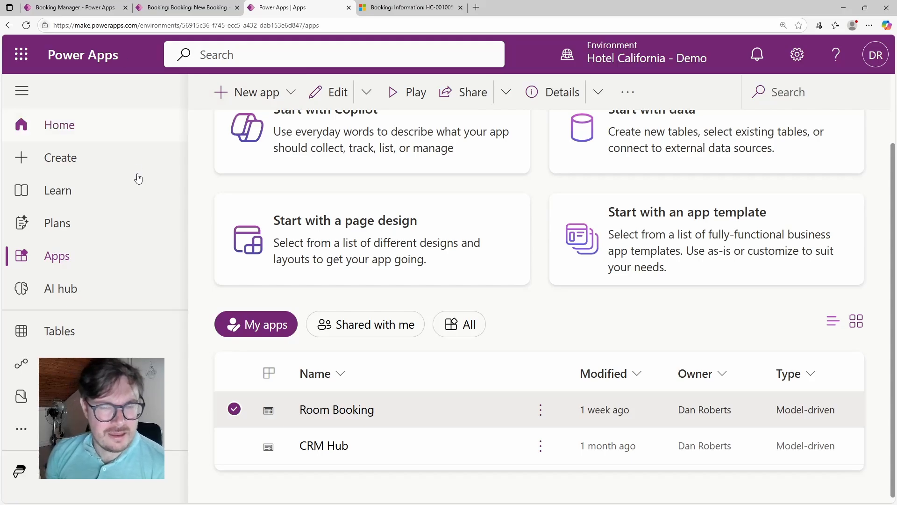
left_click(802, 59)
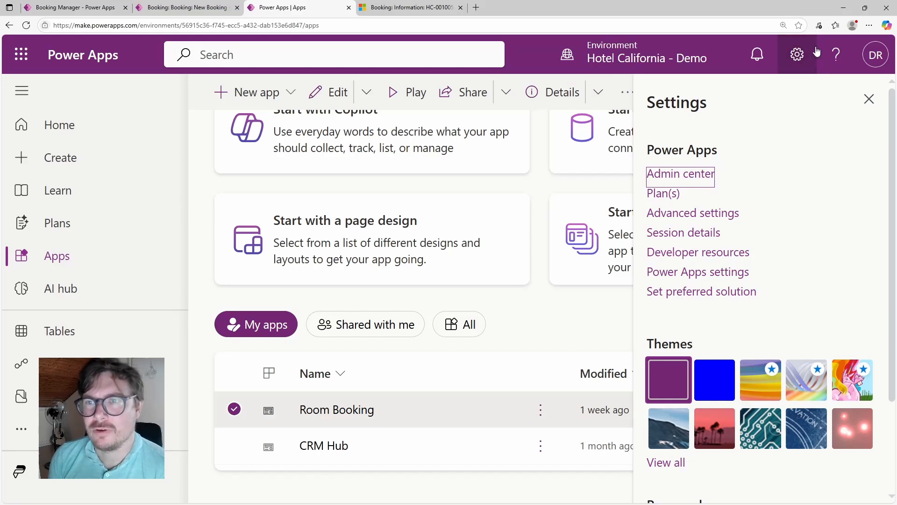
left_click(681, 174)
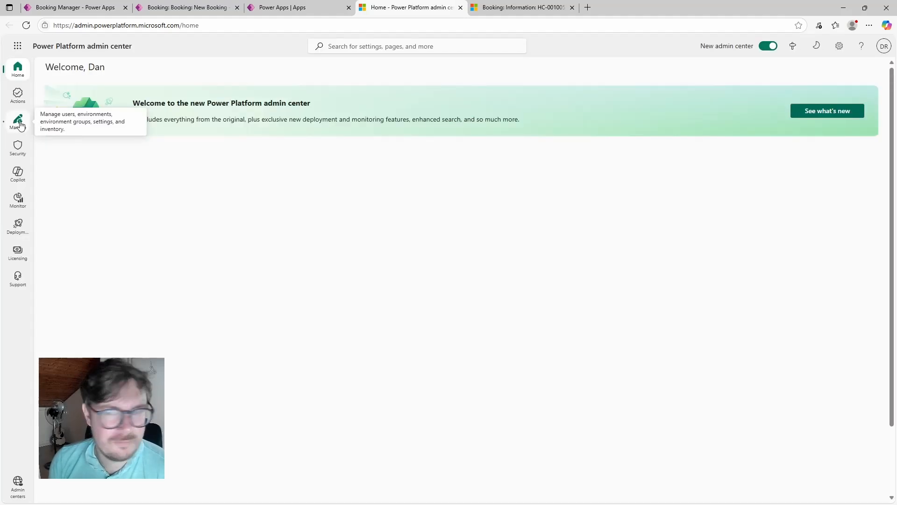
left_click(20, 124)
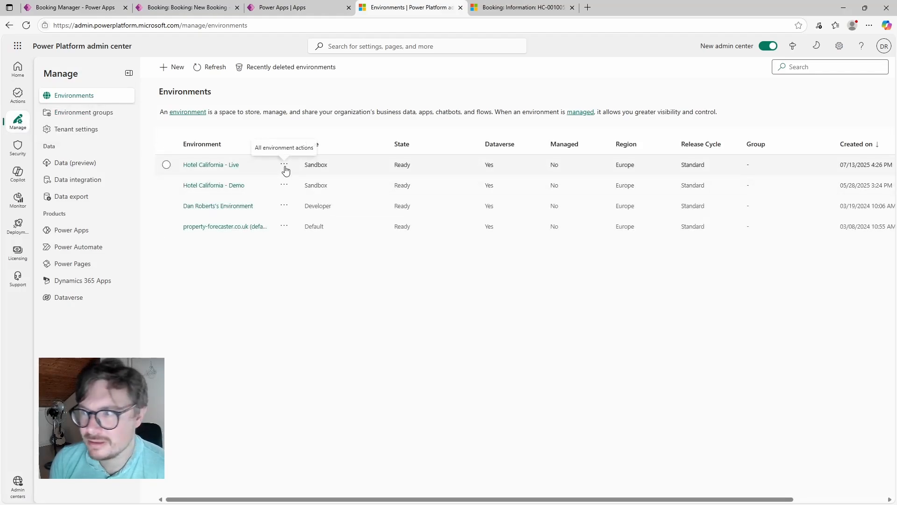
- Select the Hotel California - Live environment, enlarge the page, and open the environment's product Features settings
left_click(284, 165)
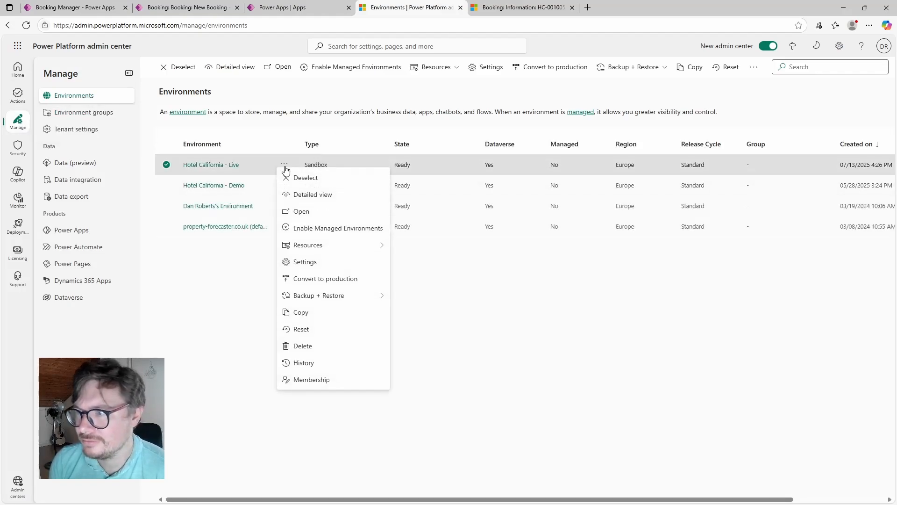
left_click(870, 26)
left_click(844, 95)
left_click(845, 96)
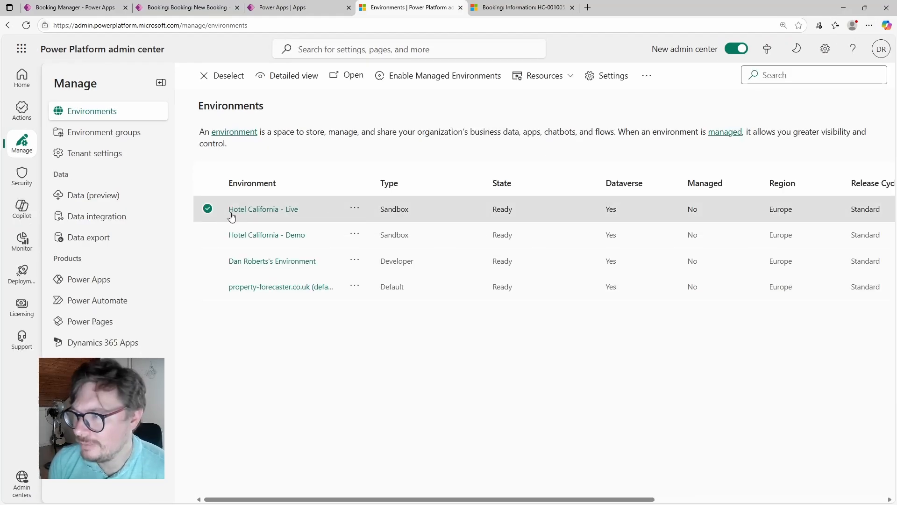
left_click(616, 78)
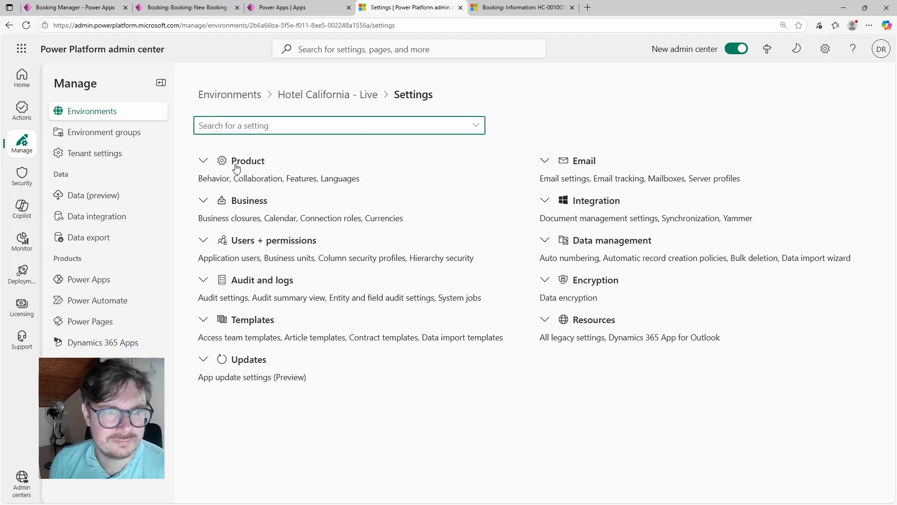
left_click(237, 167)
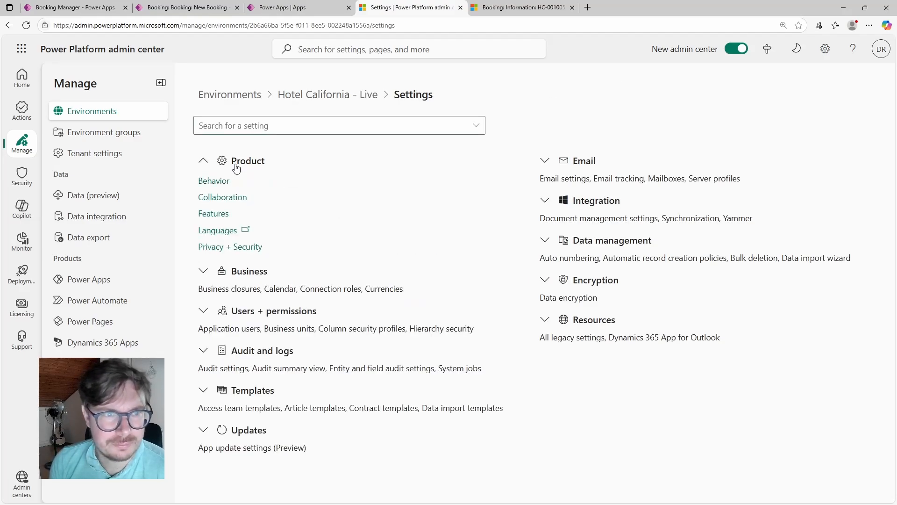
left_click(216, 214)
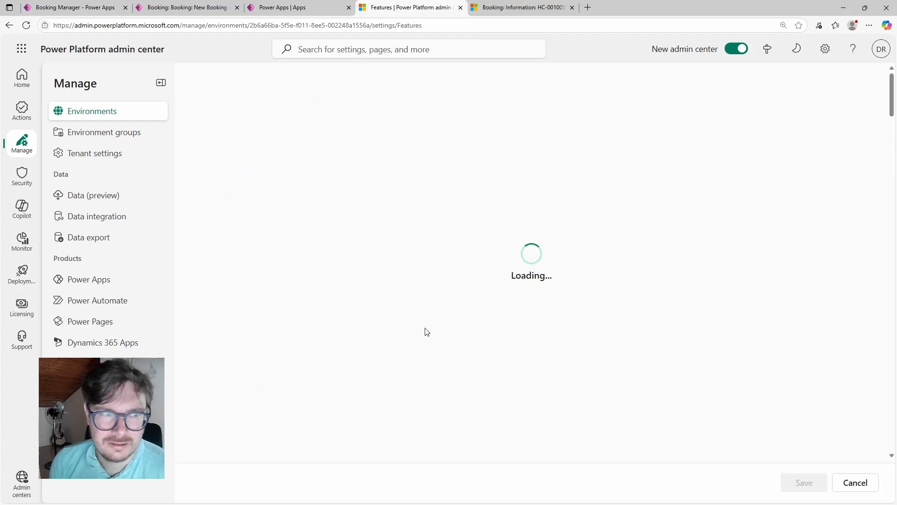
- Examine the environment's feature settings, including the Copilot, AI form fill assistance and AI insight card options
scroll(427, 332, "down", 1)
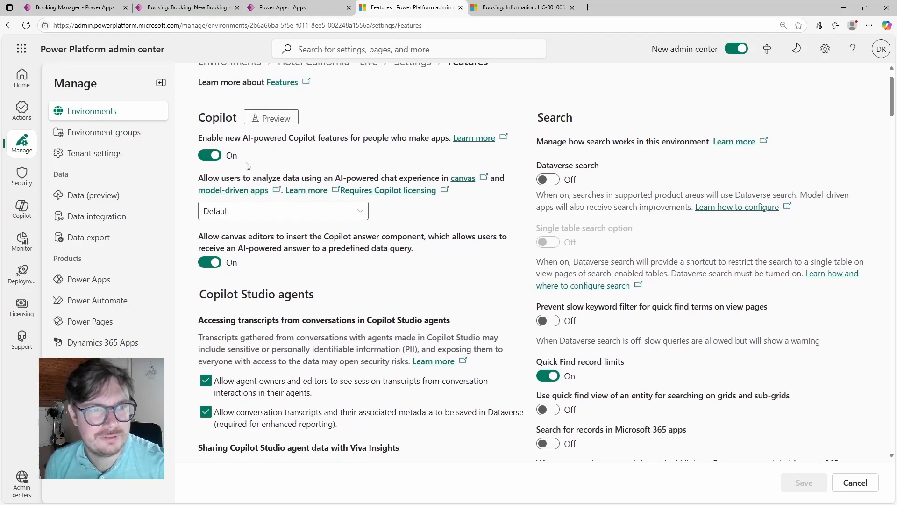
scroll(236, 155, "down", 1)
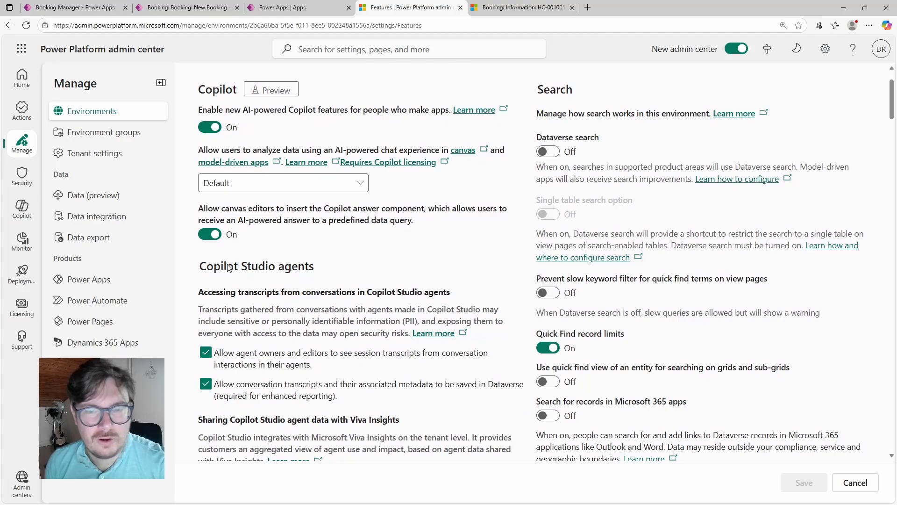
scroll(228, 268, "down", 3)
scroll(229, 268, "down", 7)
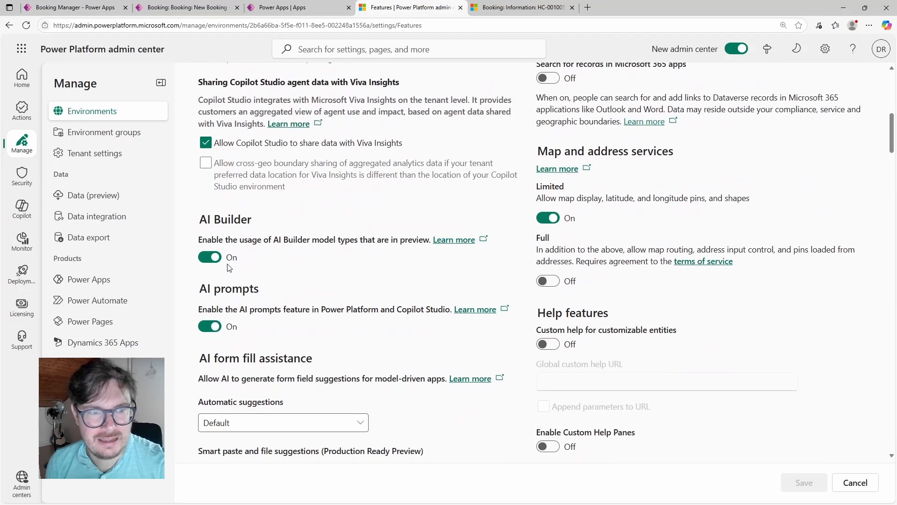
scroll(229, 260, "down", 6)
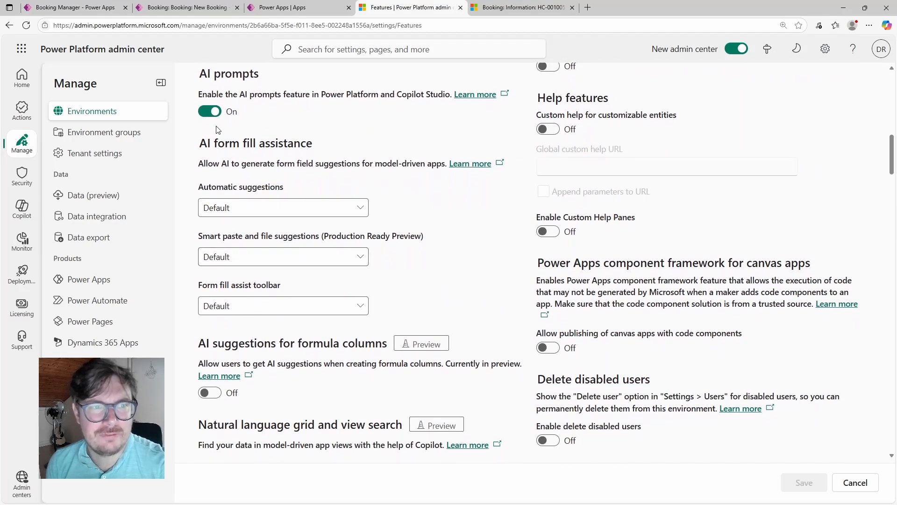
scroll(396, 163, "down", 1)
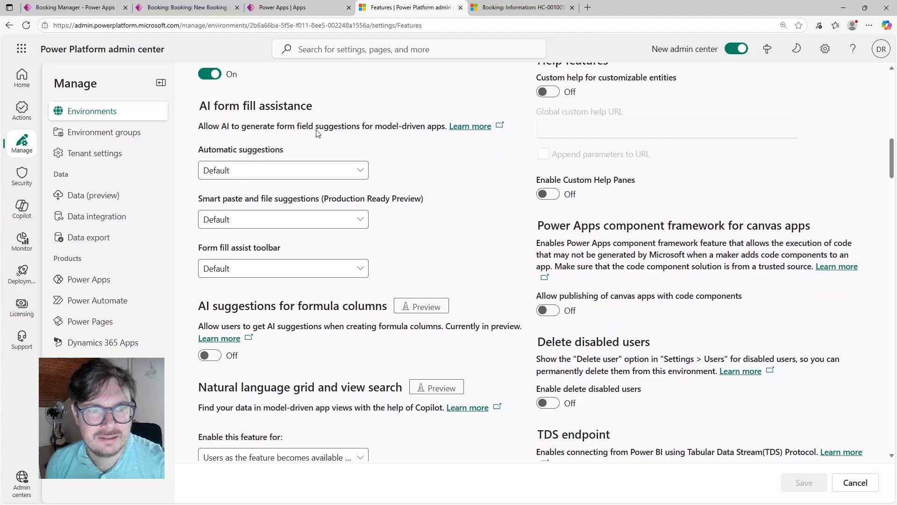
scroll(377, 310, "down", 15)
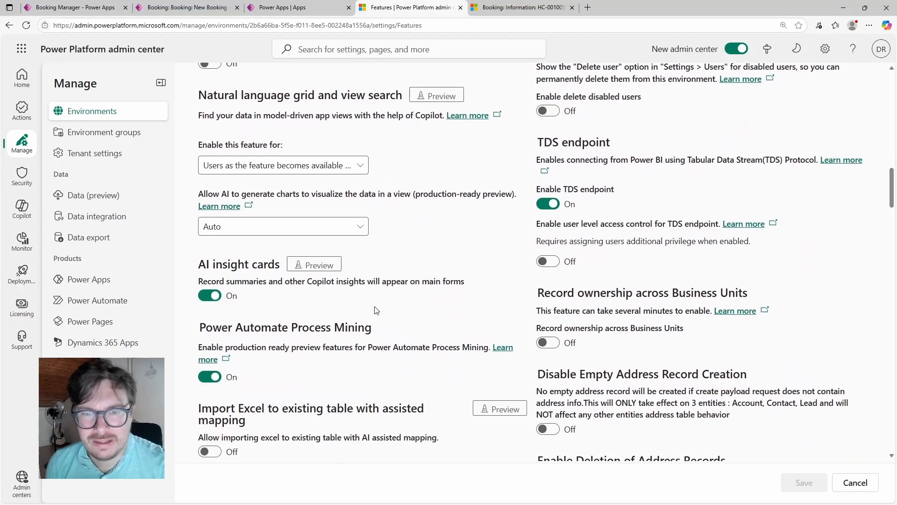
scroll(377, 310, "down", 9)
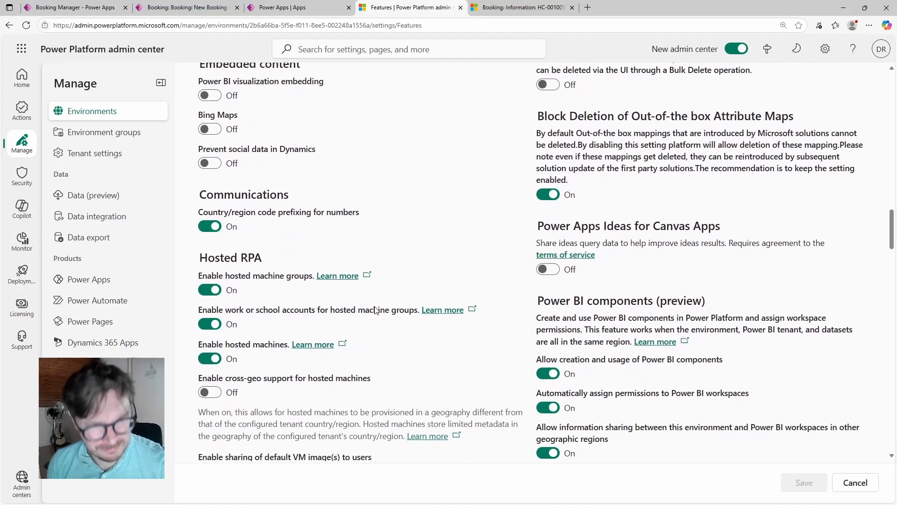
scroll(377, 310, "down", 8)
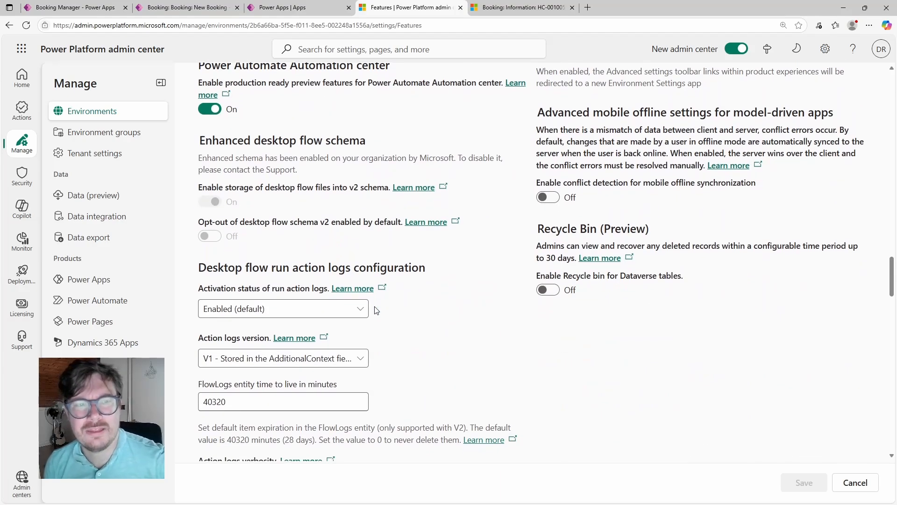
scroll(376, 310, "up", 20)
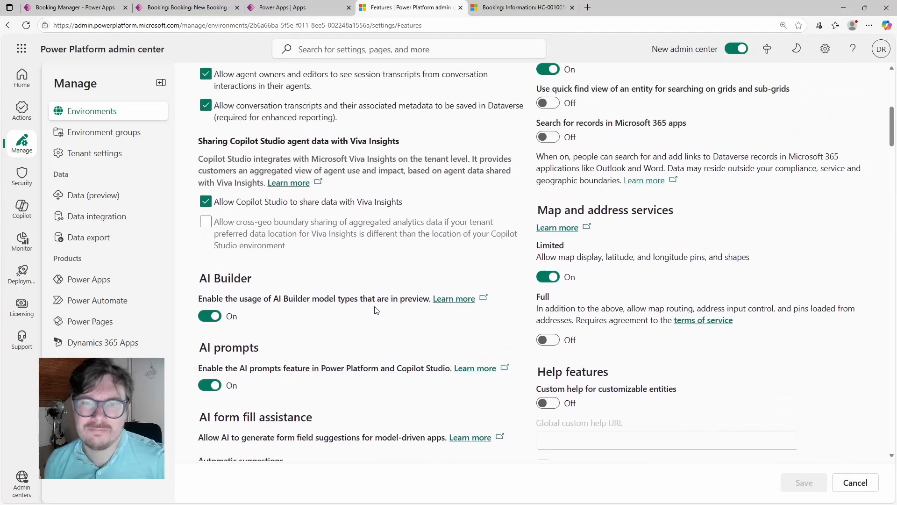
scroll(377, 310, "up", 9)
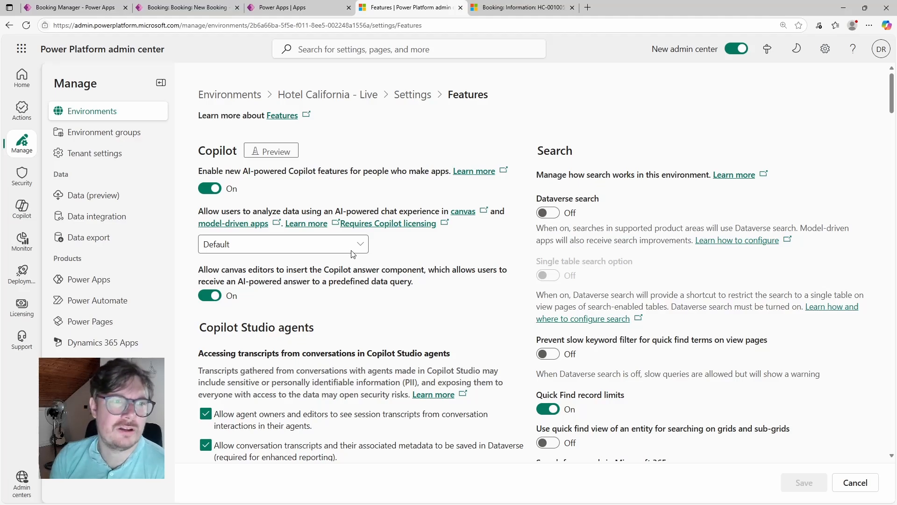
- Set the form fill assist toolbar option to Off in the environment's AI form fill assistance settings
scroll(266, 236, "down", 18)
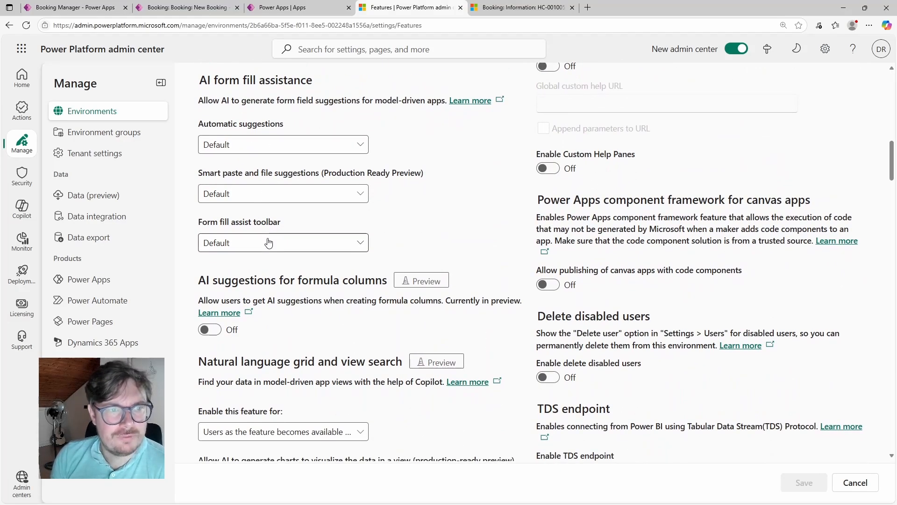
left_click(268, 243)
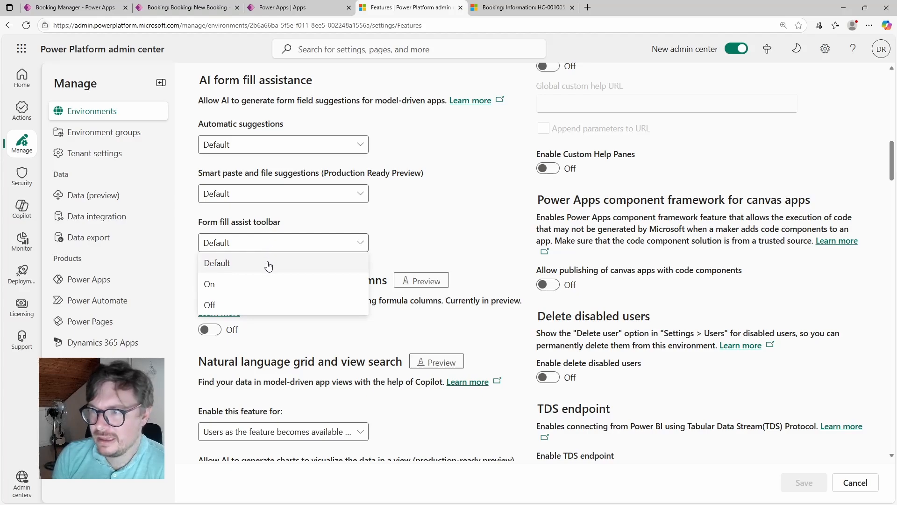
left_click(266, 306)
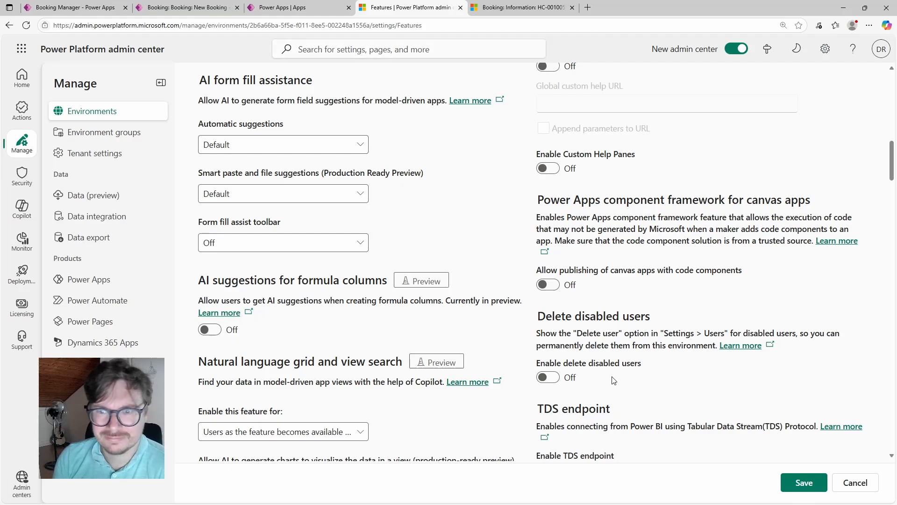
- Leave the Booking Manager designer for the Hotel California solution and open the Booking table's views
left_click(276, 6)
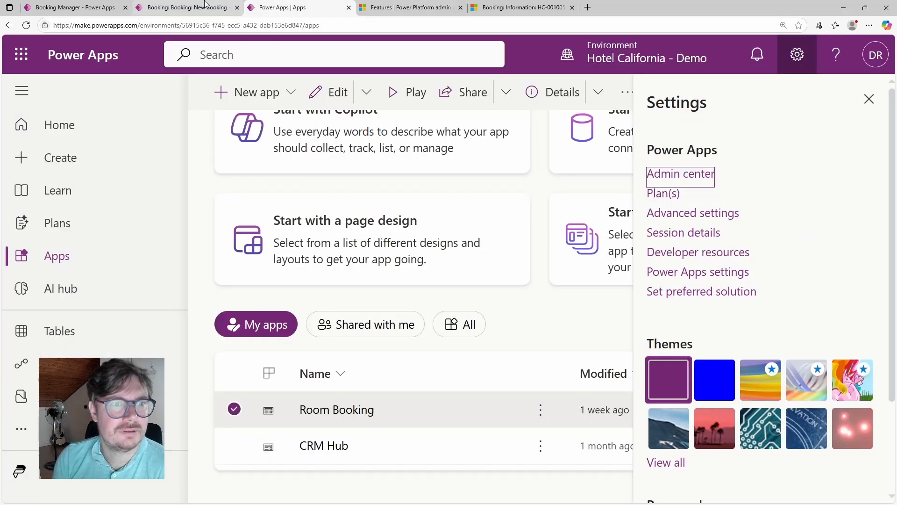
left_click(207, 7)
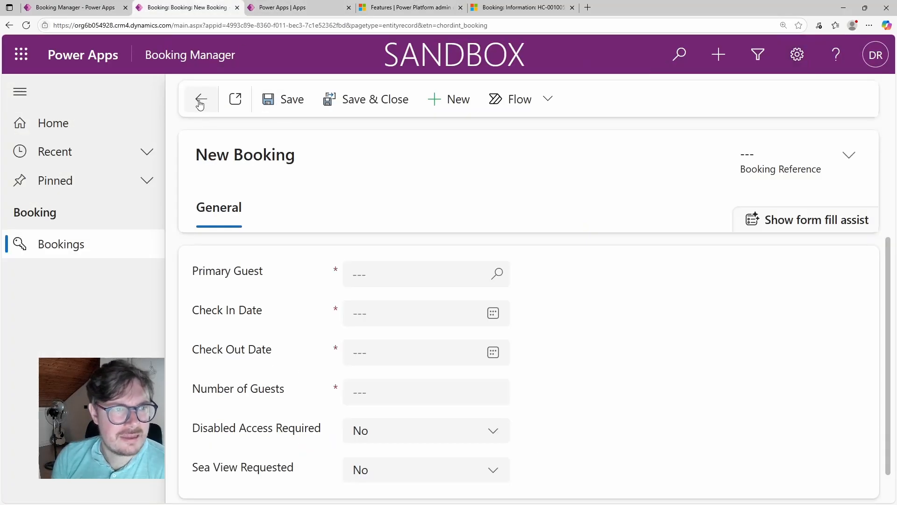
left_click(83, 7)
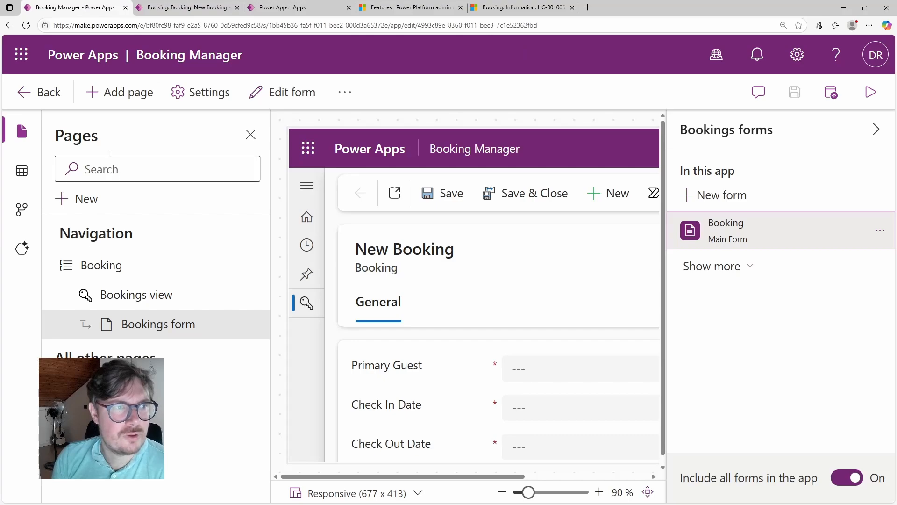
left_click(46, 98)
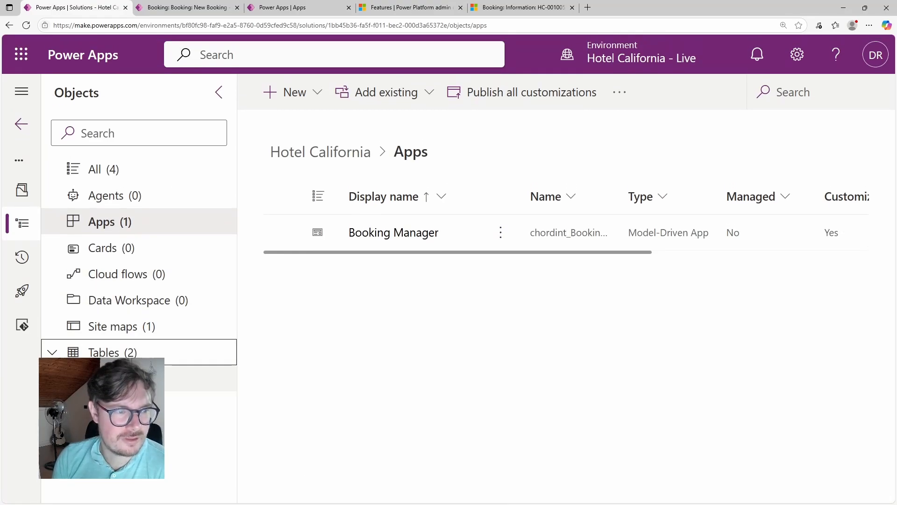
left_click(53, 352)
left_click(141, 359)
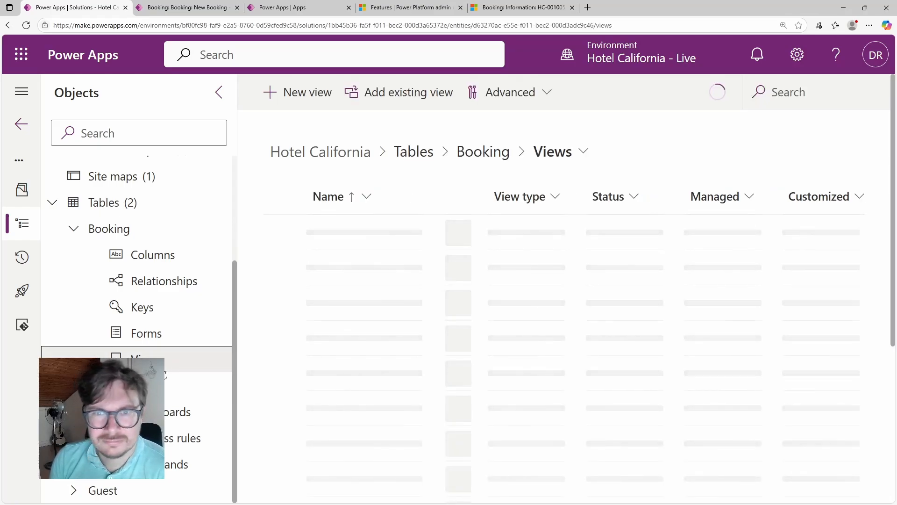
- Set Current Bookings as the default view of the Booking table
left_click(507, 99)
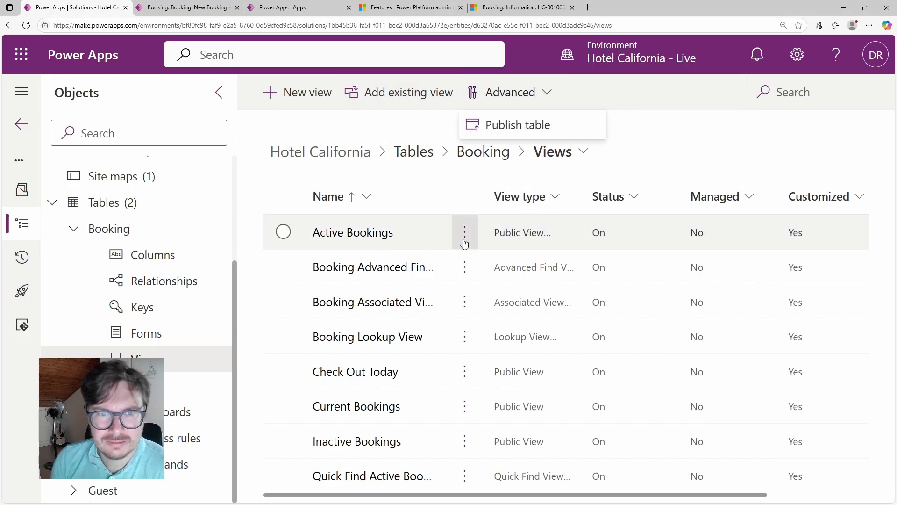
left_click(458, 407)
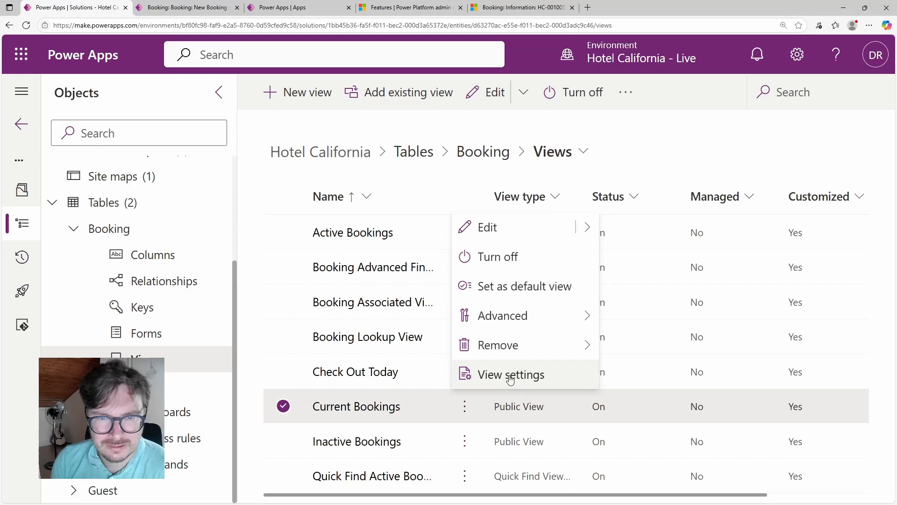
left_click(495, 298)
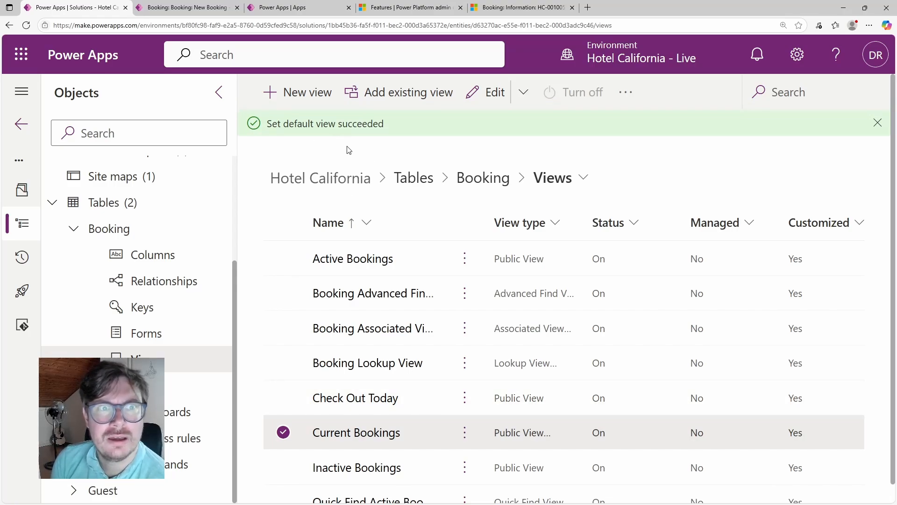
- Show the Bookings list in the running Booking Manager app, reload it, and close that browser tab
left_click(284, 6)
left_click(175, 7)
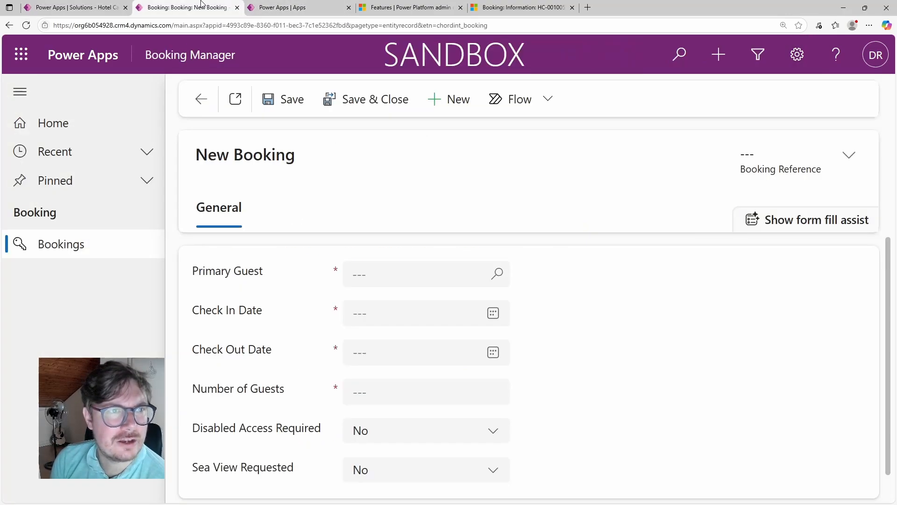
left_click(87, 252)
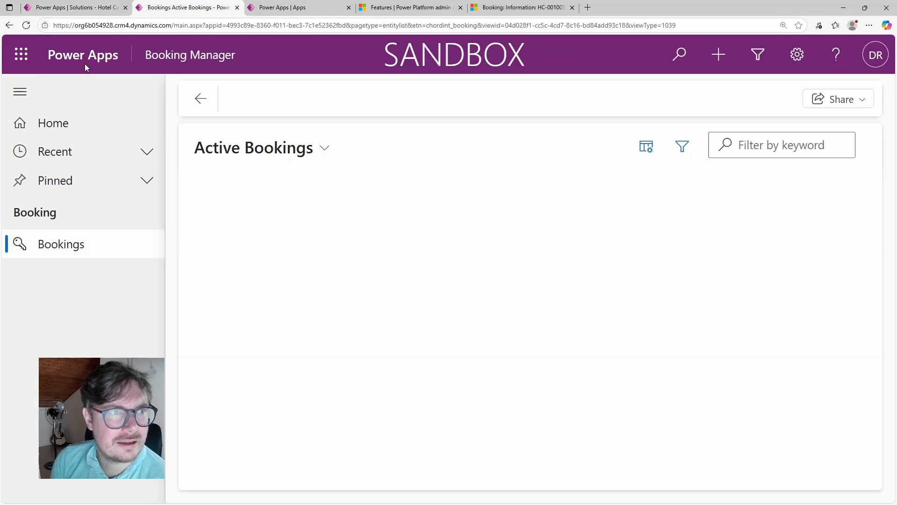
left_click(26, 25)
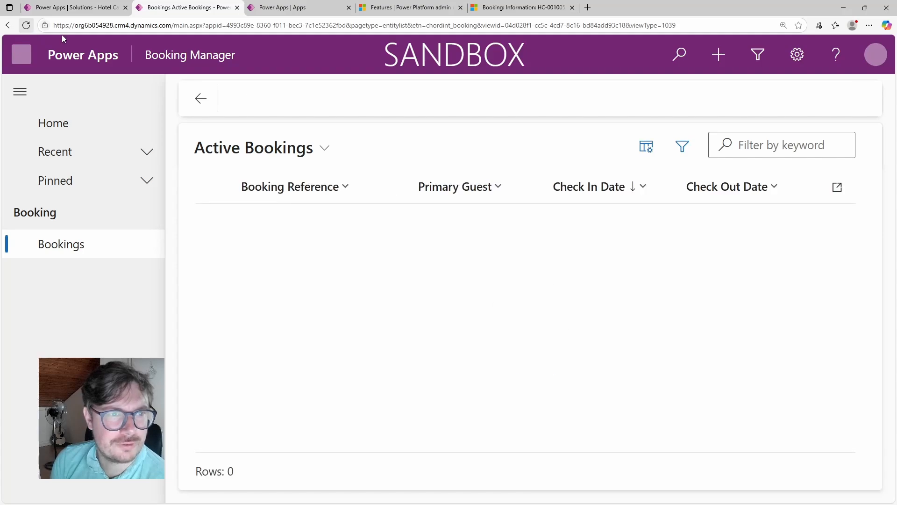
left_click(238, 8)
- Return to the solution's list of apps and open Booking Manager for editing in a new tab
left_click(82, 6)
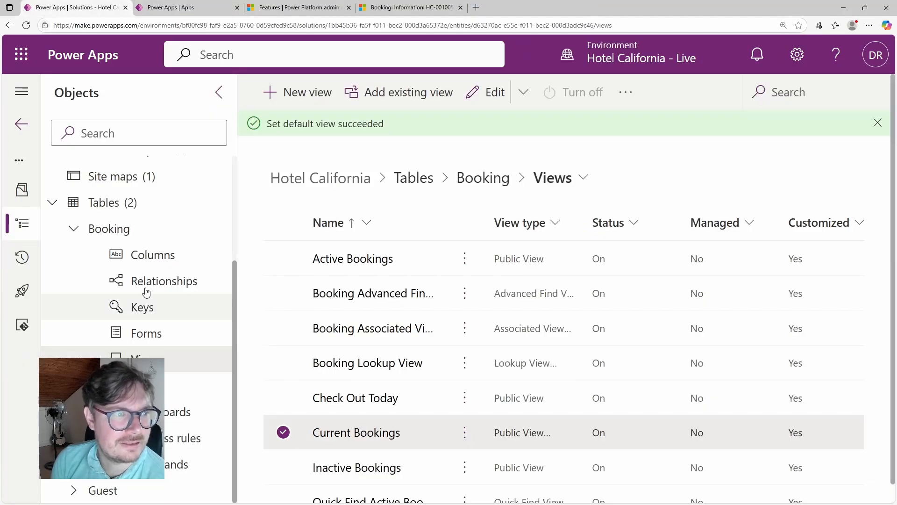
scroll(129, 268, "up", 3)
left_click(94, 226)
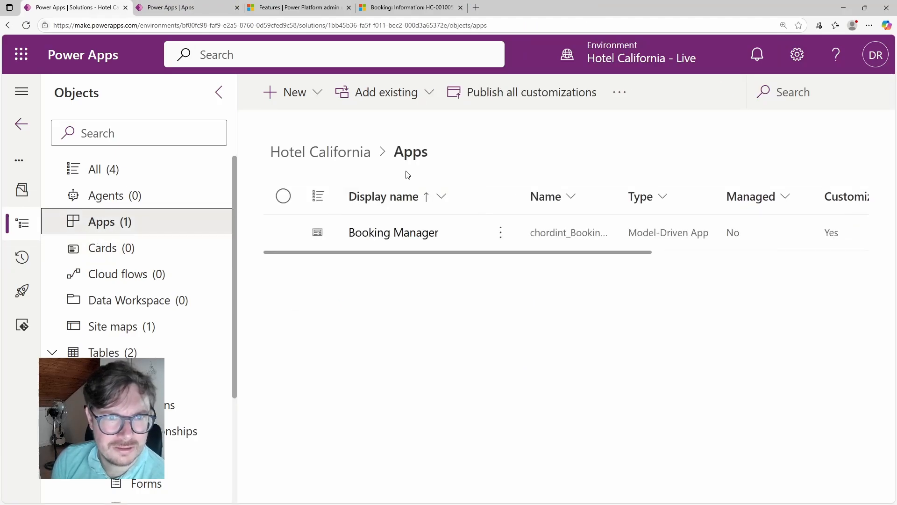
left_click(283, 231)
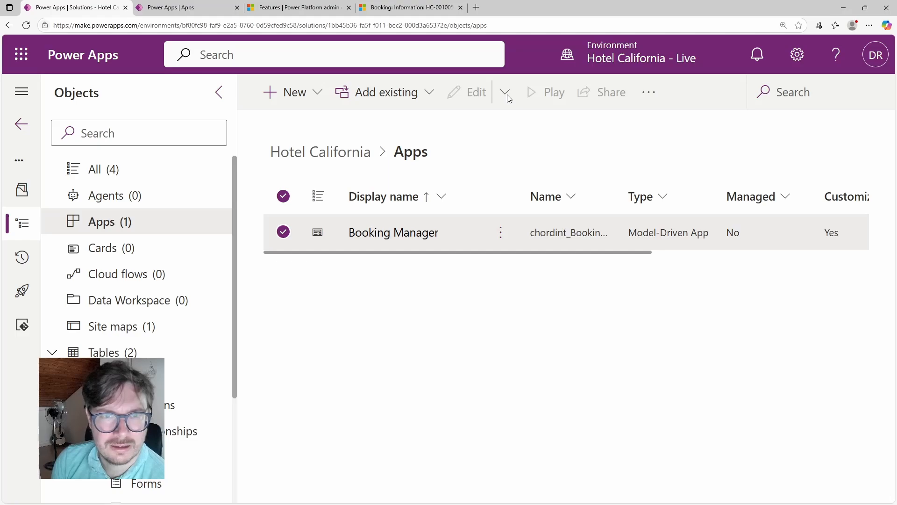
left_click(507, 95)
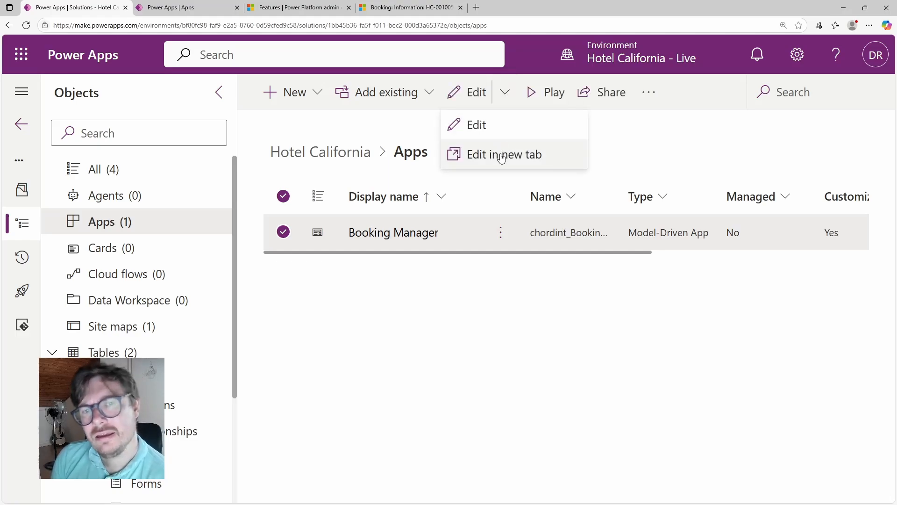
left_click(473, 317)
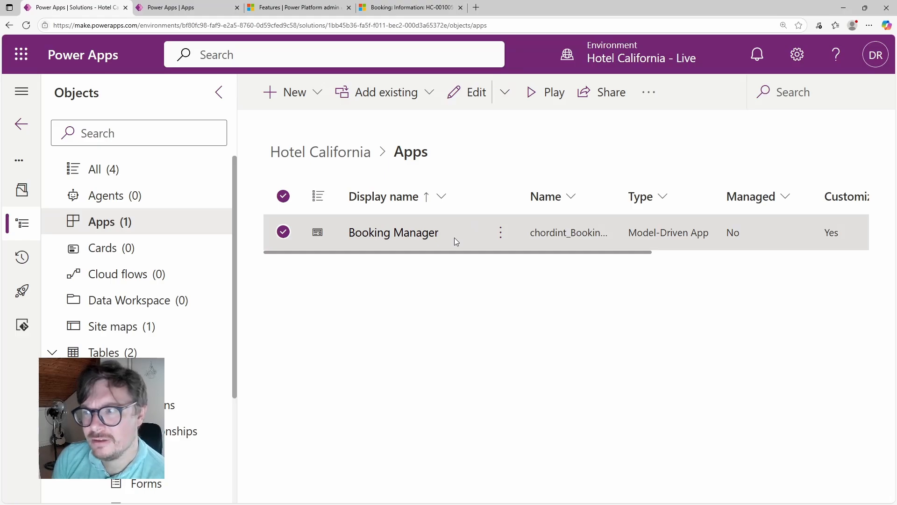
left_click(504, 97)
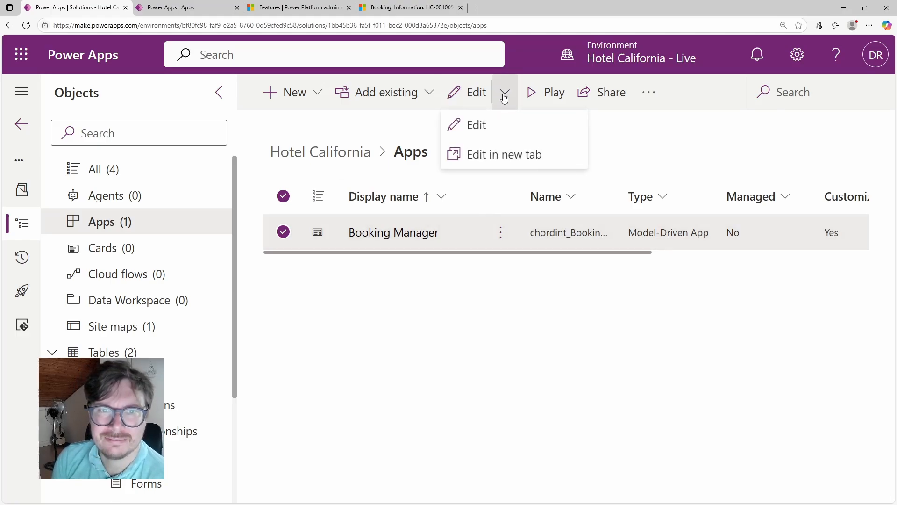
left_click(499, 159)
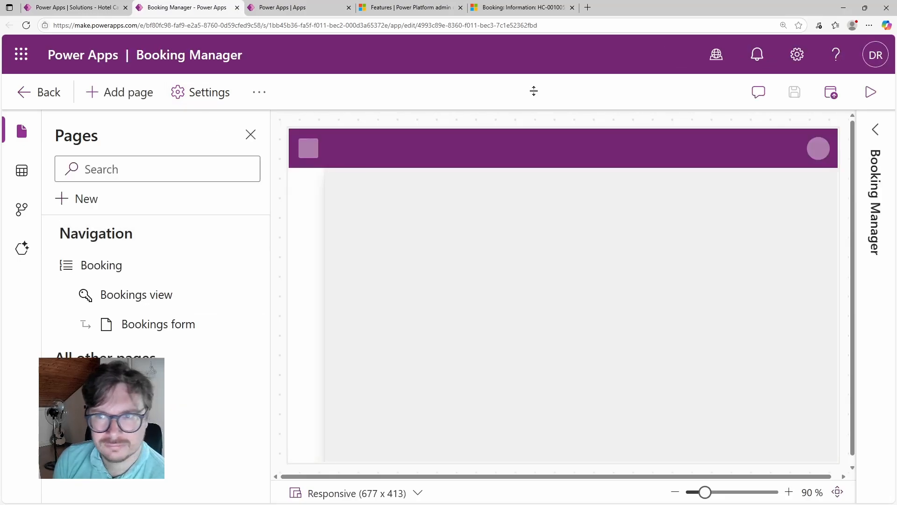
- Check the Current Bookings preview in the Booking Manager designer and play the app
left_click(872, 132)
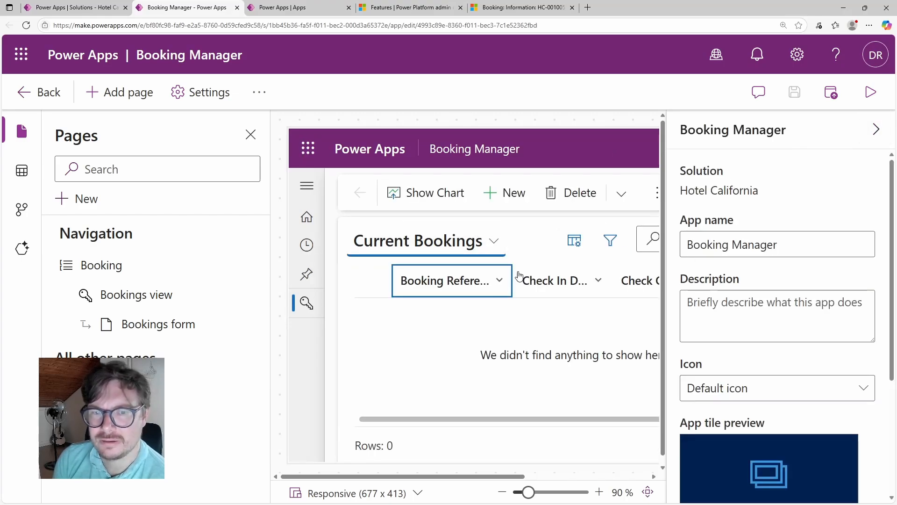
left_click(876, 130)
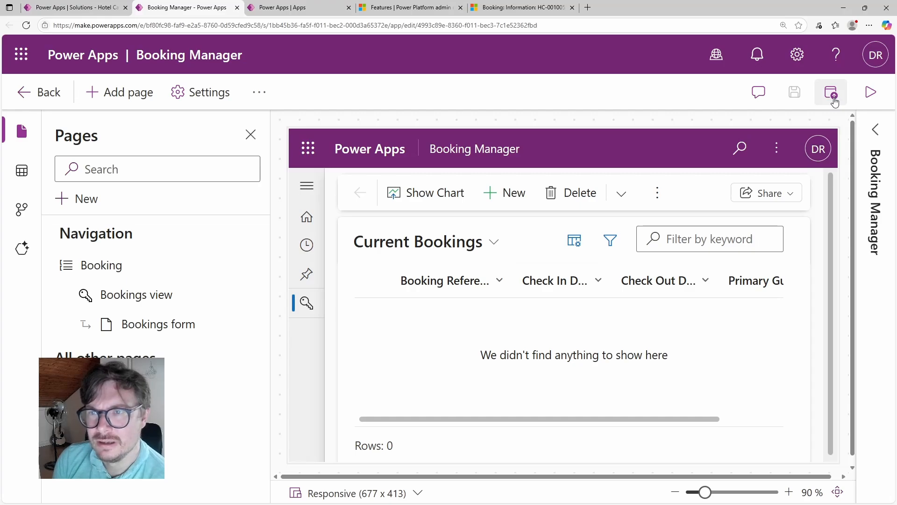
left_click(870, 92)
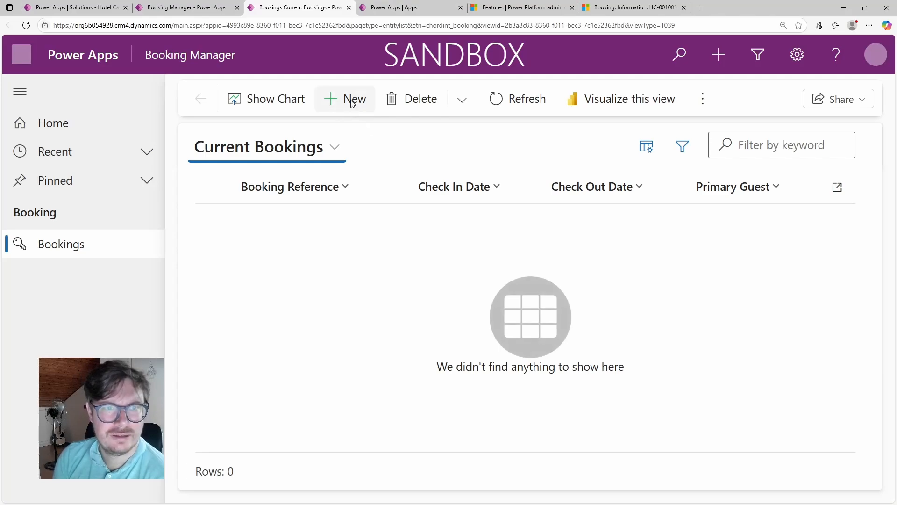
- Start a new booking and open a new guest form from its Primary Guest lookup
left_click(351, 100)
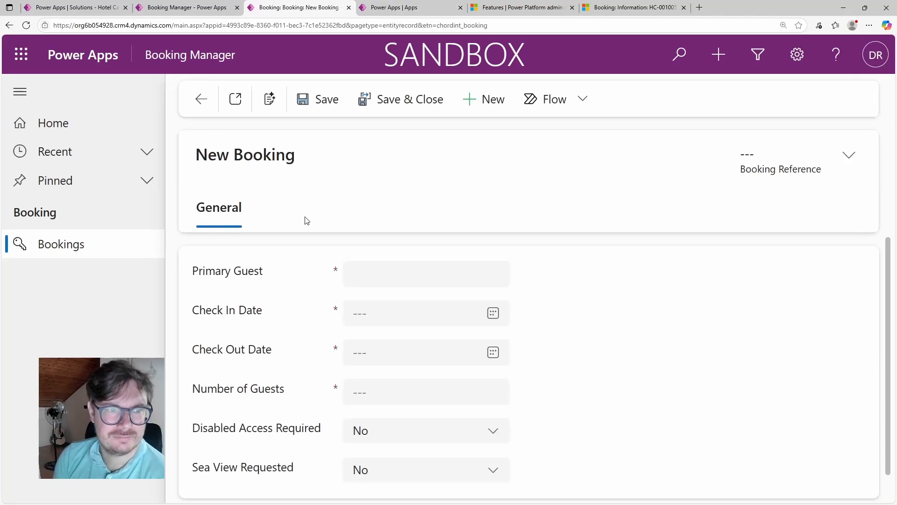
left_click(386, 275)
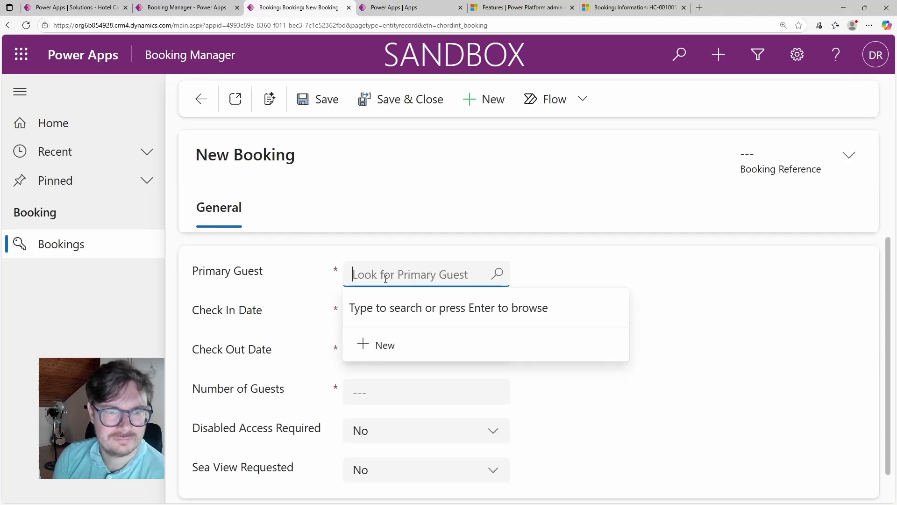
left_click(378, 345)
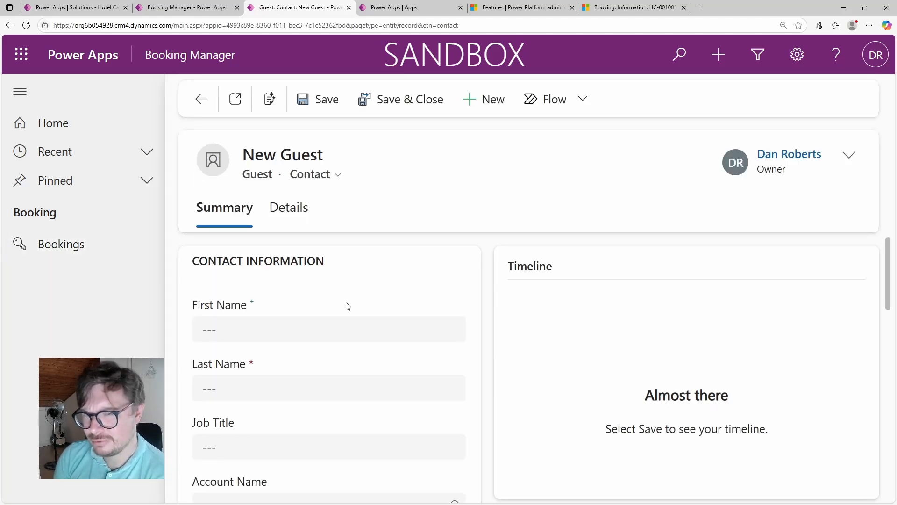
- Enter the guest's first and last name, and save and close the new guest record
left_click(259, 338)
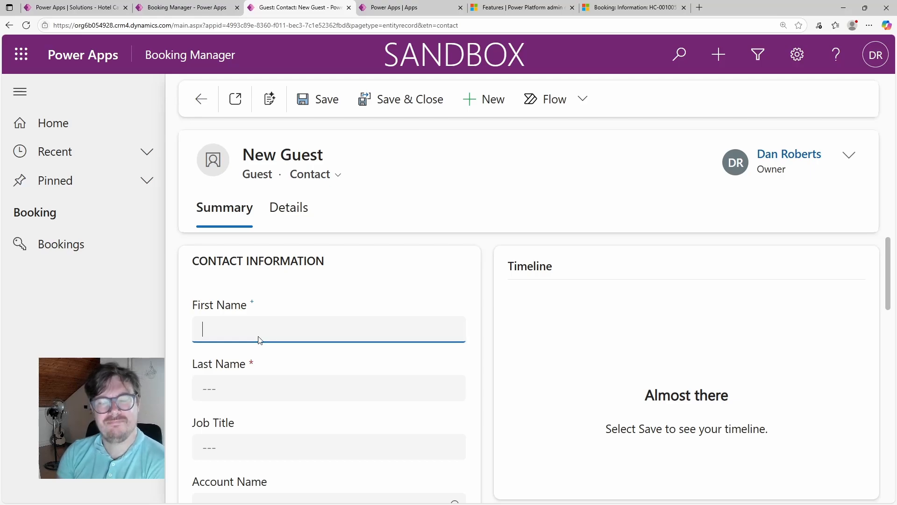
type("Mr")
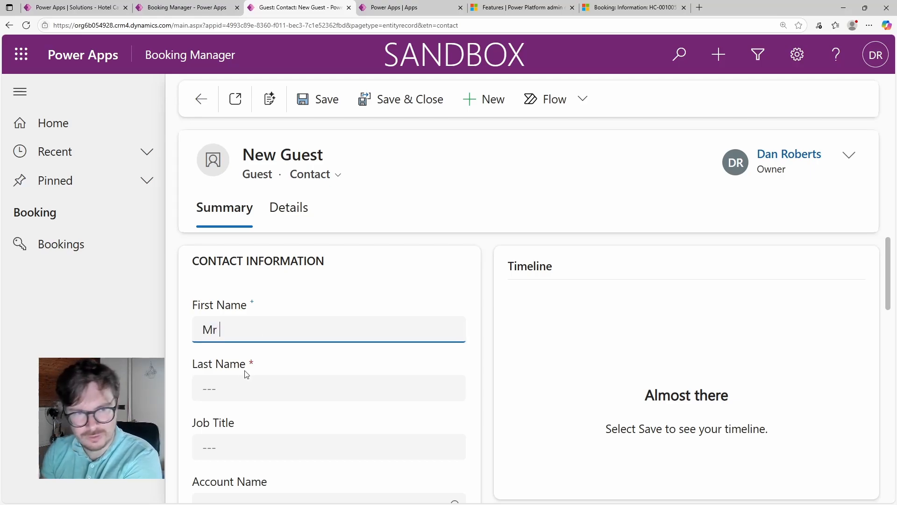
left_click(241, 383)
type("Bean")
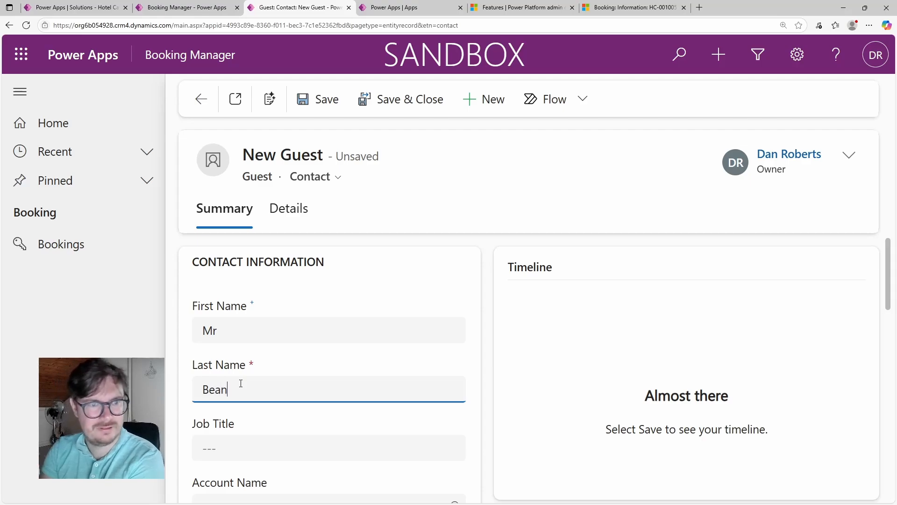
left_click(388, 109)
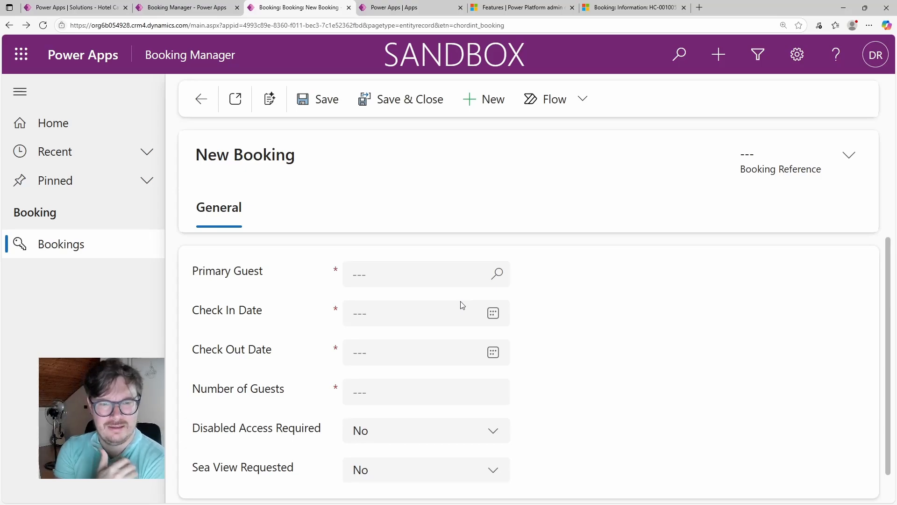
- Choose the existing guest as the booking's Primary Guest and set check-in to 7/13/2025 and check-out to 7/16/2025
left_click(416, 276)
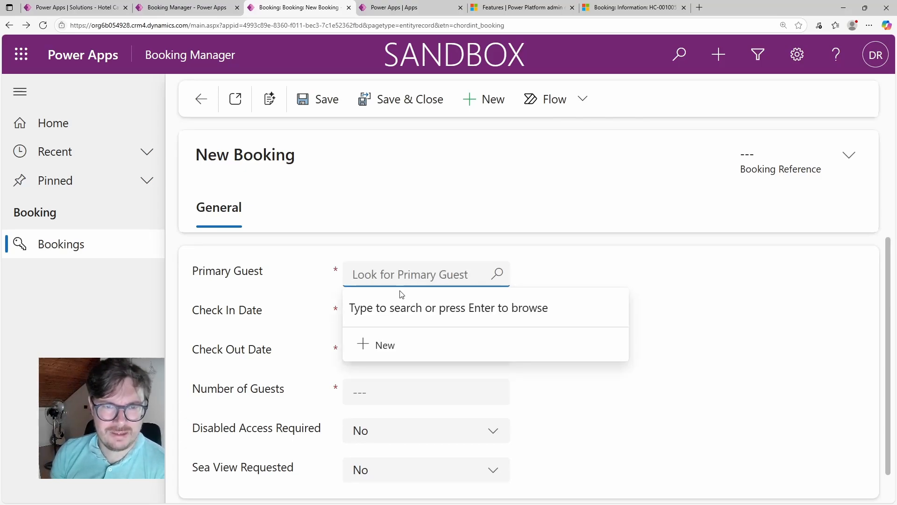
key("Return")
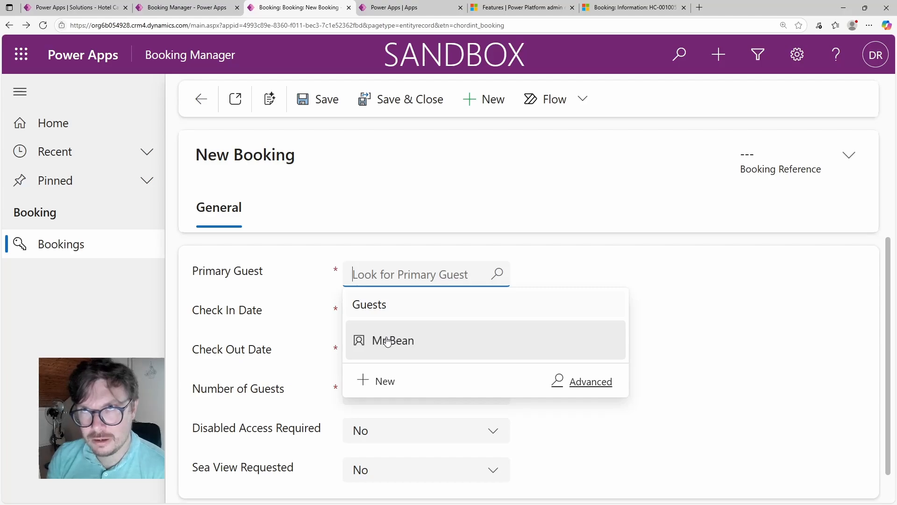
left_click(388, 342)
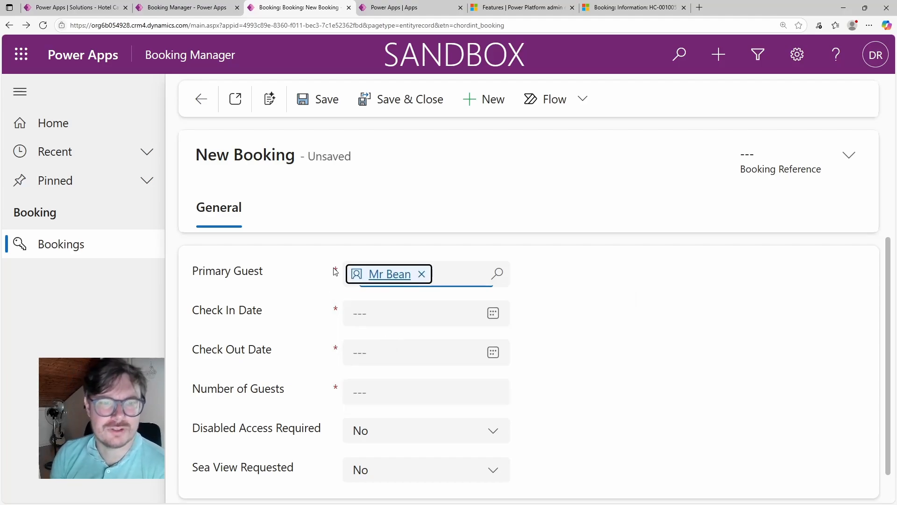
scroll(290, 304, "down", 1)
left_click(378, 290)
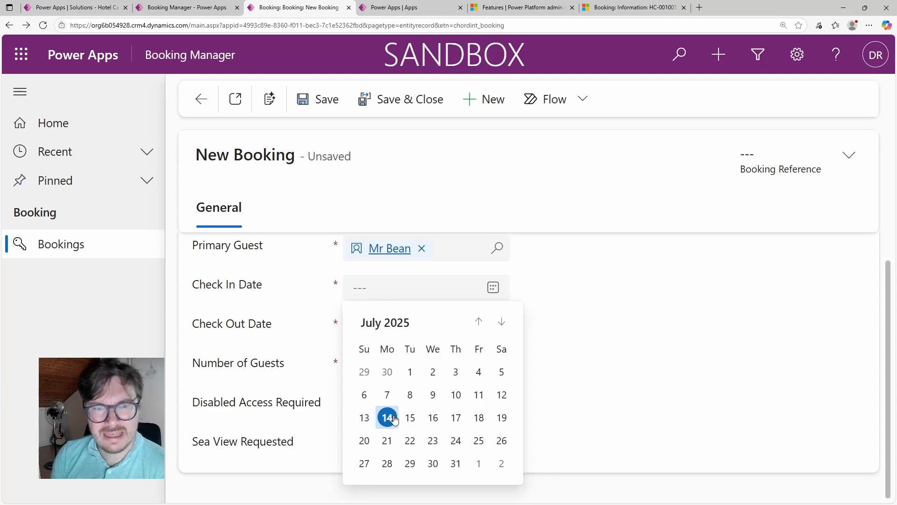
left_click(365, 418)
left_click(379, 329)
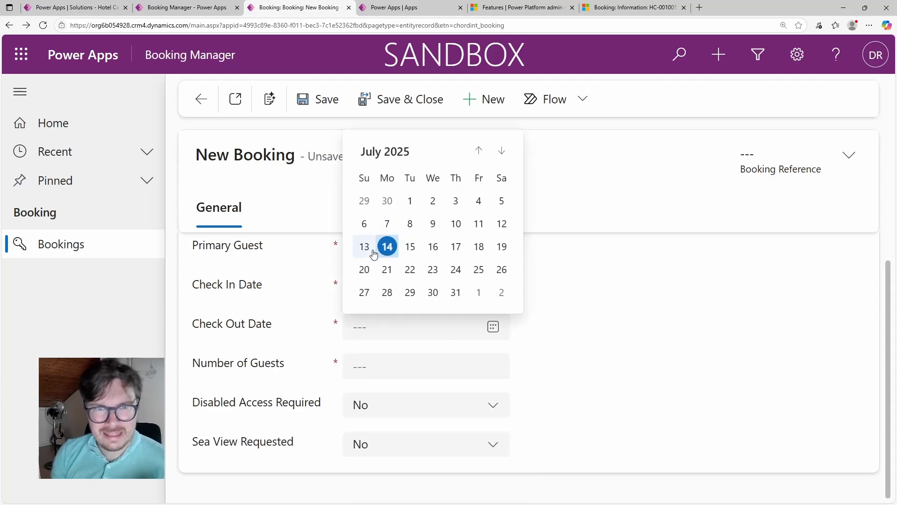
left_click(443, 252)
- Set the booking's Number of Guests to 1 and save the record
left_click(392, 372)
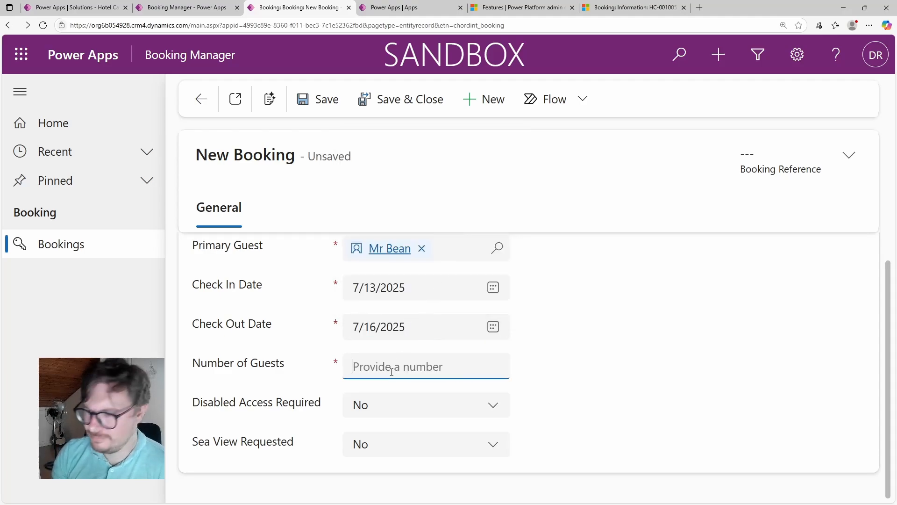
type("1")
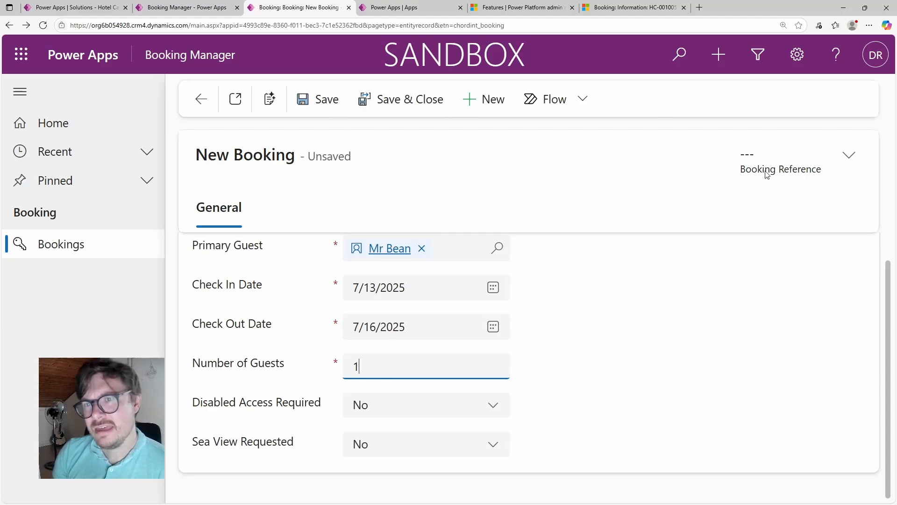
left_click(321, 111)
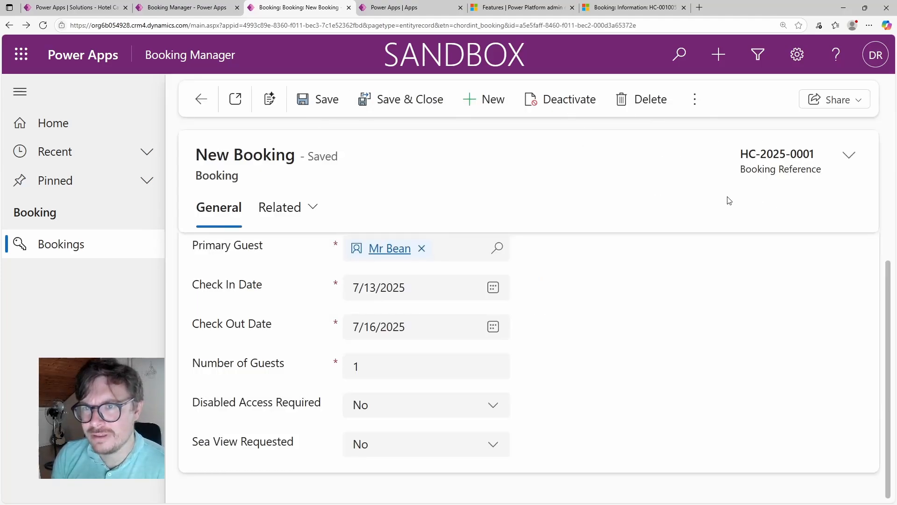
- Return to the Current Bookings list, reopen the saved booking to review its details, and go back to the list
left_click(202, 100)
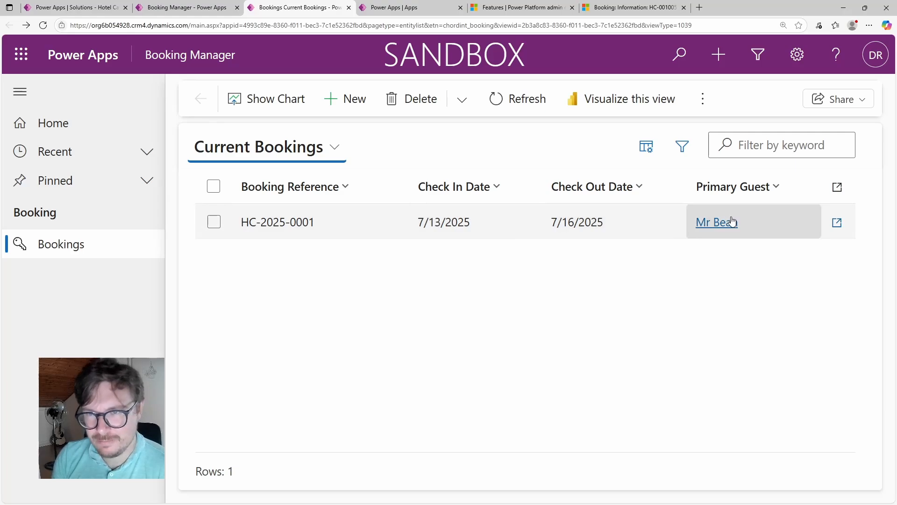
left_click(835, 224)
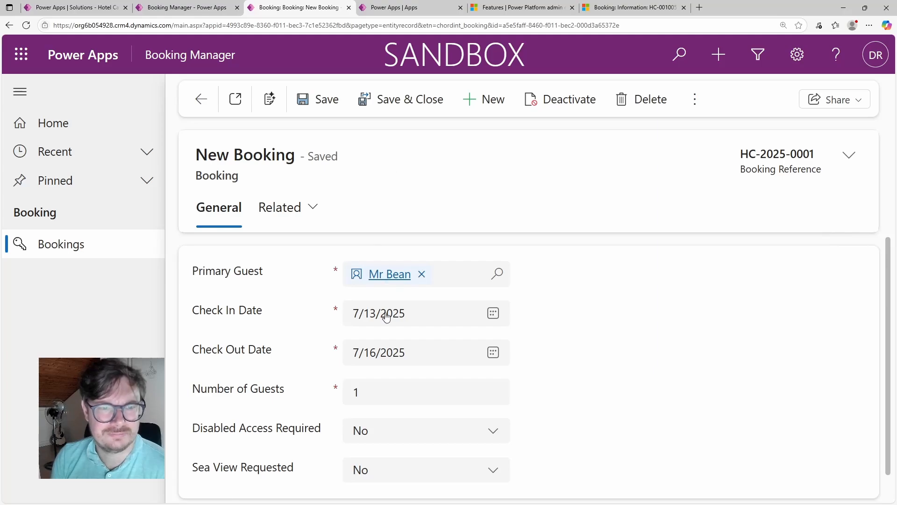
scroll(386, 317, "down", 1)
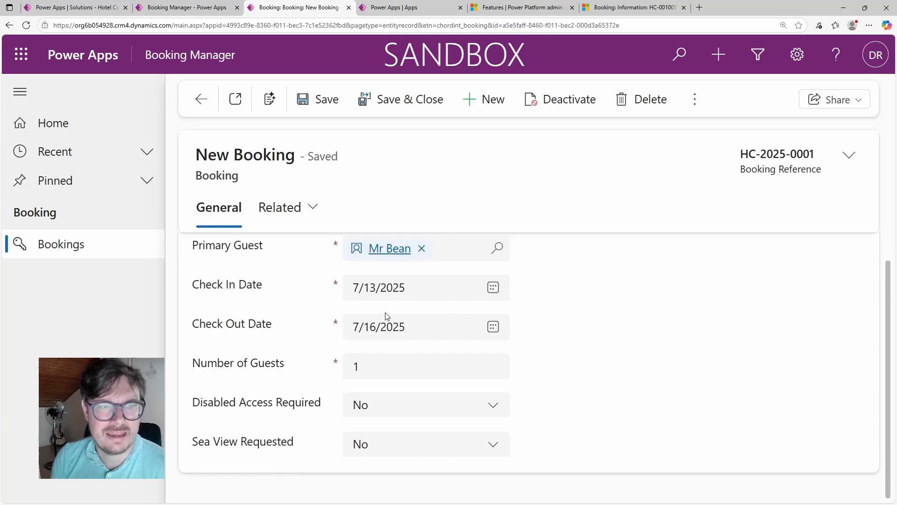
left_click(202, 100)
- Switch to the Check Out Today view and start a new booking with the existing guest as Primary Guest
left_click(299, 147)
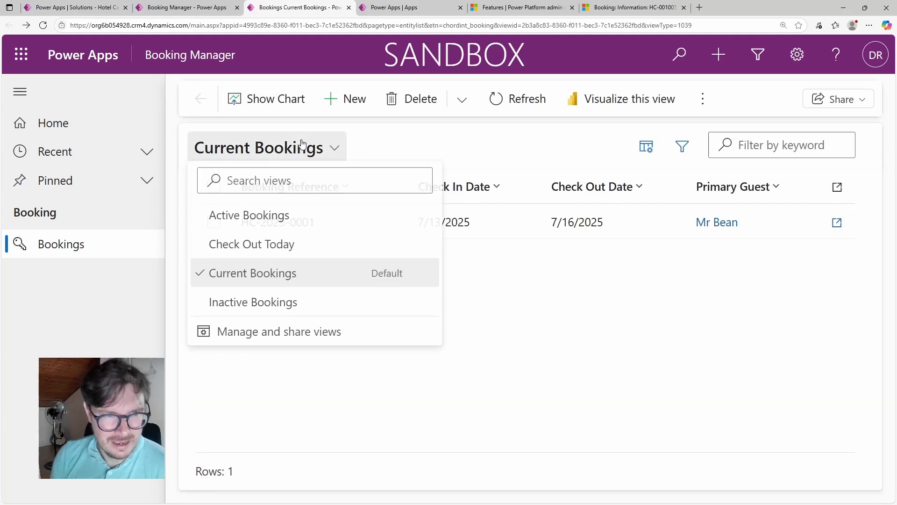
left_click(286, 245)
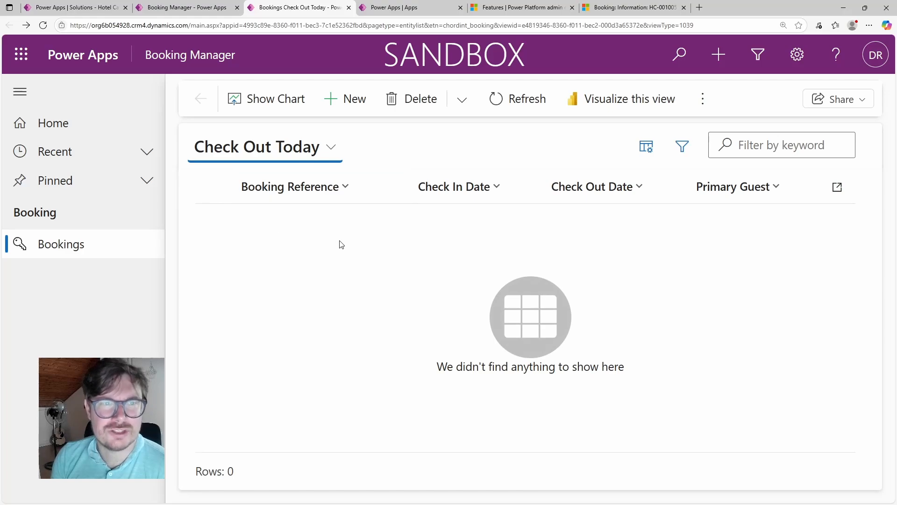
left_click(357, 100)
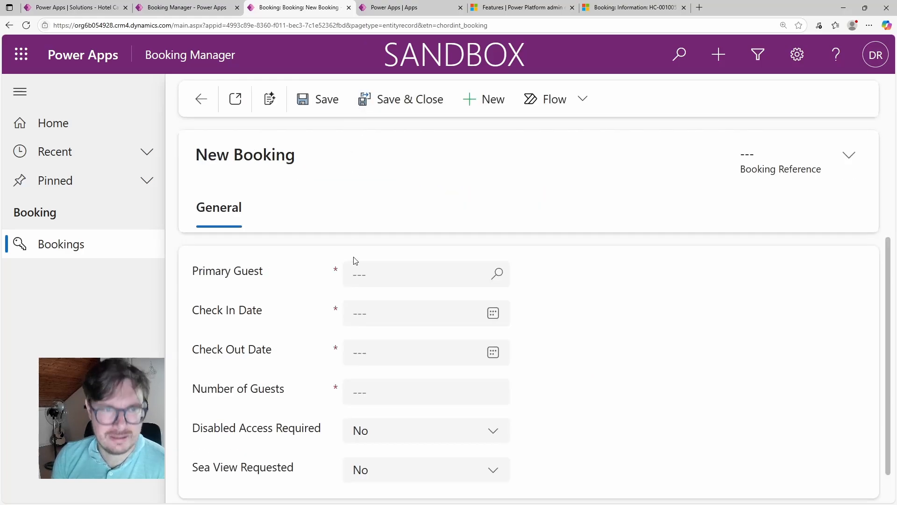
left_click(373, 254)
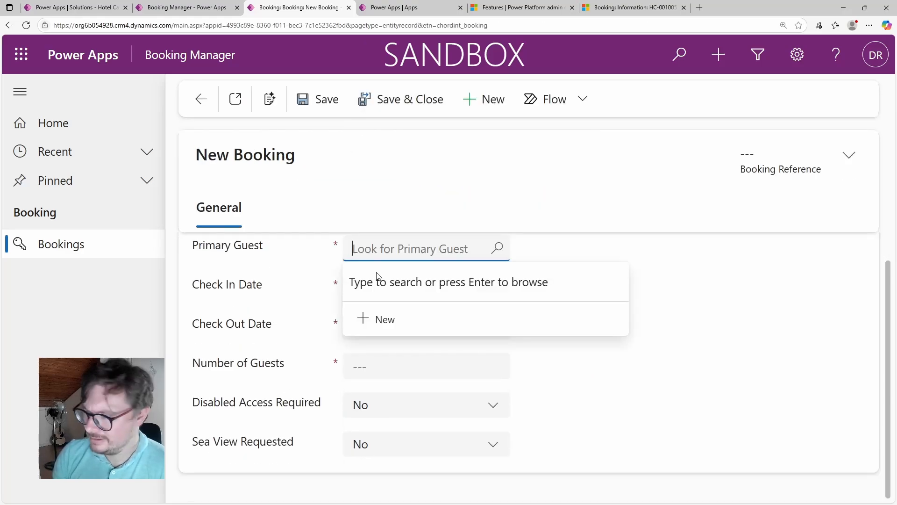
key("Return")
left_click(382, 313)
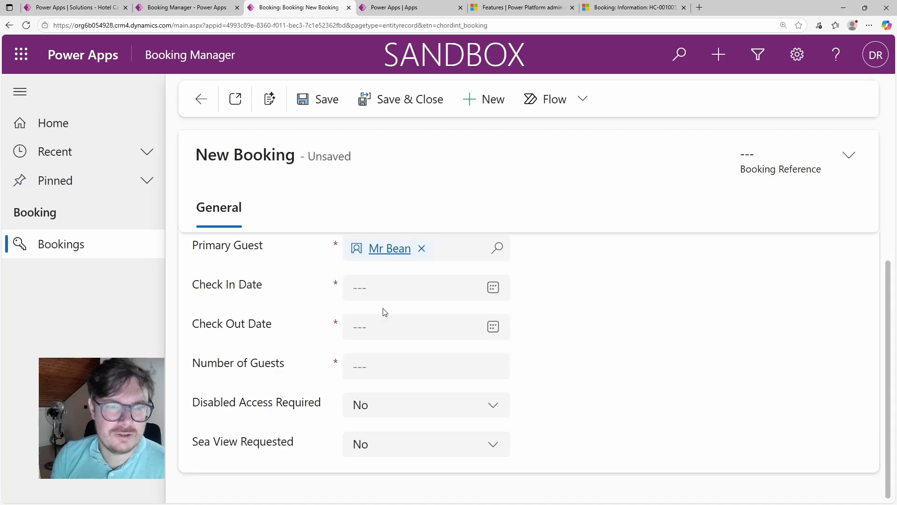
- Set the second booking's check-in date to 7/9/2025 and its check-out date to 7/14/2025
left_click(493, 287)
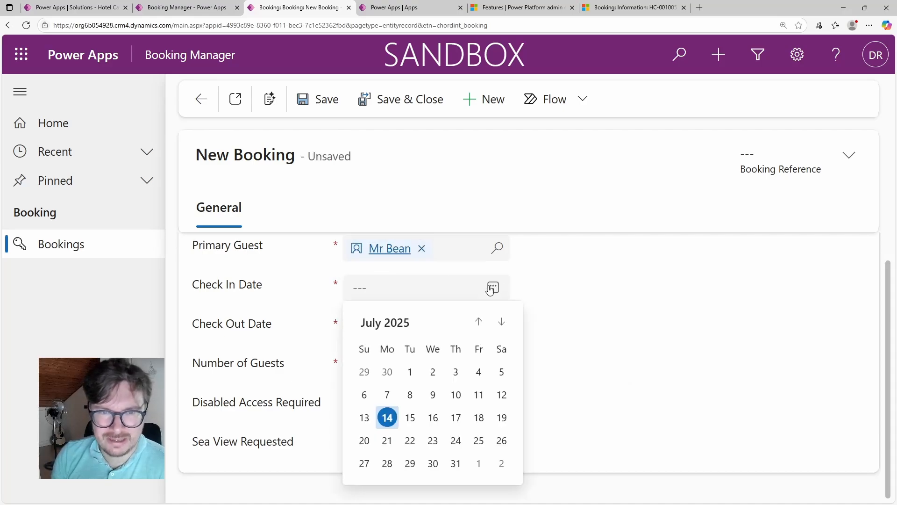
left_click(433, 394)
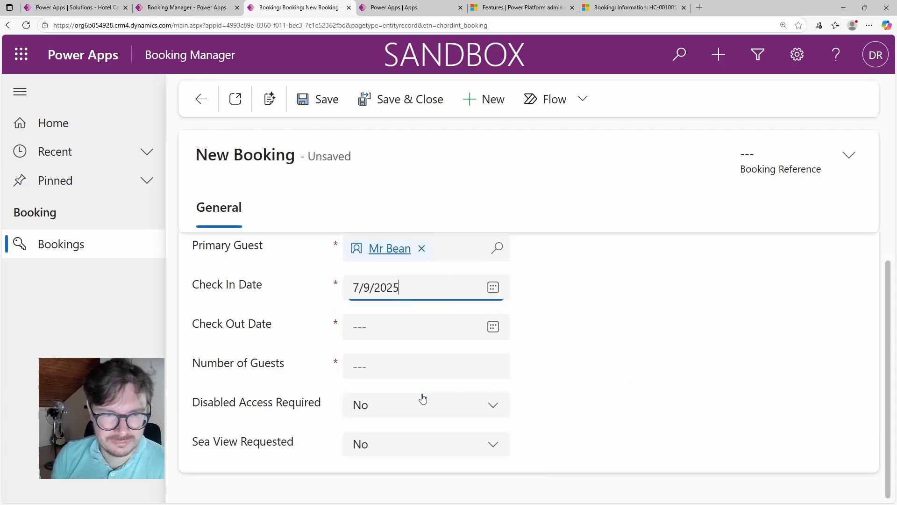
left_click(492, 326)
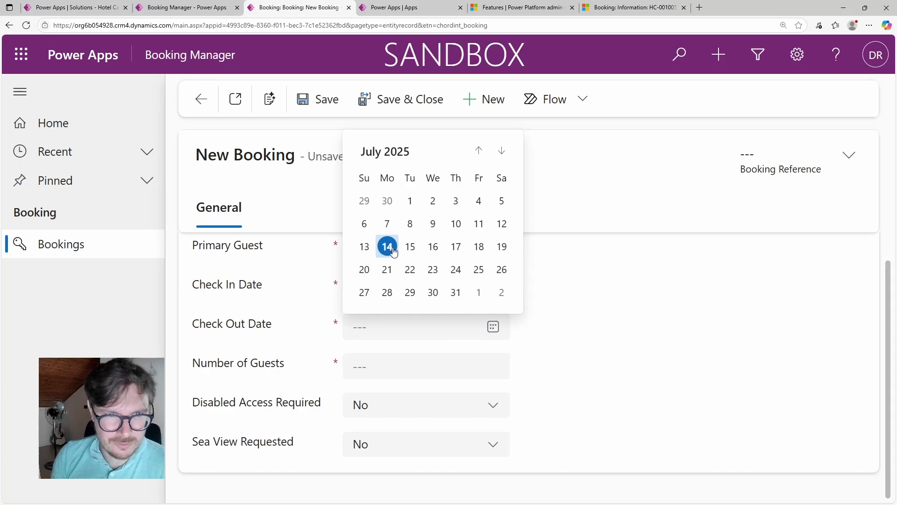
left_click(388, 247)
- Set Number of Guests to 2 and Sea View Requested to Yes, and save and close the second booking
left_click(360, 368)
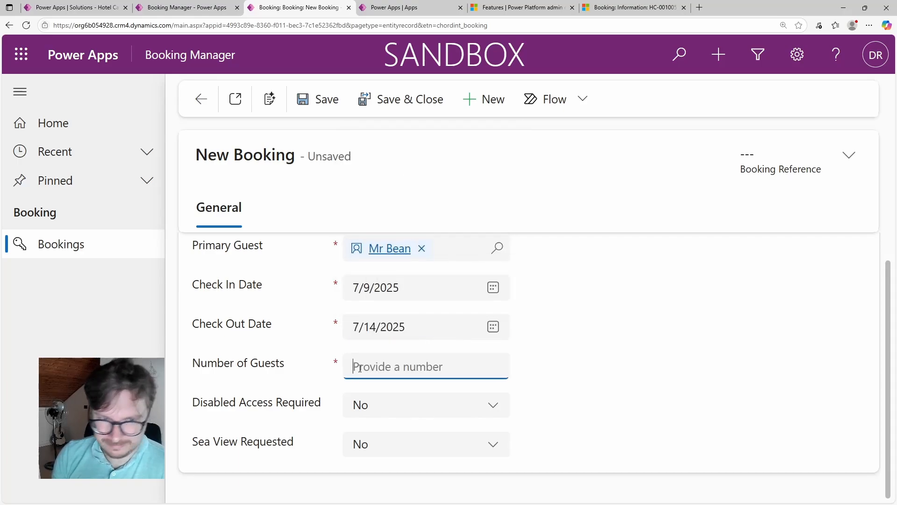
type("2")
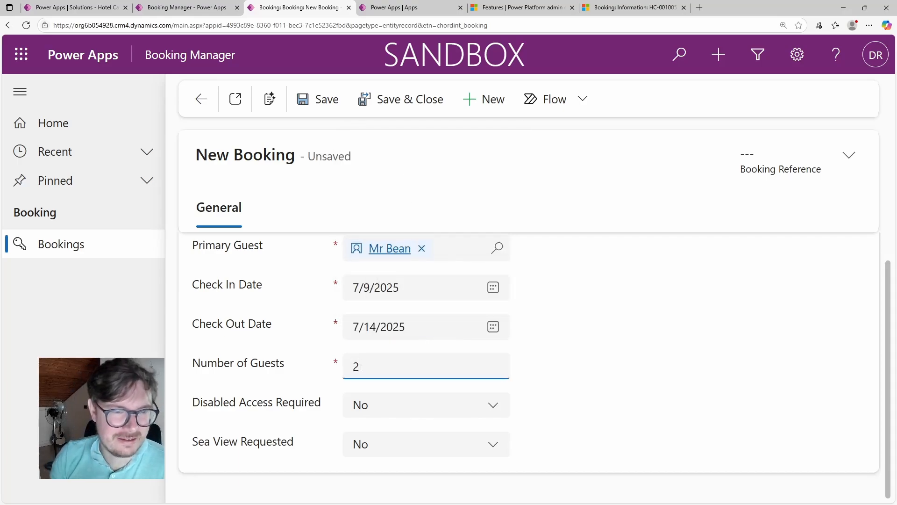
left_click(315, 351)
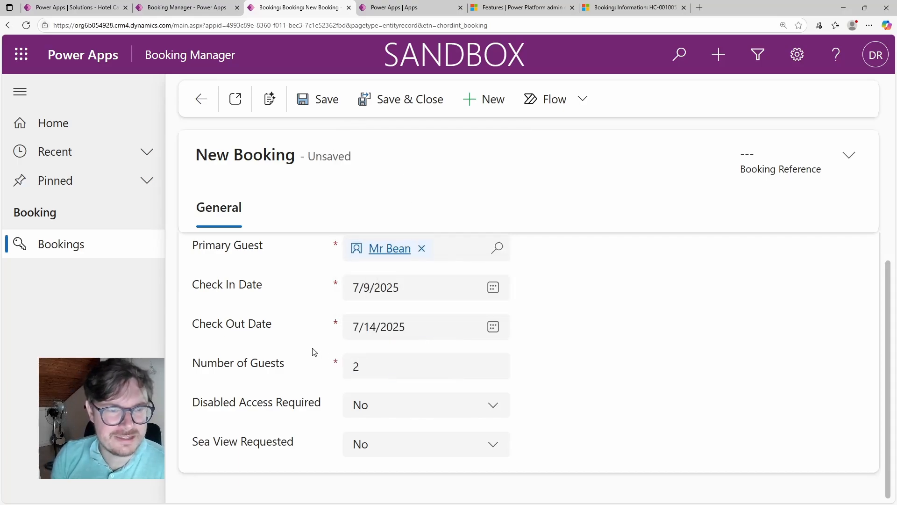
left_click(388, 444)
left_click(391, 411)
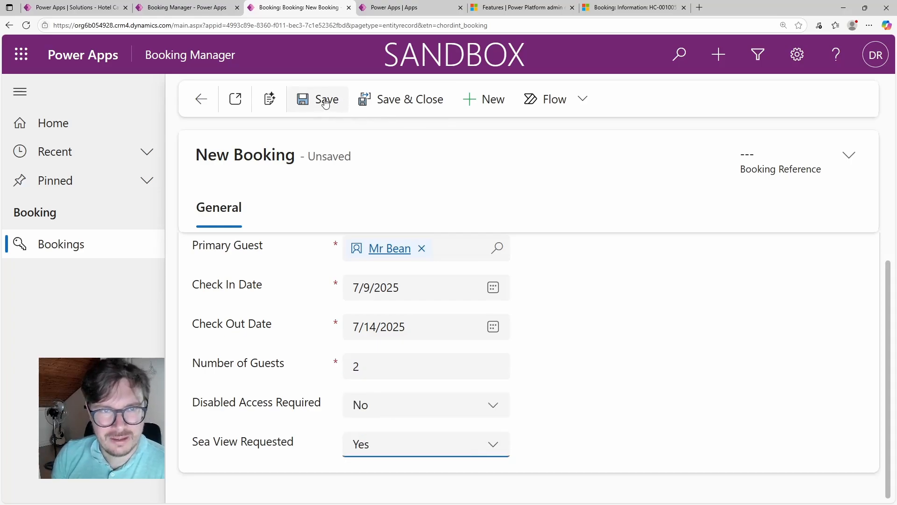
left_click(388, 103)
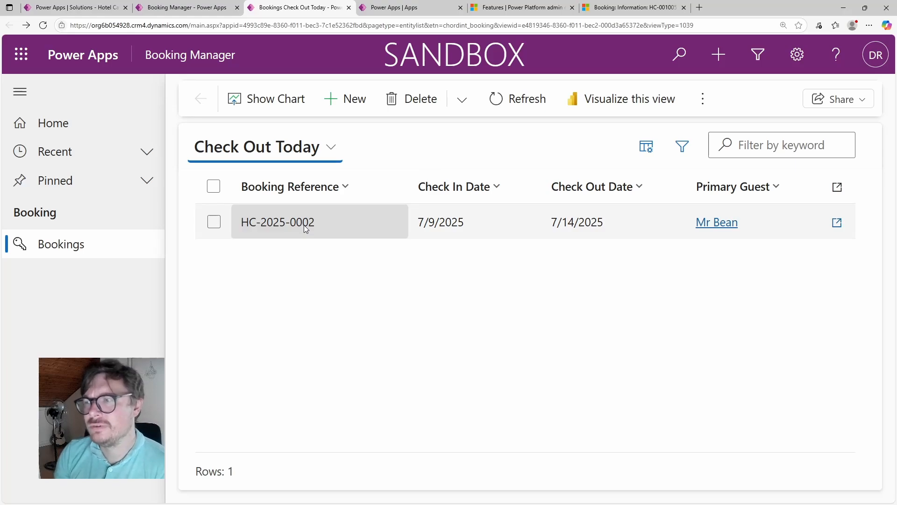
- Compare the bookings listed in the Current Bookings and Check Out Today views, ending on Check Out Today
left_click(284, 148)
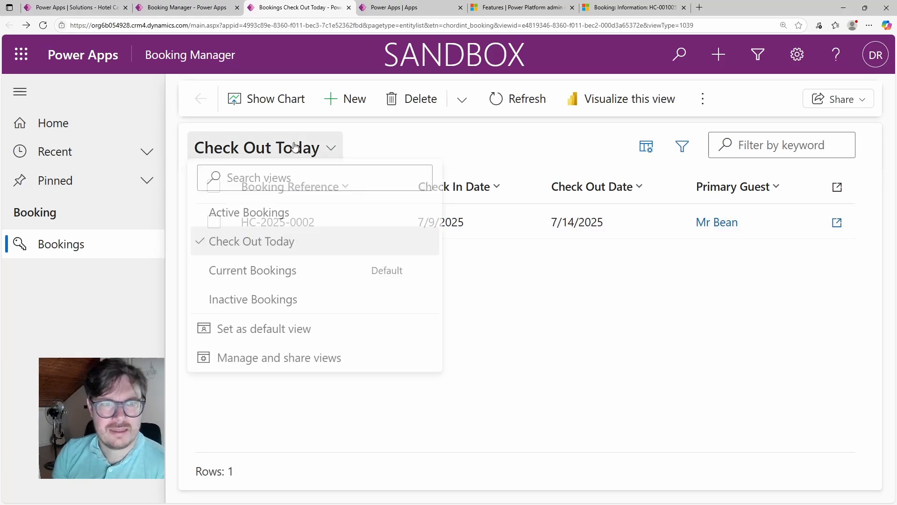
left_click(282, 276)
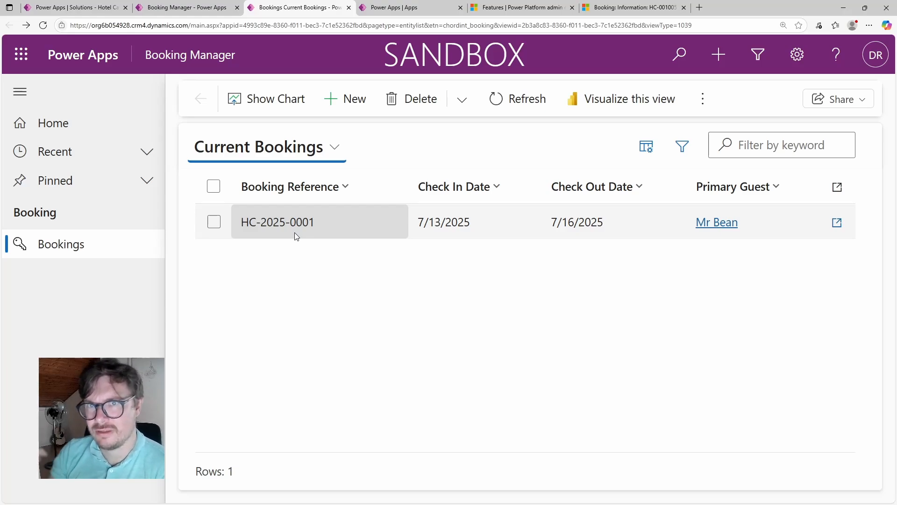
left_click(271, 149)
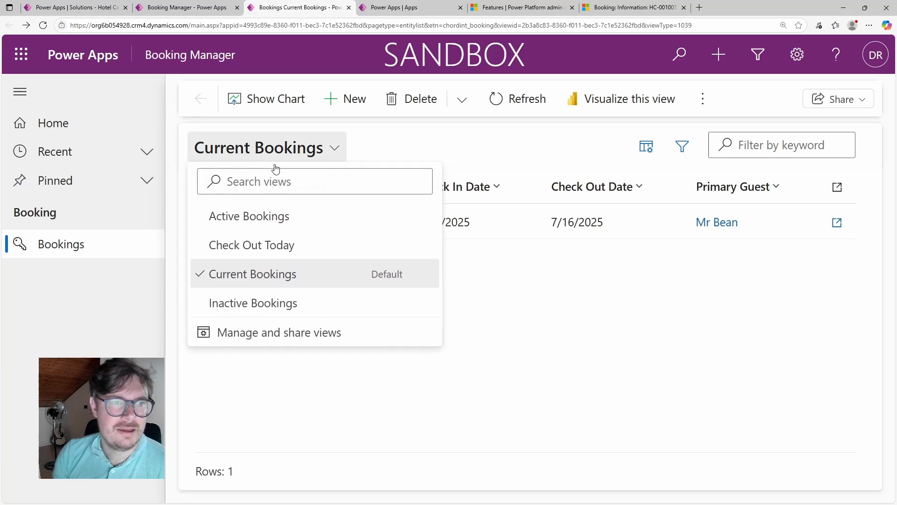
left_click(256, 243)
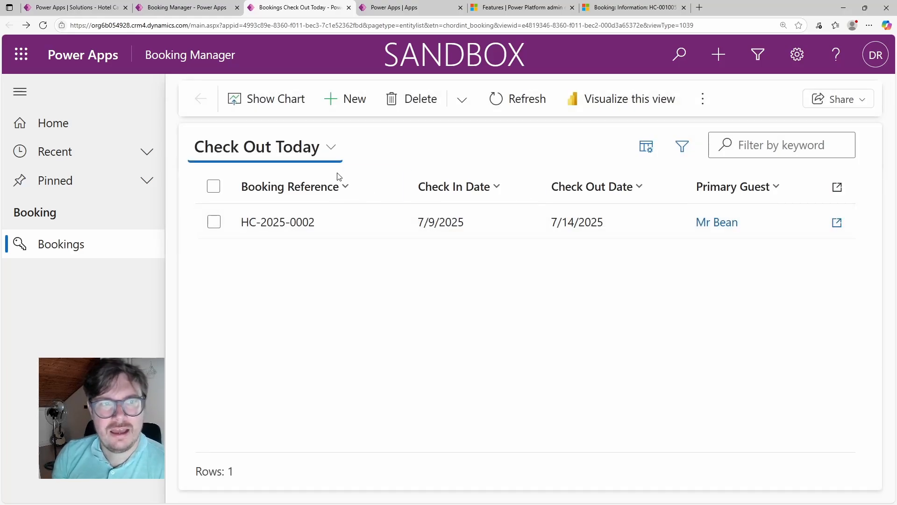